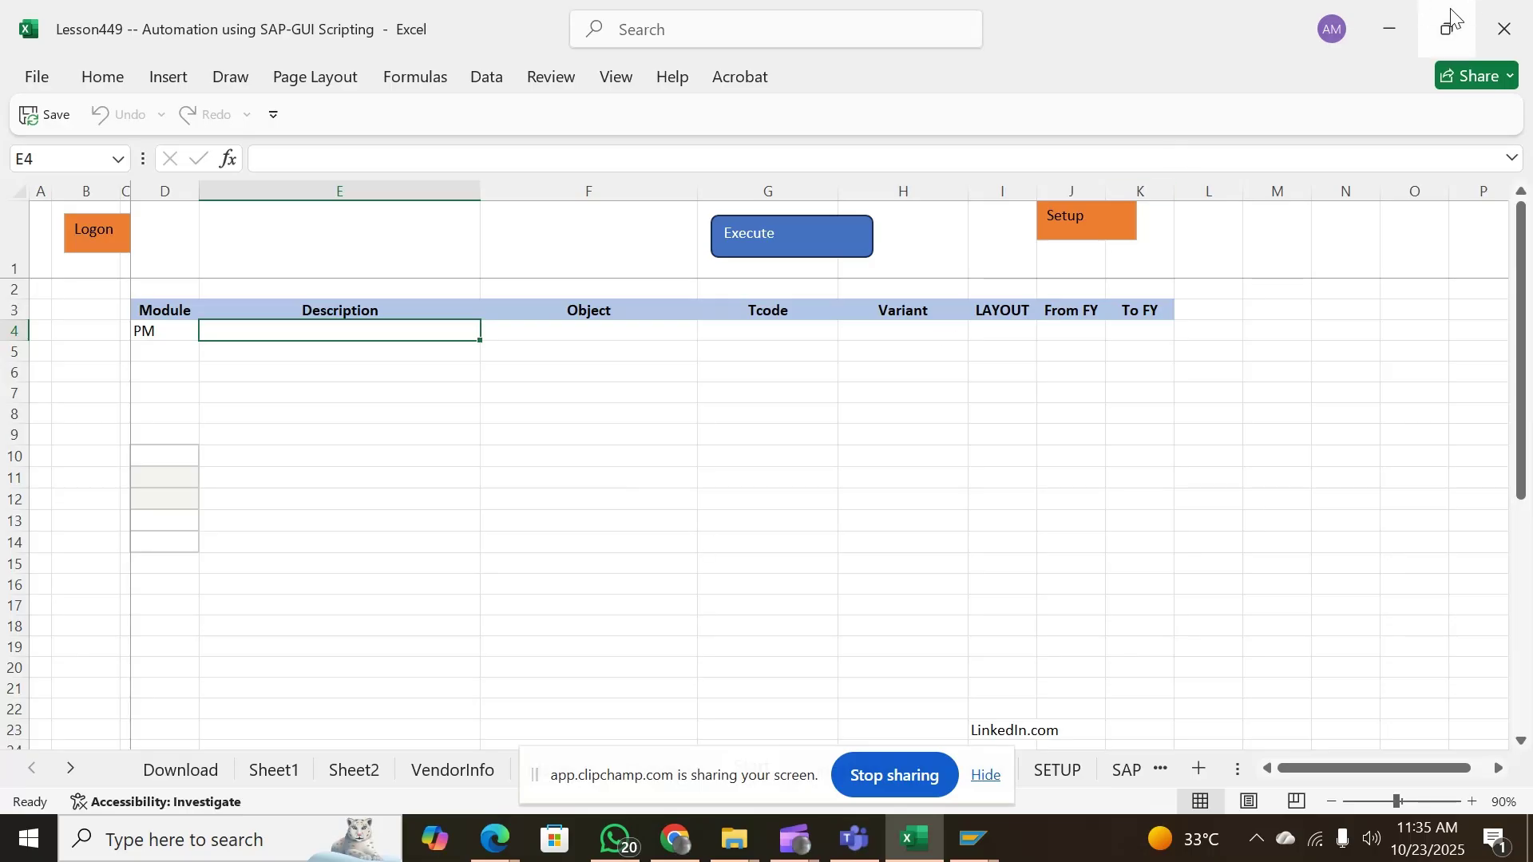
# Shrink and reposition the Excel window, then maximize it again
pyautogui.click(1447, 33)
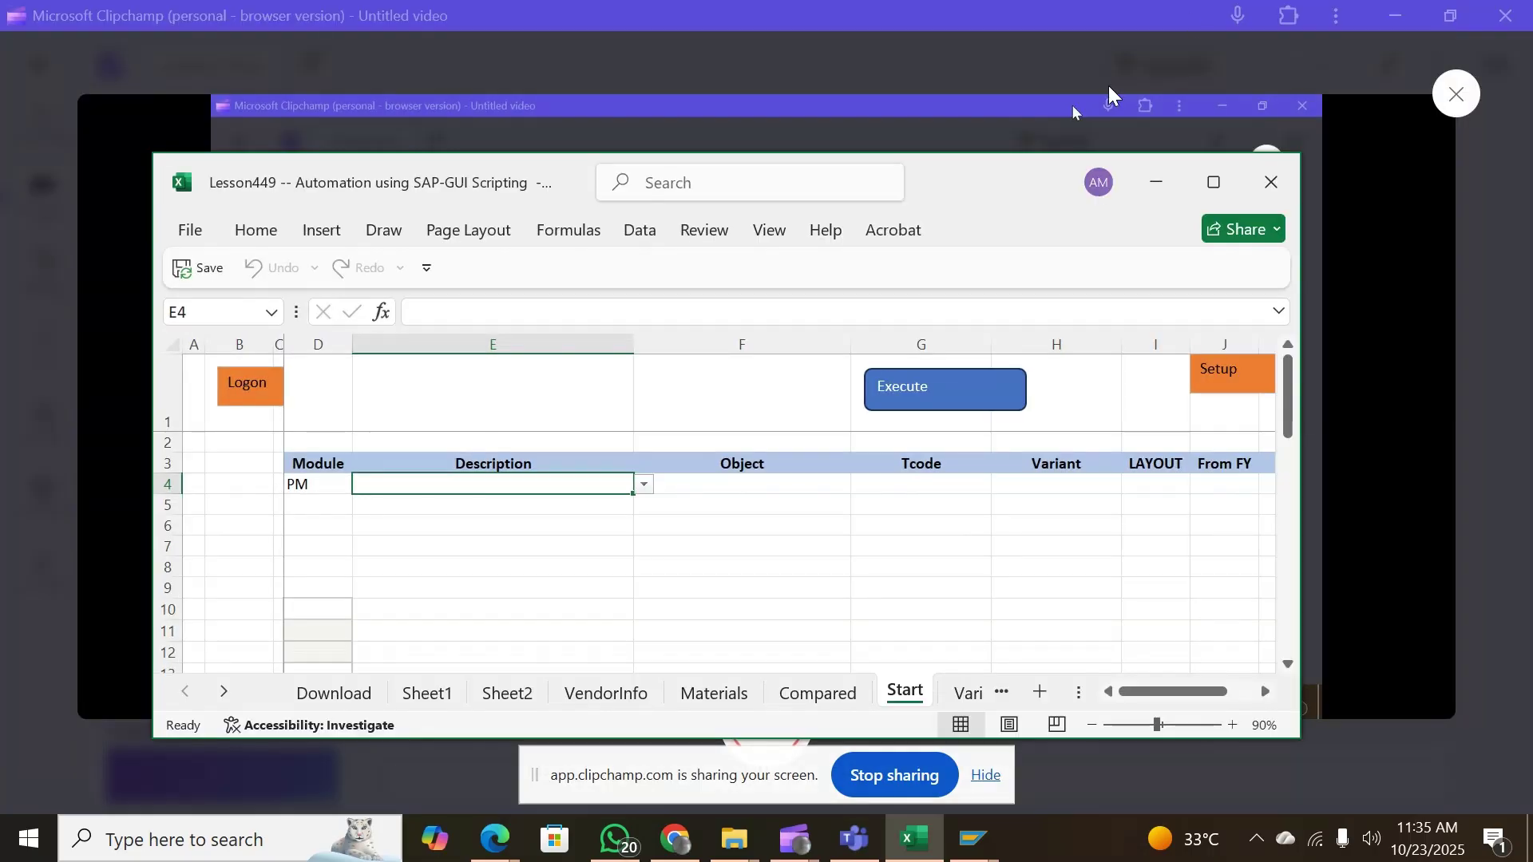
pyautogui.moveTo(1019, 174); pyautogui.dragTo(997, 28)
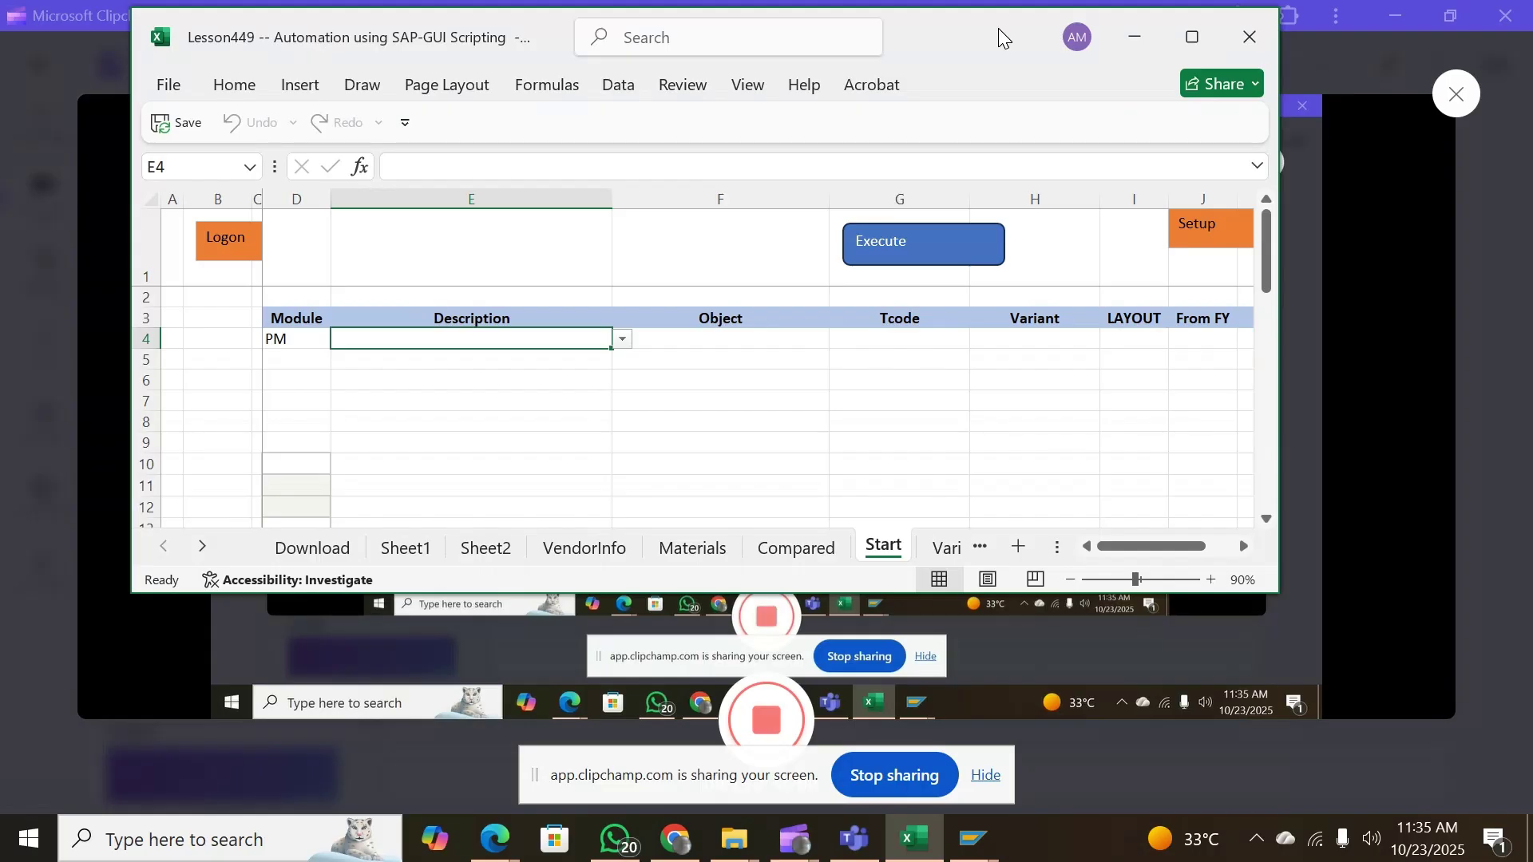
pyautogui.moveTo(997, 27); pyautogui.dragTo(998, 31)
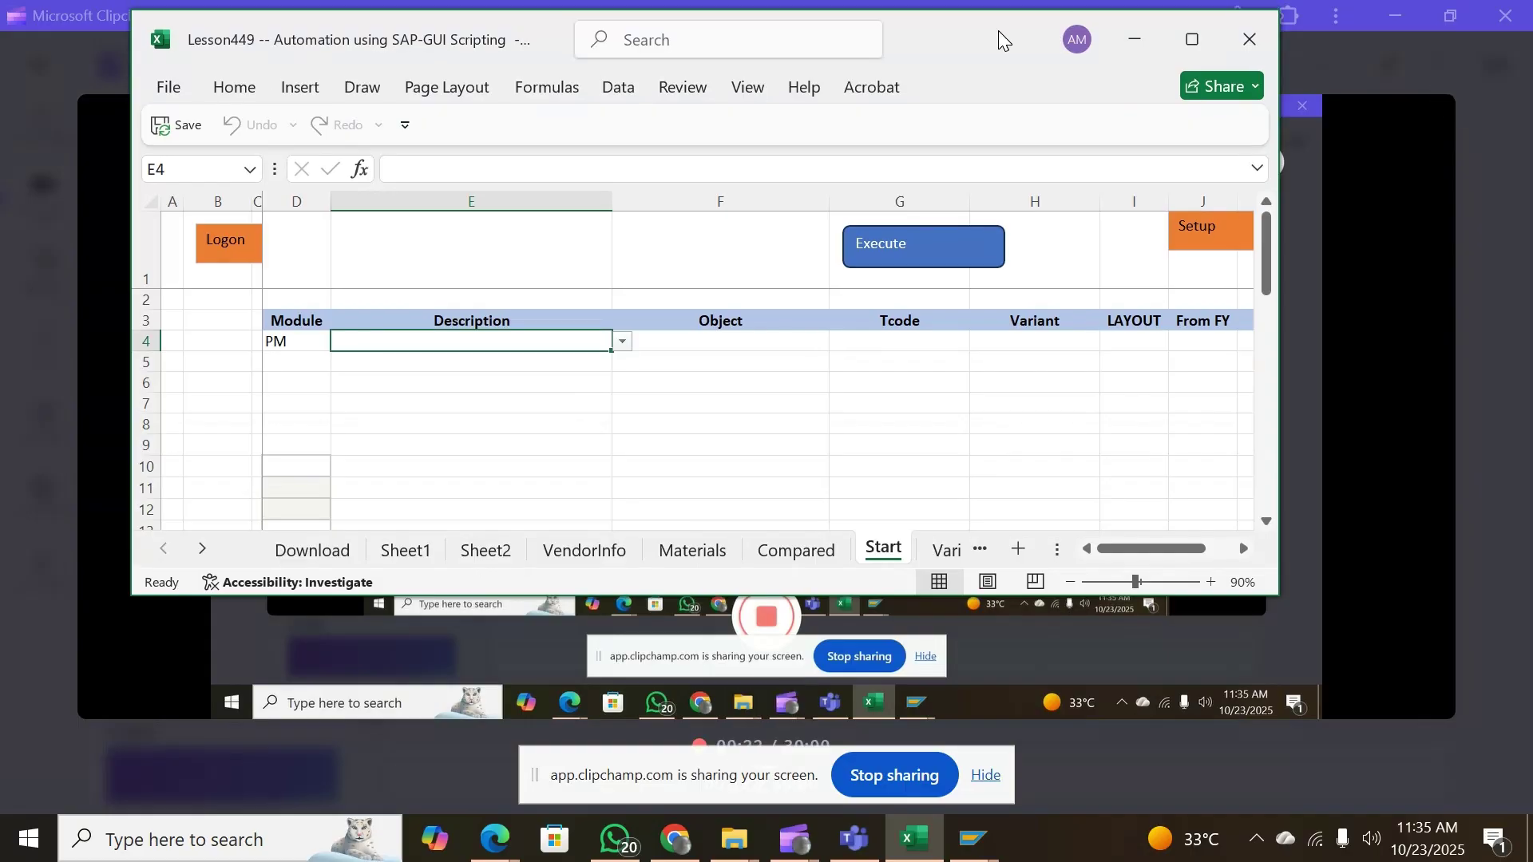
pyautogui.click(1190, 46)
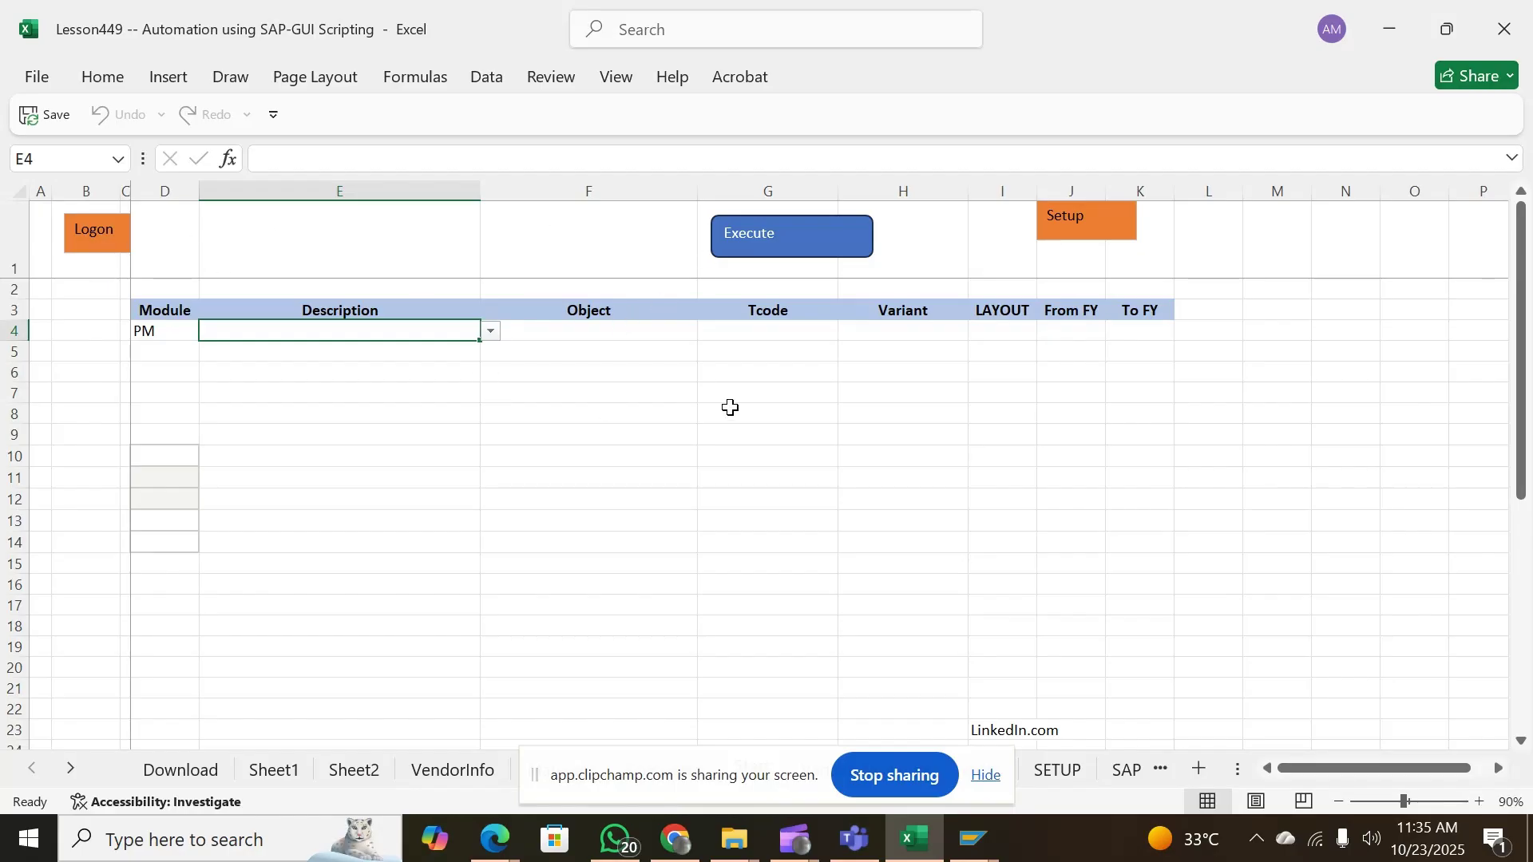
# Bring SAP Easy Access forward, then minimize it to return to the workbook
pyautogui.moveTo(973, 838)
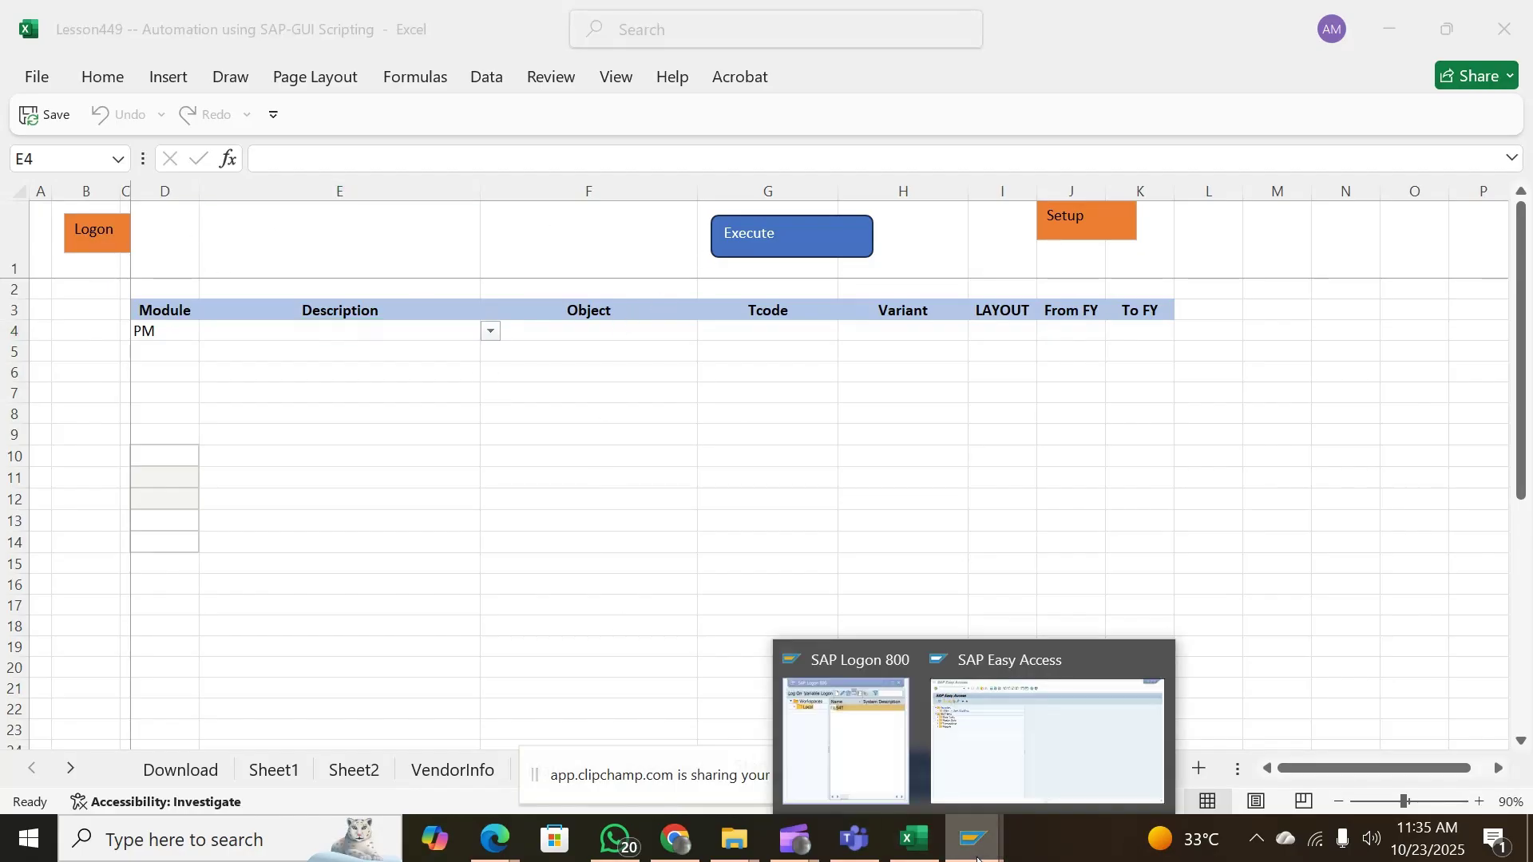
pyautogui.click(1034, 768)
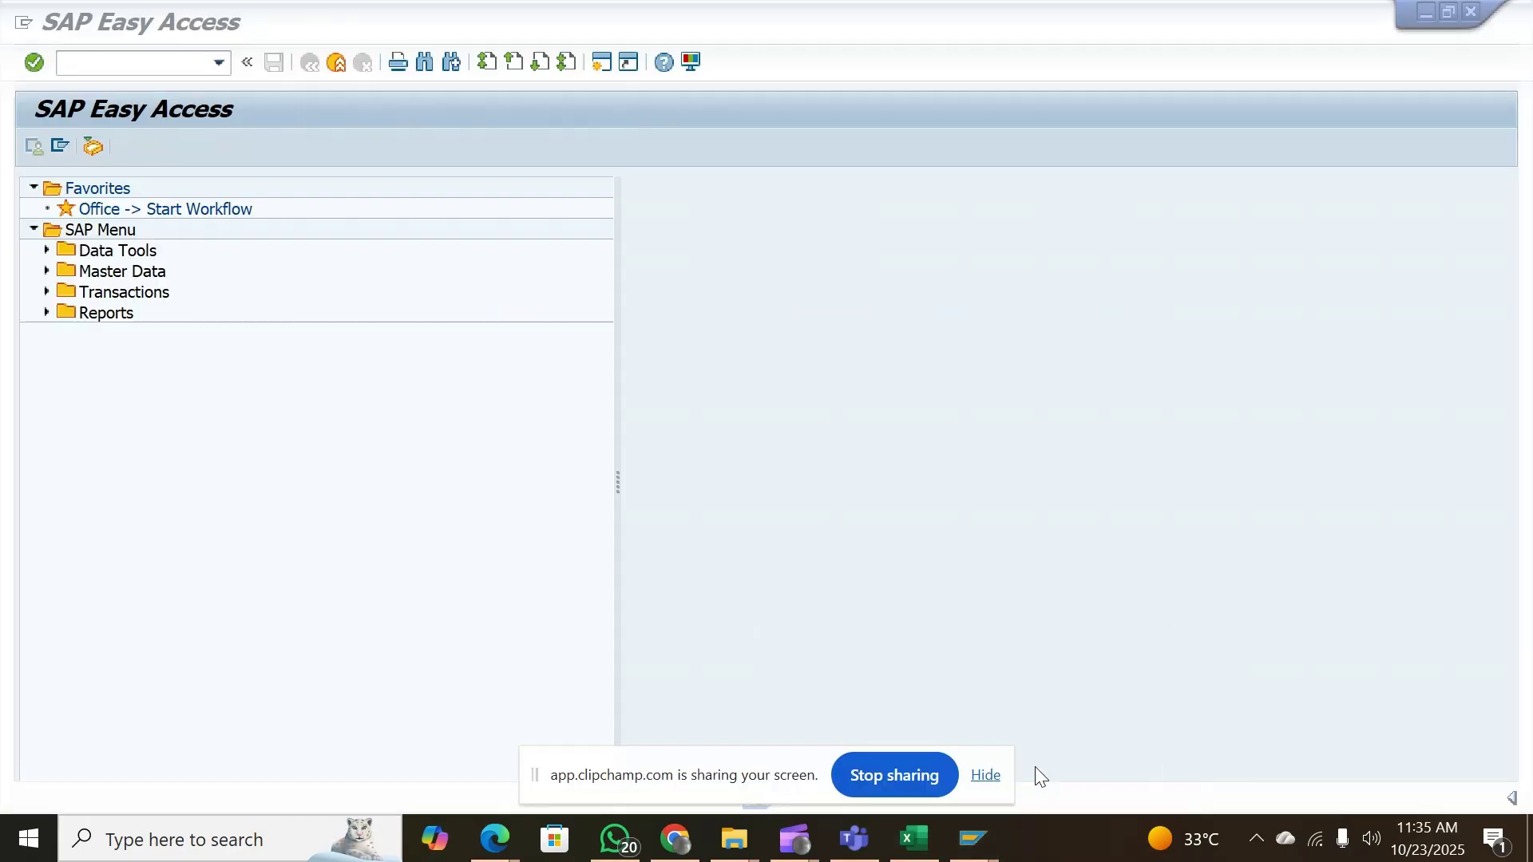
pyautogui.click(1424, 10)
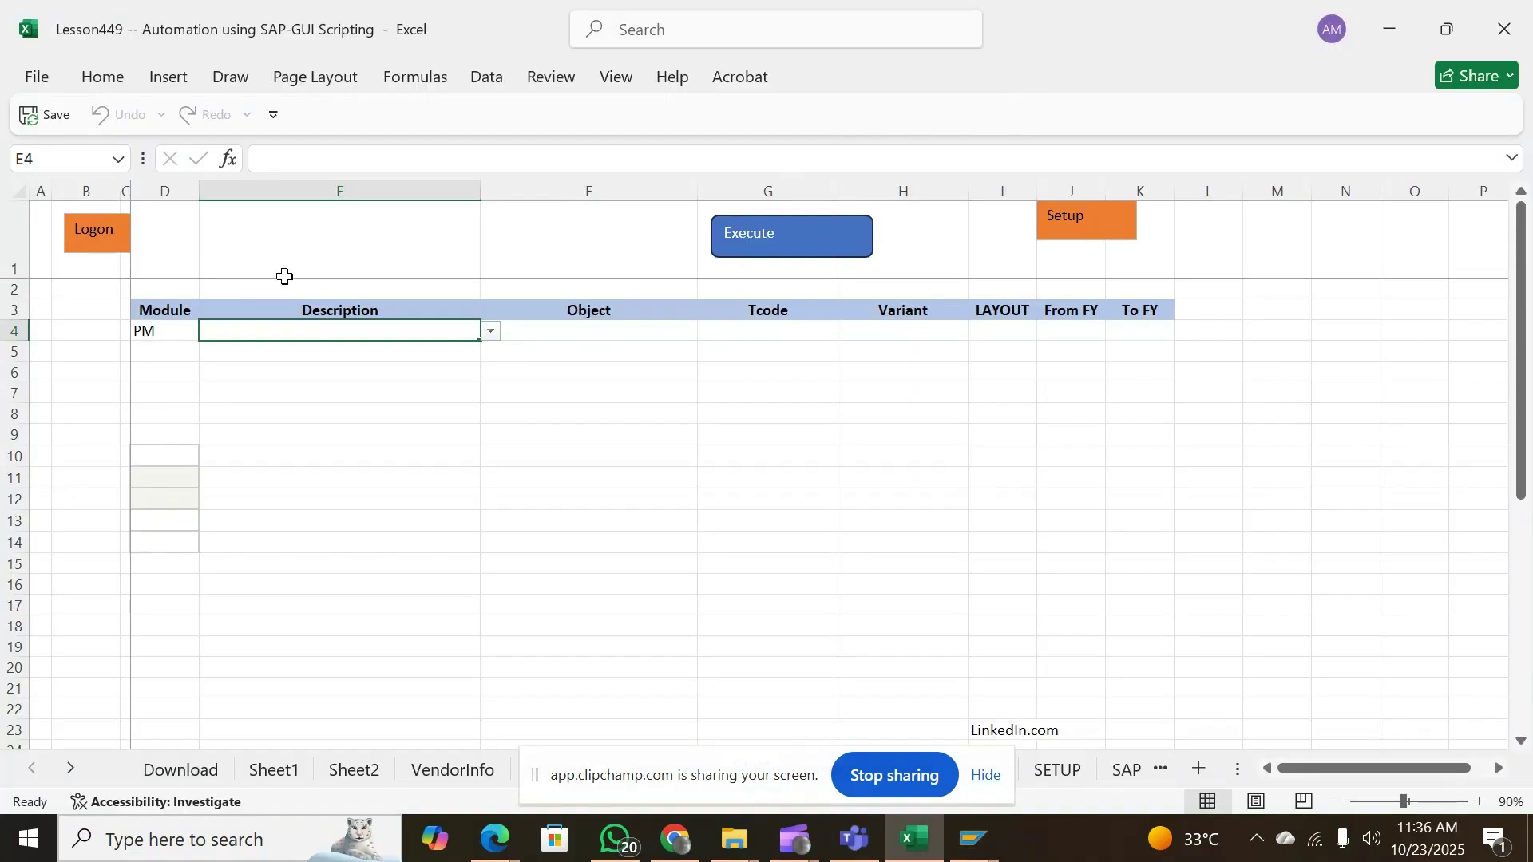
# Set D4's module to SD and E4's description to SalesOrder Report, leaving the variant blank
pyautogui.click(162, 329)
pyautogui.click(208, 332)
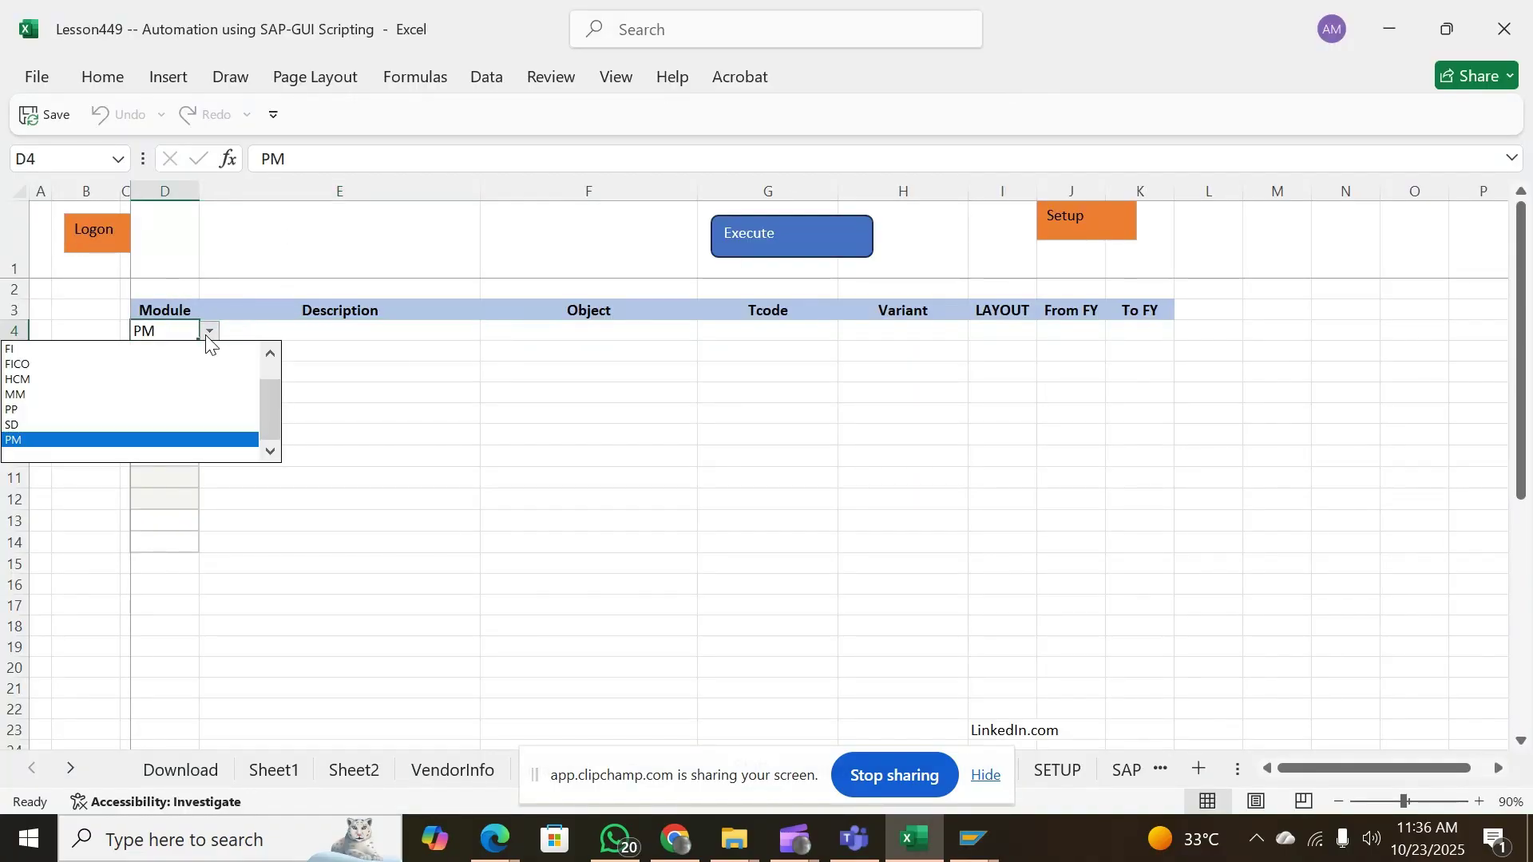
pyautogui.click(11, 426)
pyautogui.press('Tab')
pyautogui.click(490, 330)
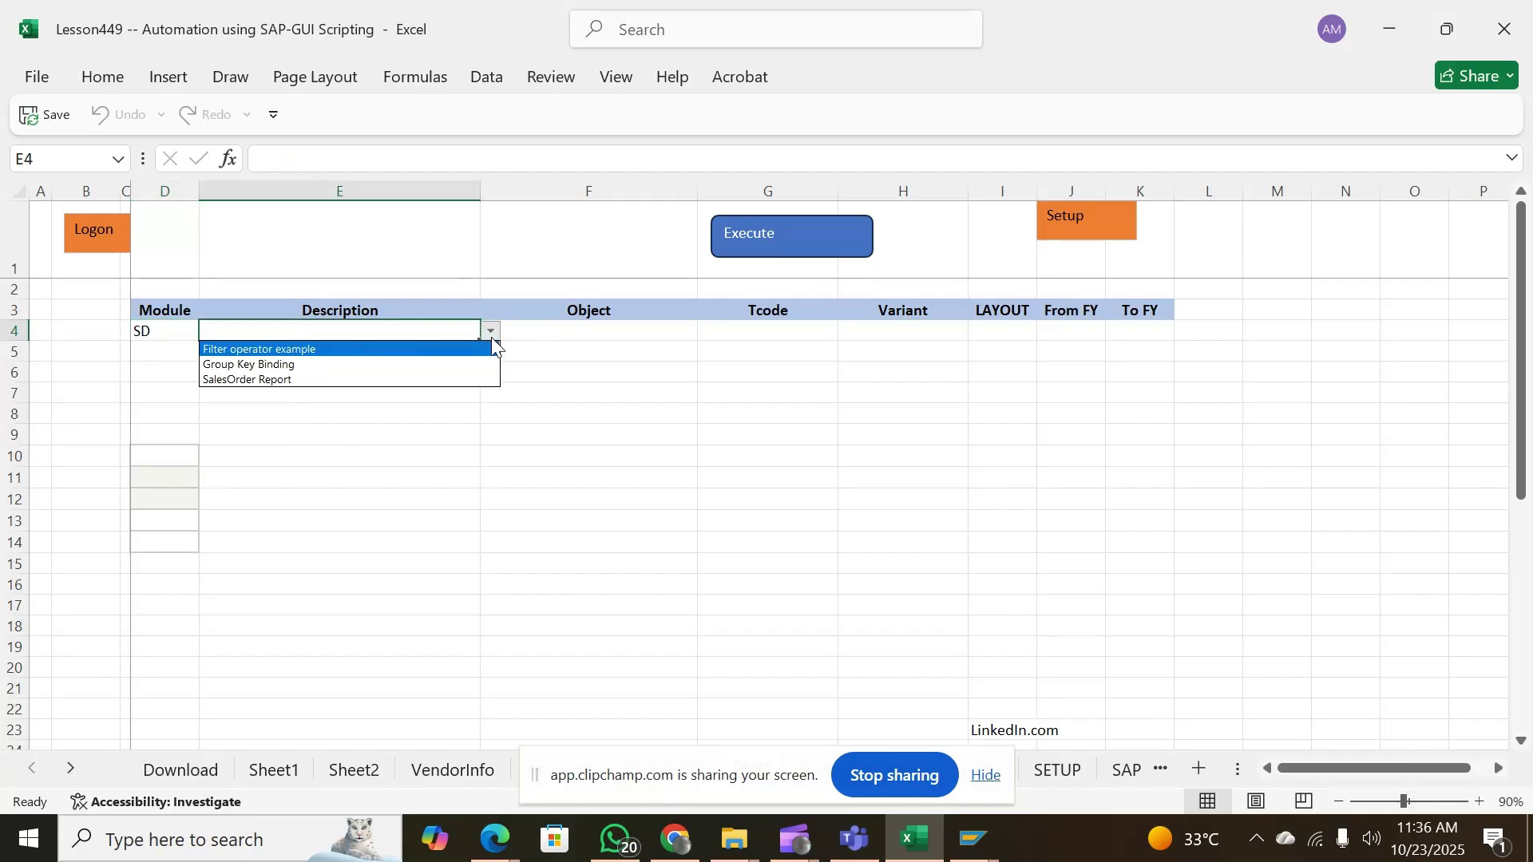
pyautogui.click(292, 381)
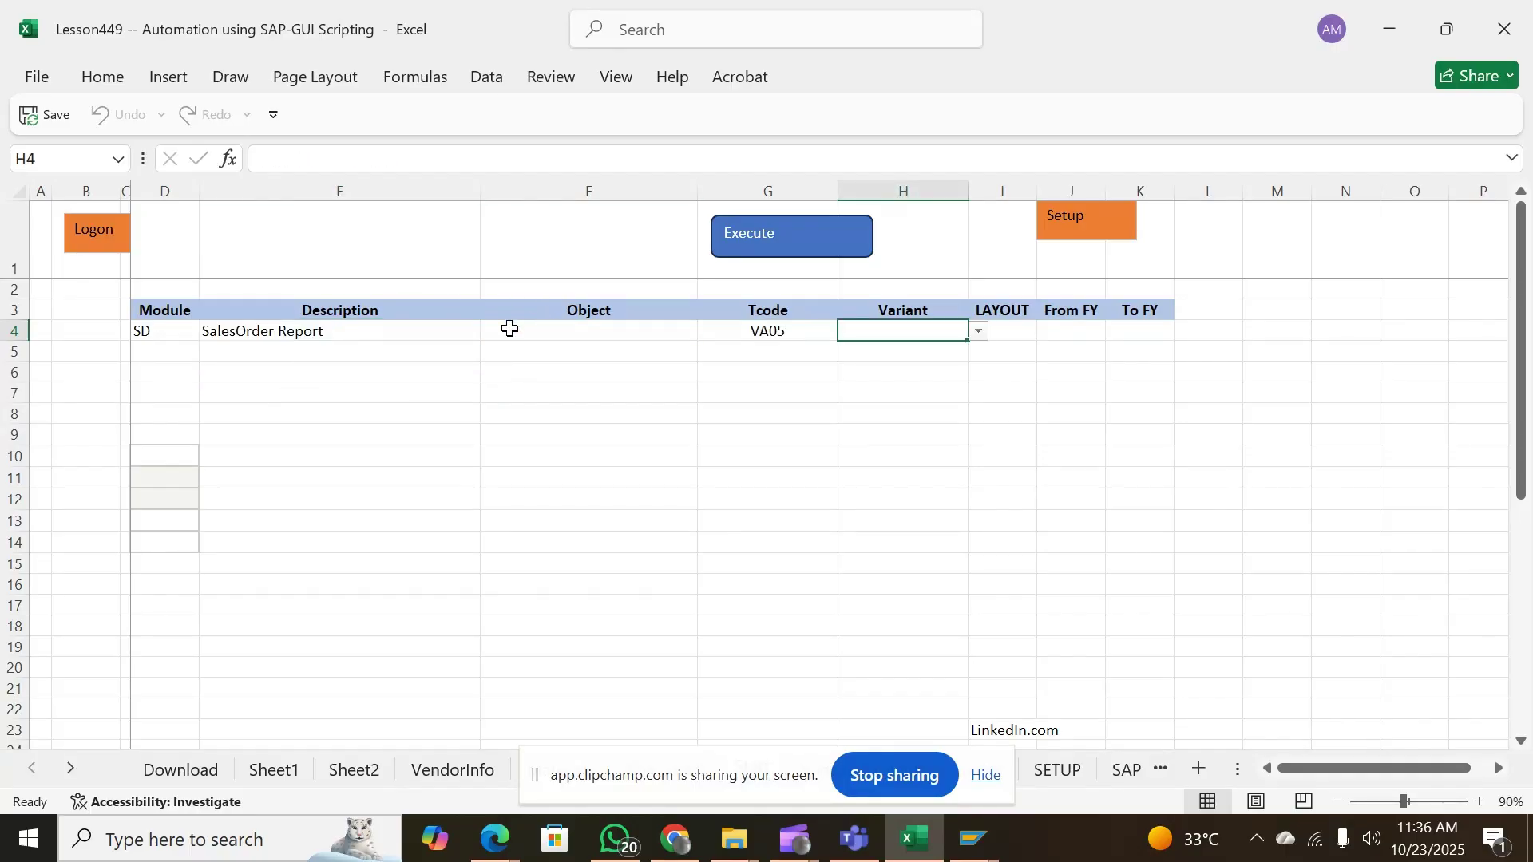
pyautogui.click(979, 332)
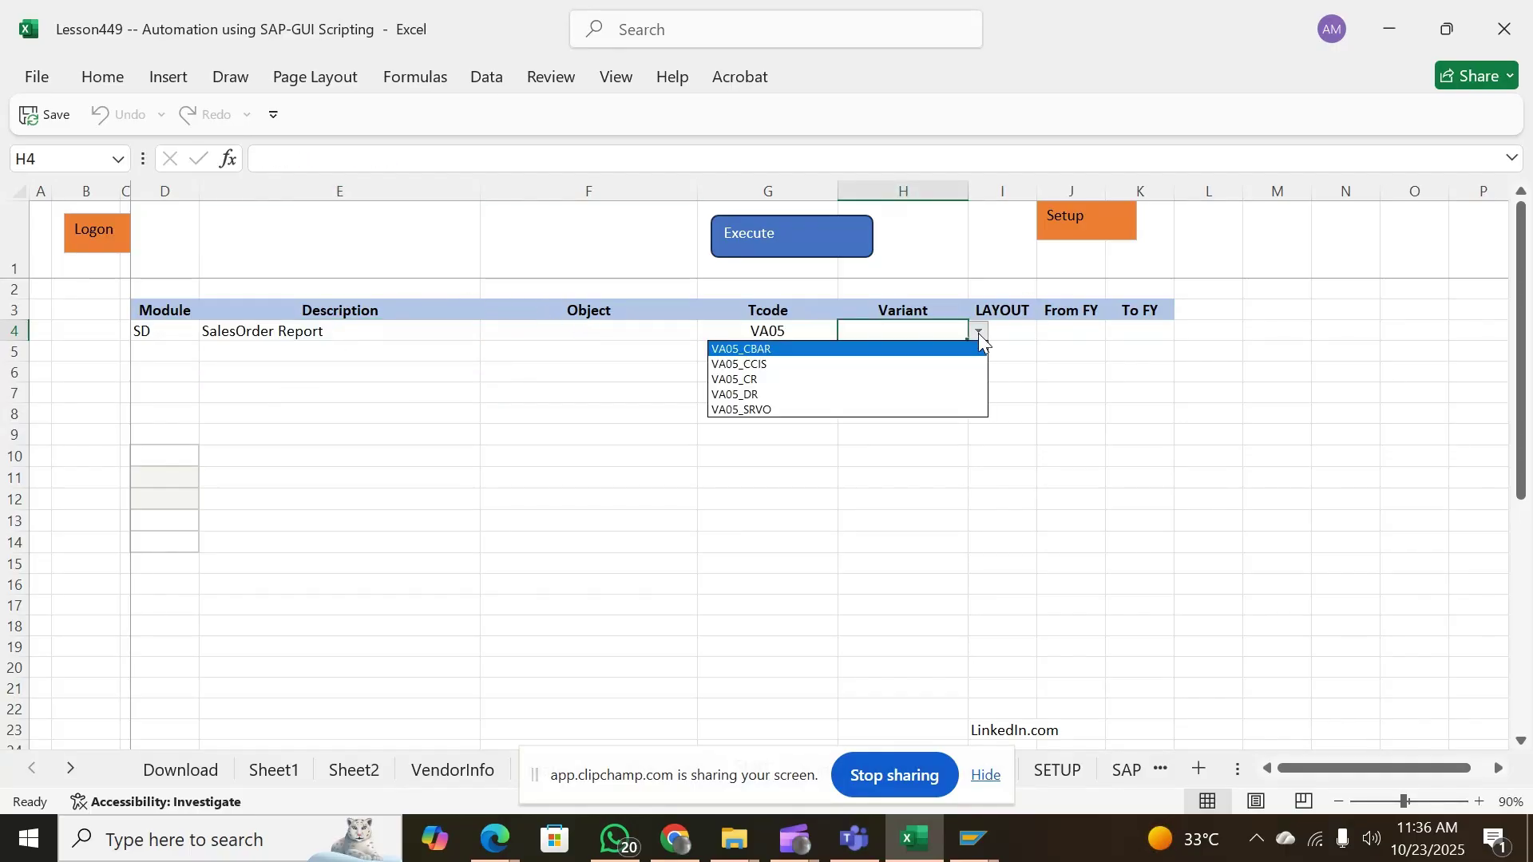
pyautogui.click(979, 333)
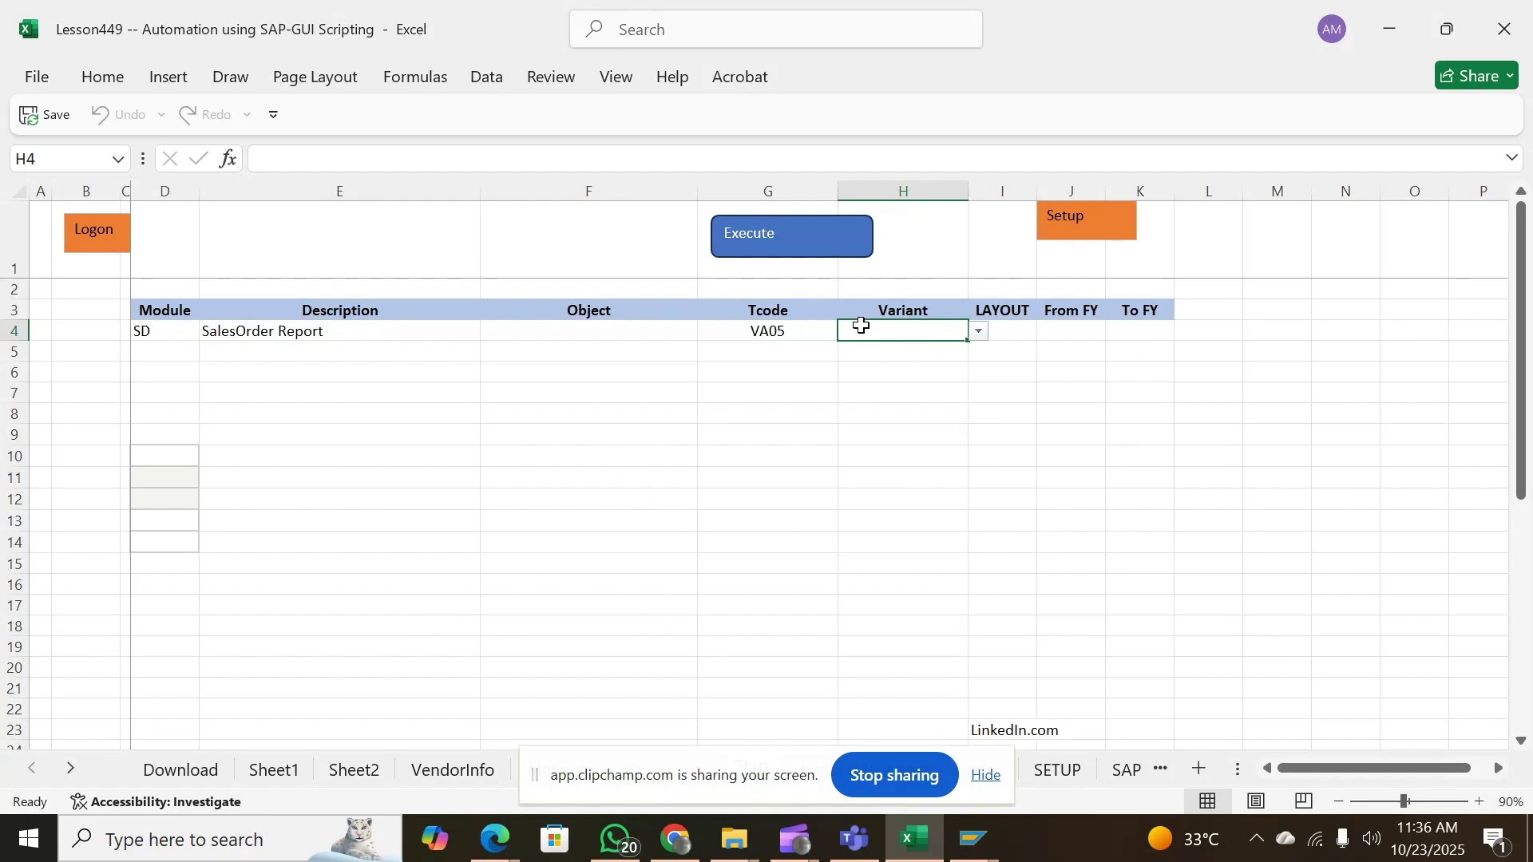
pyautogui.click(980, 334)
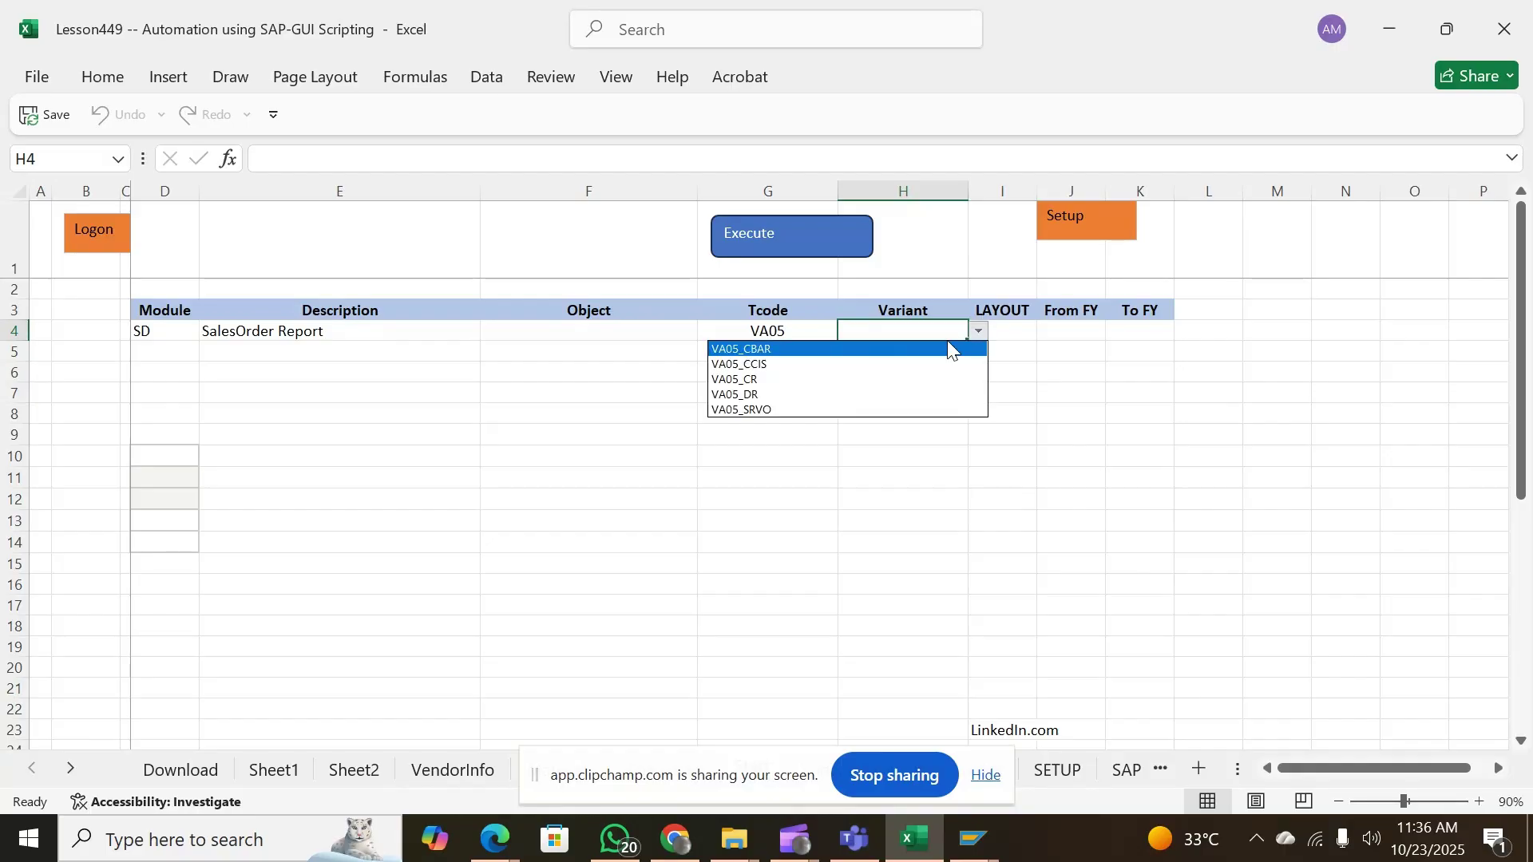
pyautogui.click(830, 349)
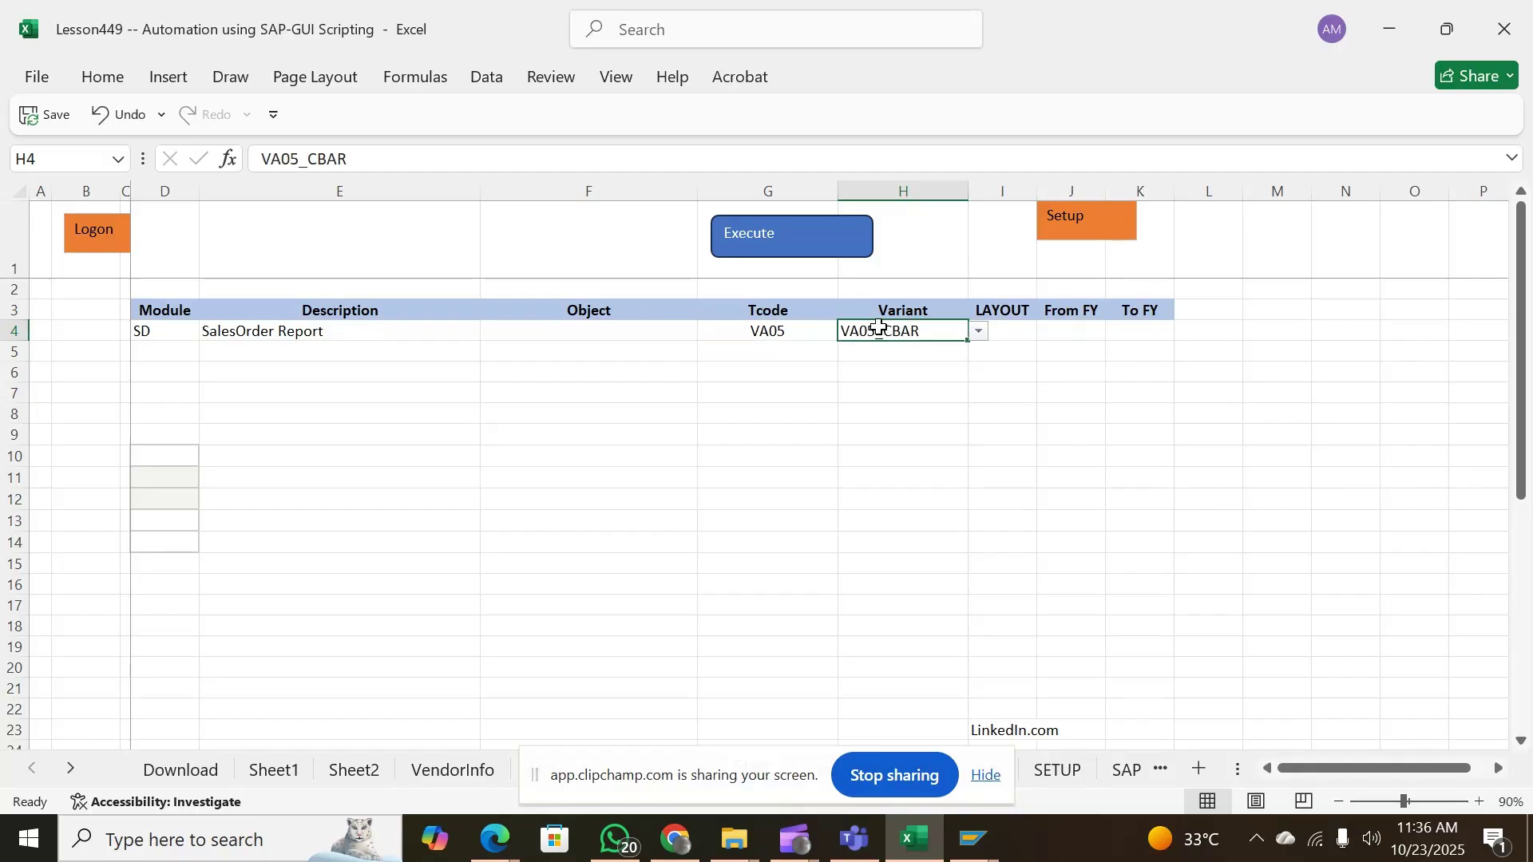
pyautogui.rightClick(879, 330)
pyautogui.moveTo(940, 568)
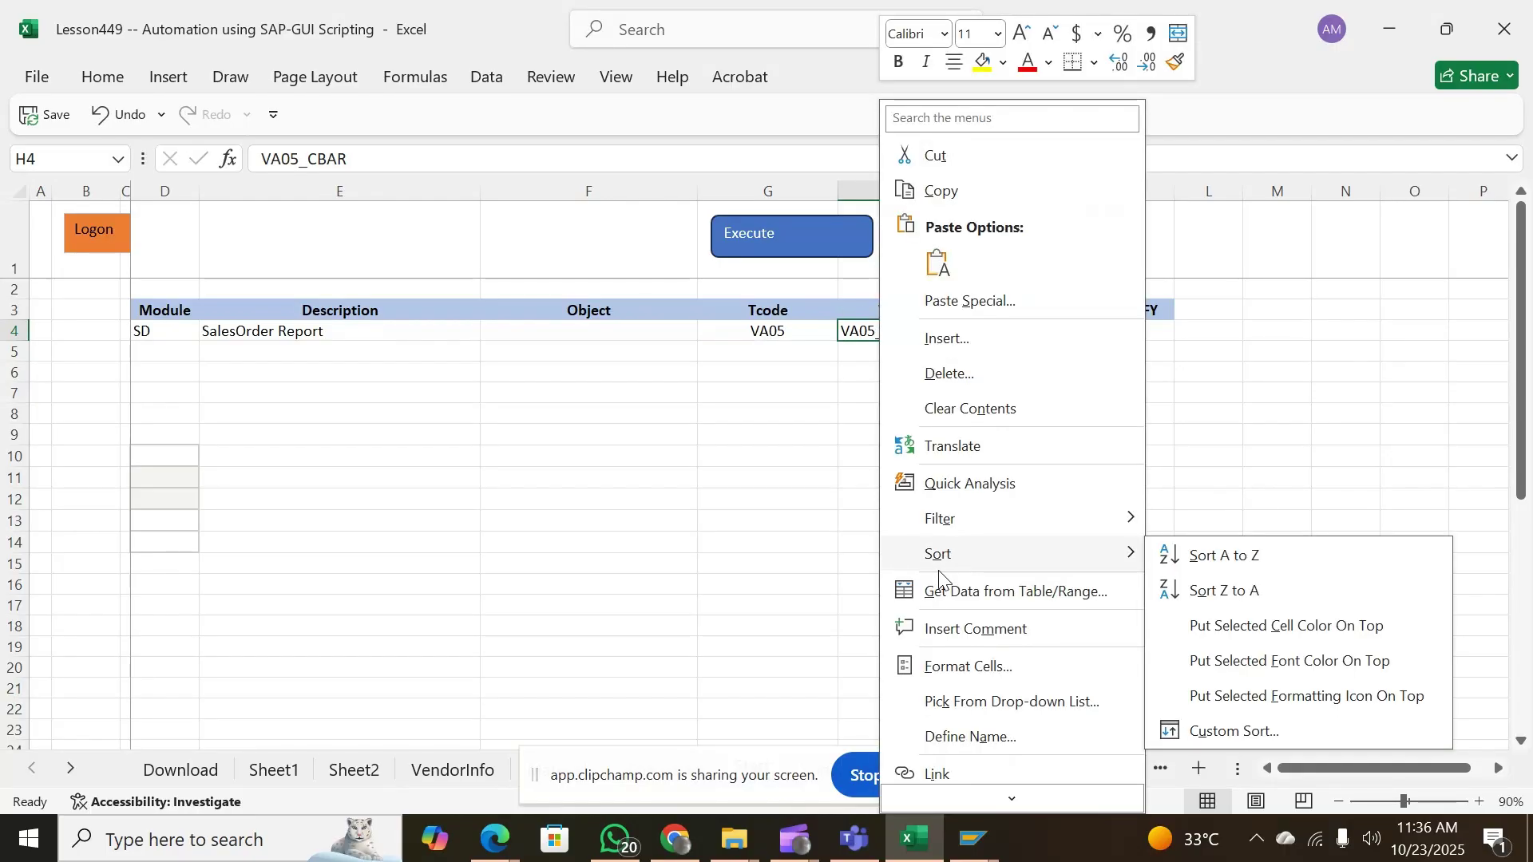
pyautogui.click(471, 17)
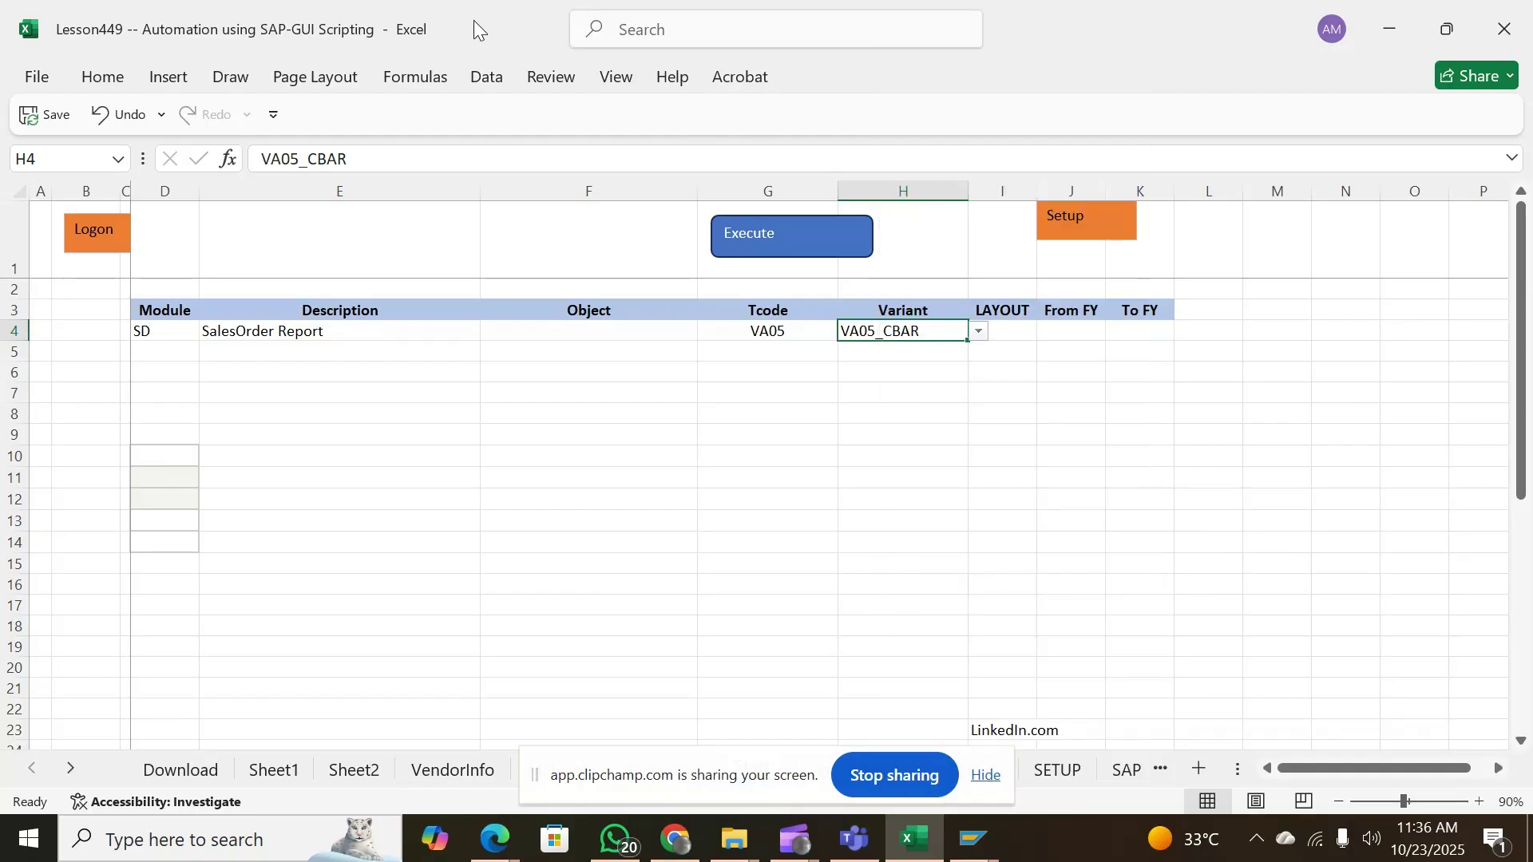
pyautogui.click(118, 72)
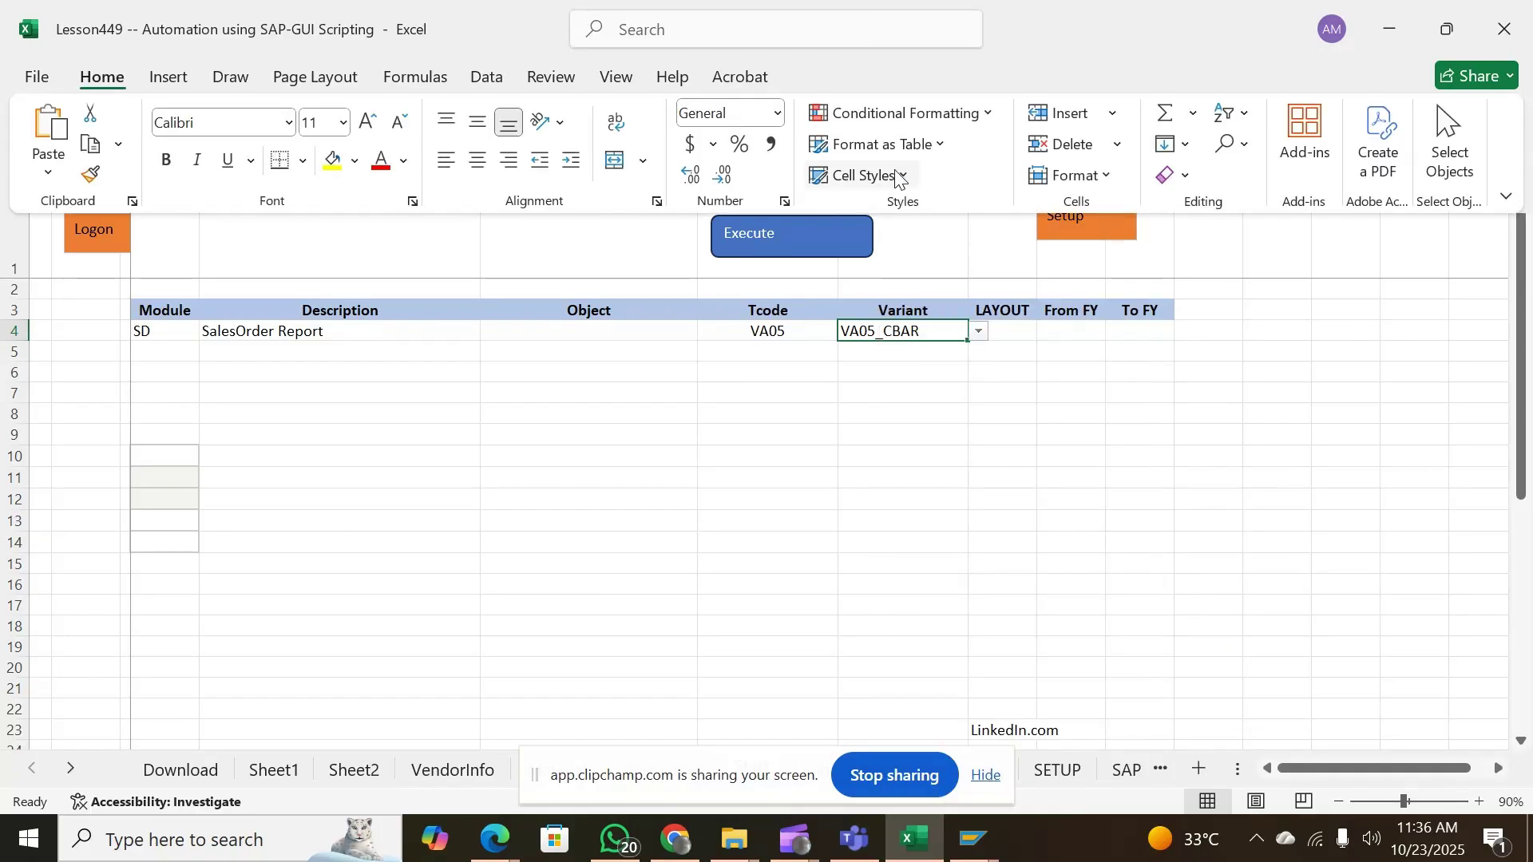
pyautogui.click(1111, 178)
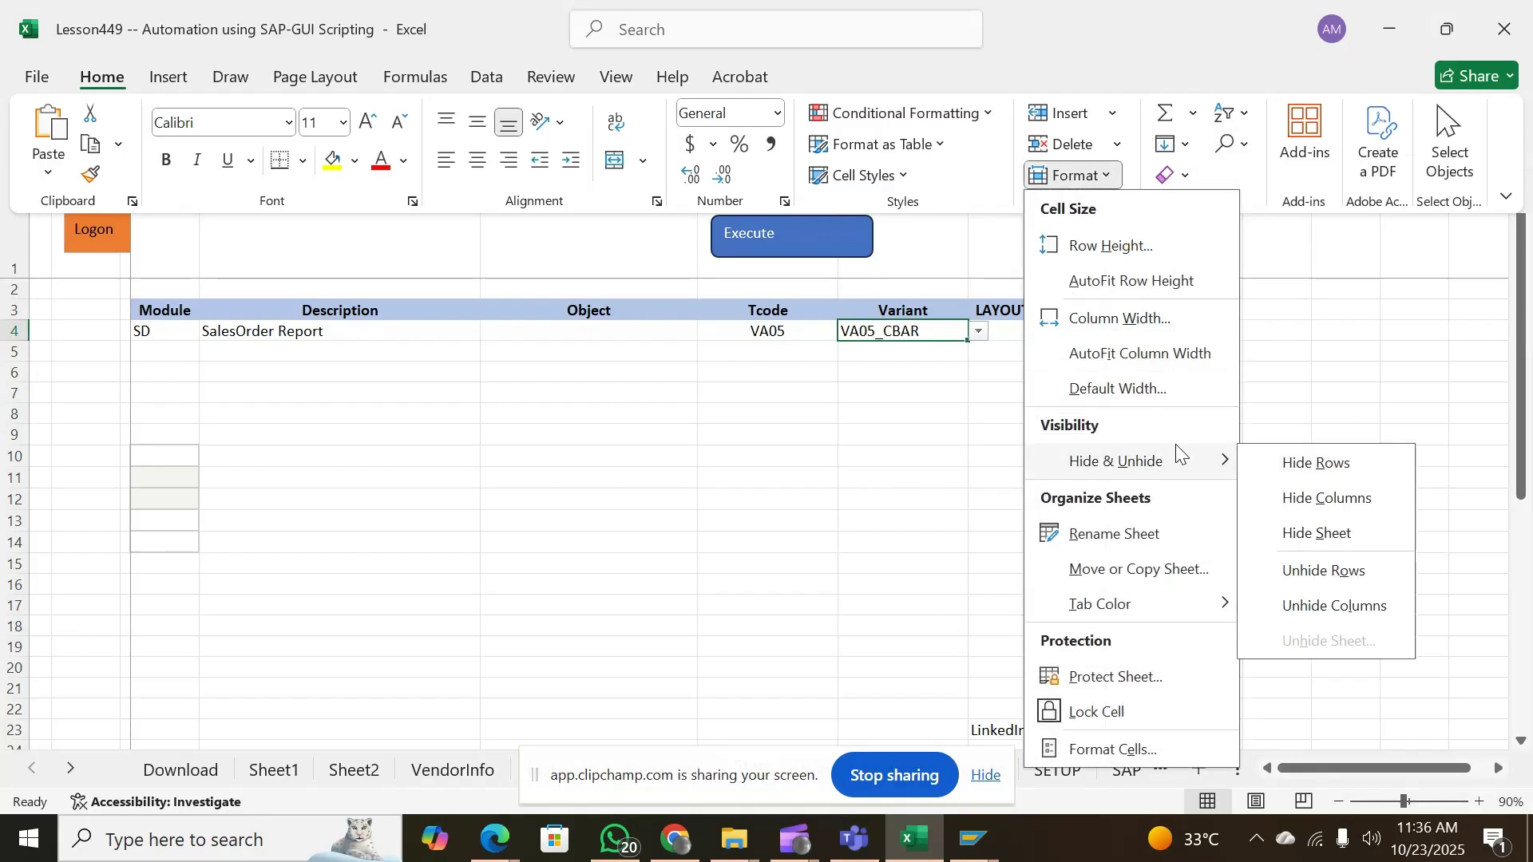
pyautogui.click(1373, 320)
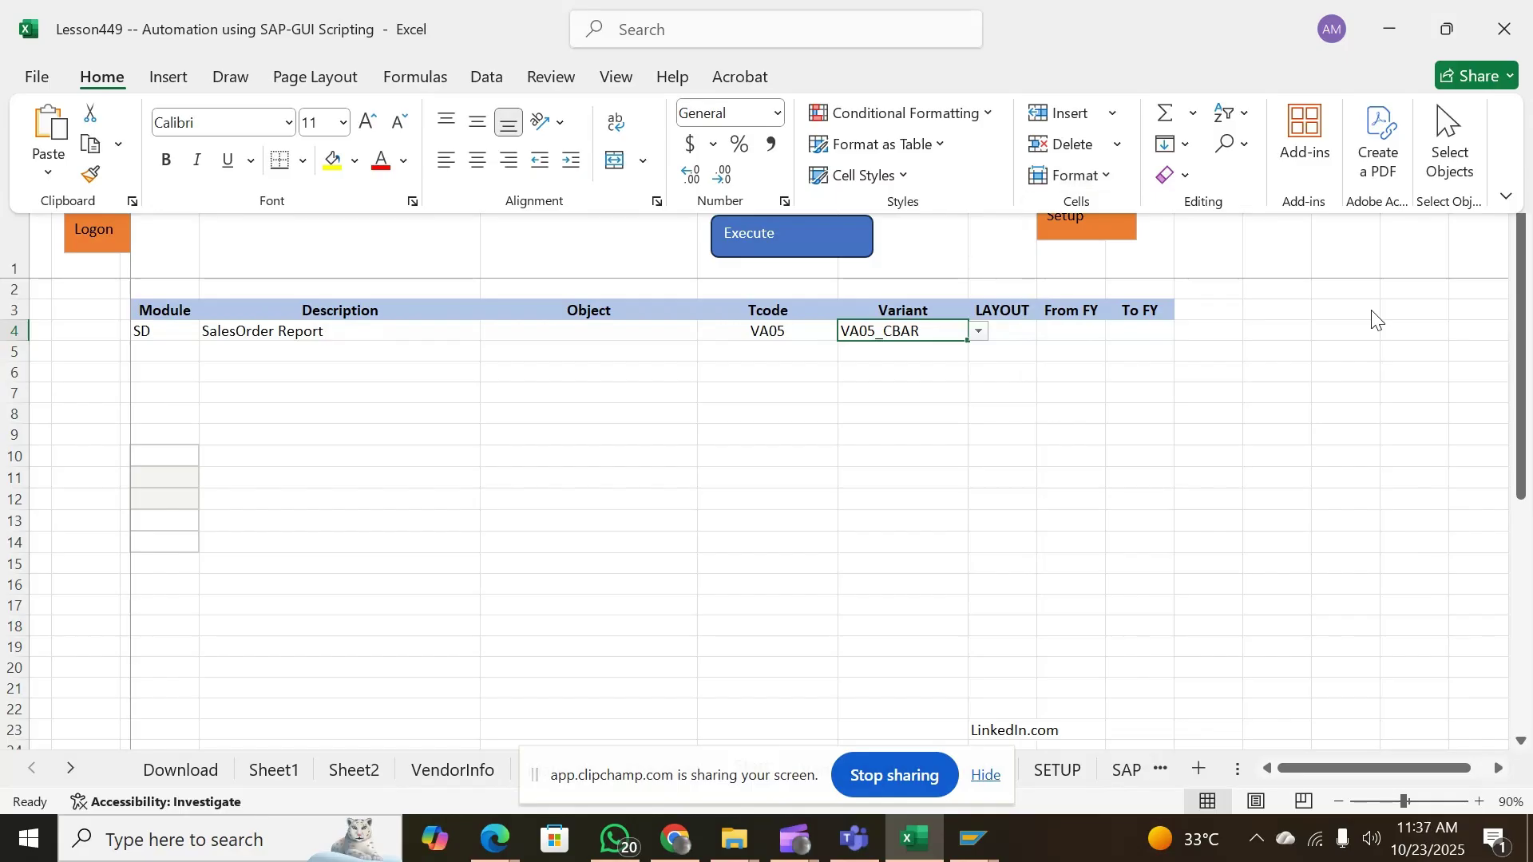
pyautogui.click(1284, 327)
pyautogui.hotkey('ctrl', 'c')
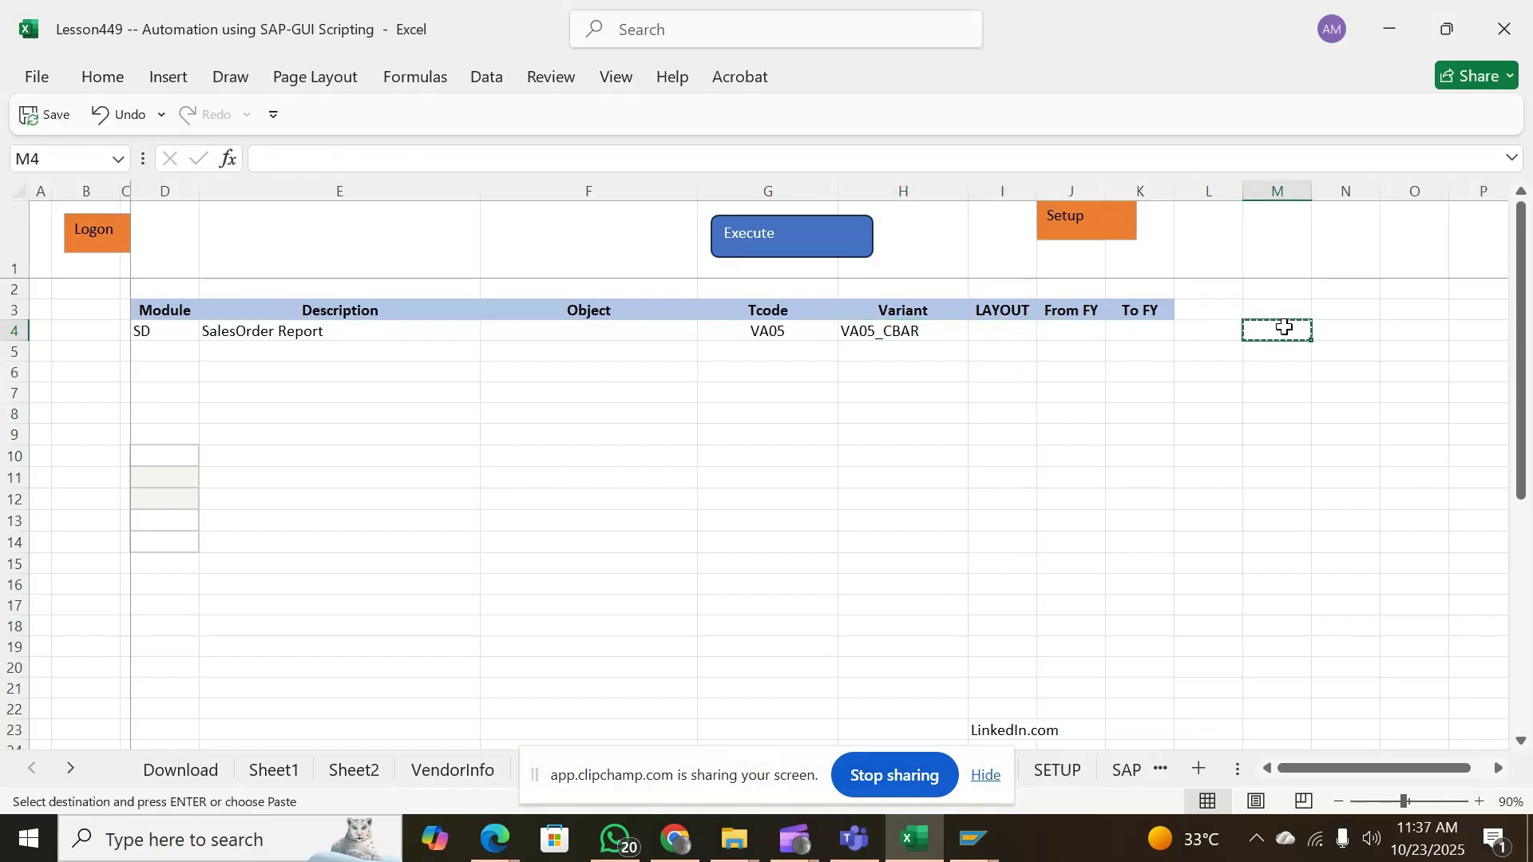
pyautogui.press('Left')
pyautogui.press('Left')
pyautogui.press('Left')
pyautogui.press('Left')
pyautogui.press('Left')
pyautogui.press('Delete')
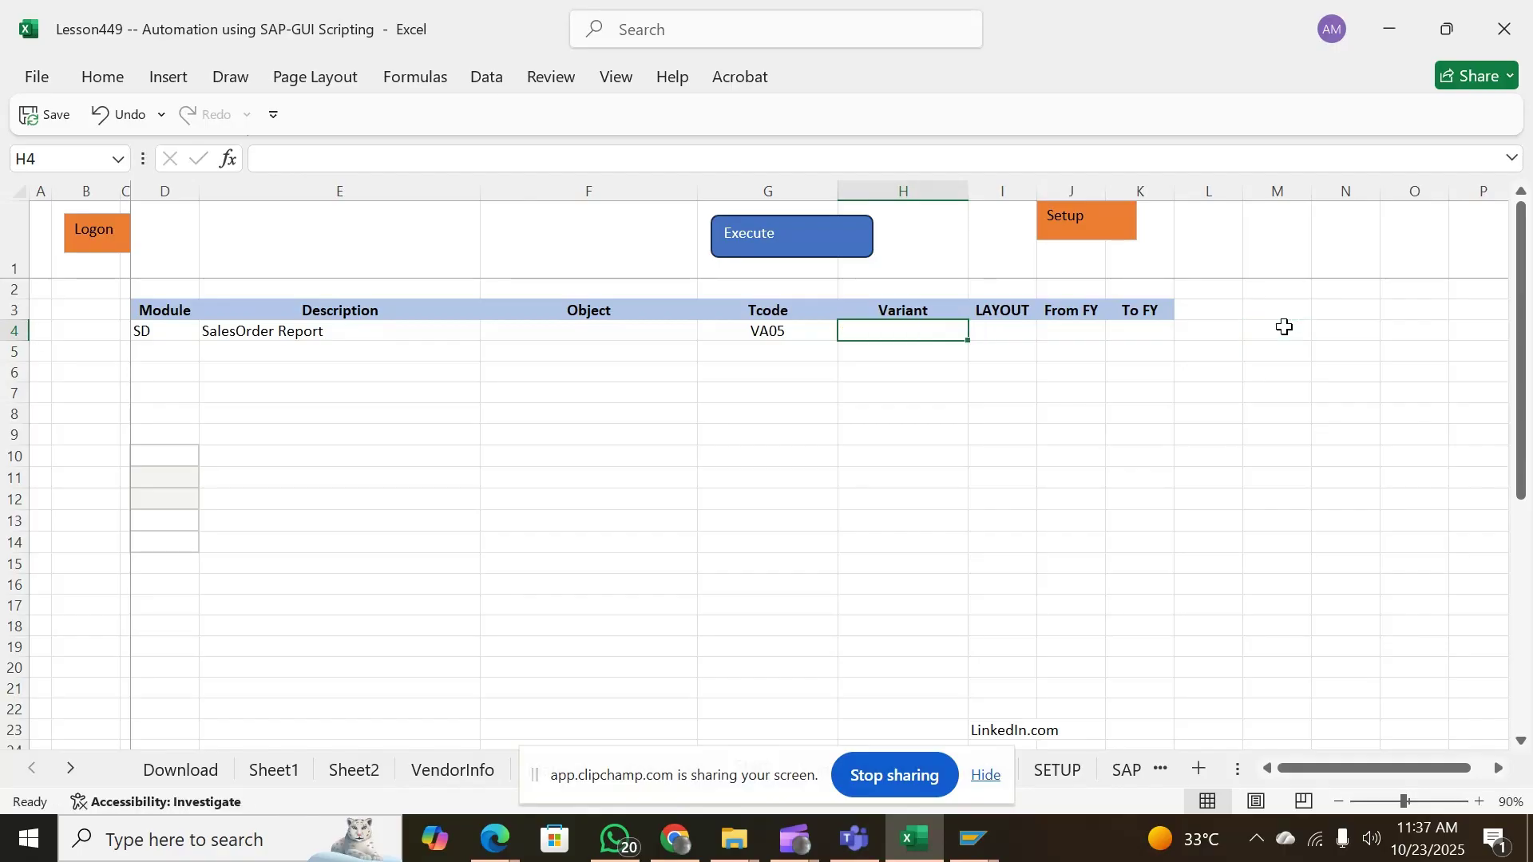
pyautogui.press('Right')
pyautogui.press('Right')
pyautogui.press('Left')
pyautogui.press('Left')
pyautogui.press('Right')
pyautogui.press('Right')
pyautogui.press('Left')
pyautogui.press('Left')
pyautogui.press('Left')
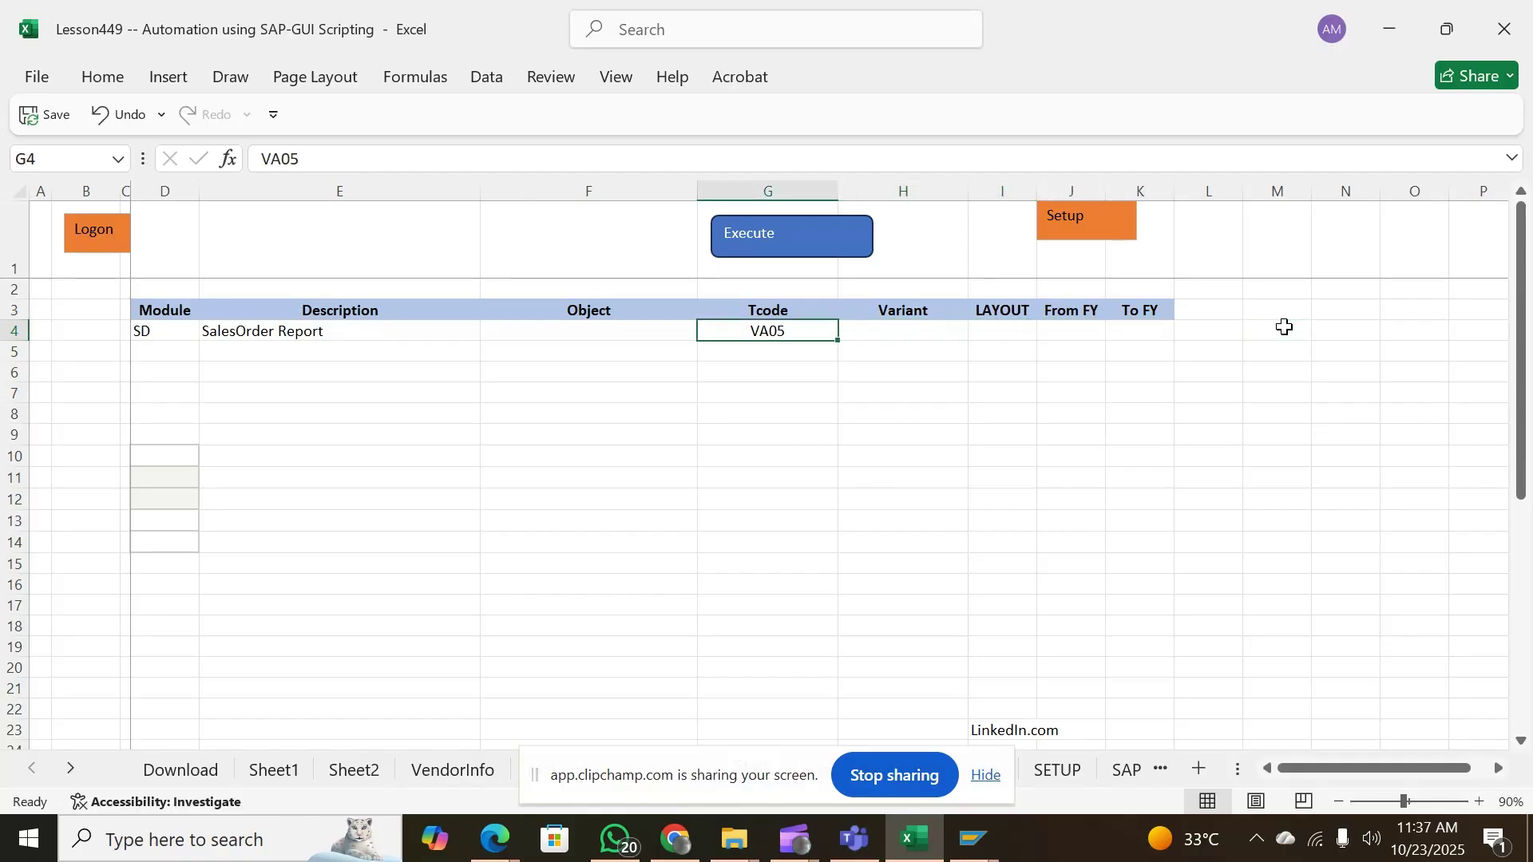
pyautogui.press('Left')
pyautogui.press('Left')
pyautogui.press('Left')
pyautogui.press('Left')
pyautogui.press('Left')
pyautogui.press('Right')
pyautogui.press('Right')
pyautogui.press('Right')
pyautogui.press('Right')
pyautogui.press('Right')
pyautogui.press('Right')
pyautogui.press('Right')
pyautogui.press('Right')
pyautogui.press('Right')
pyautogui.press('Right')
pyautogui.press('Right')
pyautogui.press('Right')
pyautogui.press('Right')
pyautogui.press('Right')
pyautogui.press('Left')
pyautogui.press('Home')
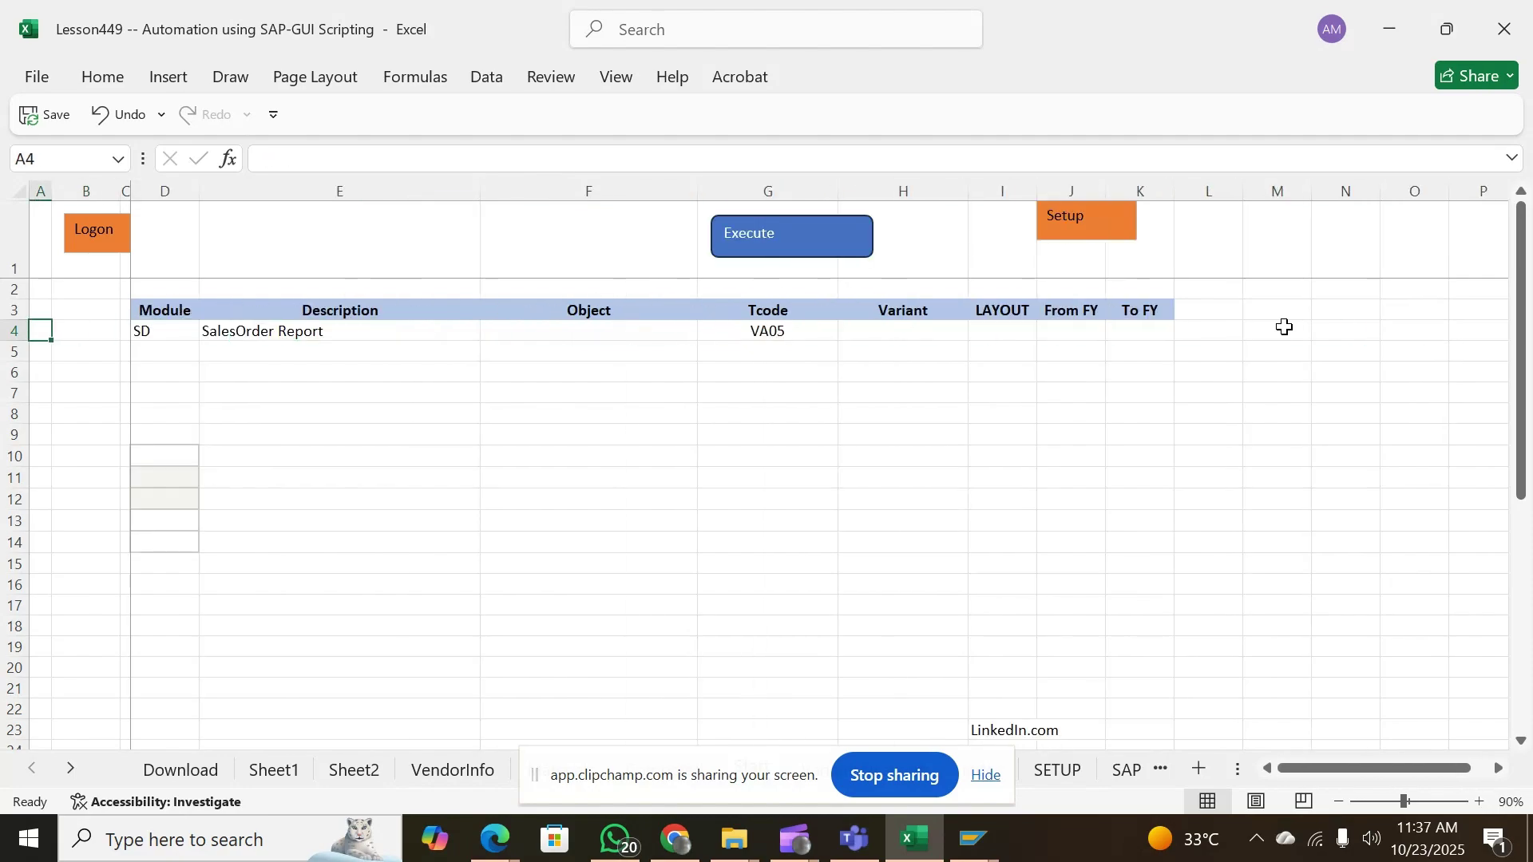
pyautogui.press('Right')
pyautogui.press('Right')
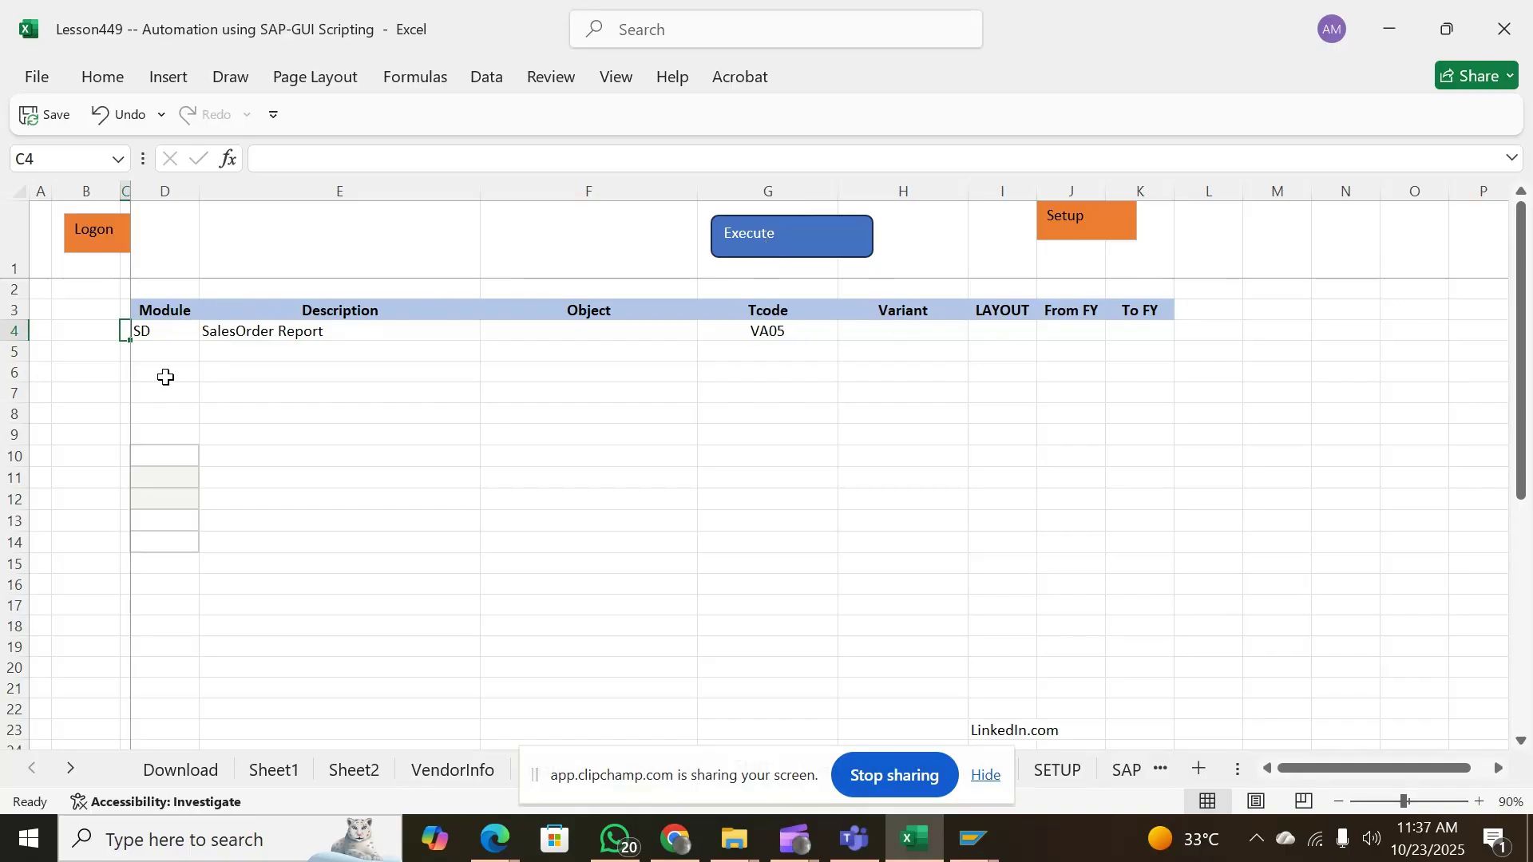
# Select H4 and execute the VA05 SalesOrder Report from the sheet
pyautogui.click(886, 334)
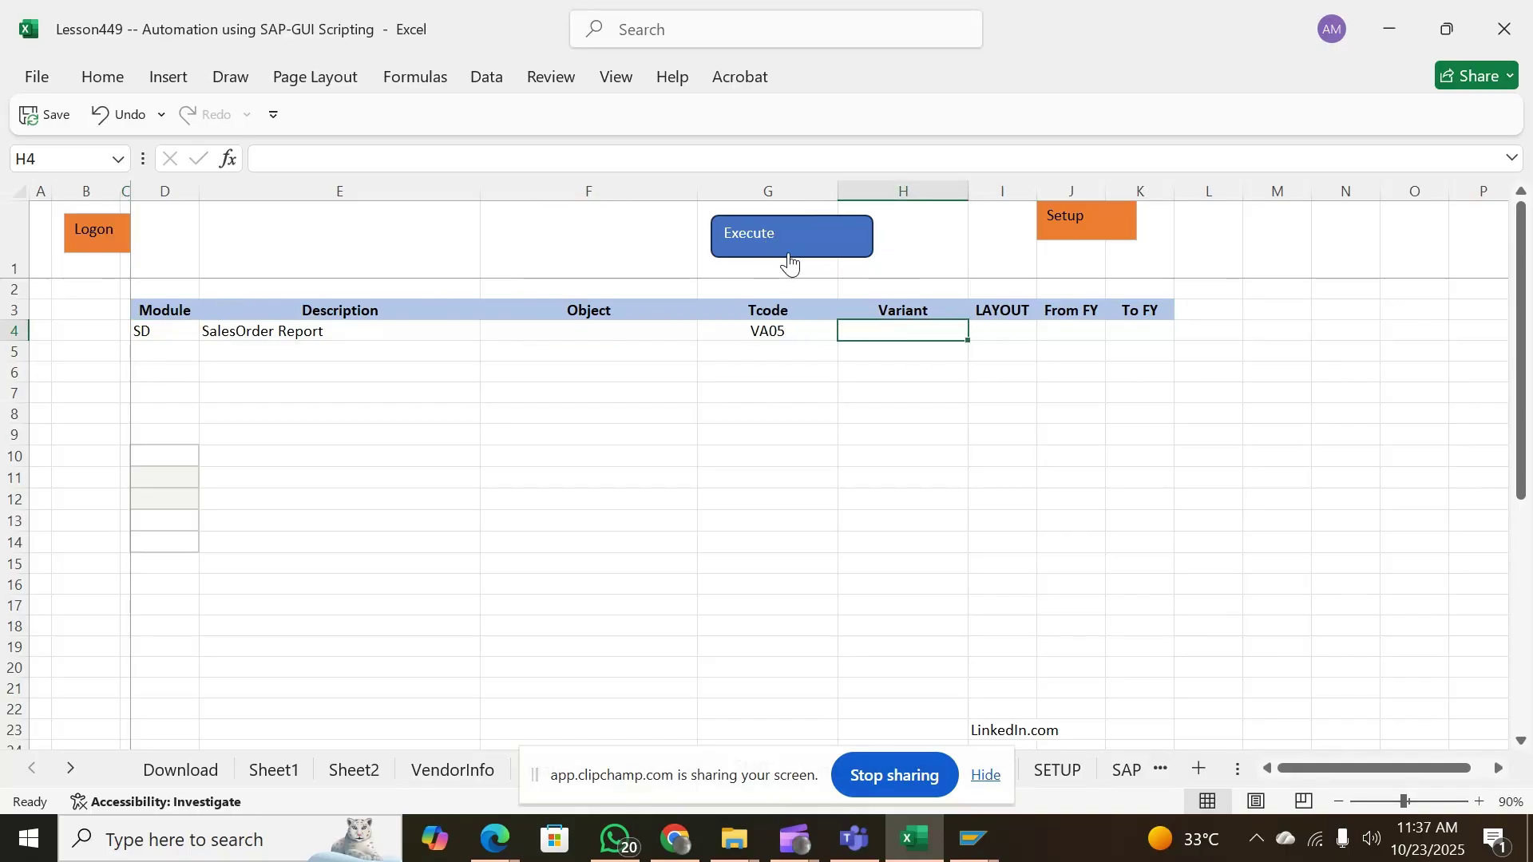
pyautogui.click(787, 242)
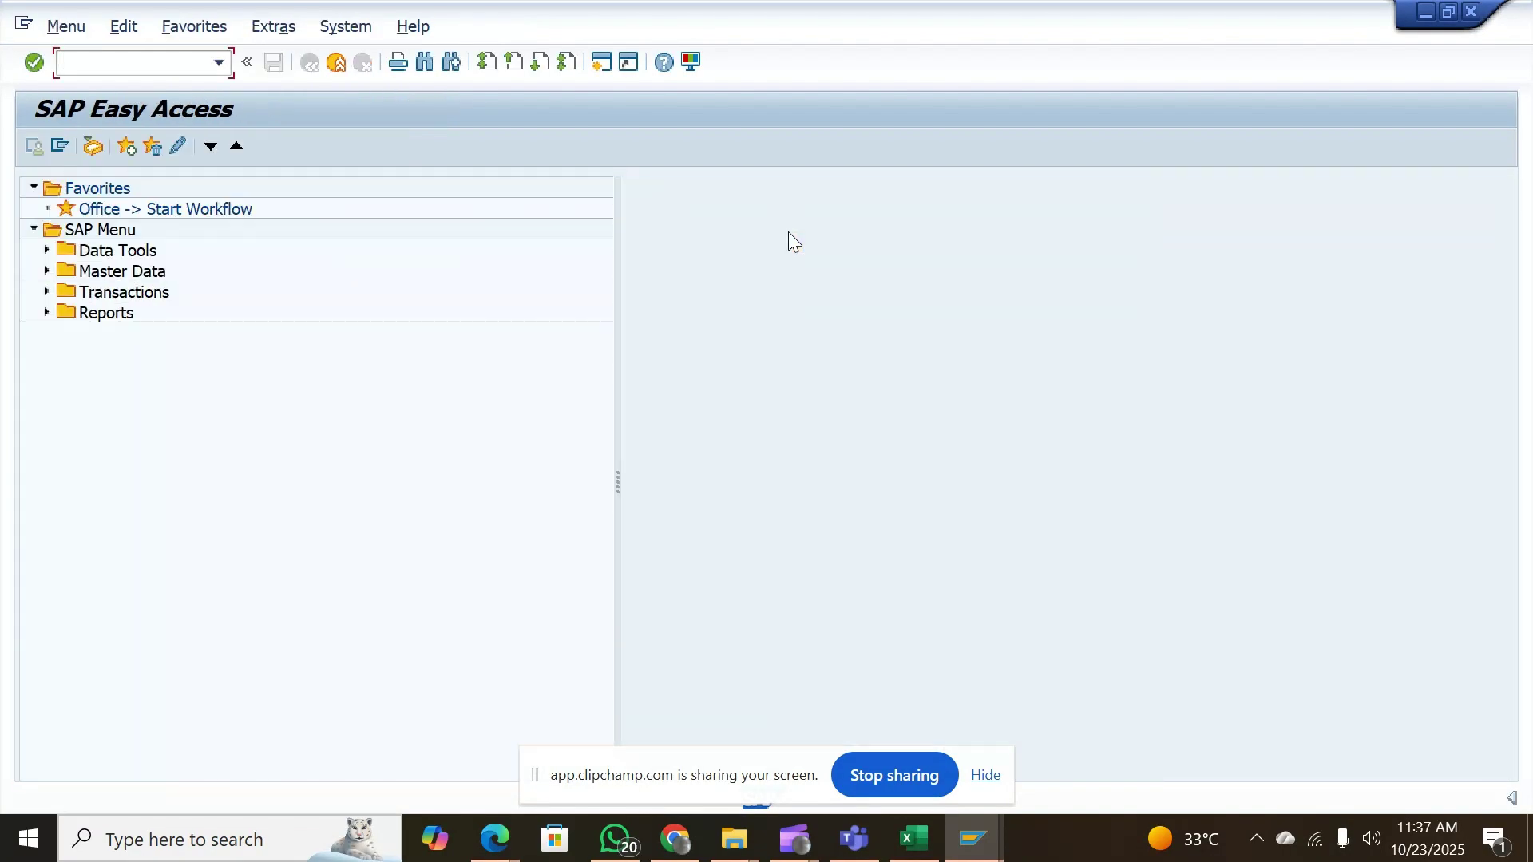
# Minimize SAP, dismiss the Process Completed message, and scroll the sheet tabs toward Start
pyautogui.click(1426, 10)
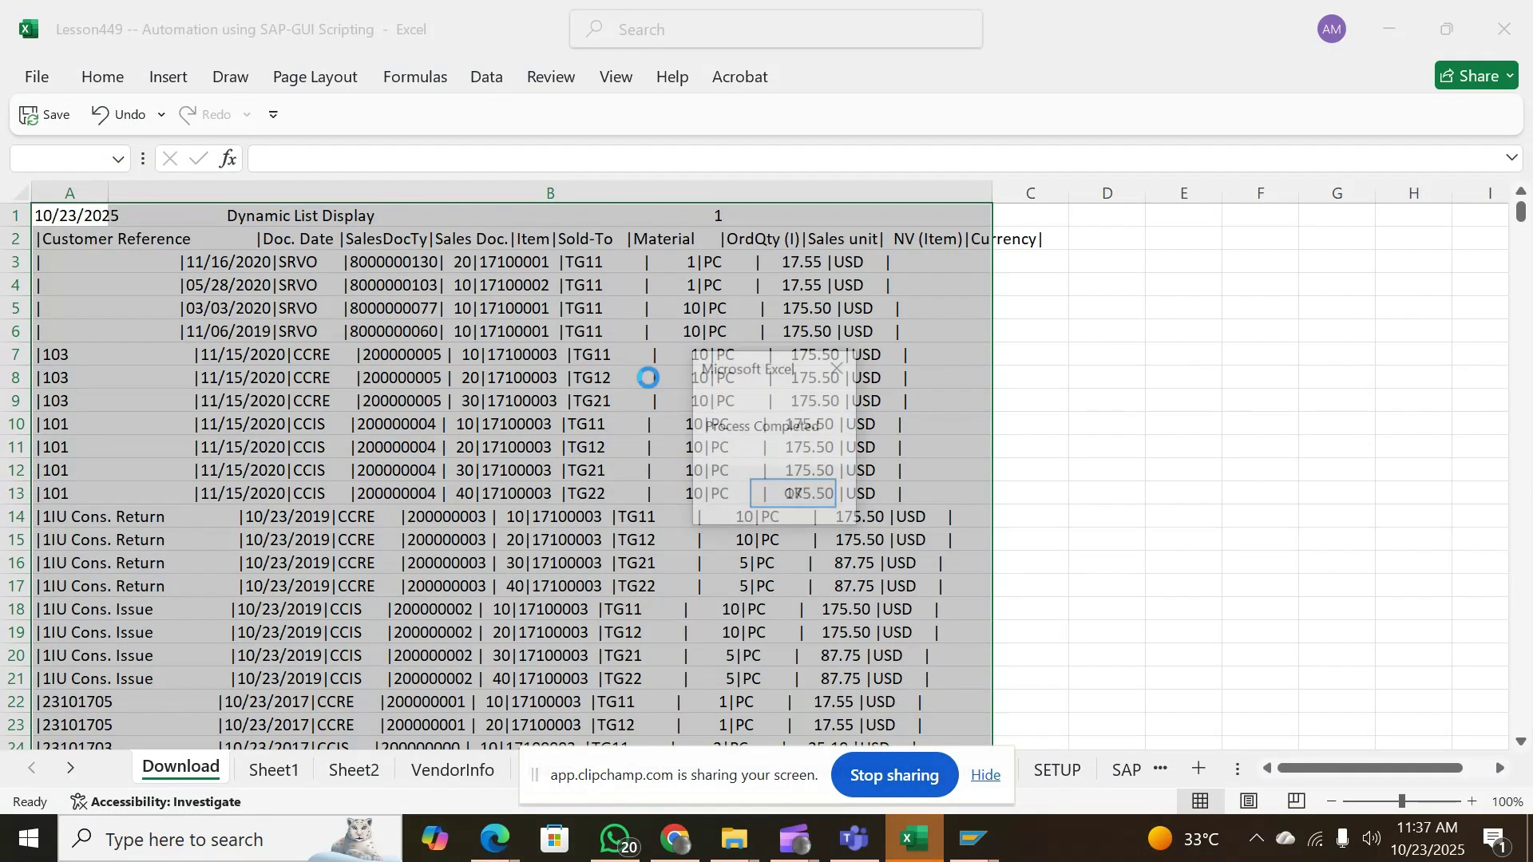
pyautogui.click(780, 503)
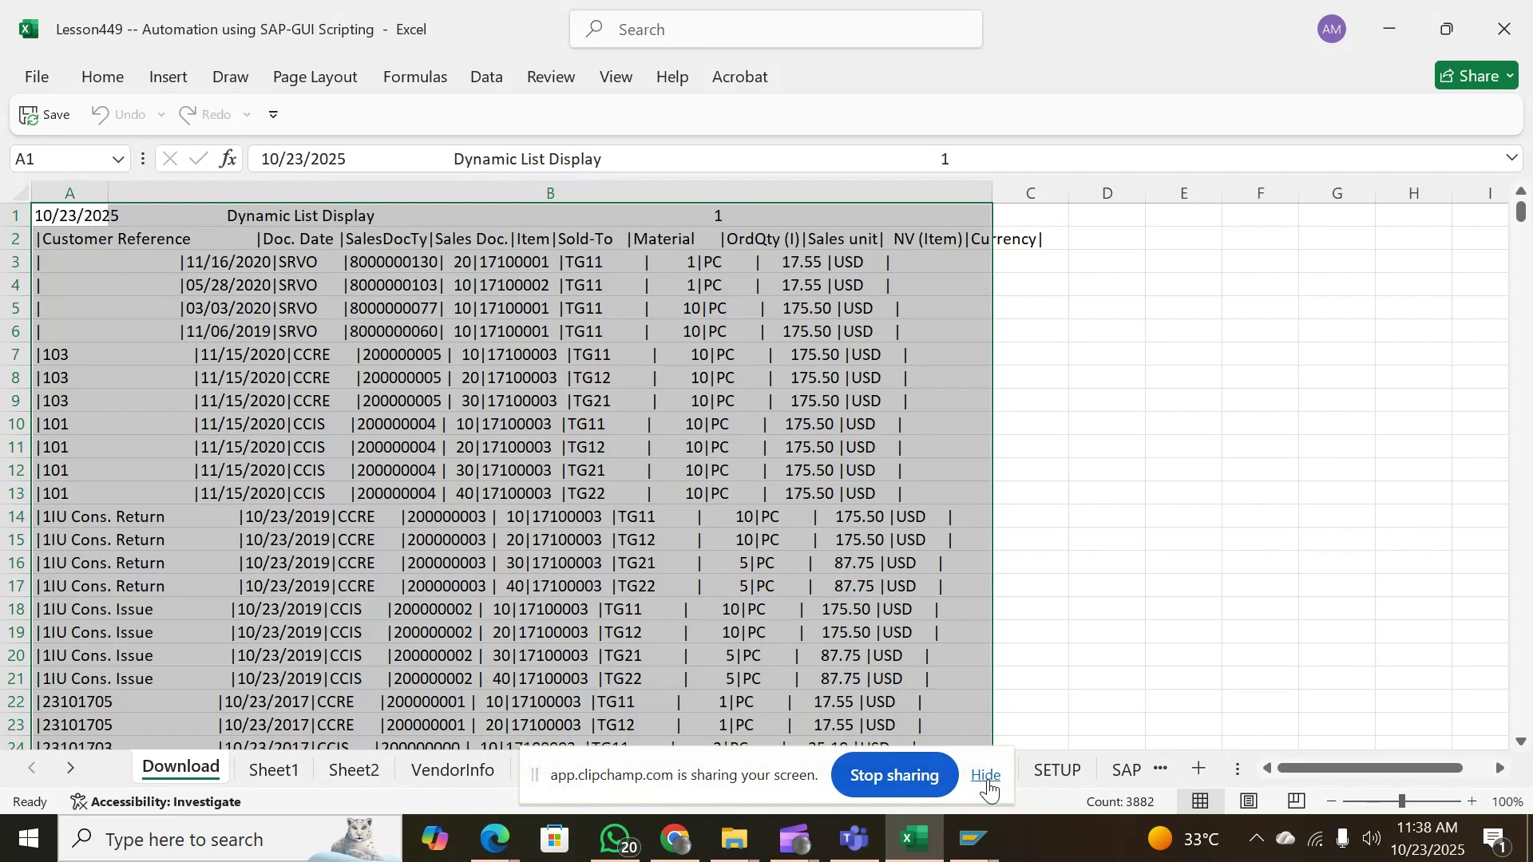
pyautogui.click(994, 762)
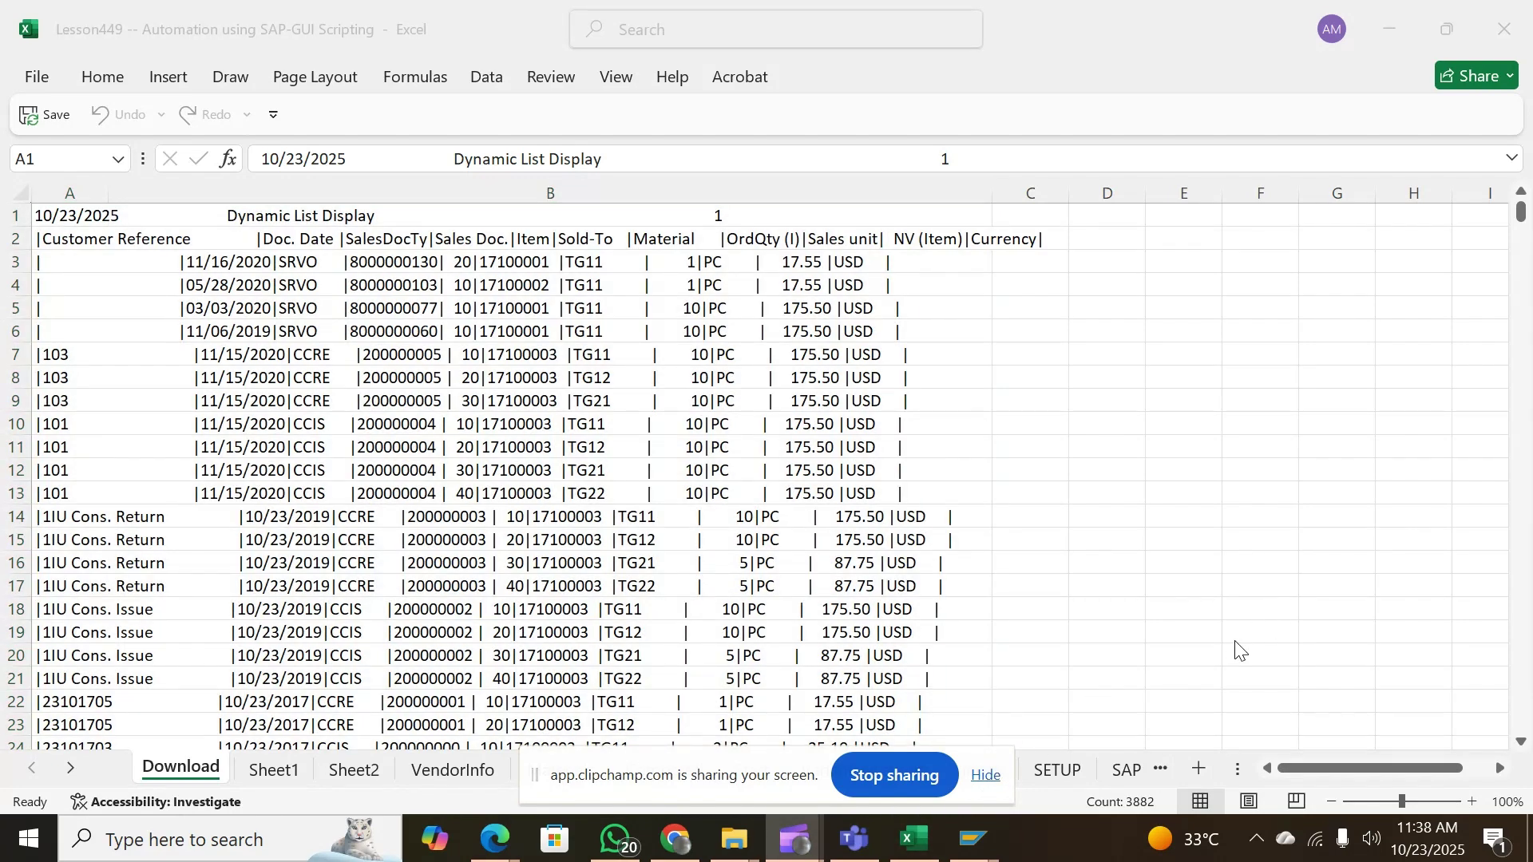
pyautogui.click(72, 771)
pyautogui.click(72, 771)
pyautogui.click(72, 771)
pyautogui.click(72, 771)
pyautogui.click(72, 771)
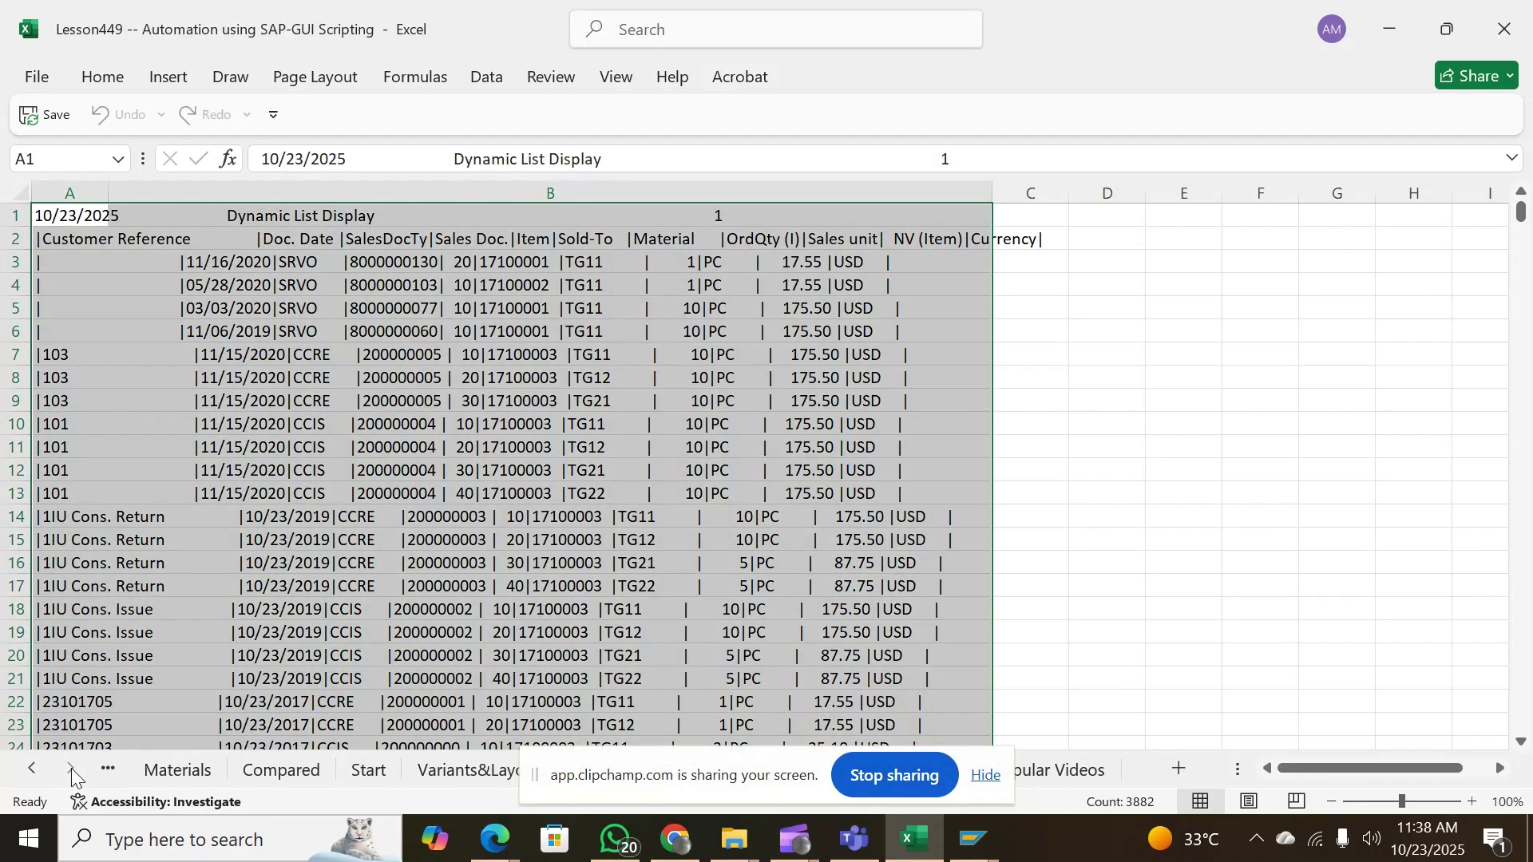
# Open the Start sheet and set D4's module to SD, after briefly picking PM
pyautogui.click(370, 773)
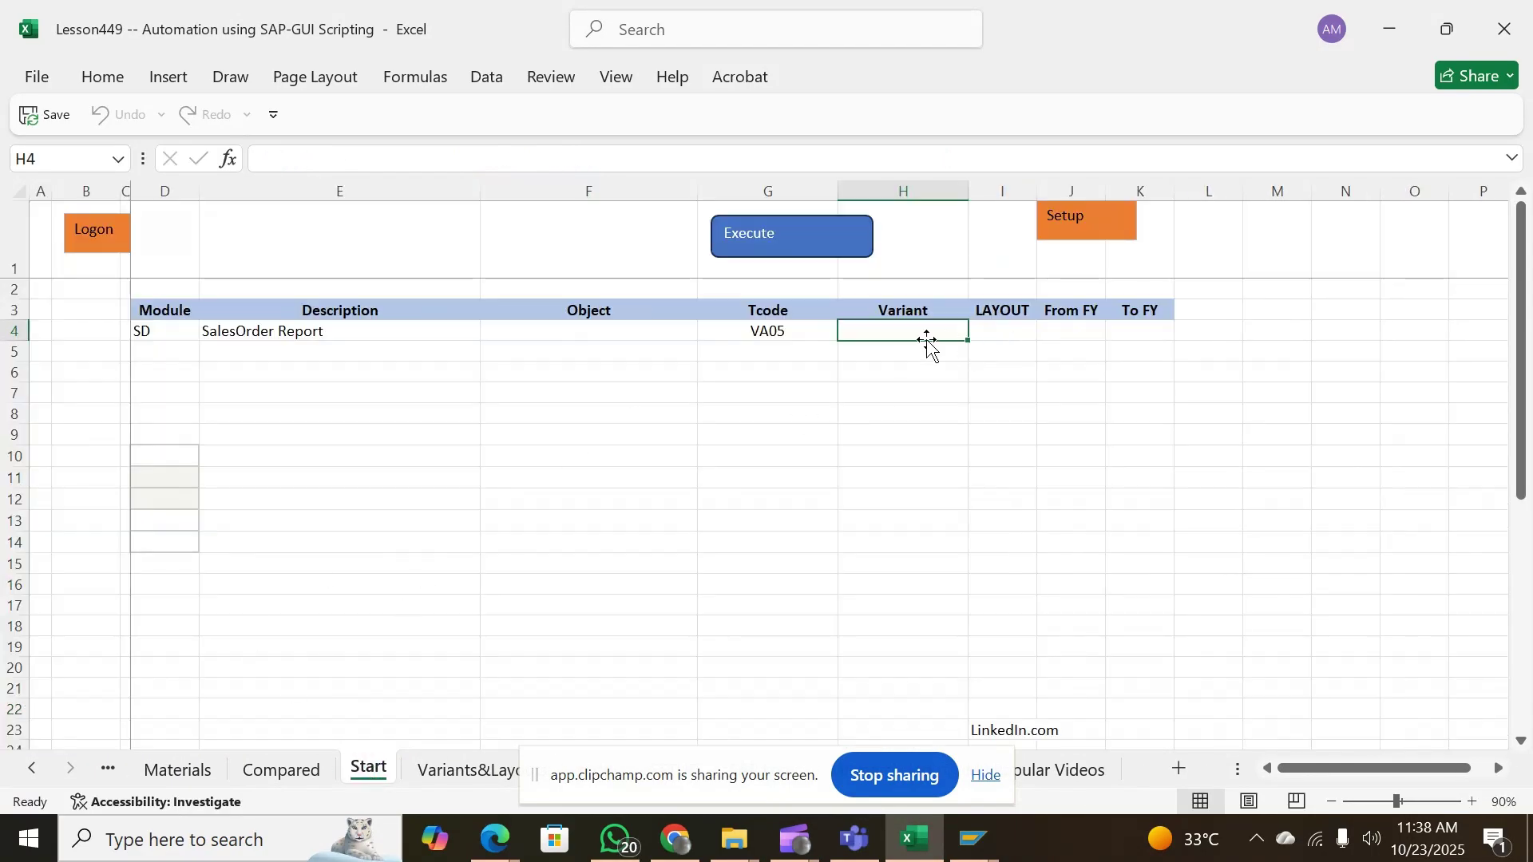
pyautogui.moveTo(926, 341); pyautogui.dragTo(926, 349)
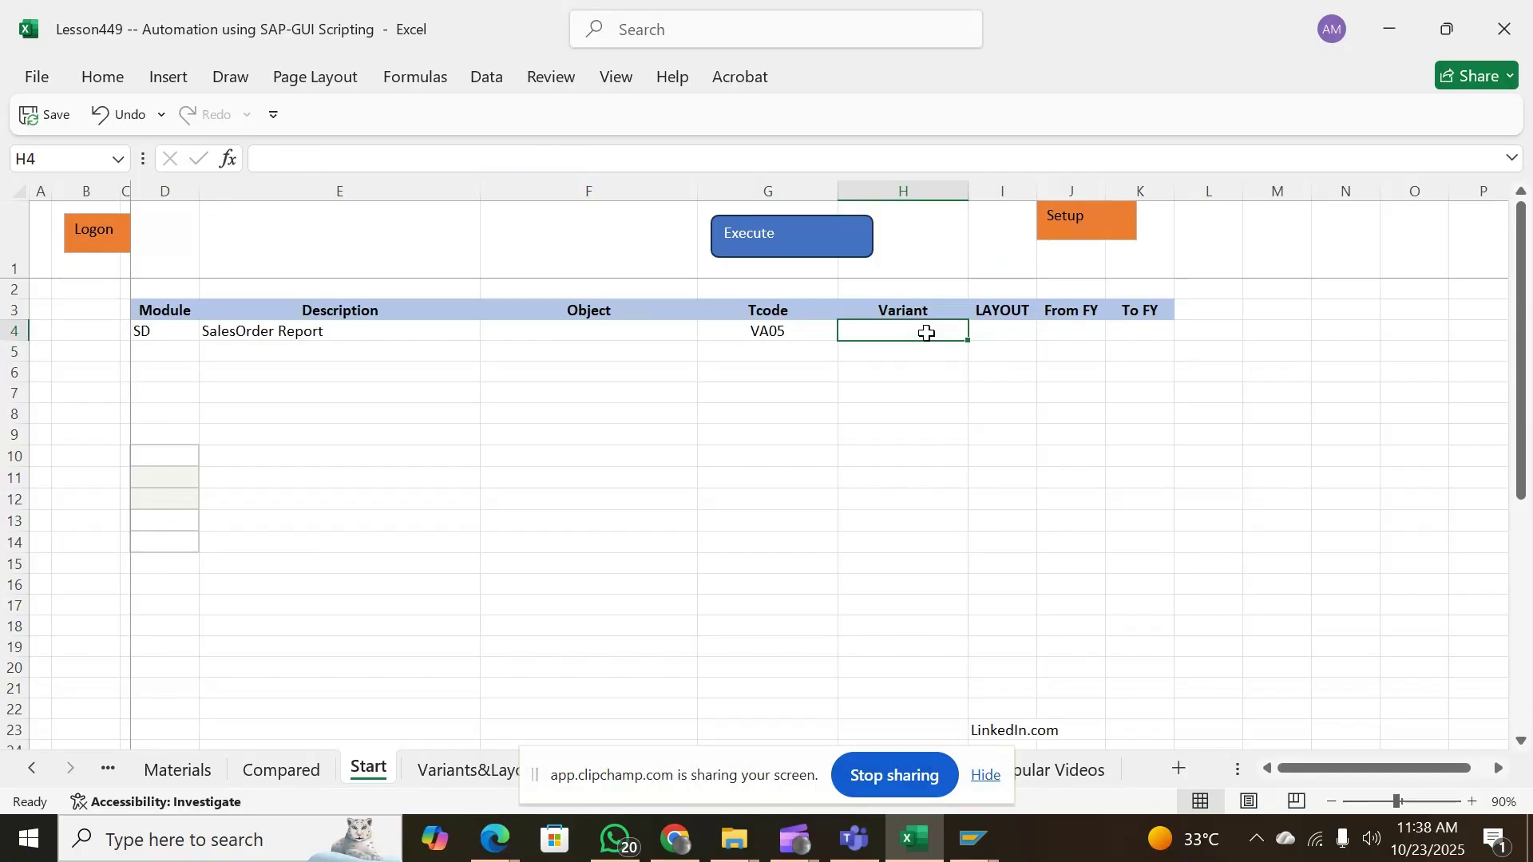
pyautogui.click(169, 333)
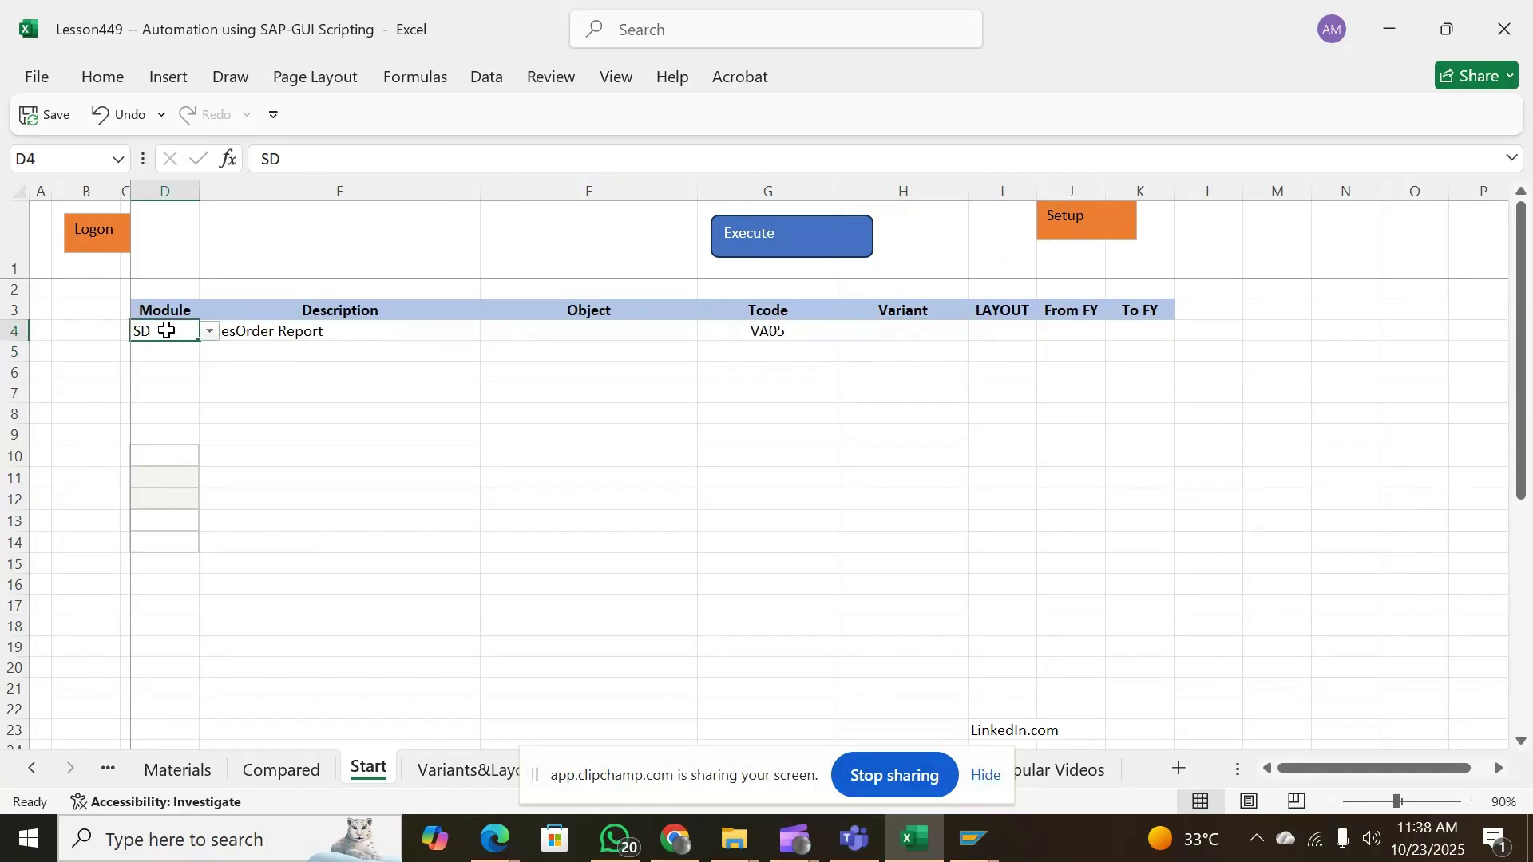
pyautogui.click(210, 331)
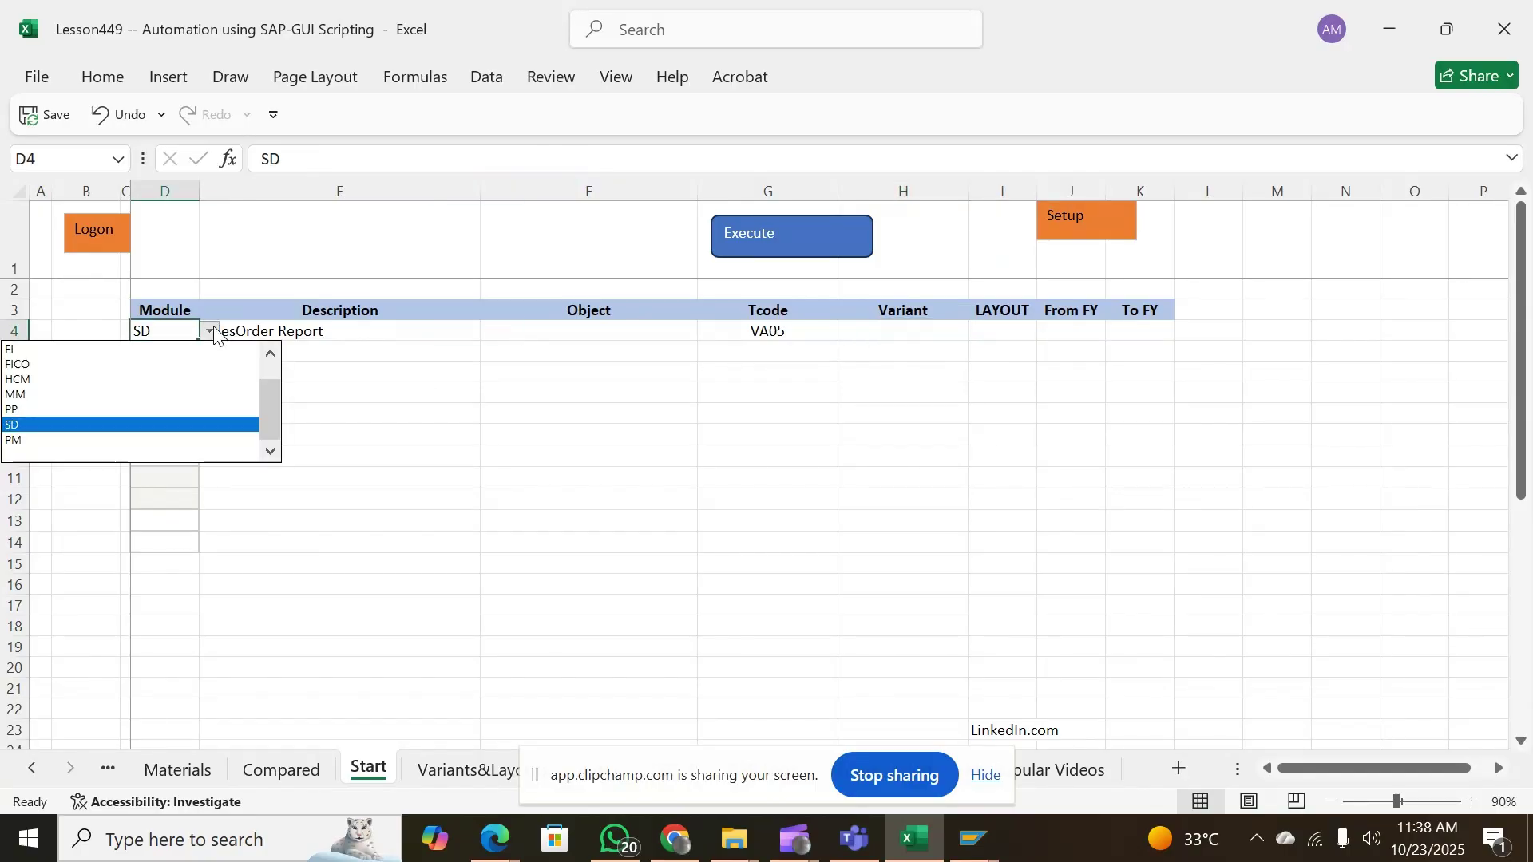
pyautogui.click(35, 440)
pyautogui.moveTo(164, 330); pyautogui.dragTo(206, 331)
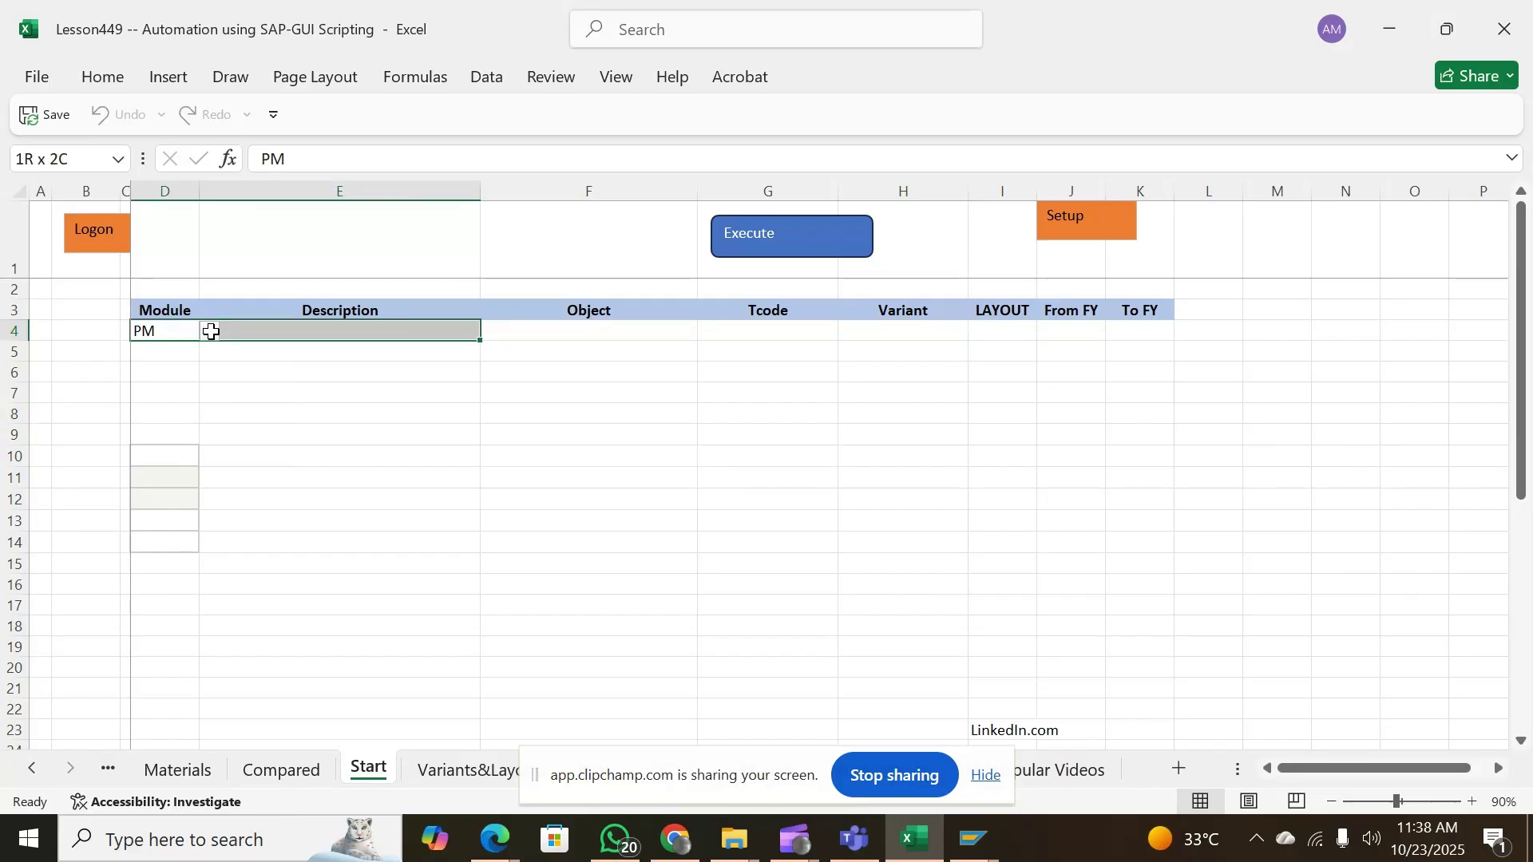
pyautogui.click(209, 330)
pyautogui.click(11, 428)
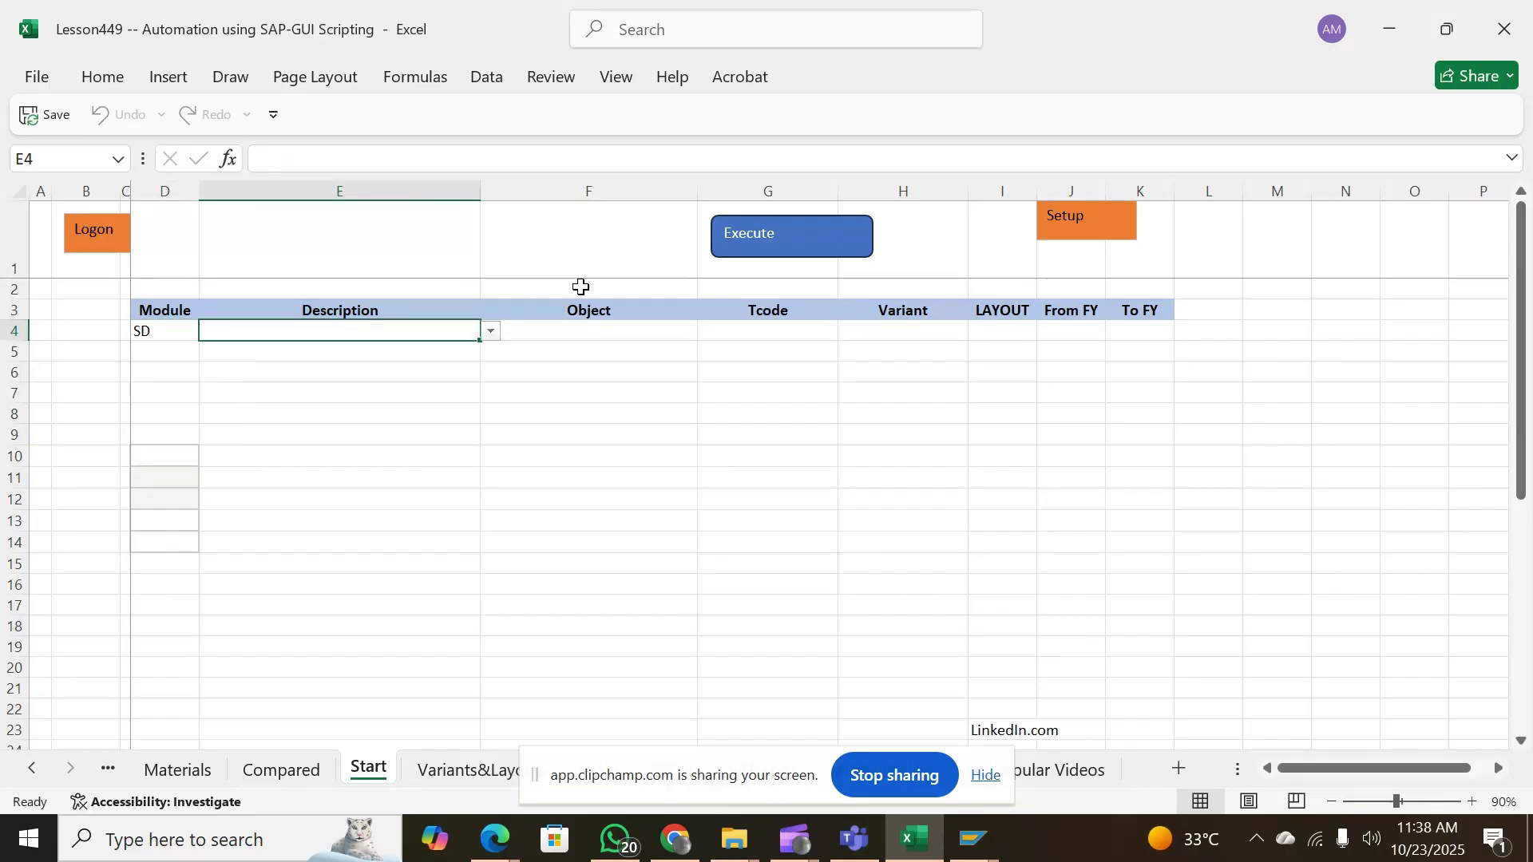
# Choose SalesOrder Report in E4 so Tcode VA05 fills in, then select the Variant cell
pyautogui.click(491, 330)
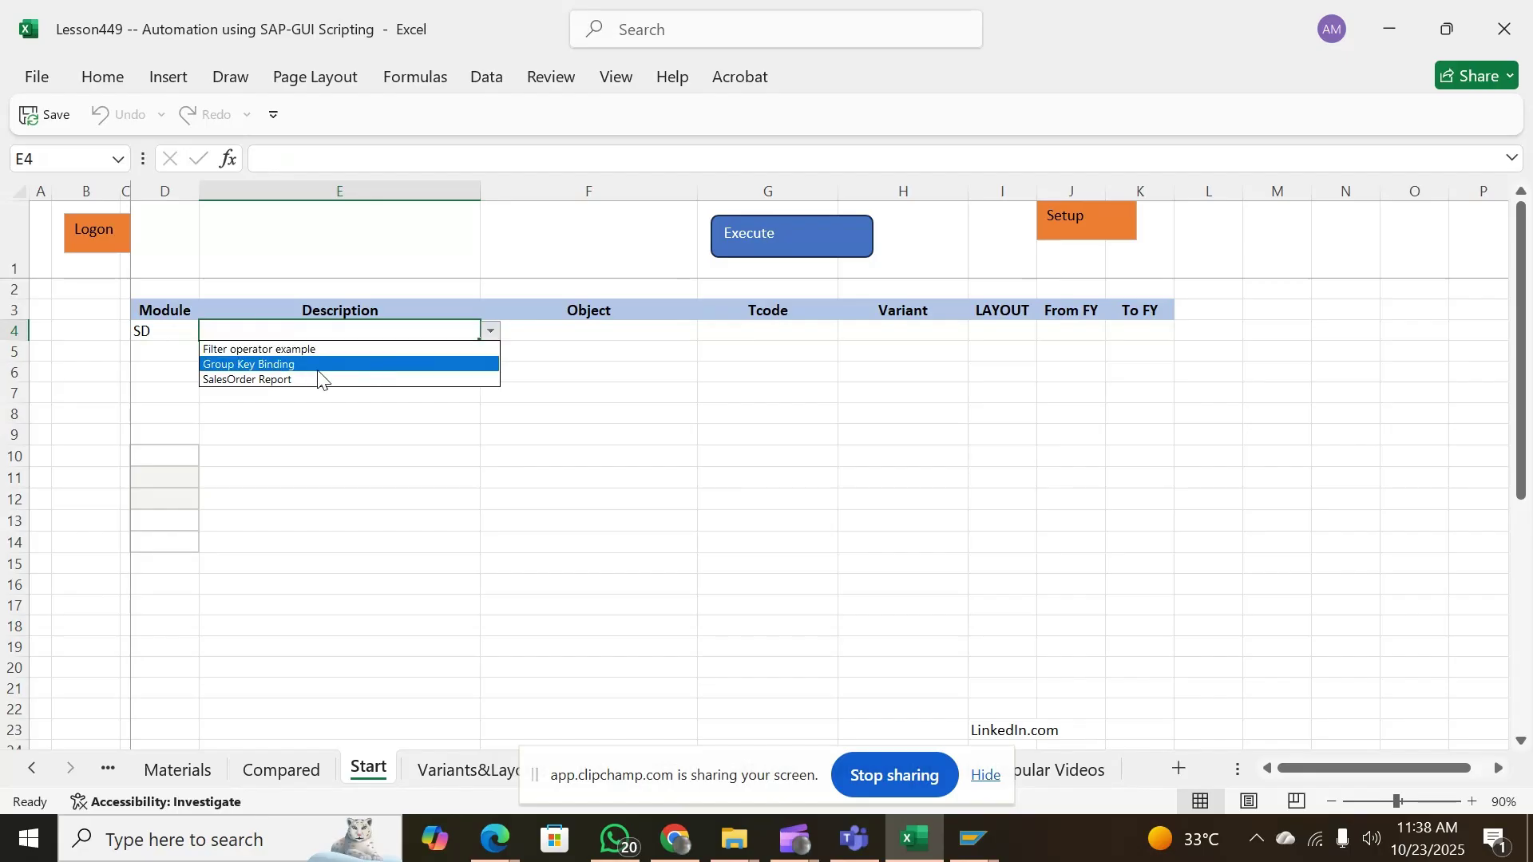
pyautogui.click(307, 377)
pyautogui.click(294, 375)
pyautogui.click(884, 331)
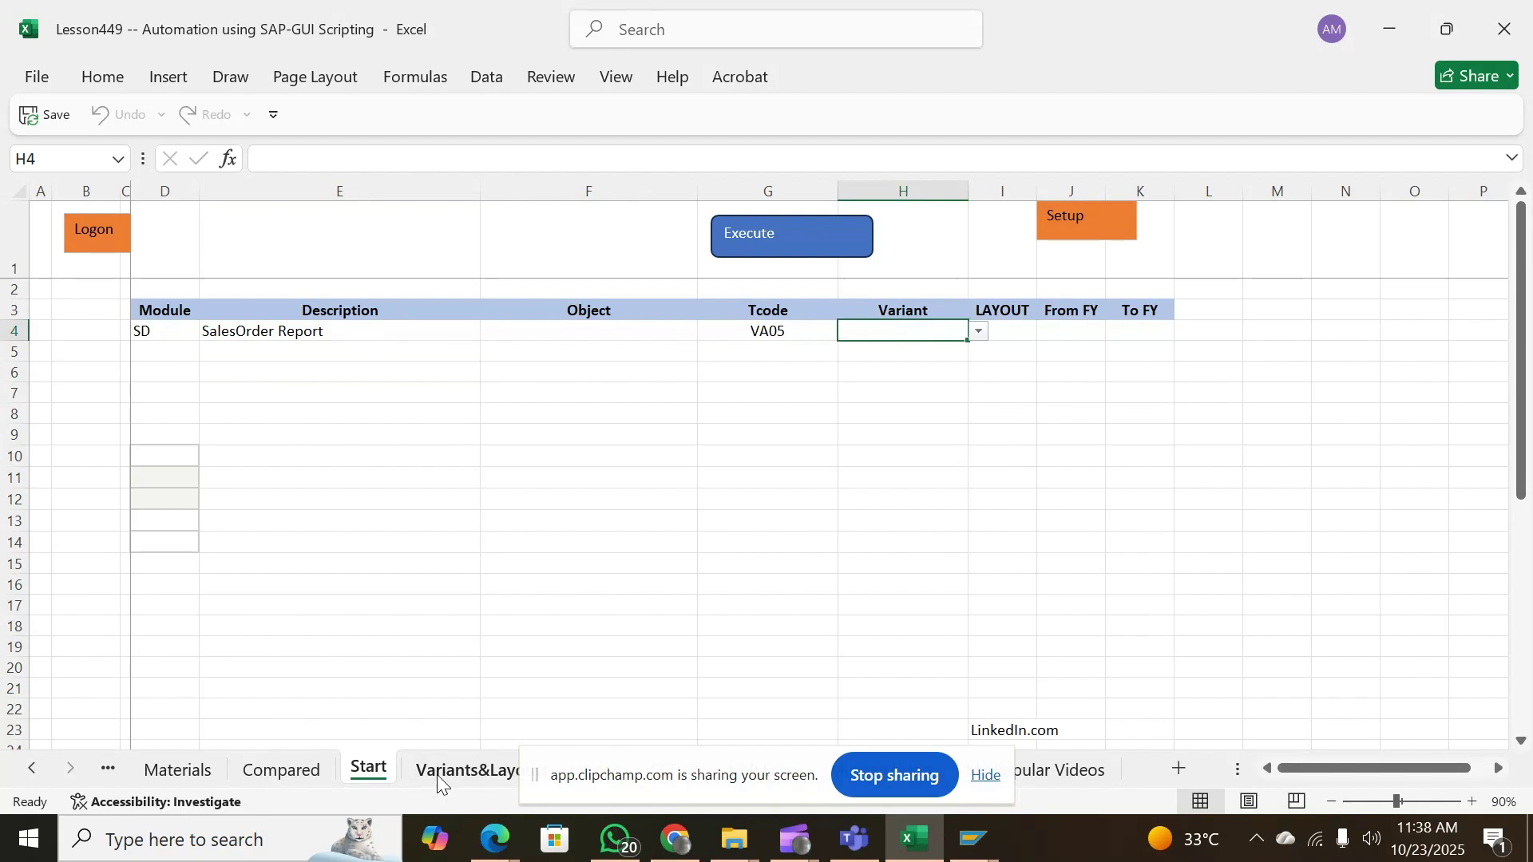
# Choose VA05_CBAR in H4's variant list and execute the report
pyautogui.click(981, 329)
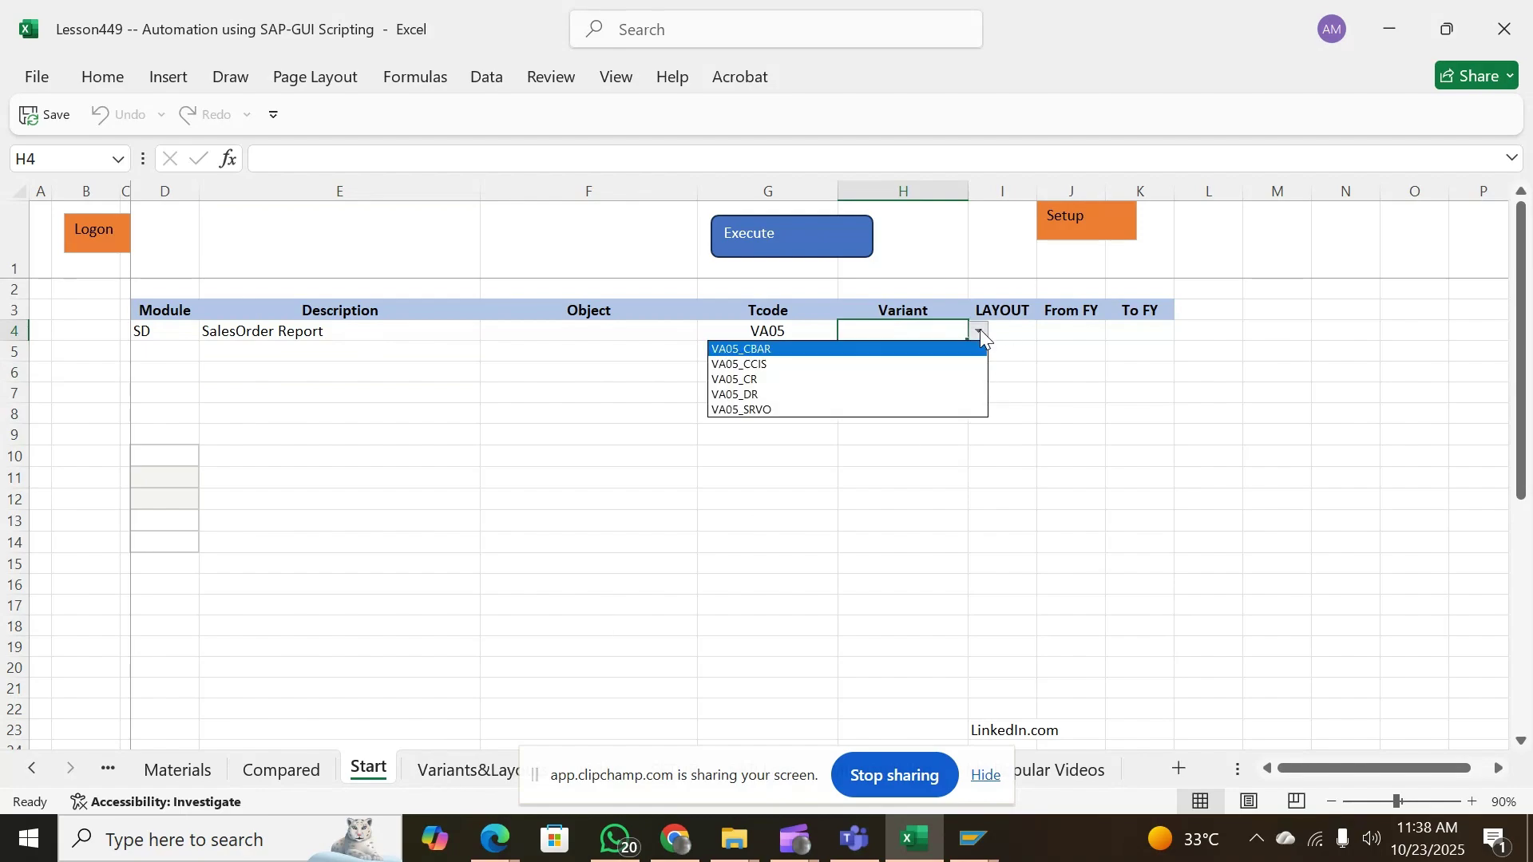
pyautogui.click(725, 352)
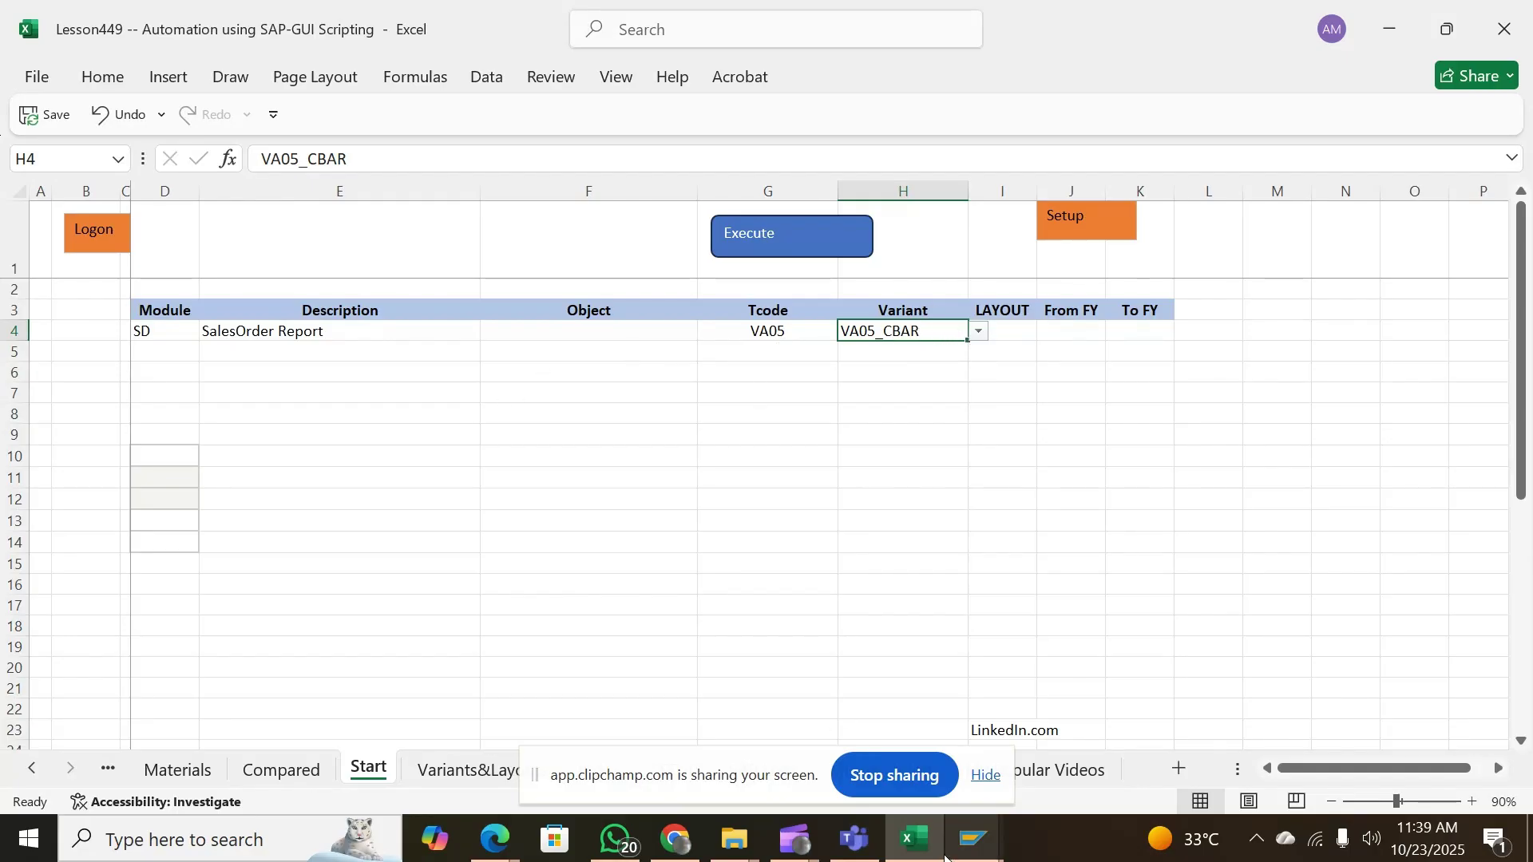
pyautogui.click(763, 237)
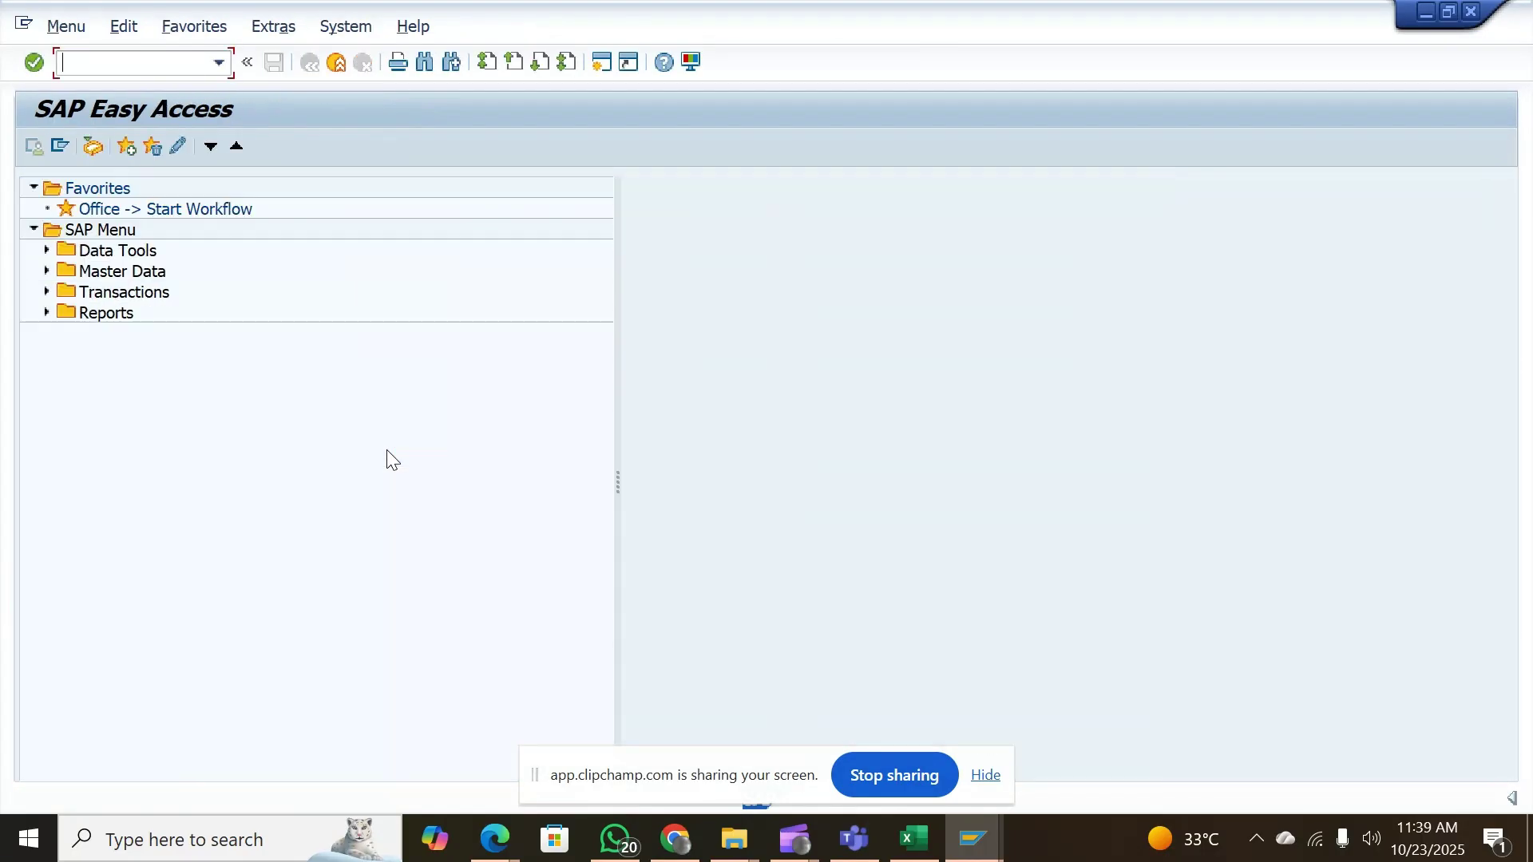
# Minimize SAP, acknowledge Process Completed, and select a block of the CBAR results to check totals
pyautogui.click(1428, 12)
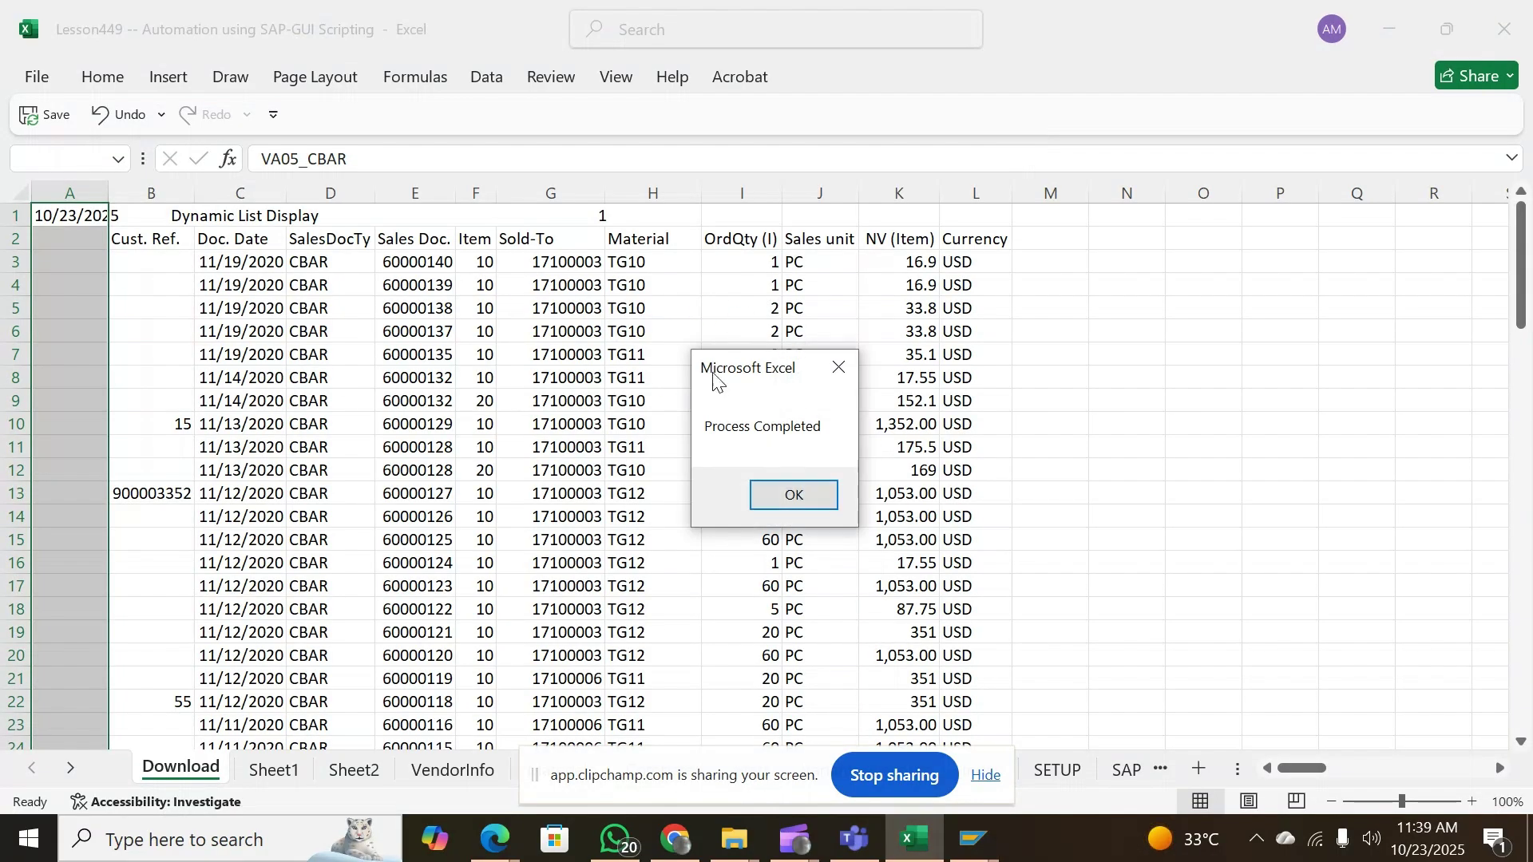
pyautogui.click(778, 494)
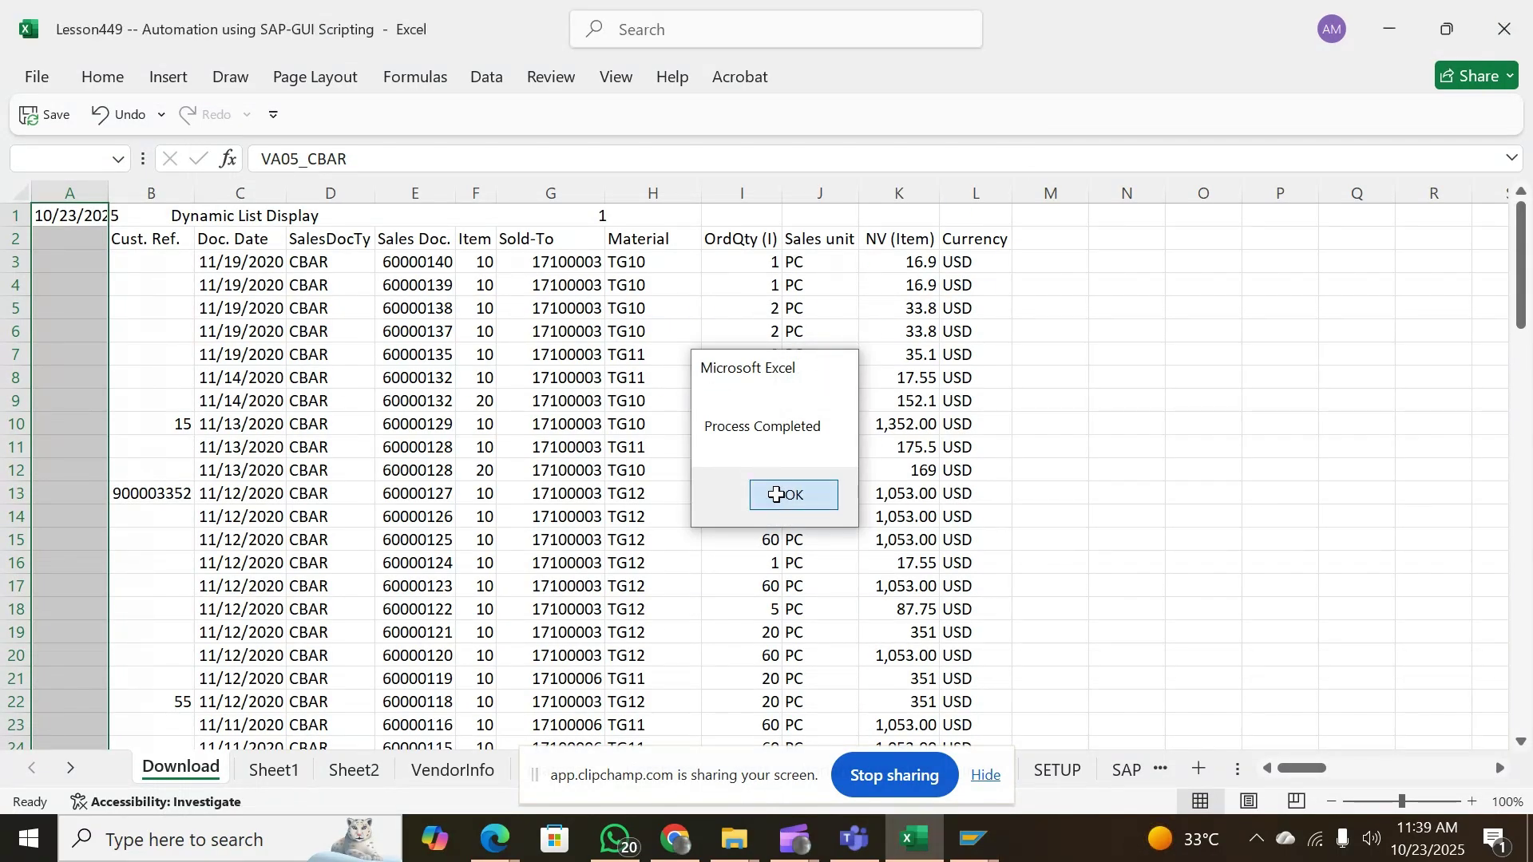
pyautogui.click(757, 281)
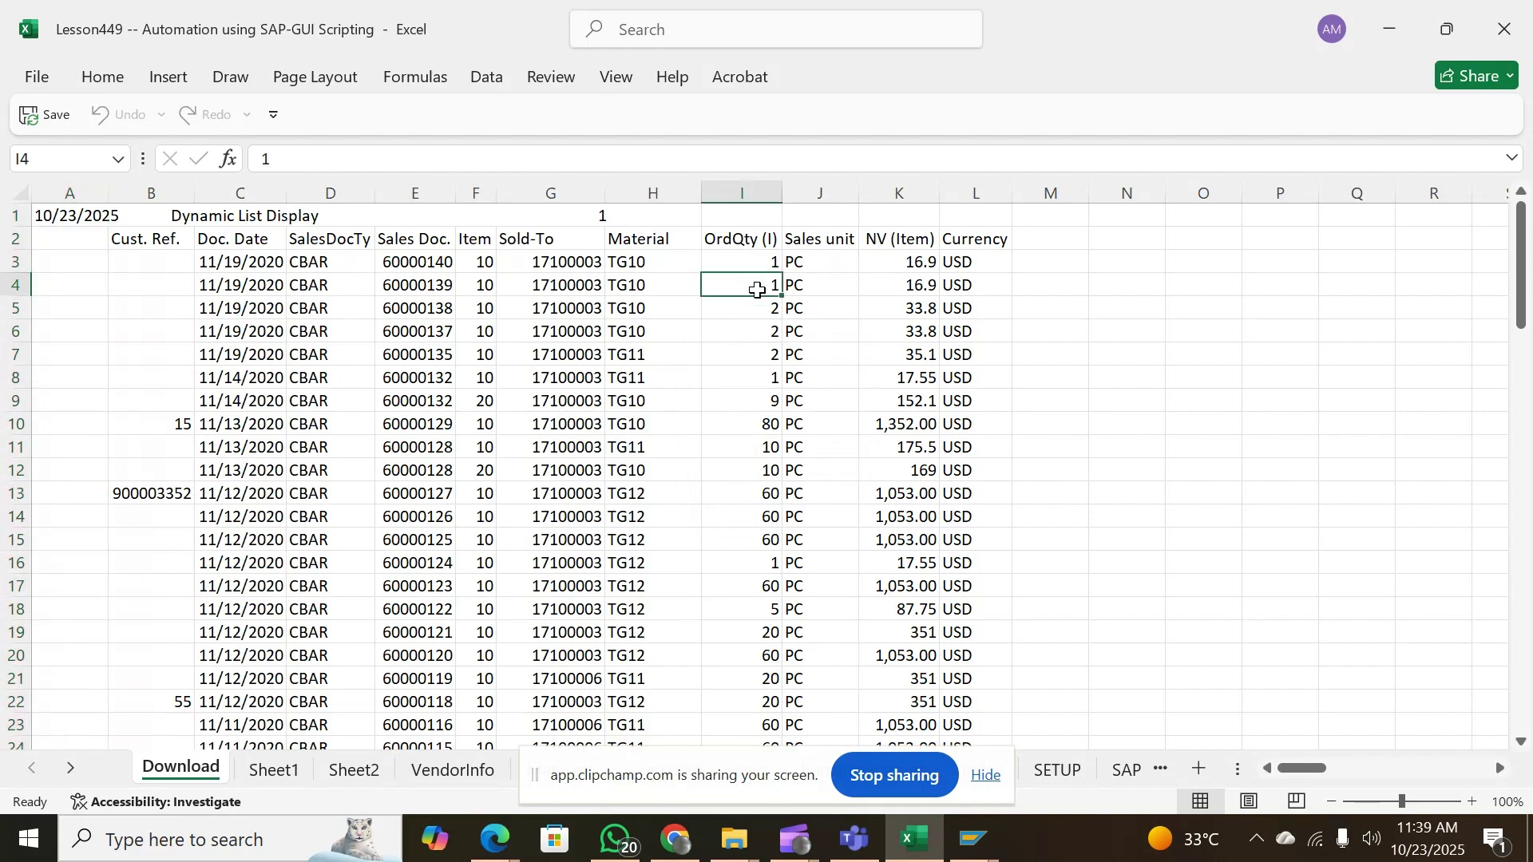
pyautogui.moveTo(756, 289); pyautogui.dragTo(582, 626)
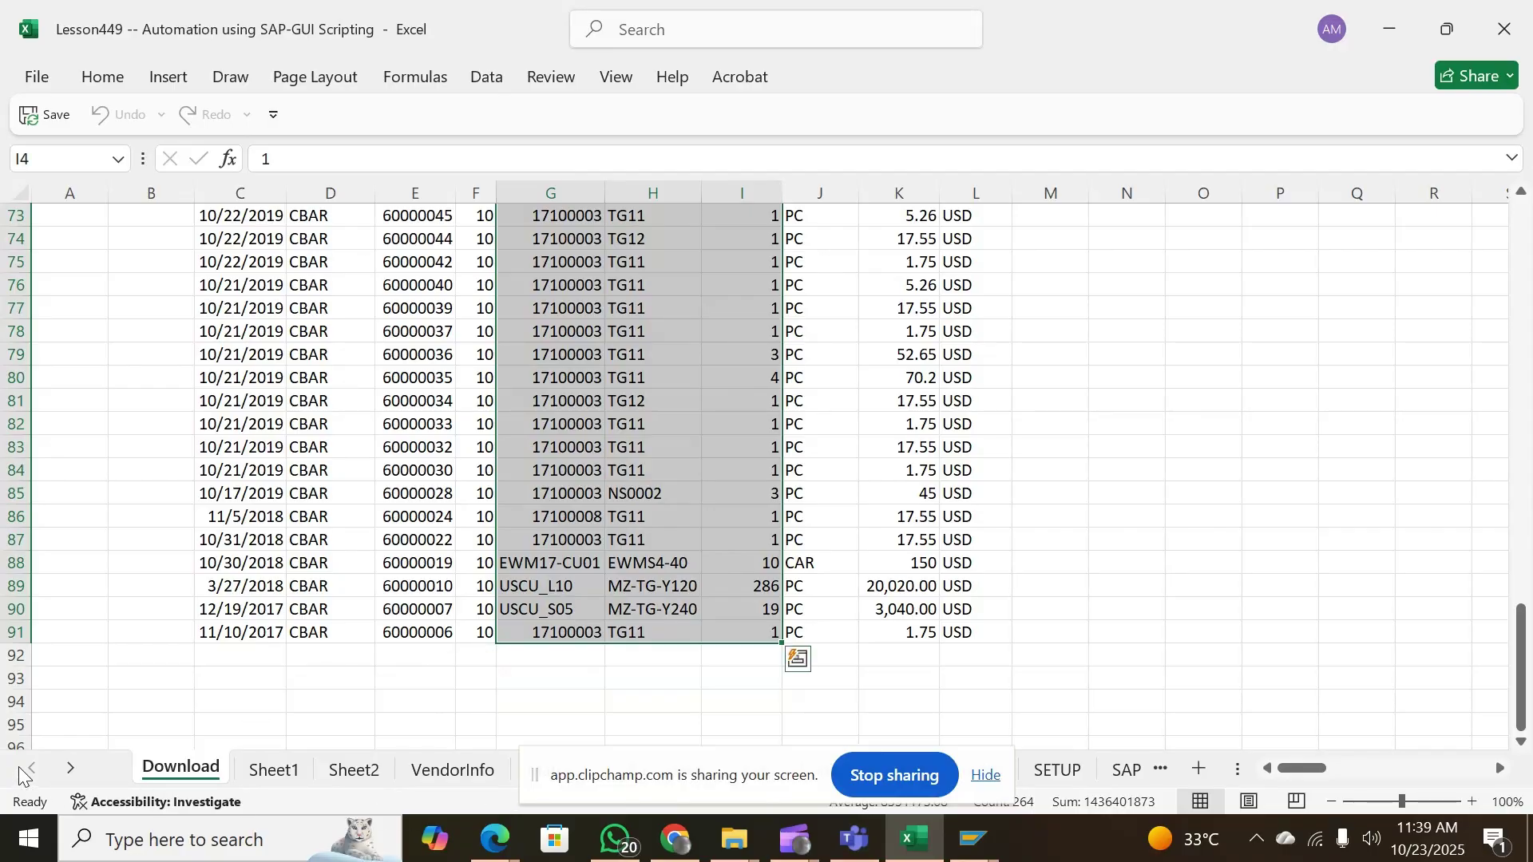
pyautogui.click(71, 767)
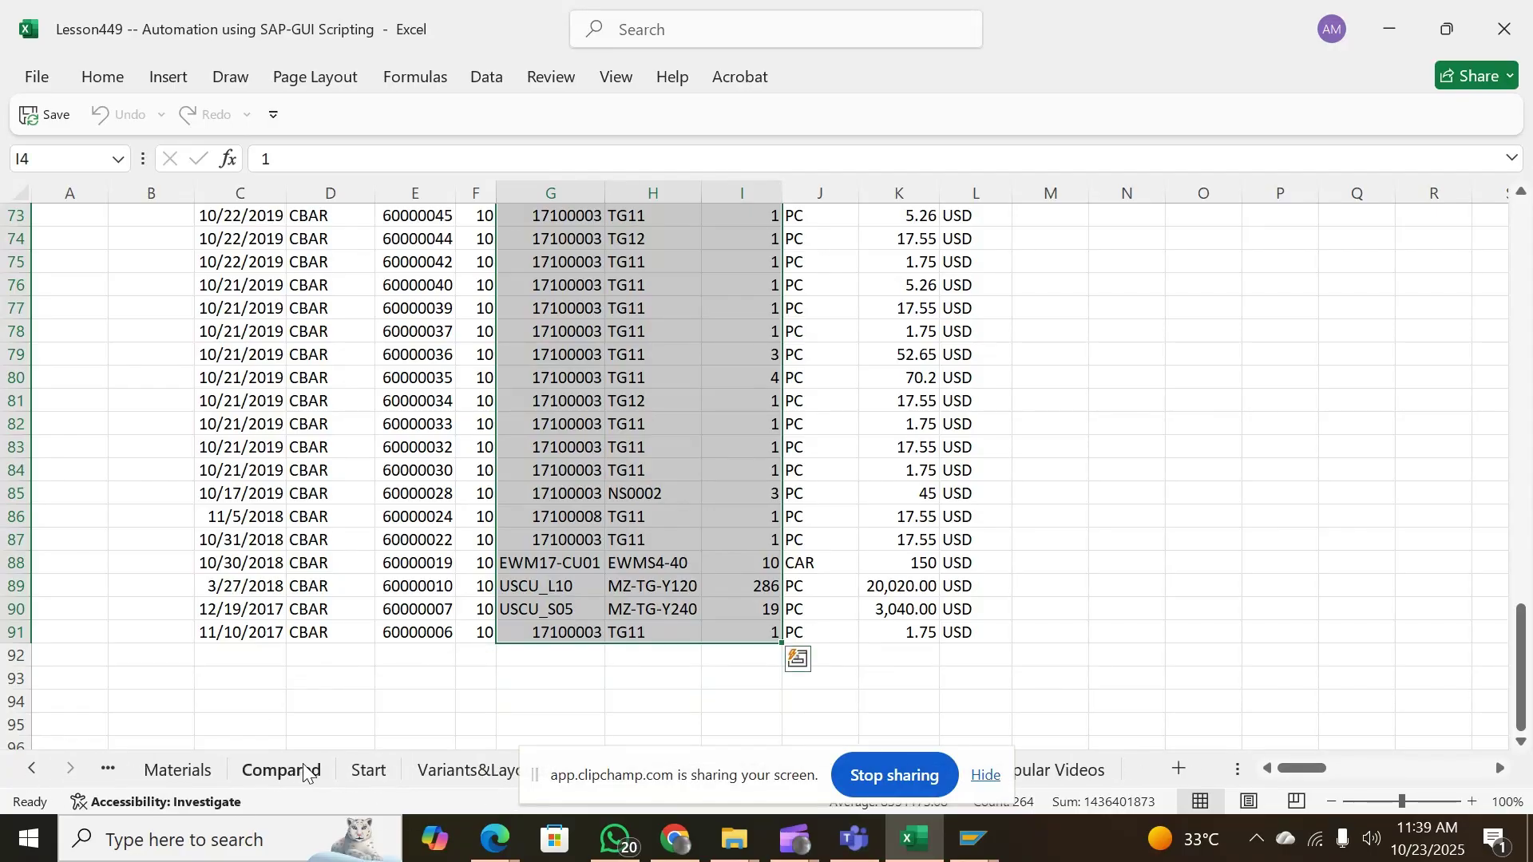
# On the Start sheet, pick VA05_SRVO as H4's variant and execute the report
pyautogui.click(366, 770)
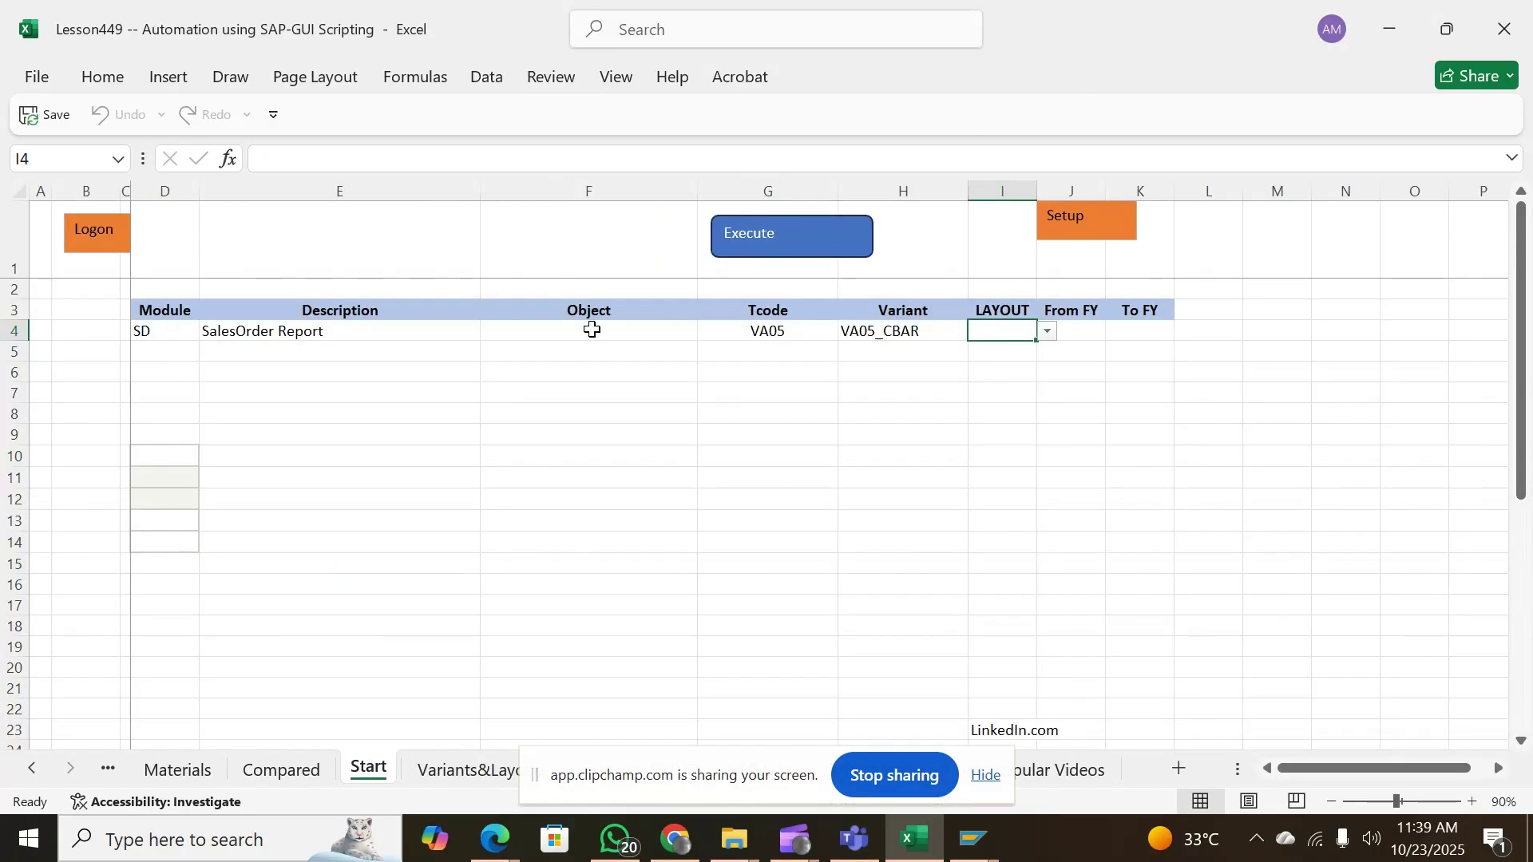
pyautogui.click(243, 329)
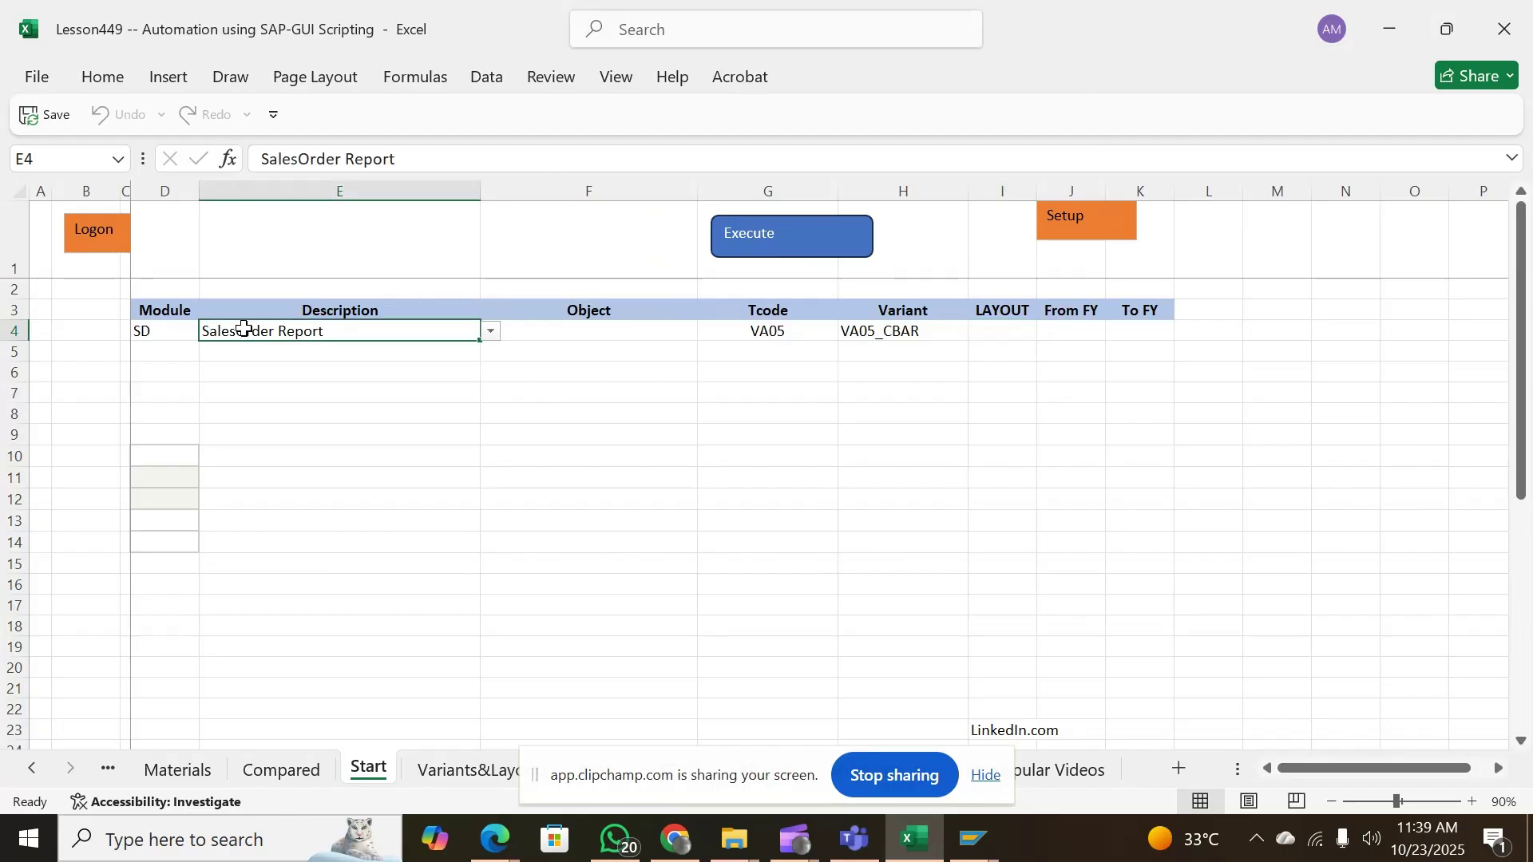
pyautogui.click(920, 332)
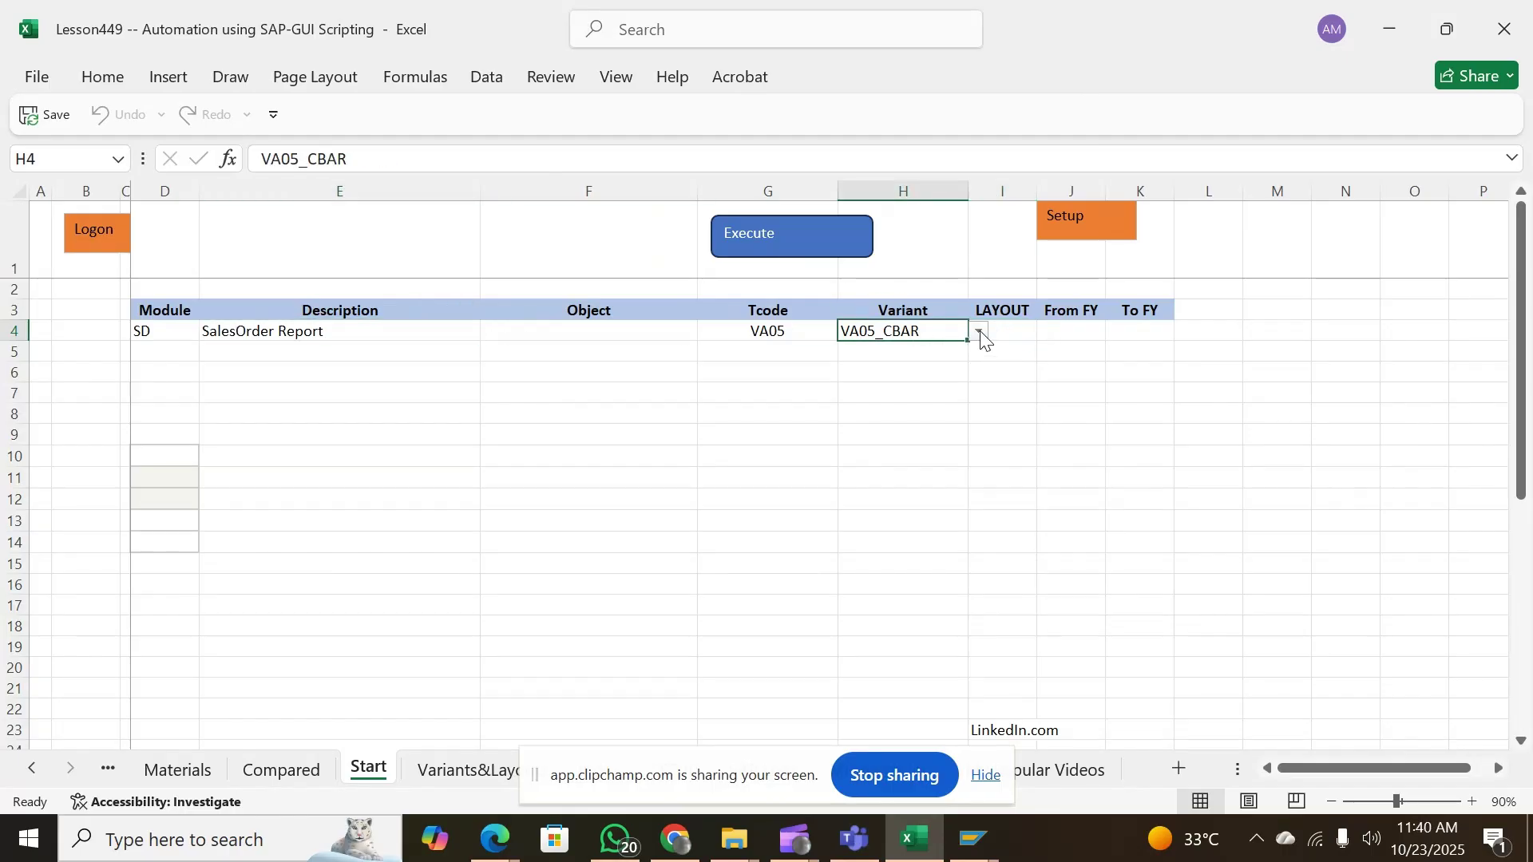
pyautogui.click(979, 330)
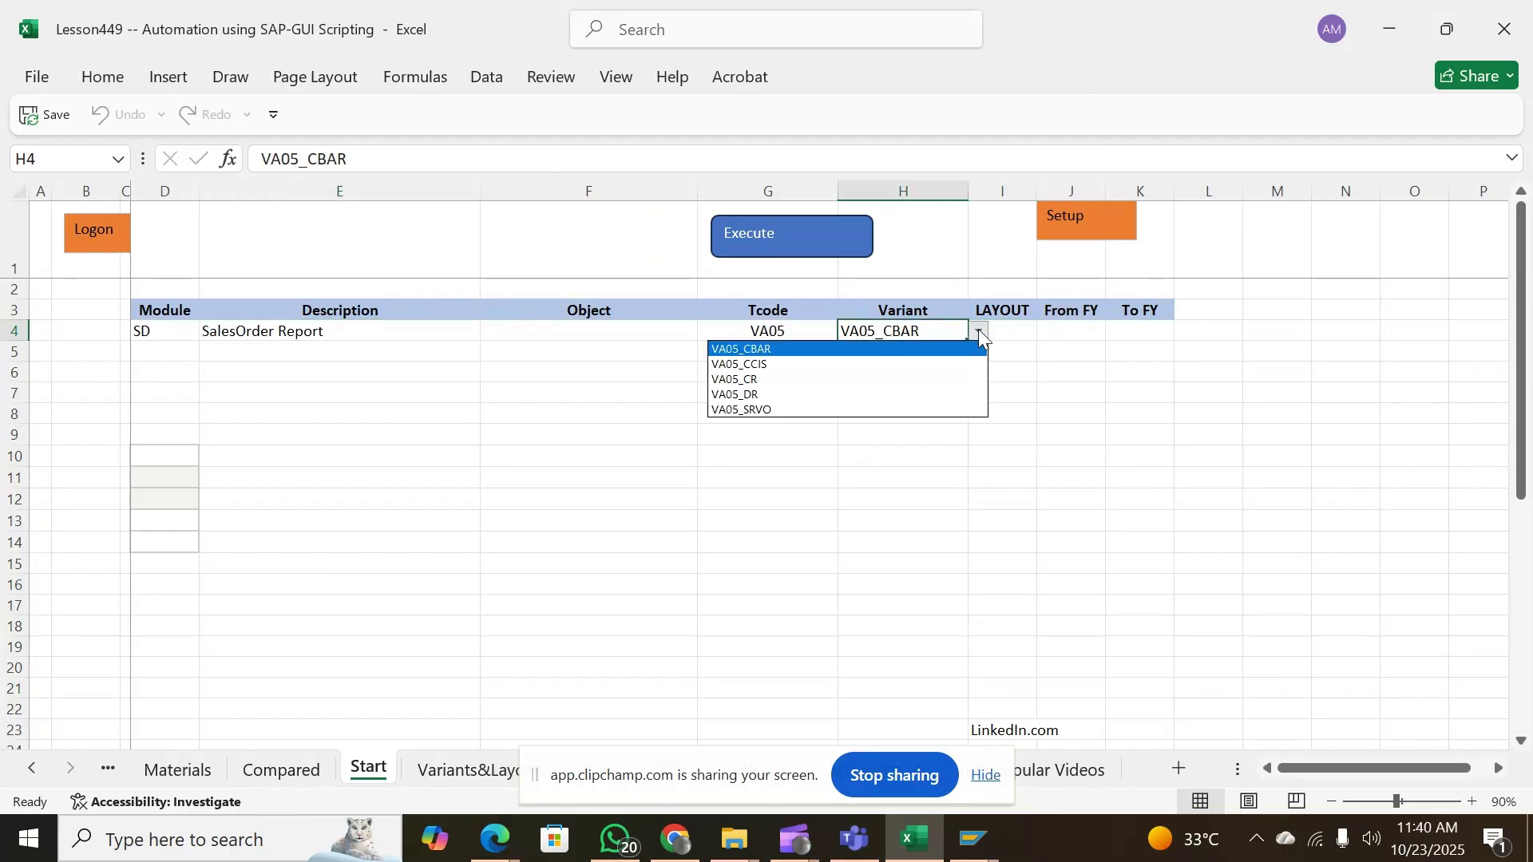
pyautogui.click(757, 411)
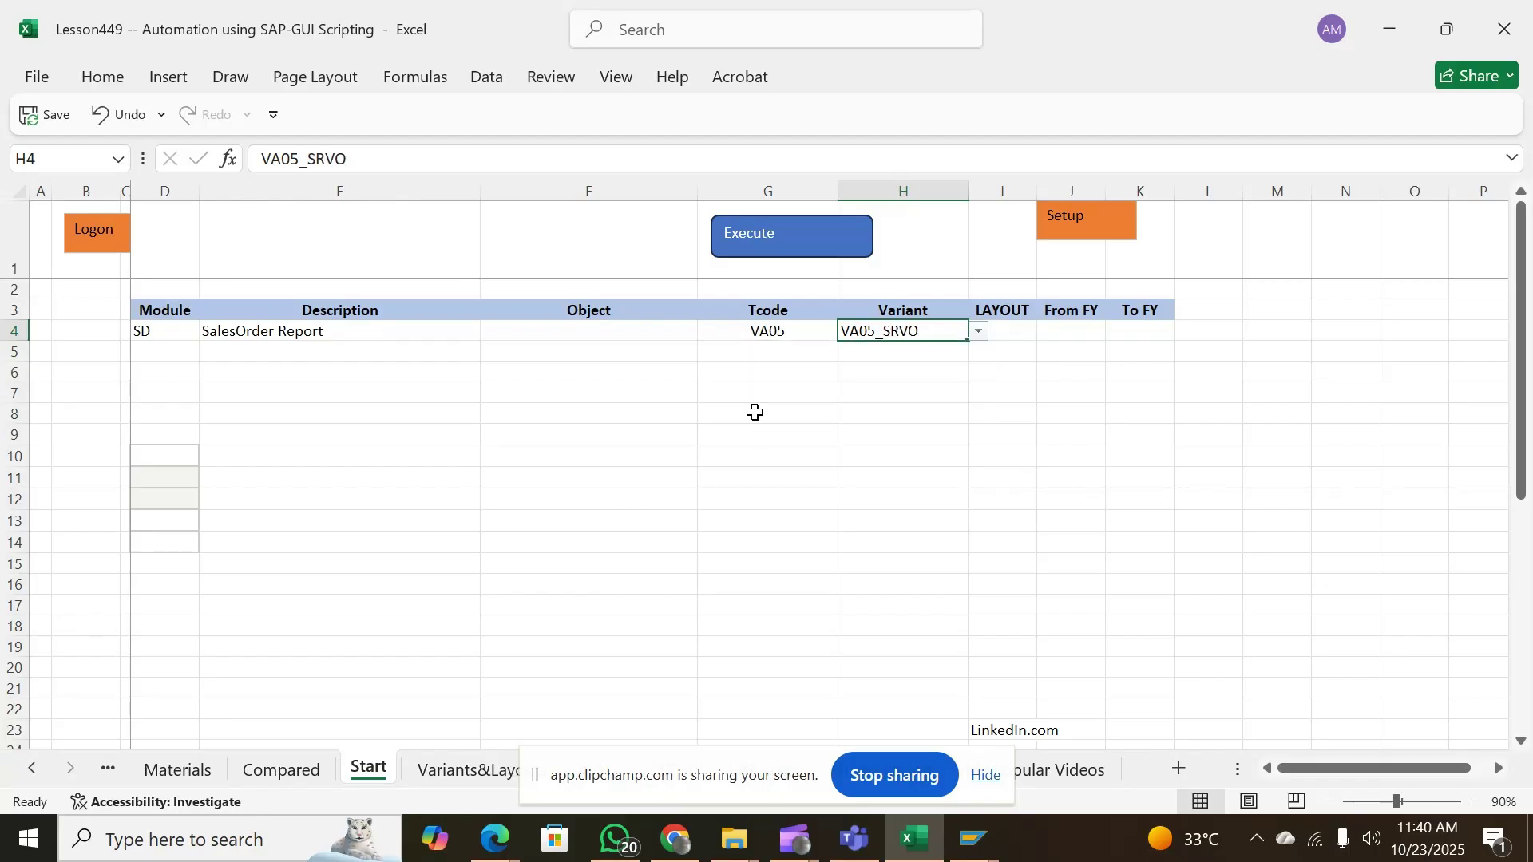
pyautogui.click(798, 243)
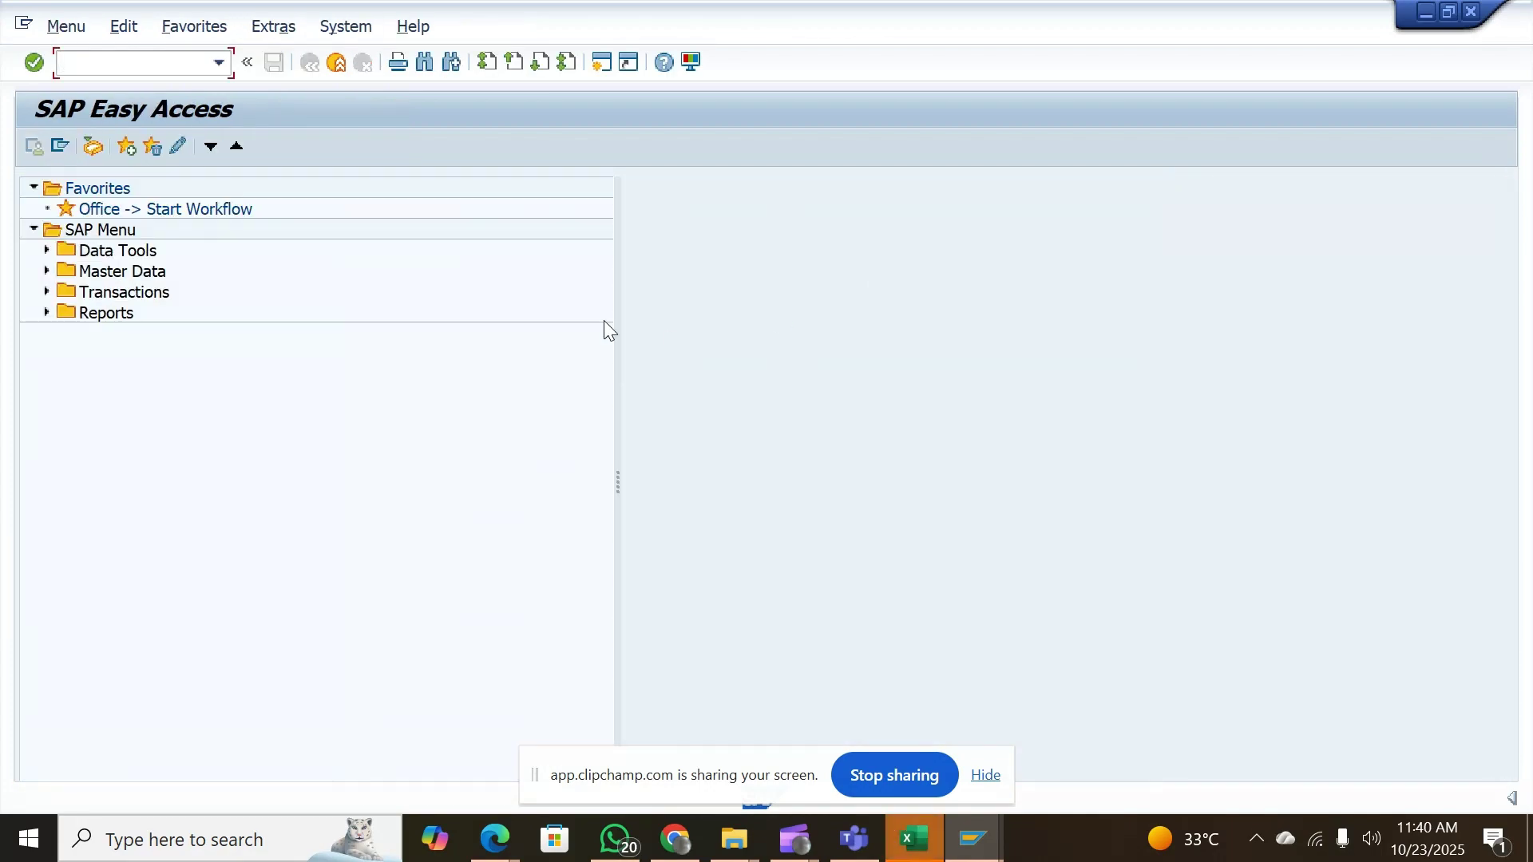
# Return to Excel, acknowledge Process Completed, and scroll the sheet tabs toward Start
pyautogui.click(913, 854)
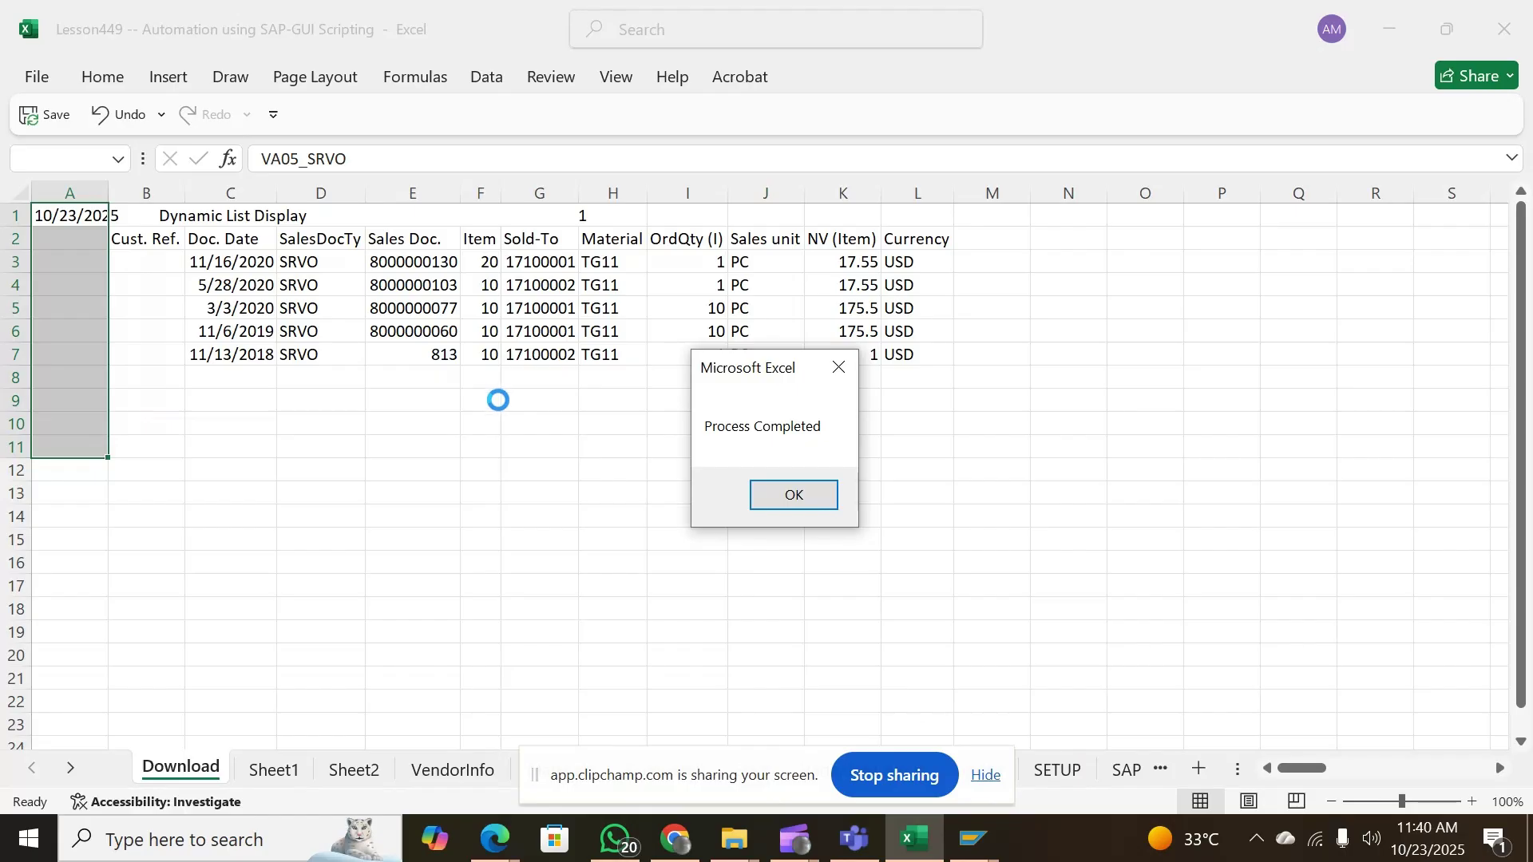
pyautogui.click(786, 496)
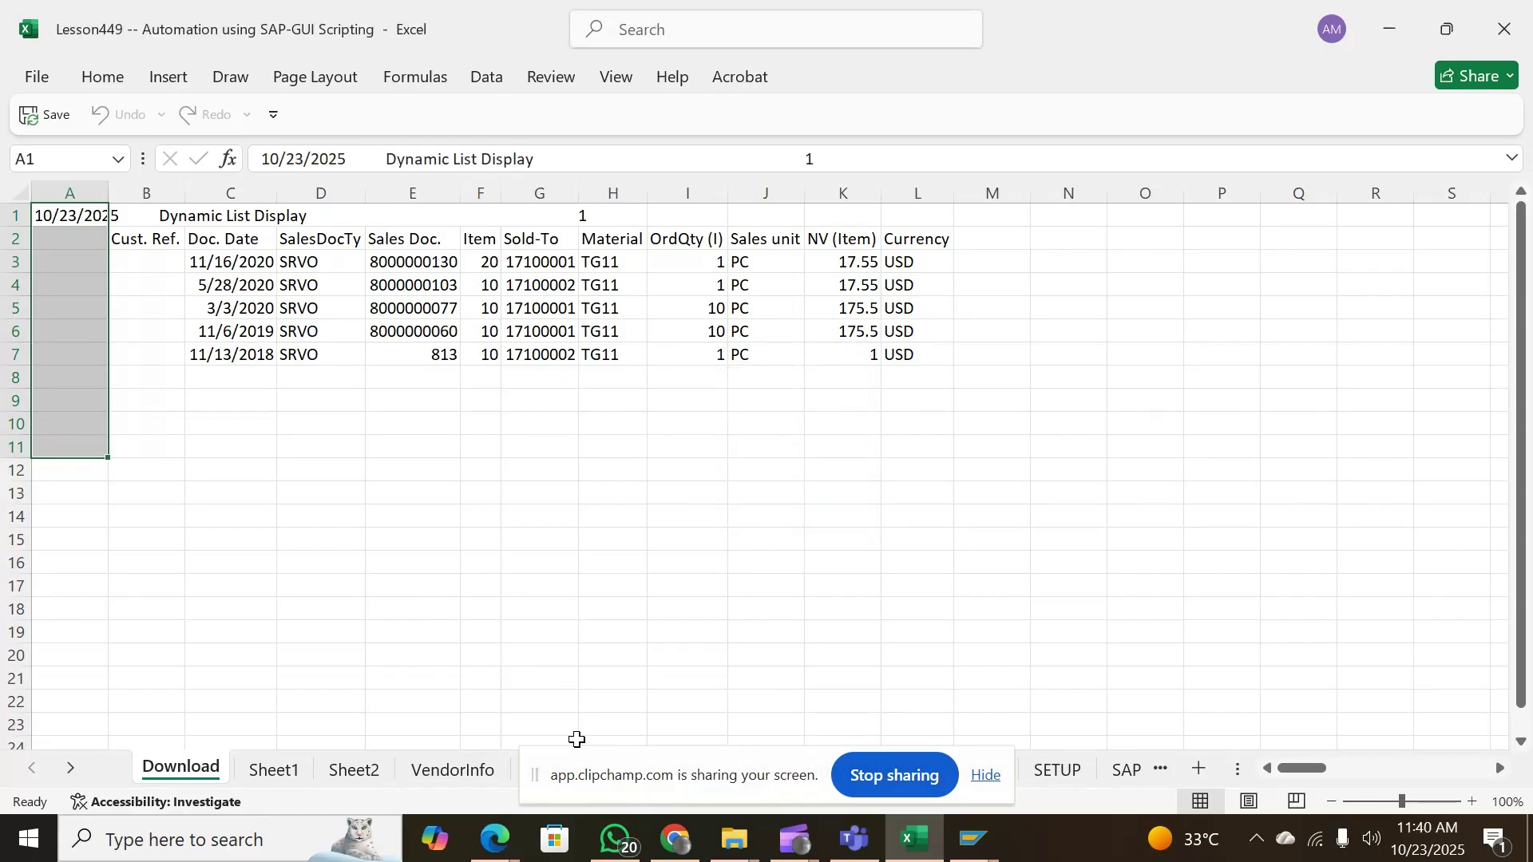
pyautogui.click(71, 767)
pyautogui.click(70, 768)
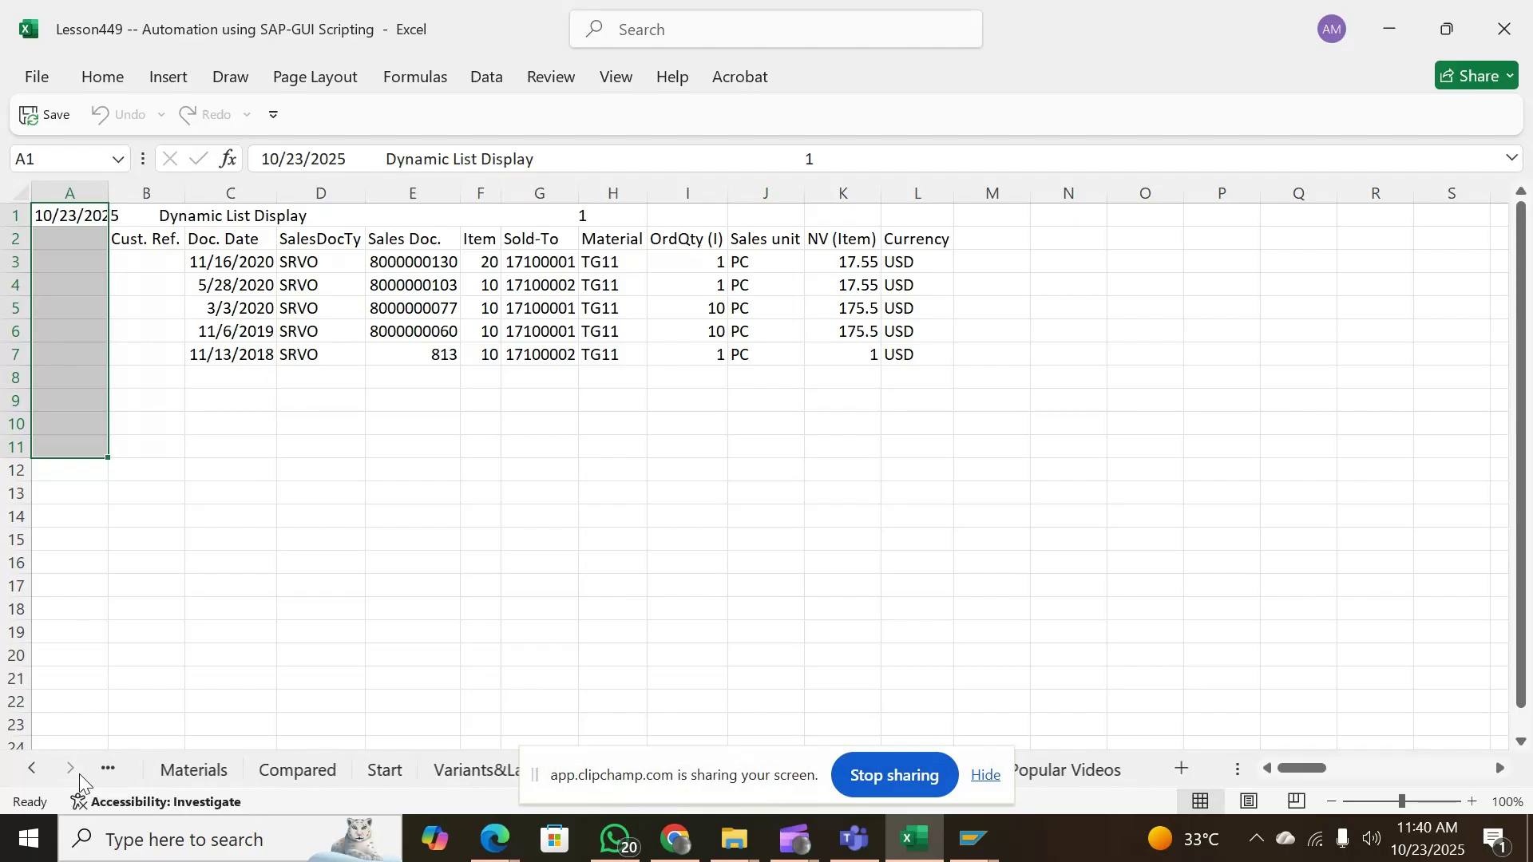
# On the Start sheet, choose VA05_DR as H4's variant and execute the report
pyautogui.click(367, 770)
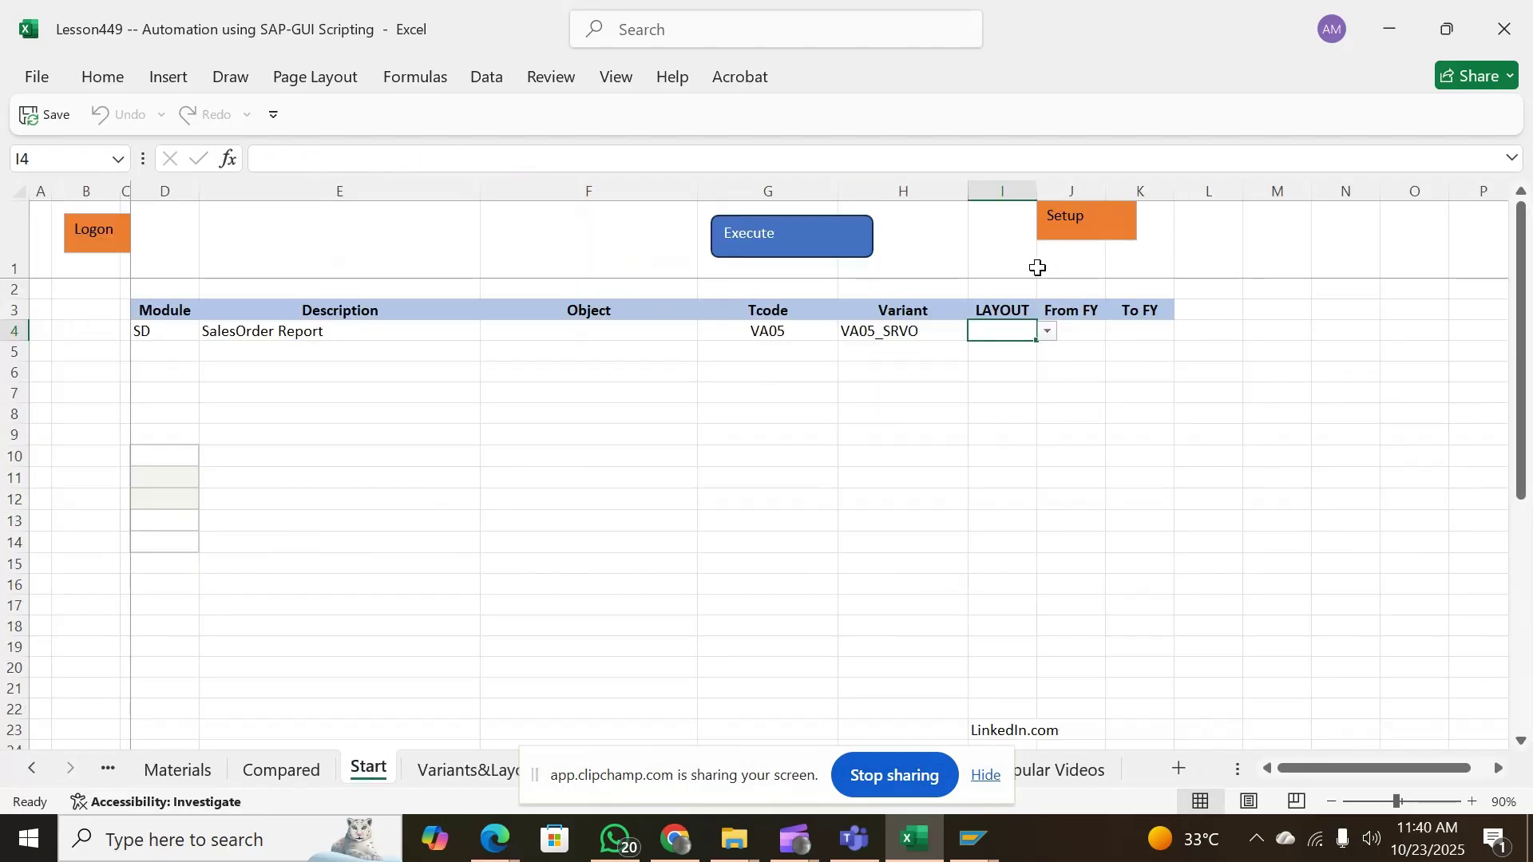
pyautogui.click(893, 335)
pyautogui.click(979, 331)
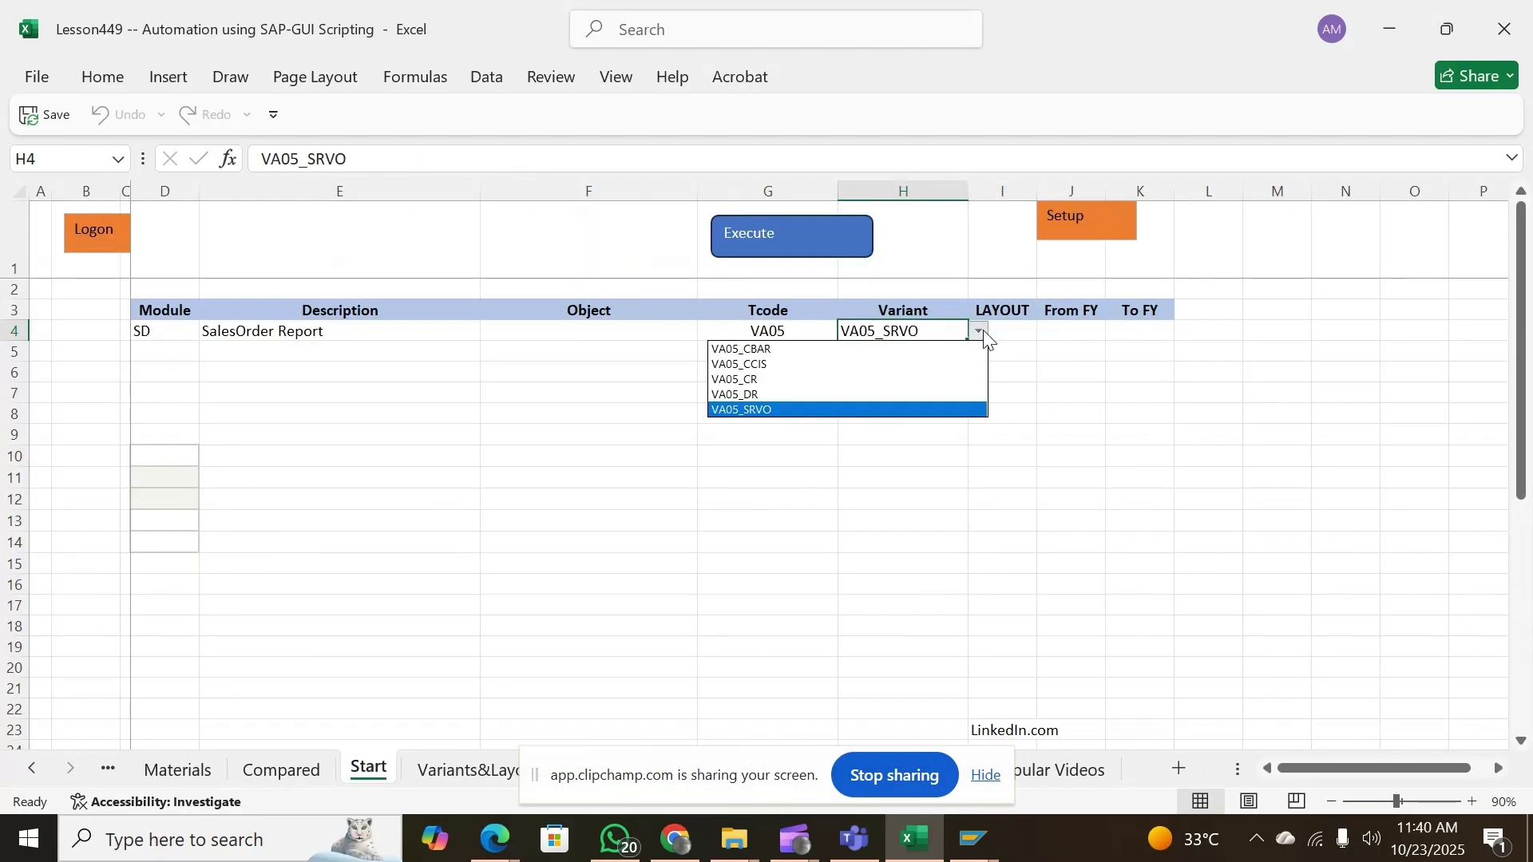
pyautogui.click(768, 393)
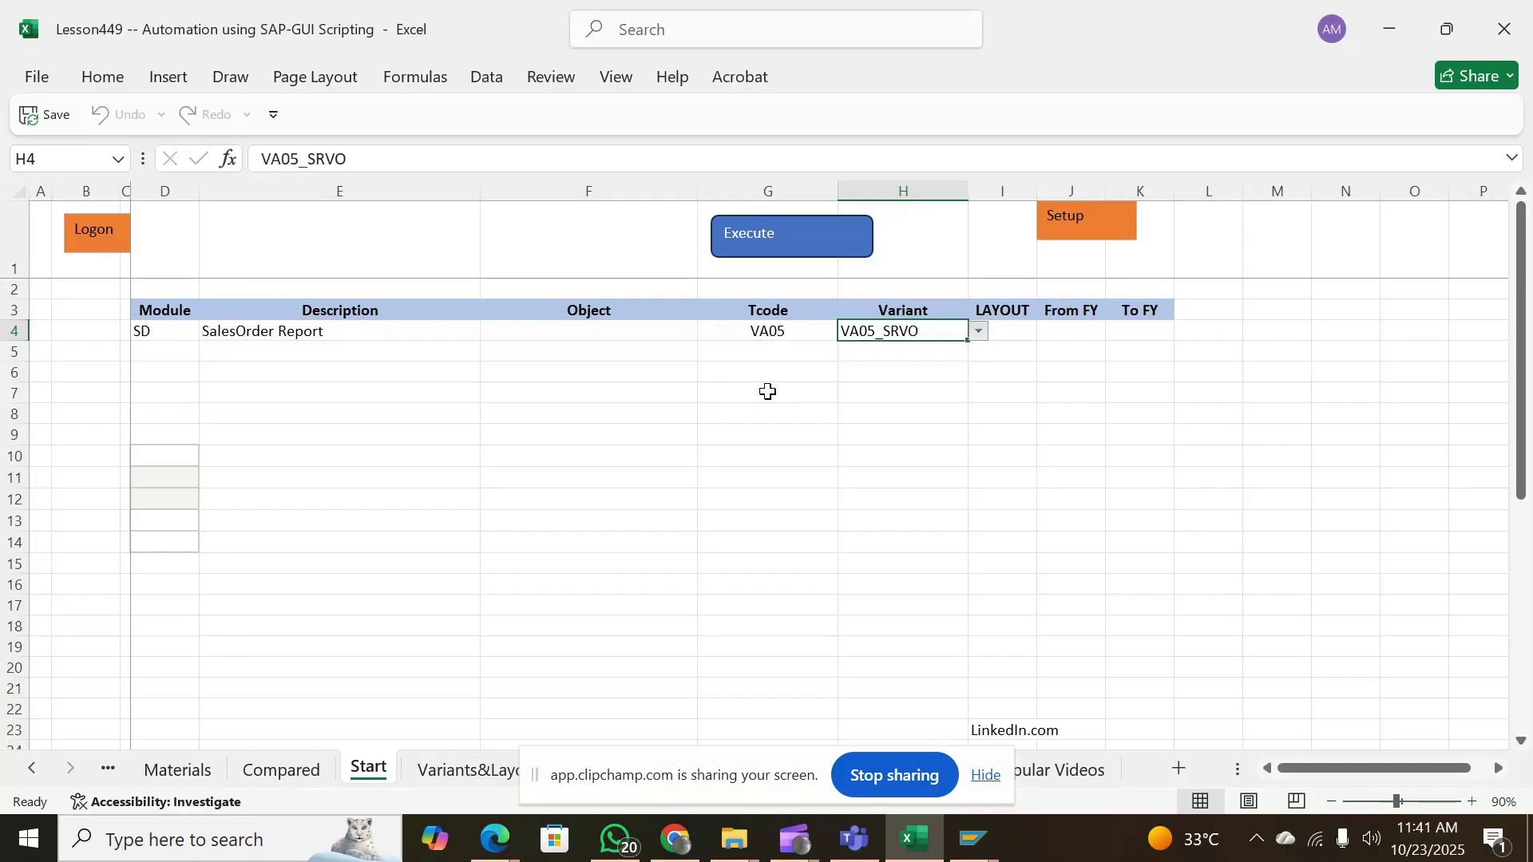
pyautogui.click(785, 233)
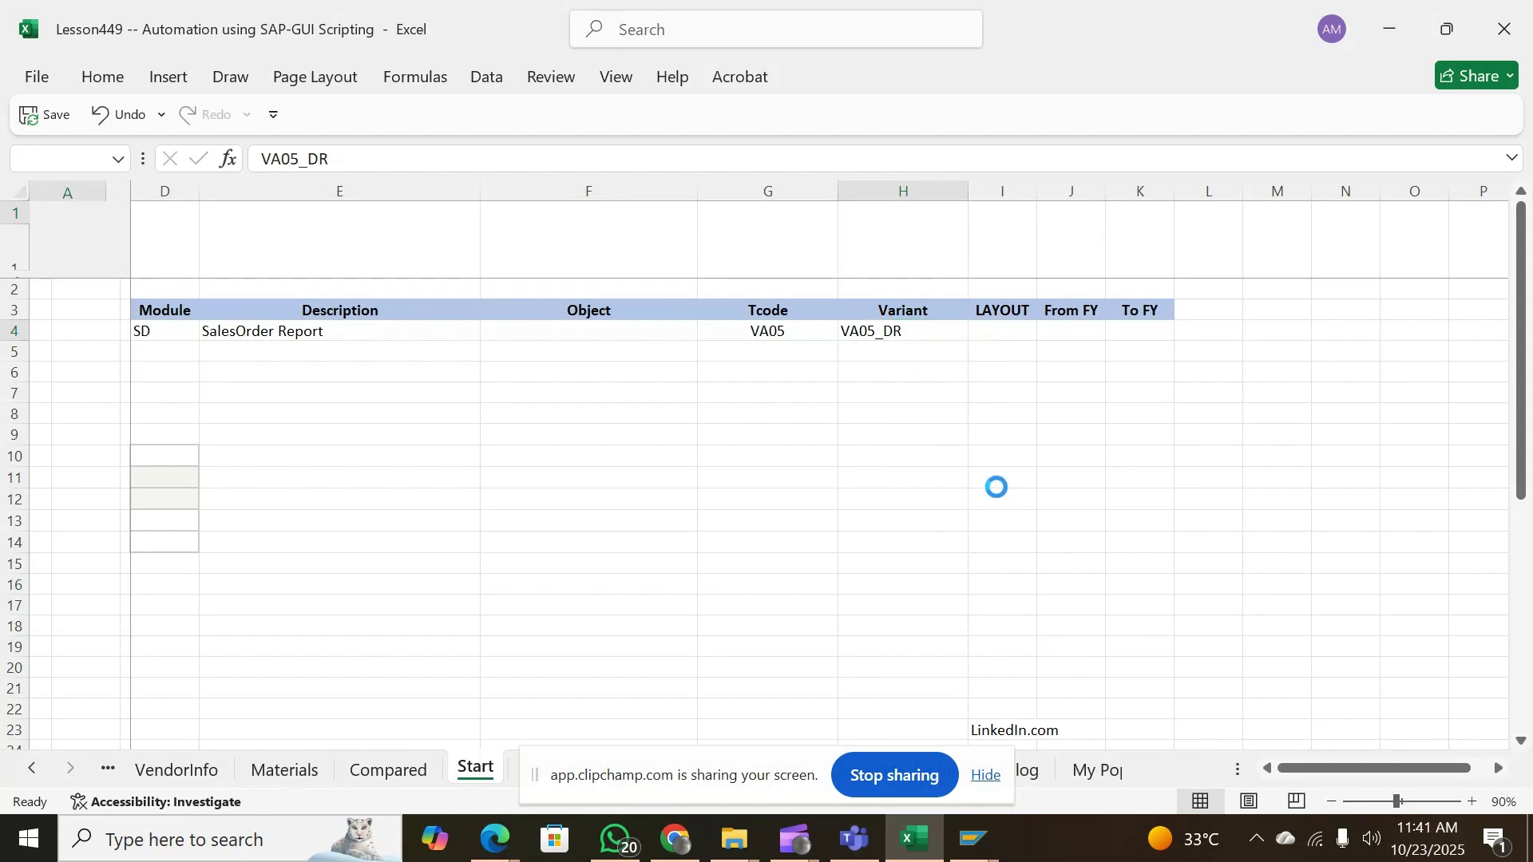
# View SAP's List of Sales Orders, then return to Excel and dismiss Process Completed
pyautogui.moveTo(976, 838)
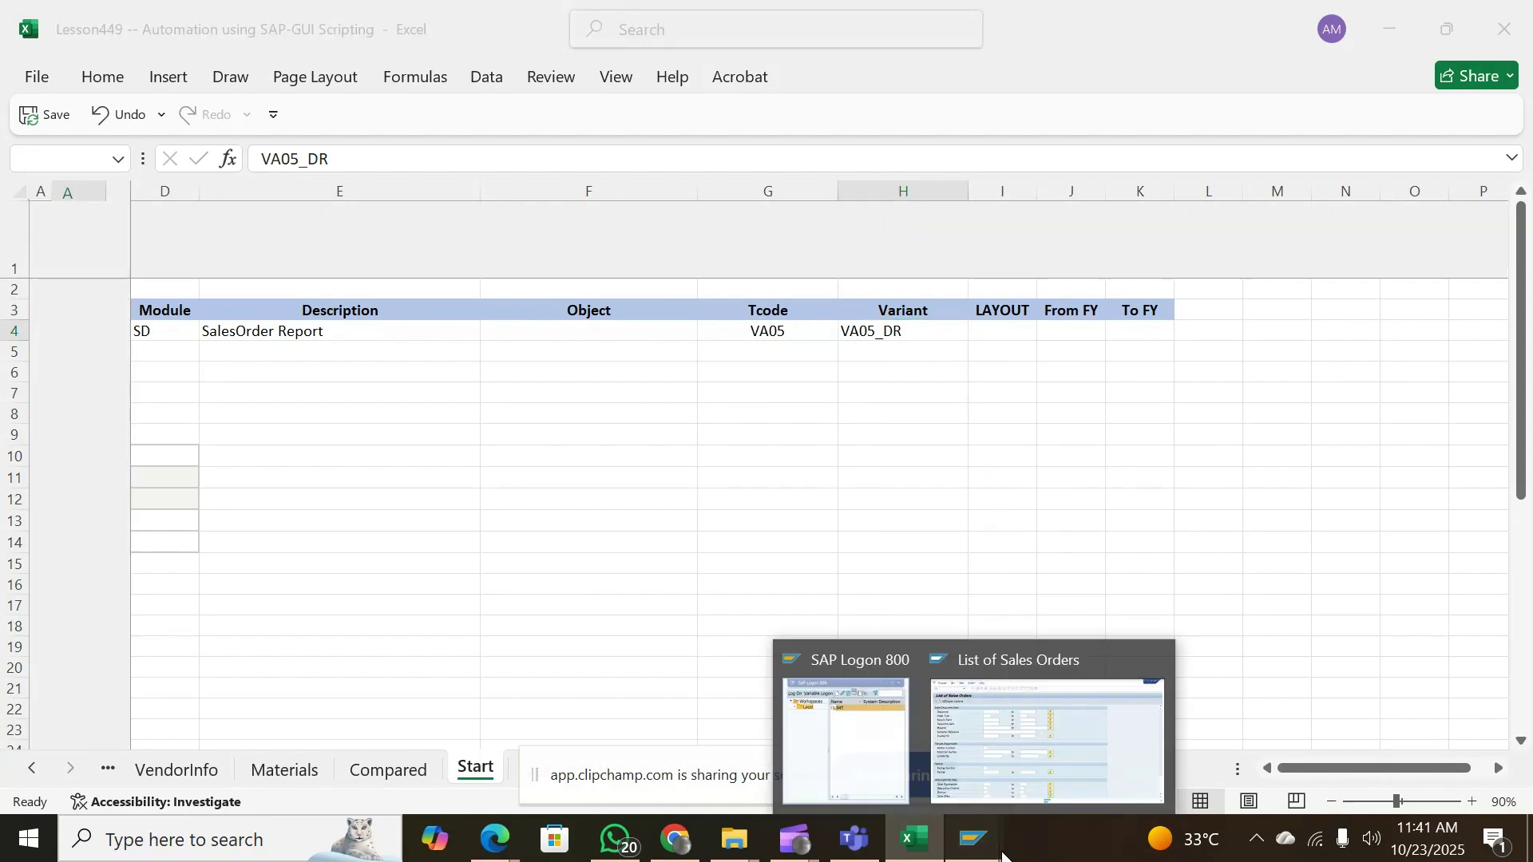
pyautogui.click(1025, 740)
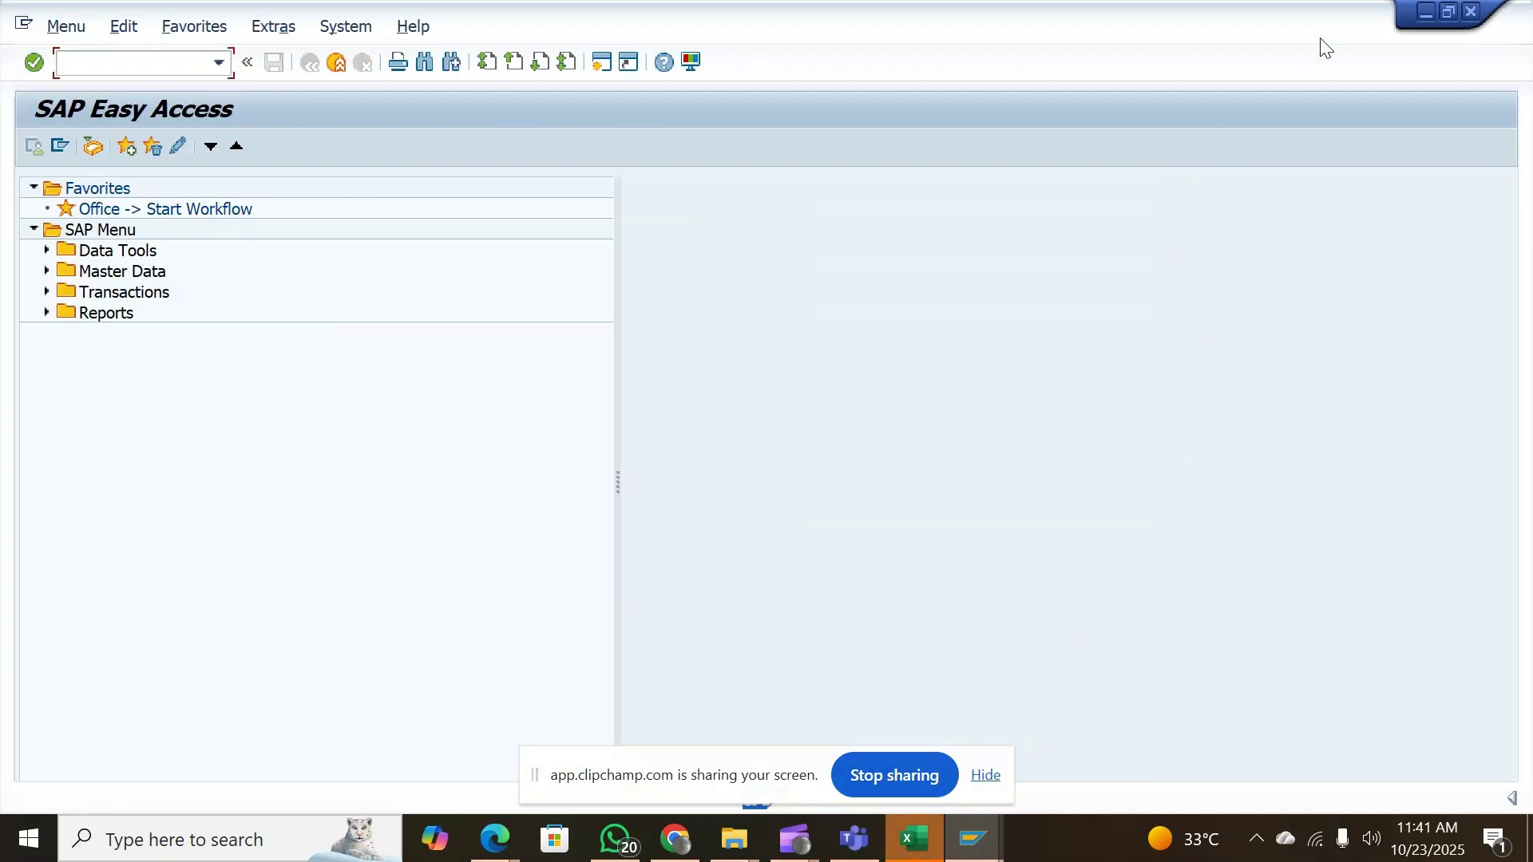
pyautogui.click(1427, 10)
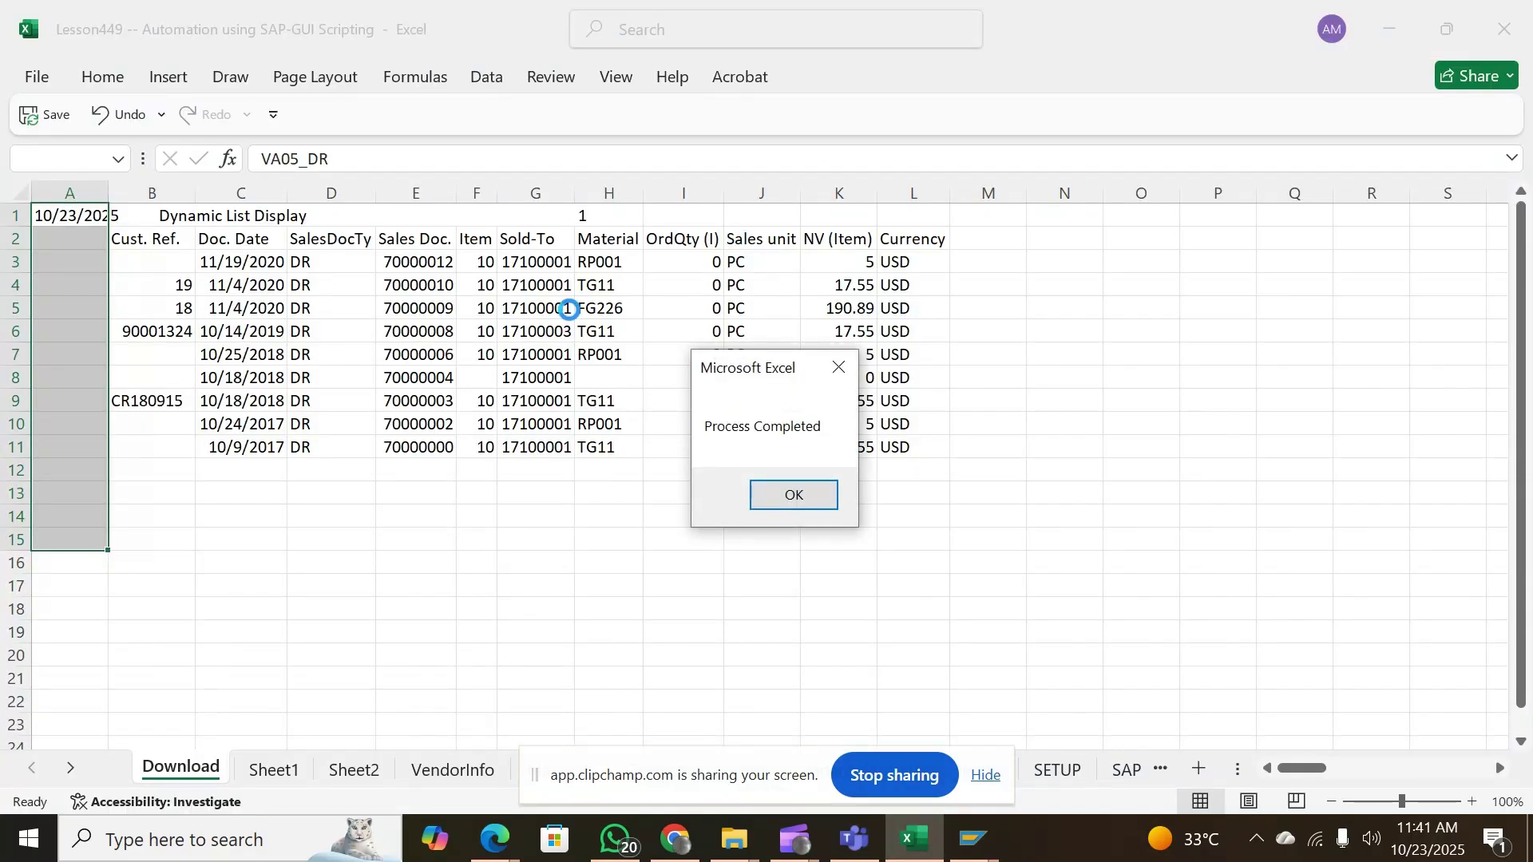
pyautogui.click(783, 495)
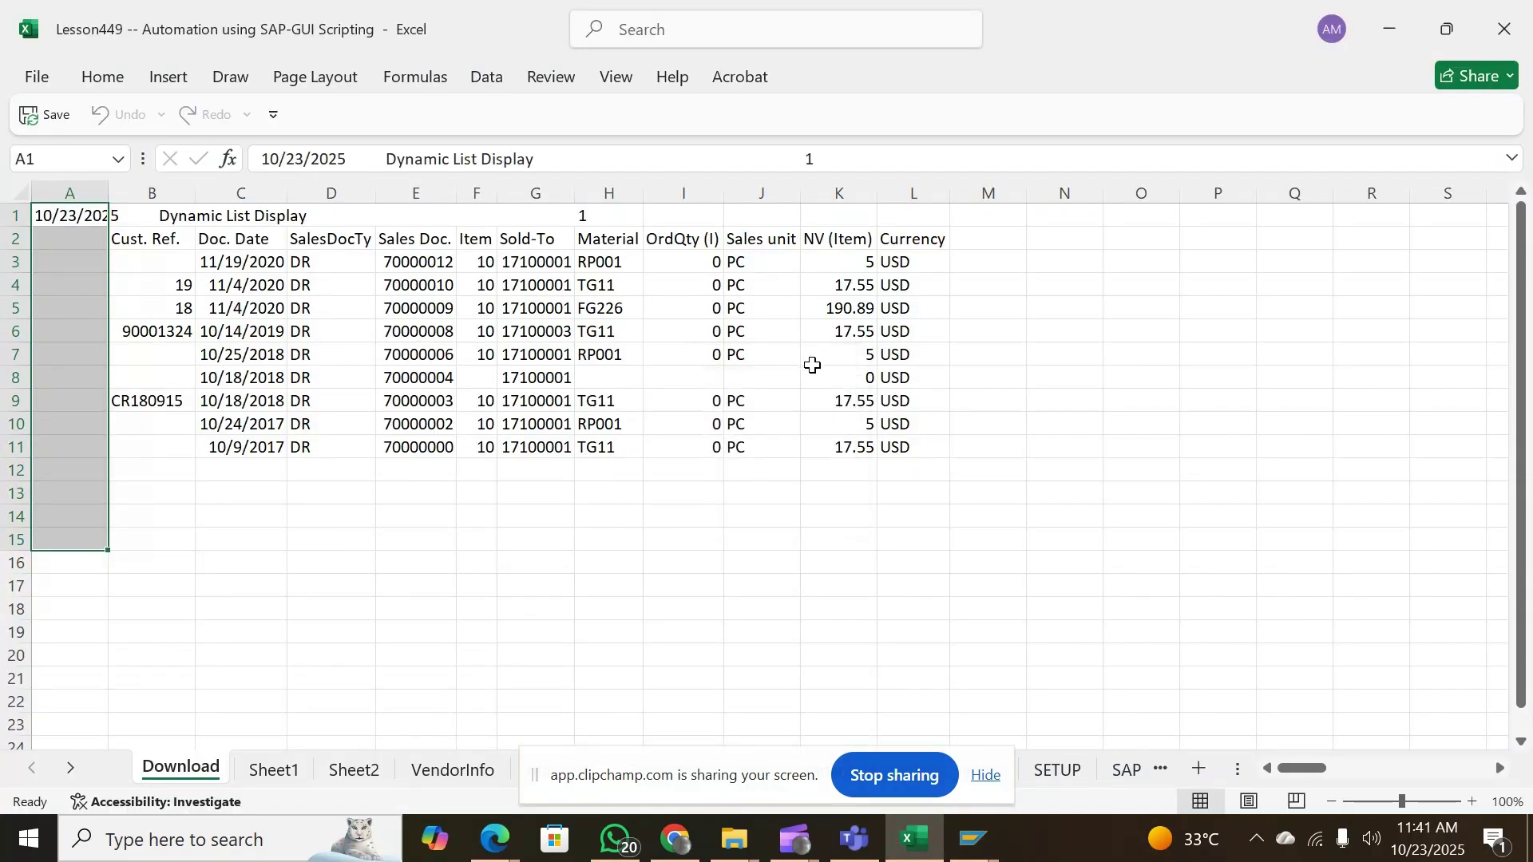
pyautogui.click(70, 769)
pyautogui.click(70, 769)
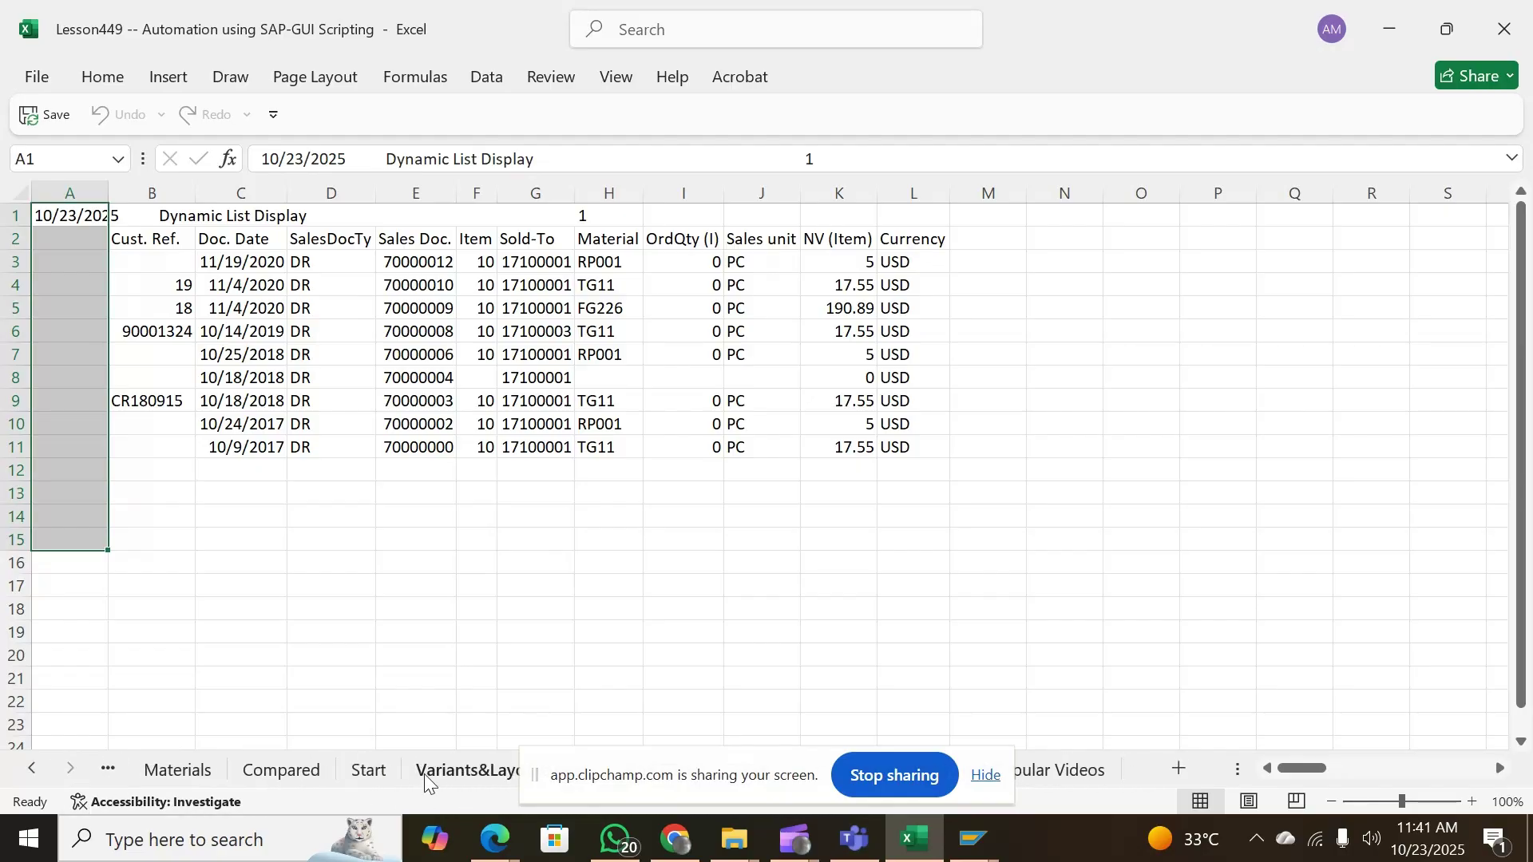
# On the Start sheet, check I4's layout list, then set H4 to VA05_CBAR and execute
pyautogui.click(370, 769)
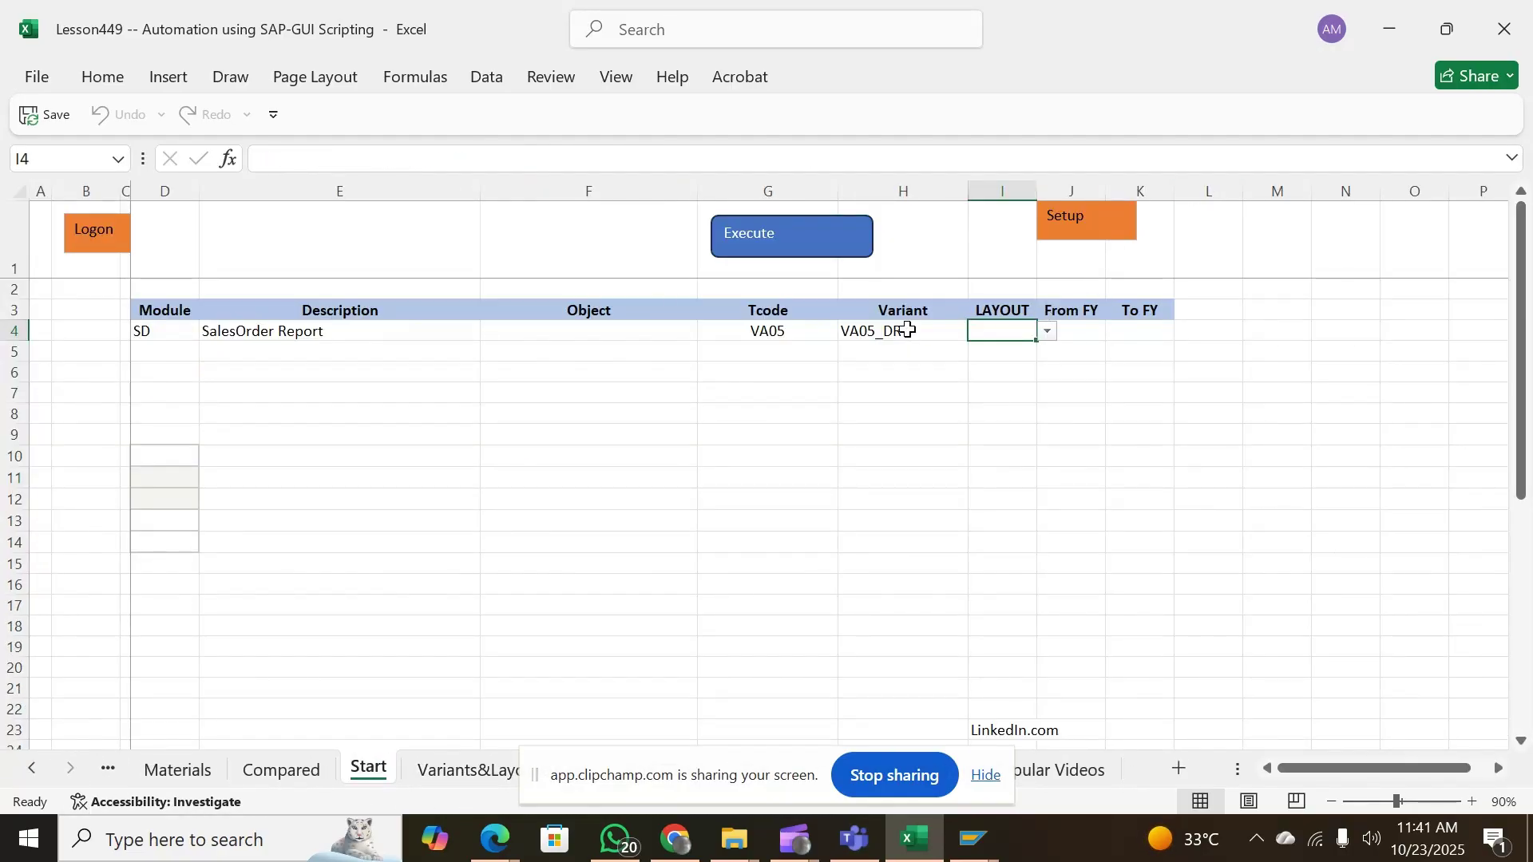
pyautogui.click(1050, 333)
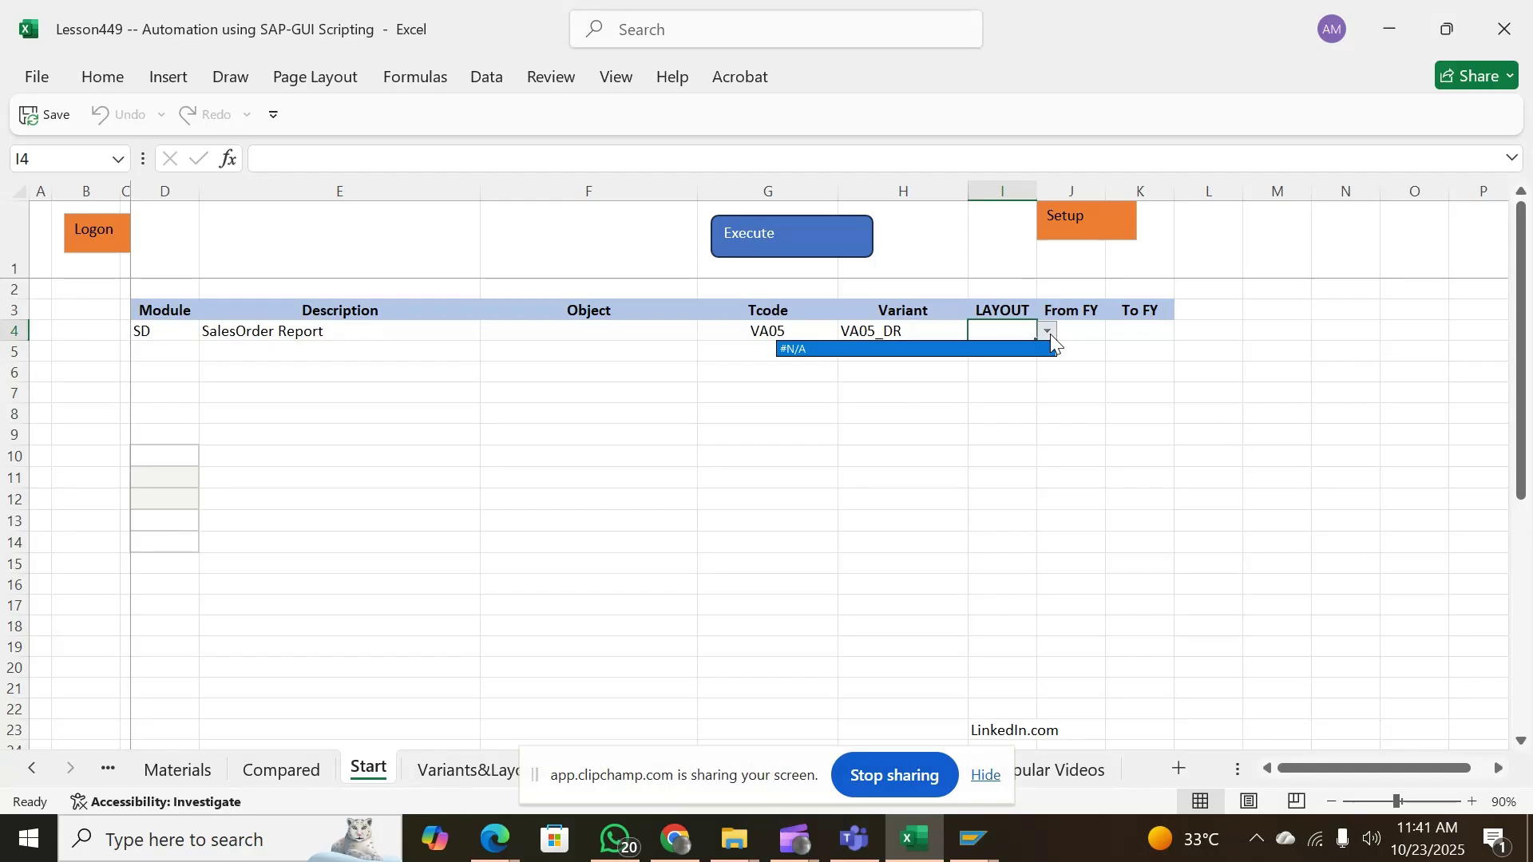
pyautogui.click(1051, 334)
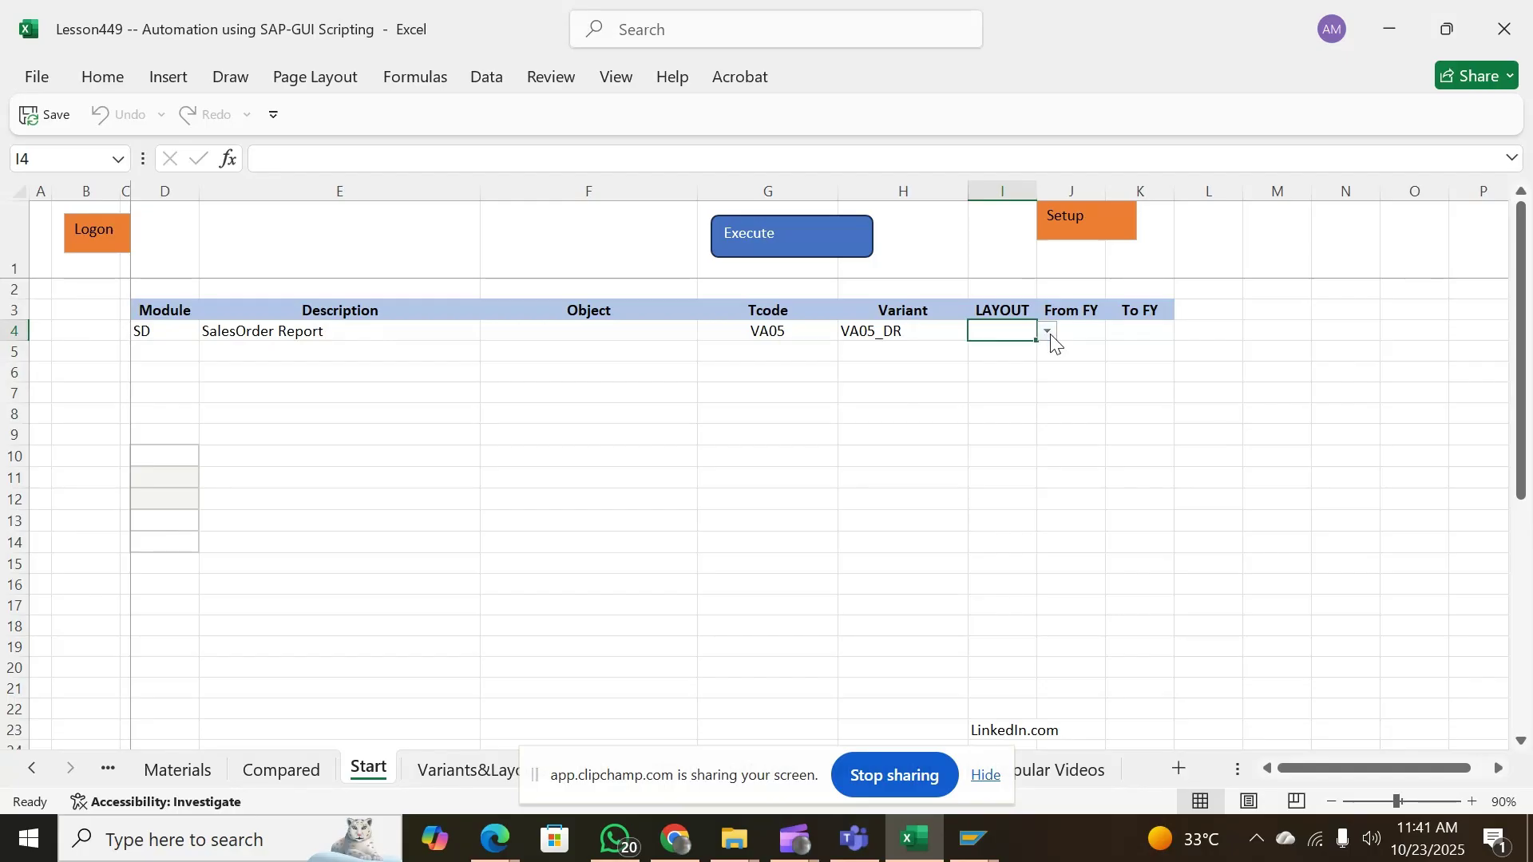
pyautogui.click(876, 332)
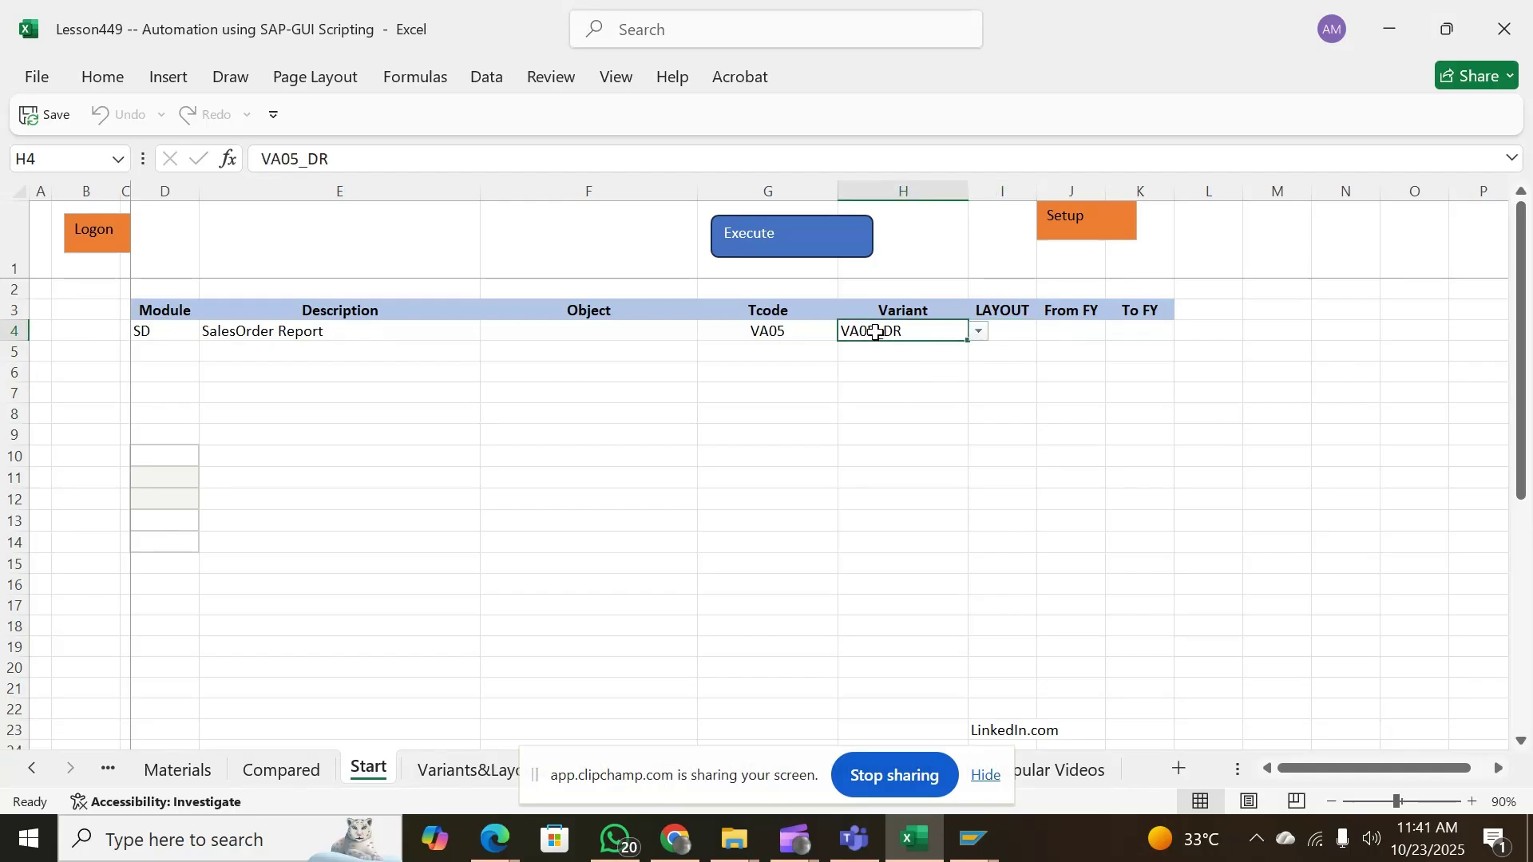
pyautogui.click(979, 332)
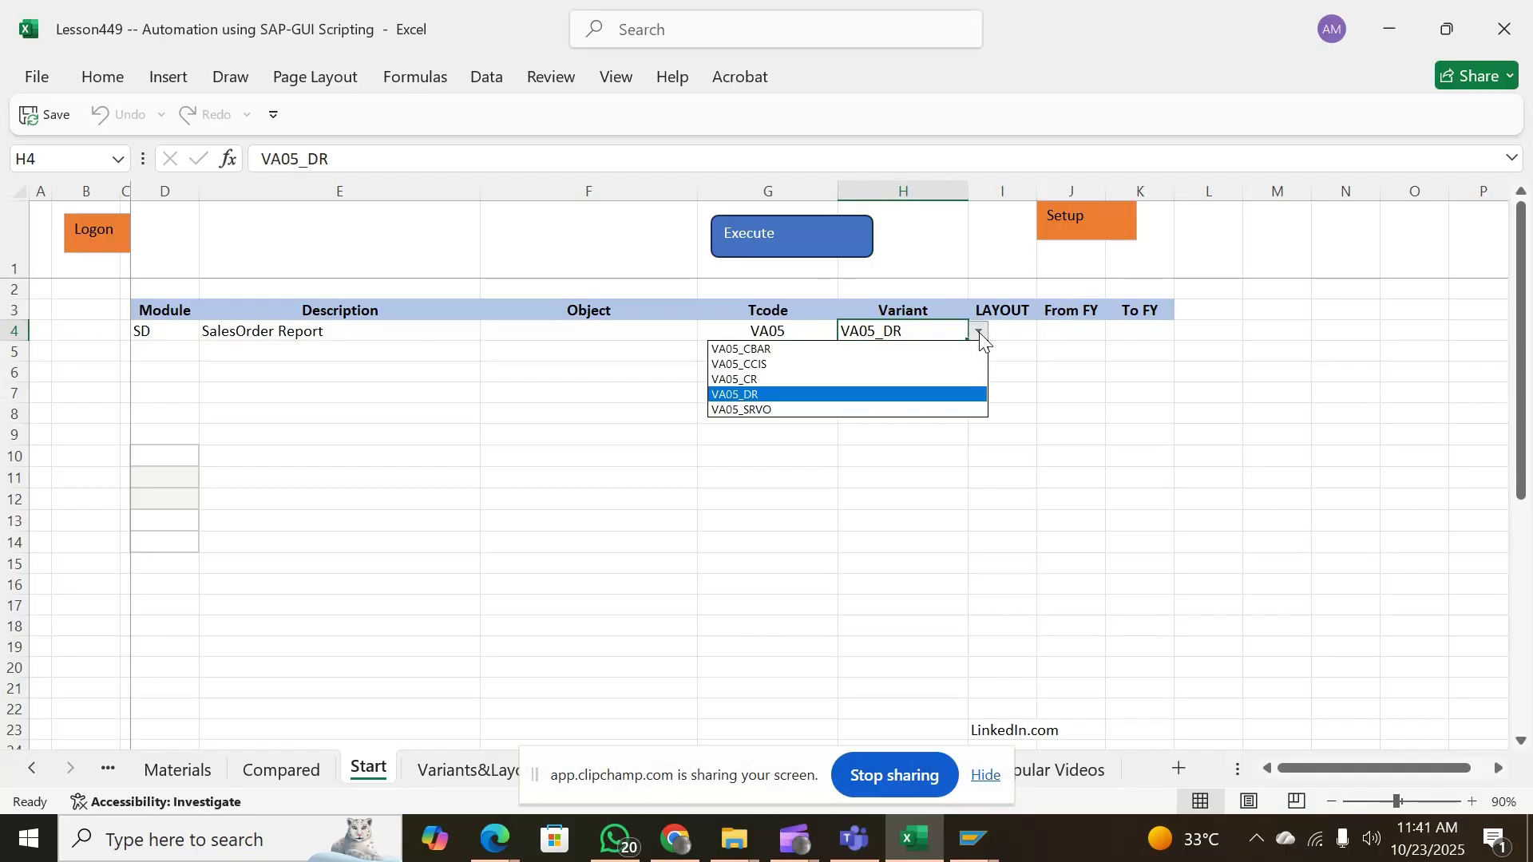
pyautogui.click(718, 351)
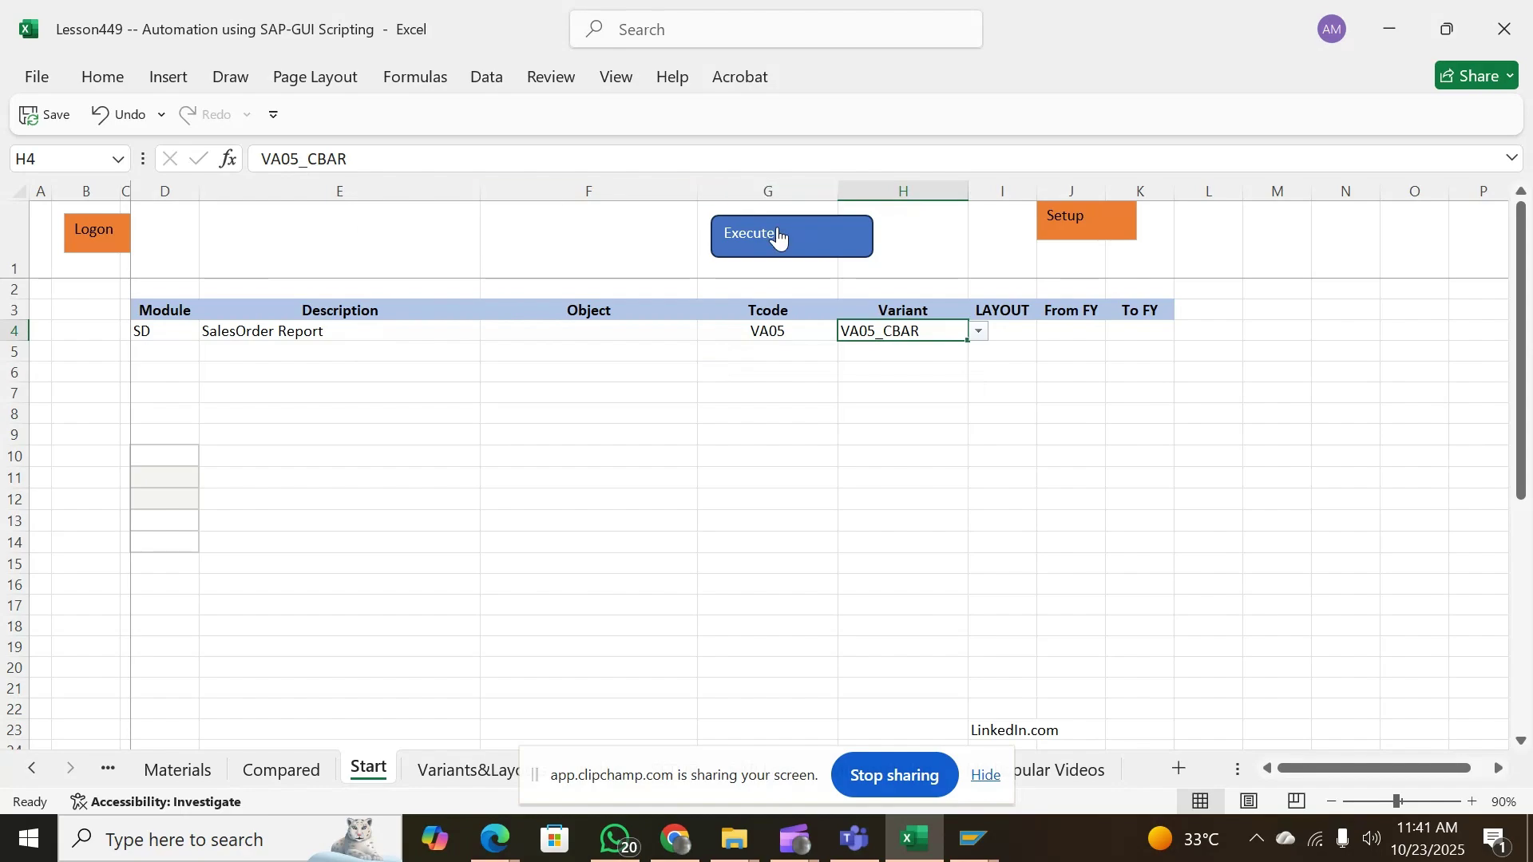
pyautogui.click(778, 236)
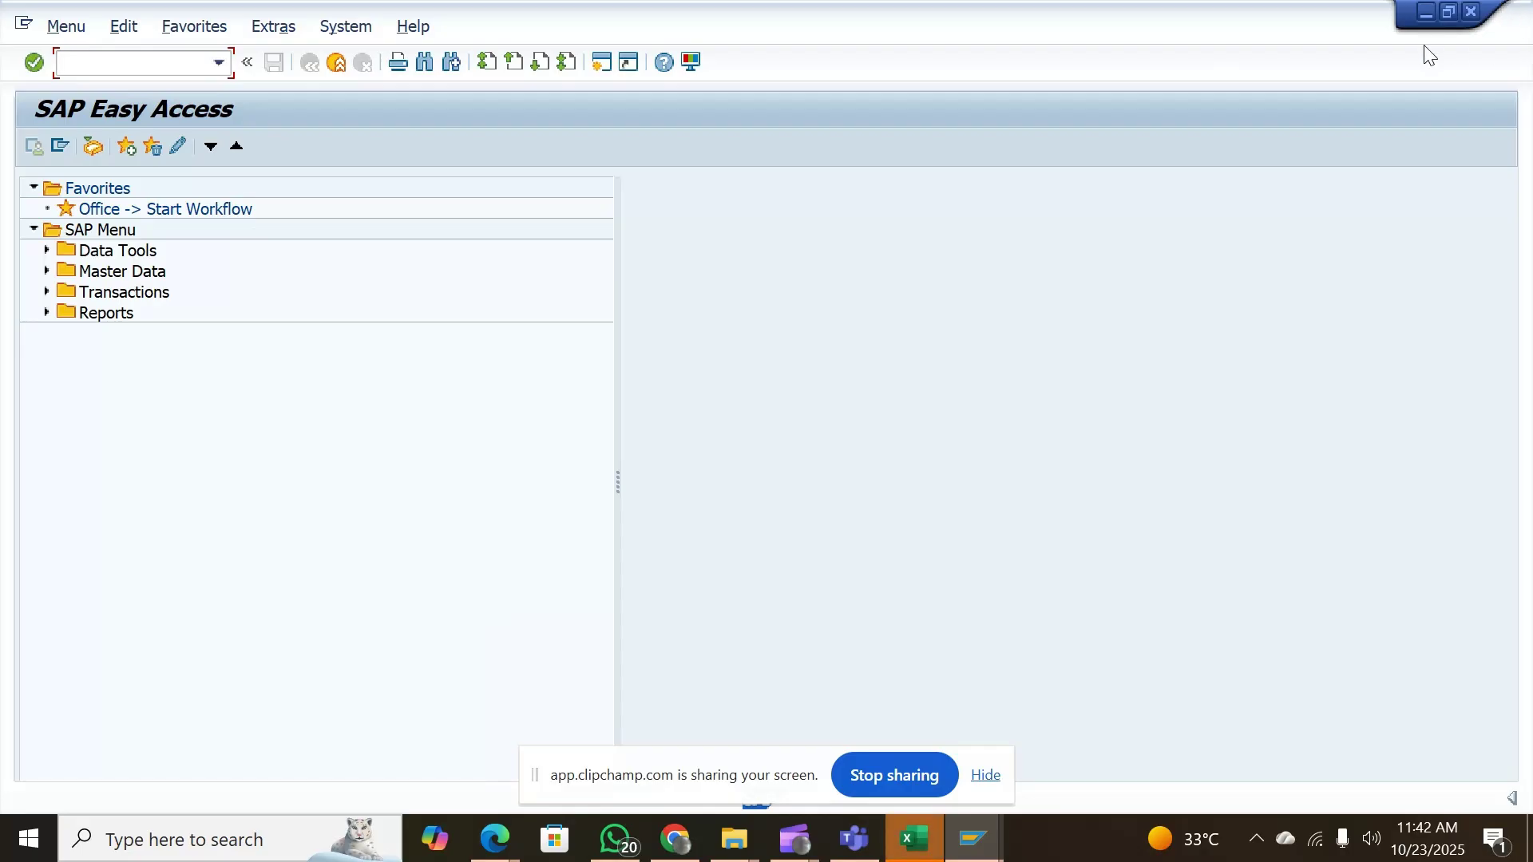
# Hide SAP, dismiss the Process Completed message, and scroll the sheet tabs back toward Start
pyautogui.click(1426, 21)
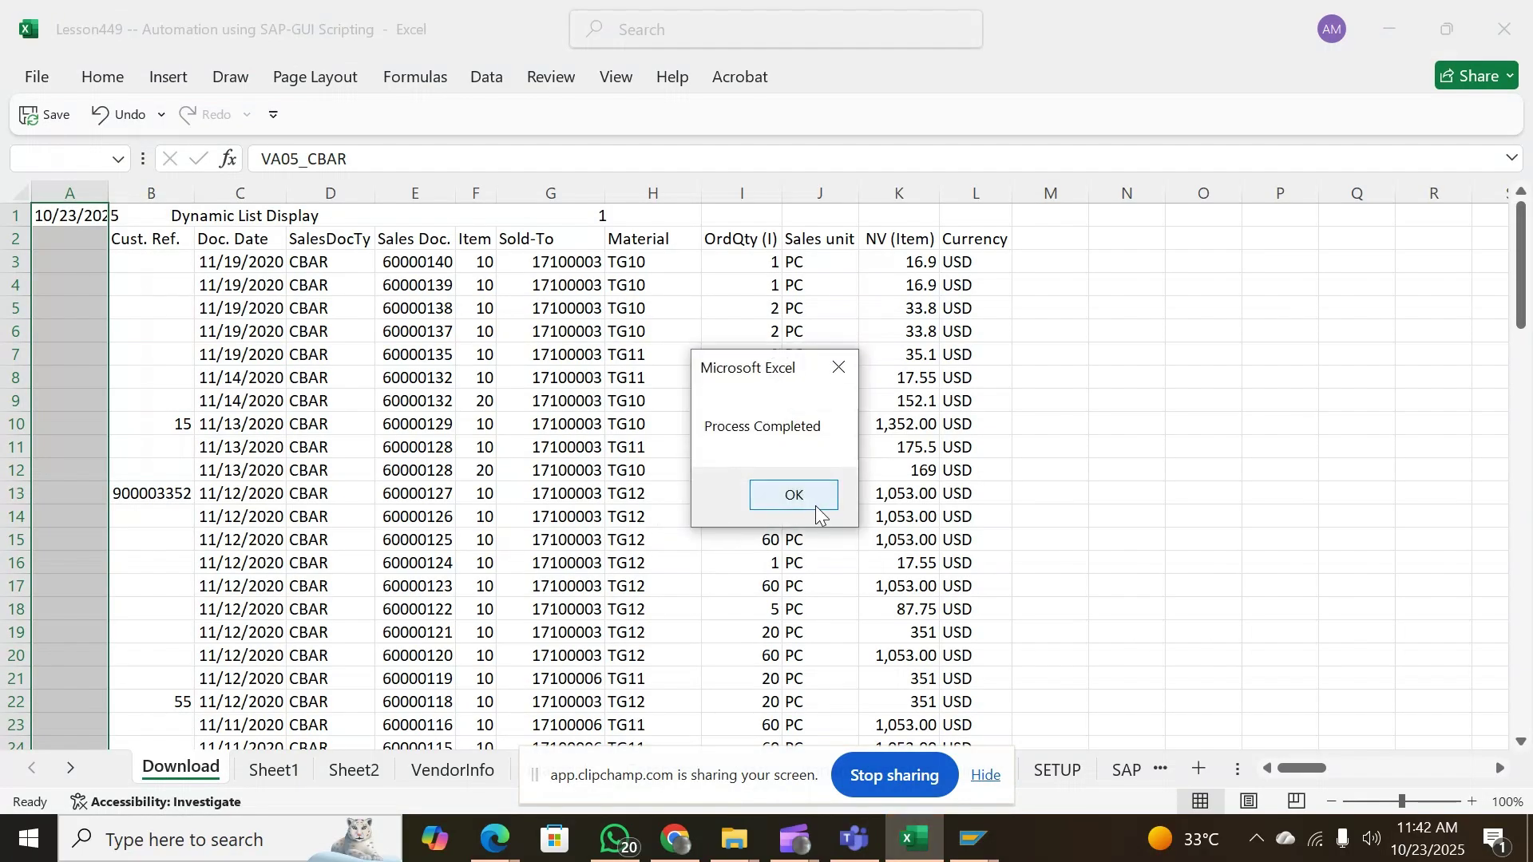
pyautogui.click(812, 511)
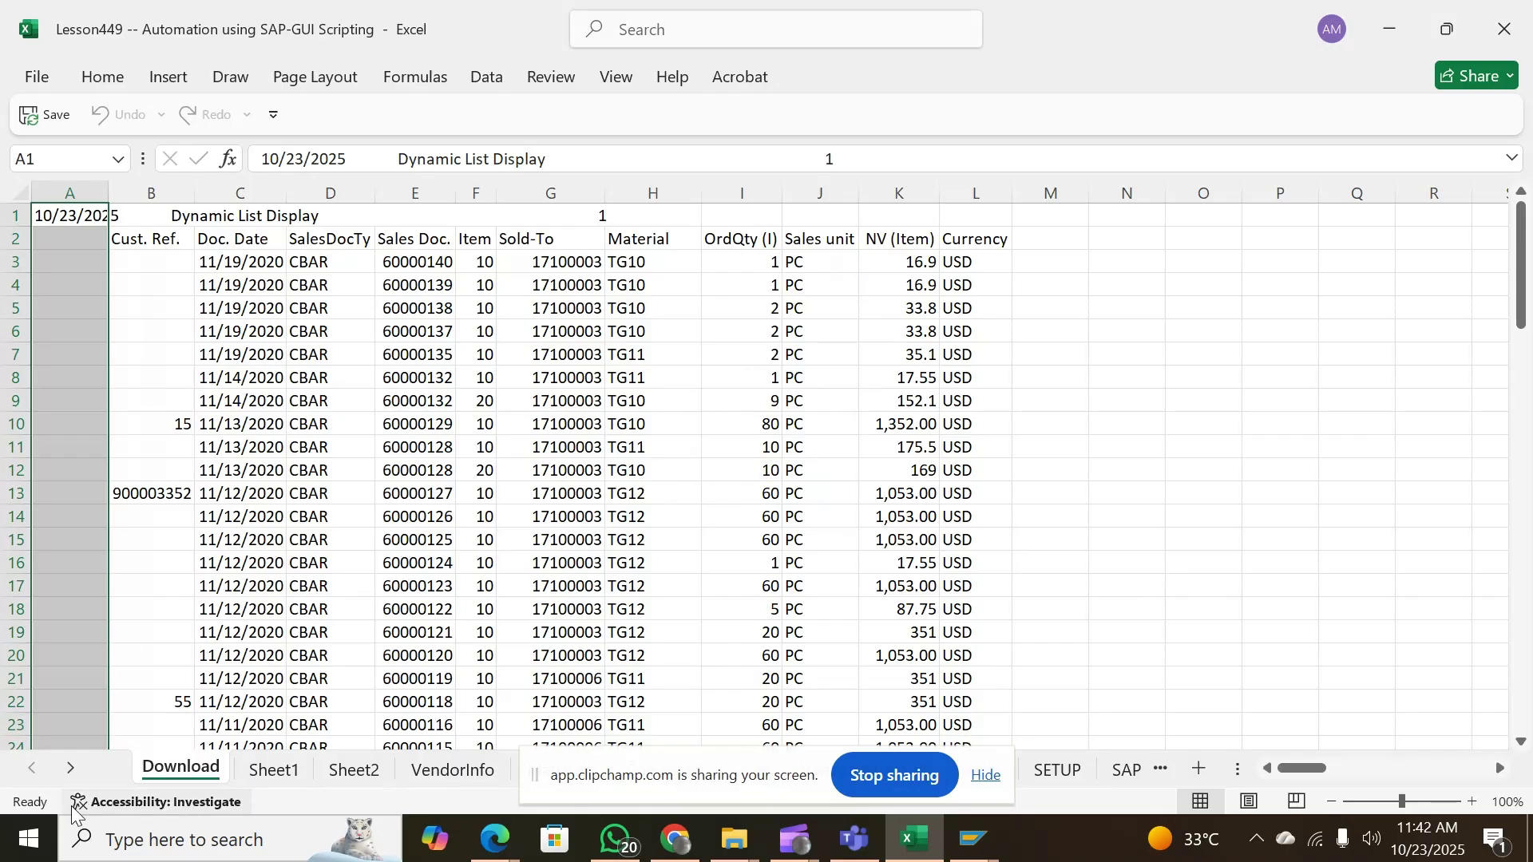
pyautogui.click(71, 772)
pyautogui.click(70, 772)
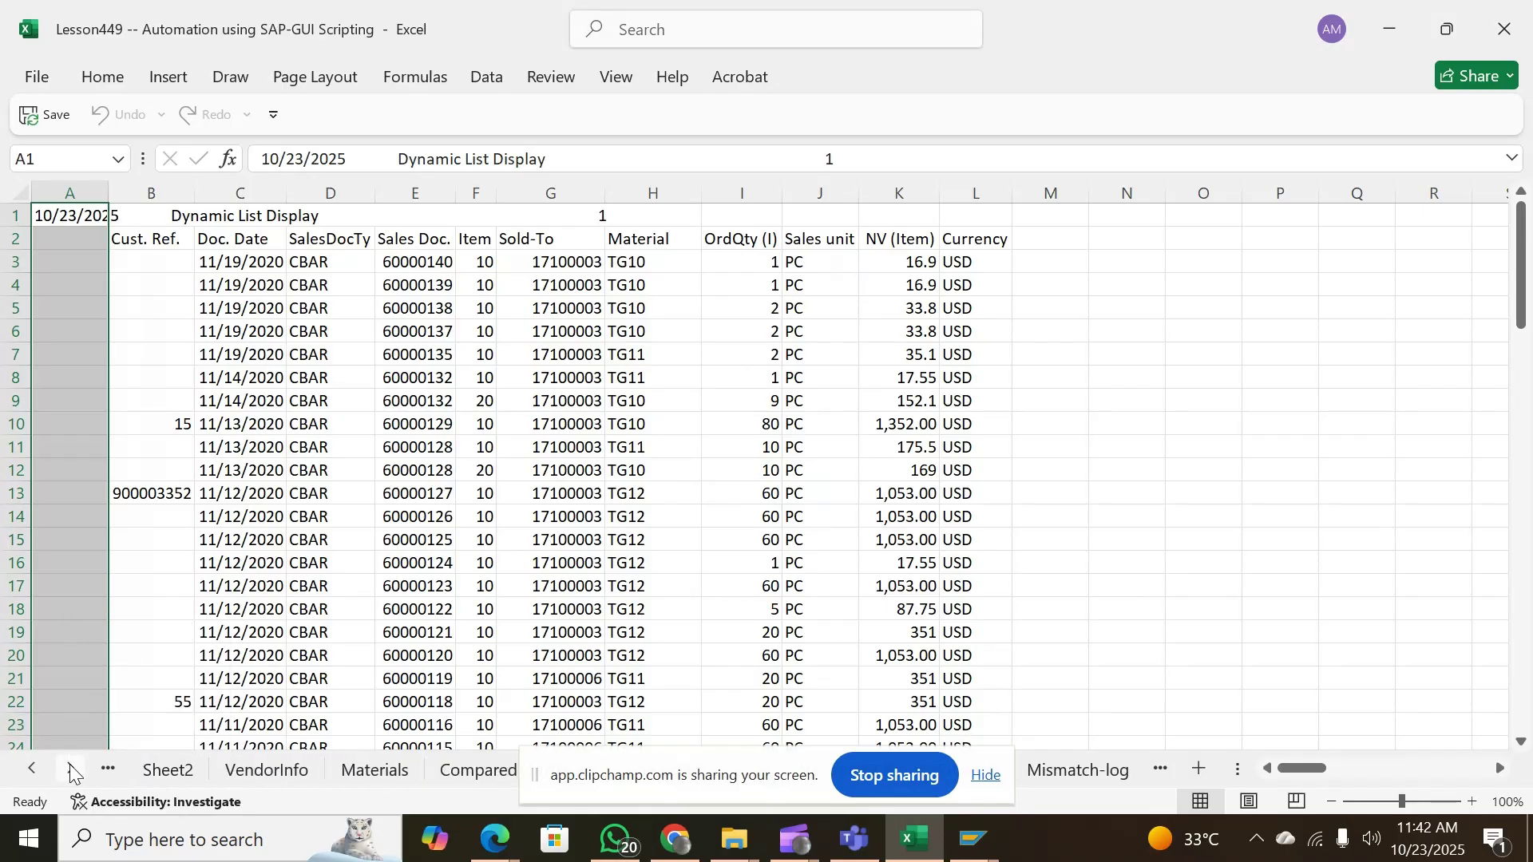
pyautogui.click(70, 773)
pyautogui.click(70, 773)
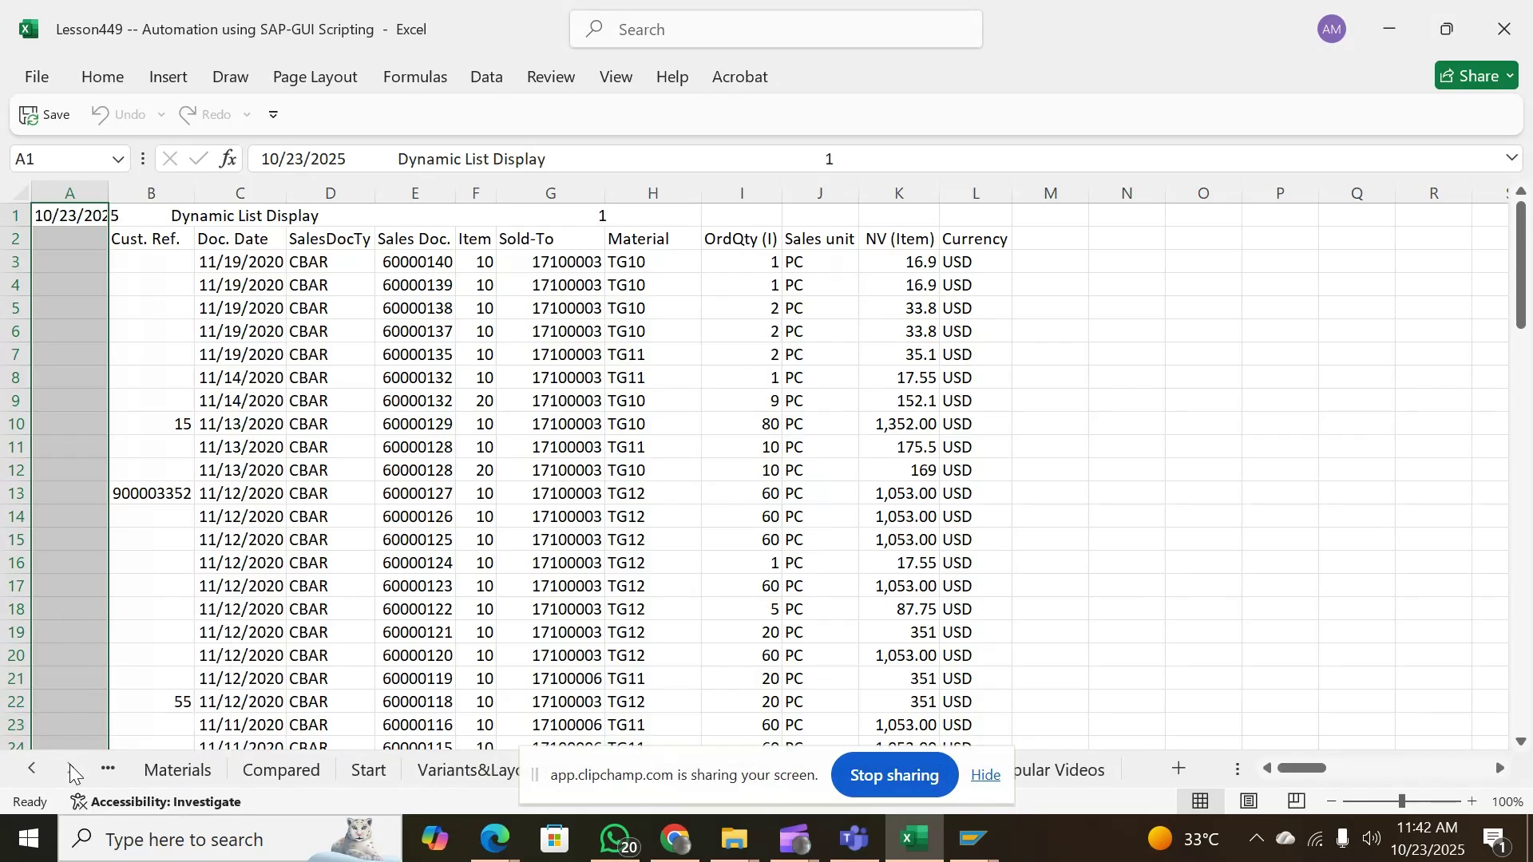
# Switch to the Start sheet and check D4's SD module and H4's VA05_CBAR variant
pyautogui.click(369, 771)
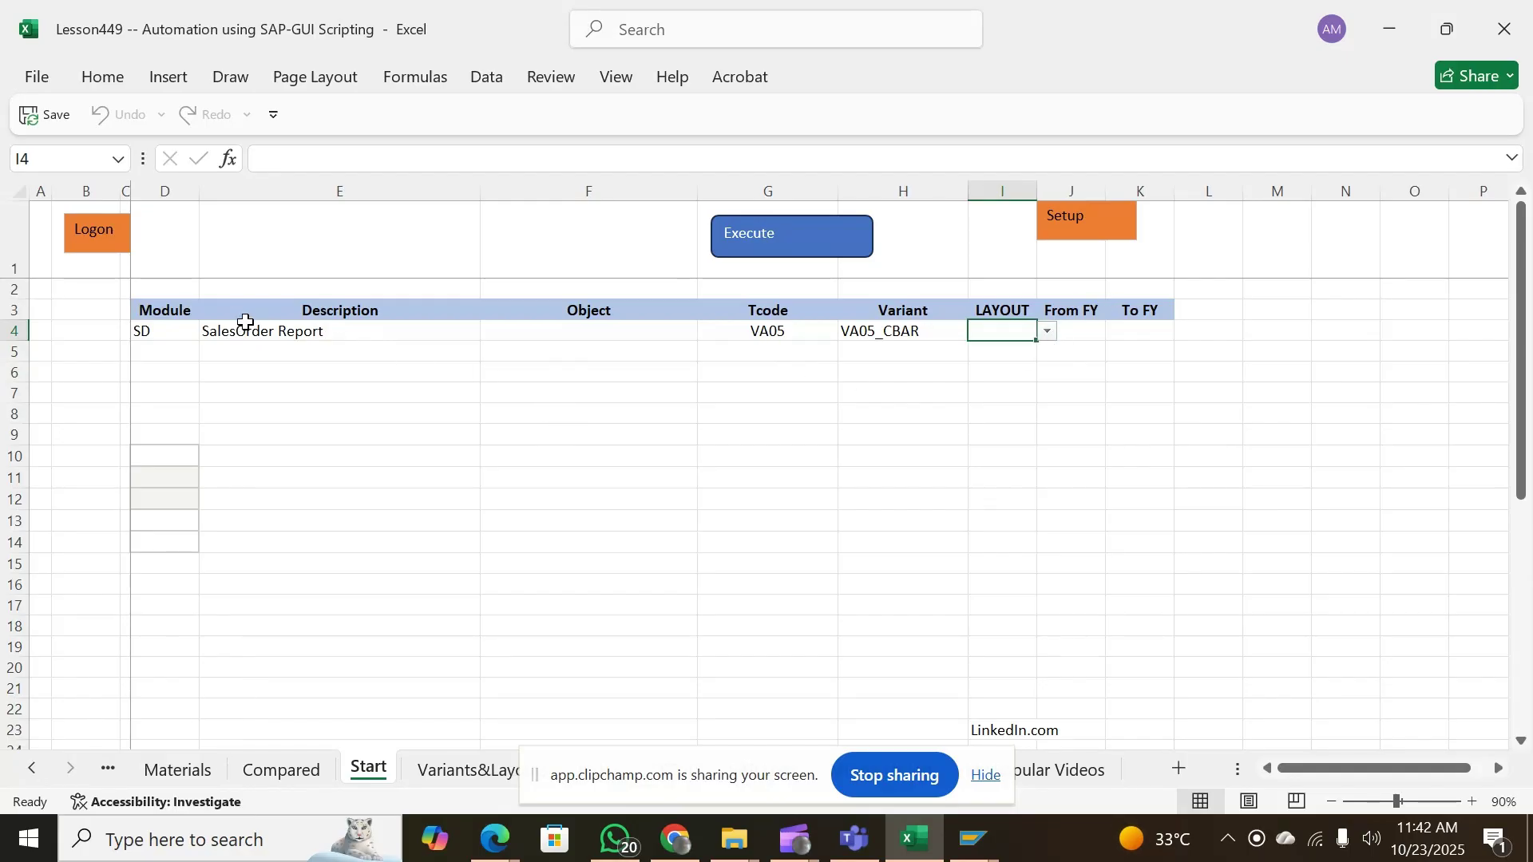
pyautogui.click(180, 332)
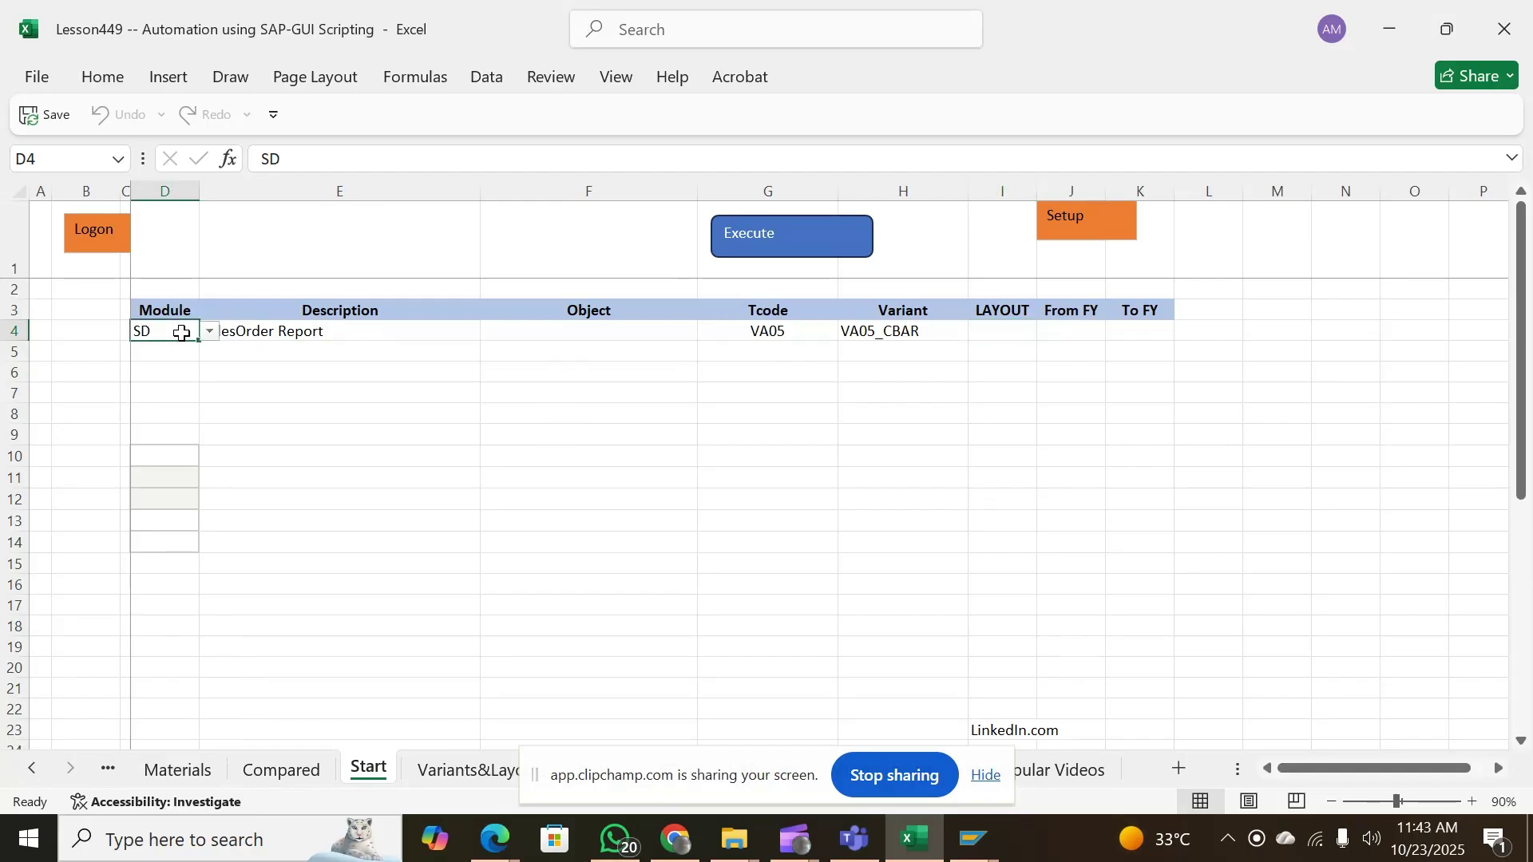
pyautogui.click(871, 332)
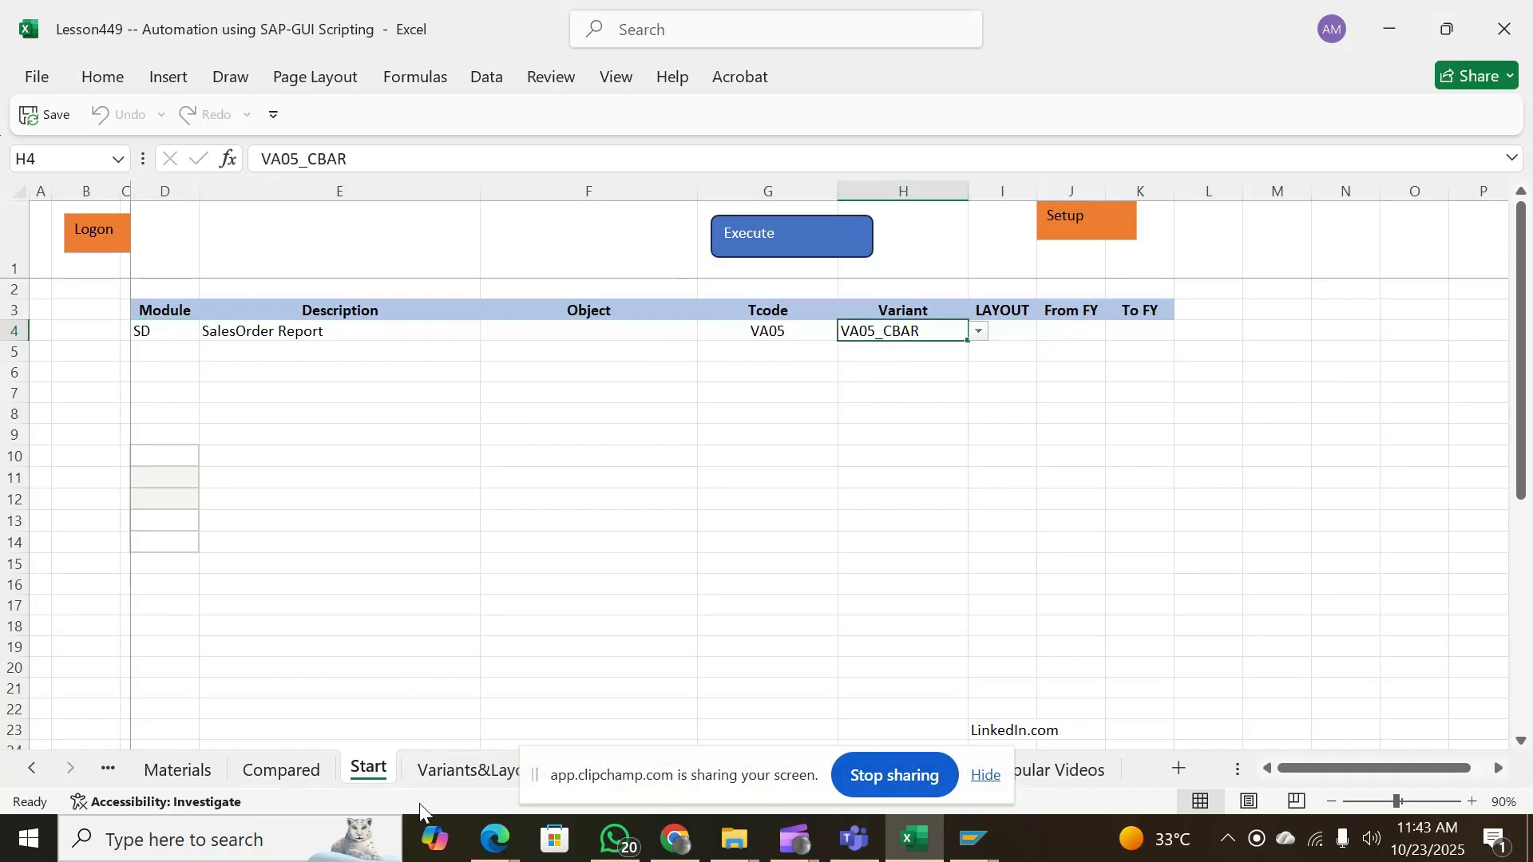
pyautogui.click(453, 768)
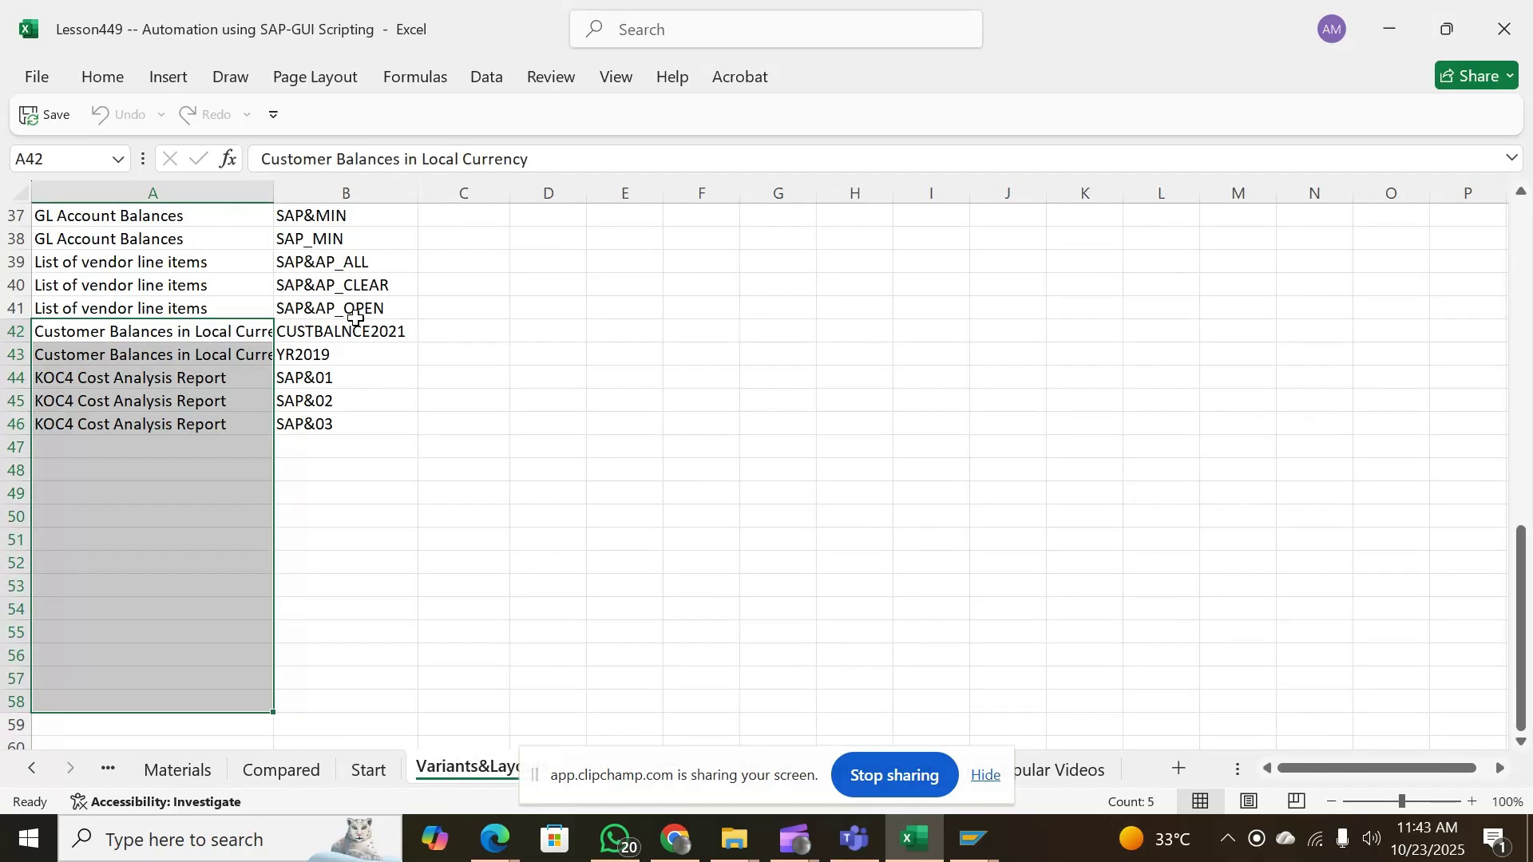
pyautogui.click(103, 235)
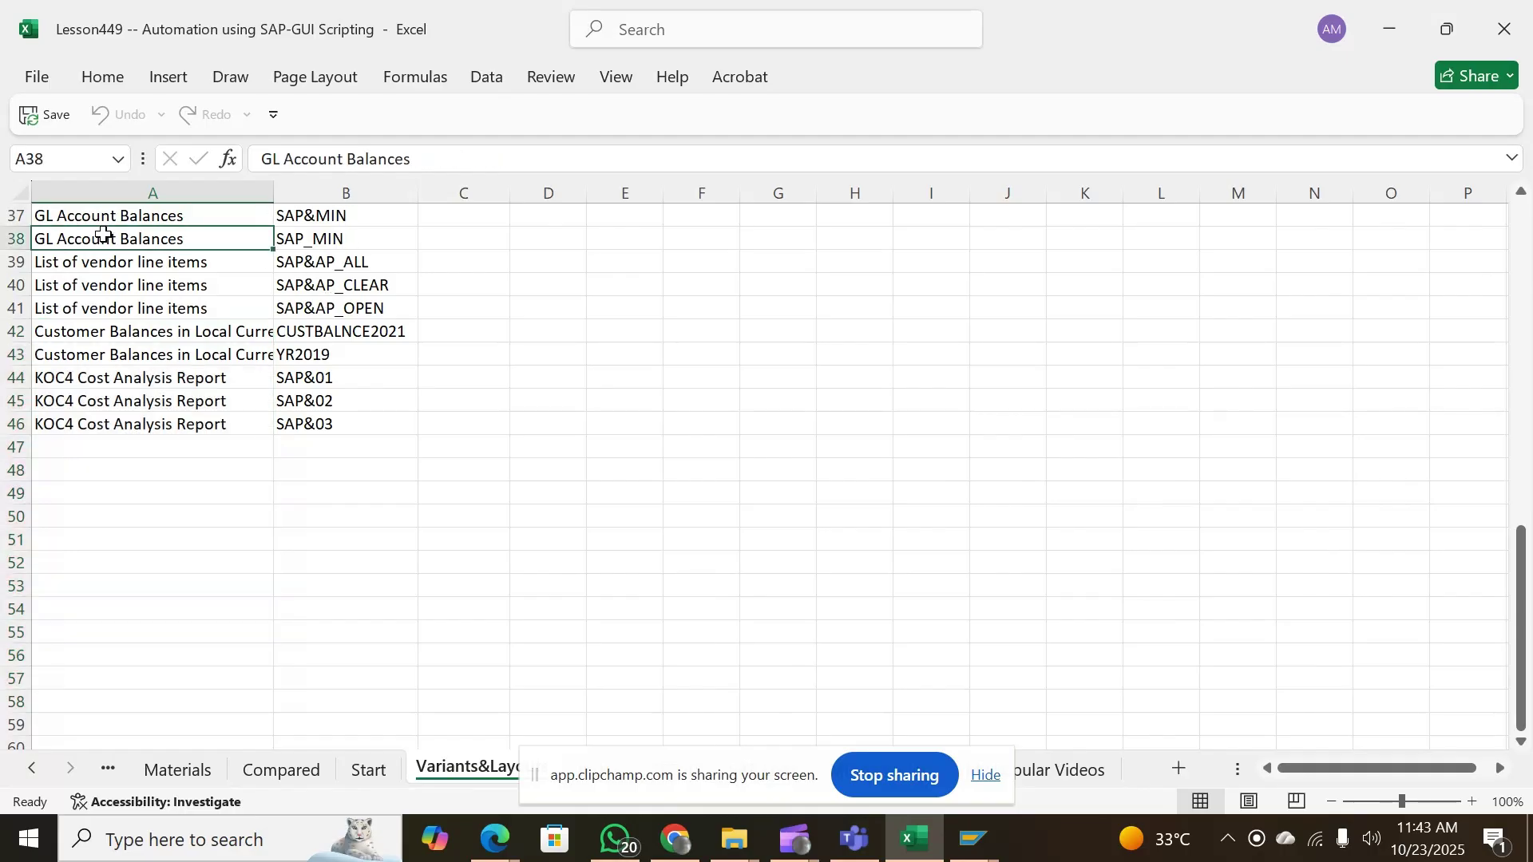
pyautogui.press('Up')
pyautogui.press('Up')
pyautogui.press('Up')
pyautogui.press('Up')
pyautogui.press('Up')
pyautogui.press('Up')
pyautogui.press('Up')
pyautogui.press('Up')
pyautogui.press('Up')
pyautogui.press('Up')
pyautogui.press('Up')
pyautogui.press('Up')
pyautogui.press('Up')
pyautogui.press('Up')
pyautogui.press('Up')
pyautogui.press('Up')
pyautogui.press('Up')
pyautogui.press('Up')
pyautogui.press('Up')
pyautogui.press('Up')
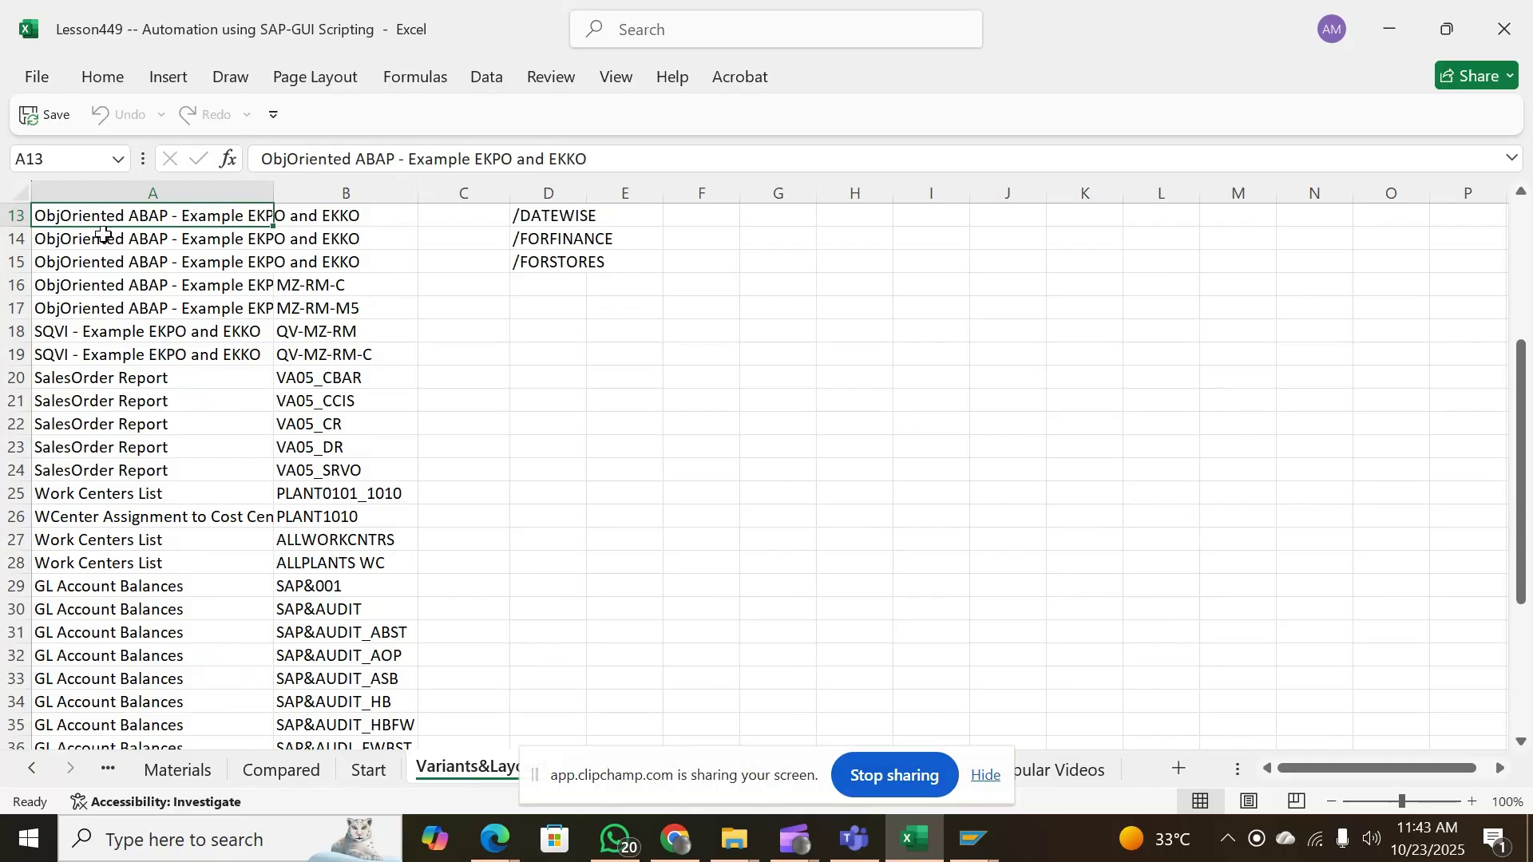
pyautogui.press('Up')
pyautogui.press('Up')
pyautogui.press('Up')
pyautogui.press('Up')
pyautogui.press('Up')
pyautogui.press('Up')
pyautogui.press('Up')
pyautogui.press('Up')
pyautogui.press('Up')
pyautogui.press('Up')
pyautogui.press('Down')
pyautogui.press('Down')
pyautogui.press('Down')
pyautogui.press('Down')
pyautogui.press('Down')
pyautogui.press('Down')
pyautogui.press('Down')
pyautogui.press('Down')
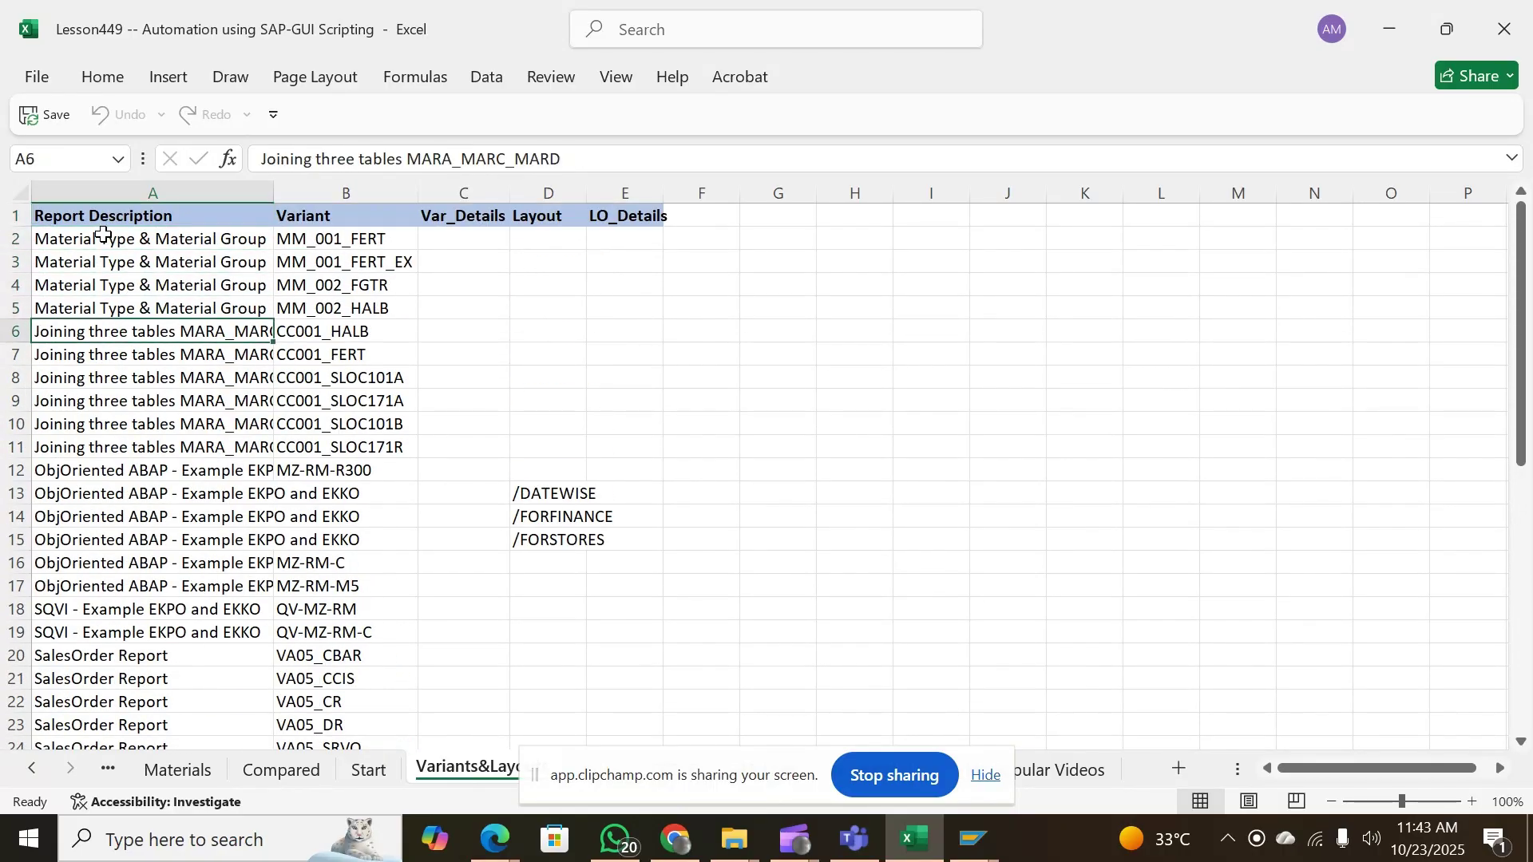
pyautogui.press('Down')
pyautogui.press('Down')
pyautogui.press('Down')
pyautogui.press('Down')
pyautogui.press('Right')
pyautogui.press('Right')
pyautogui.press('Right')
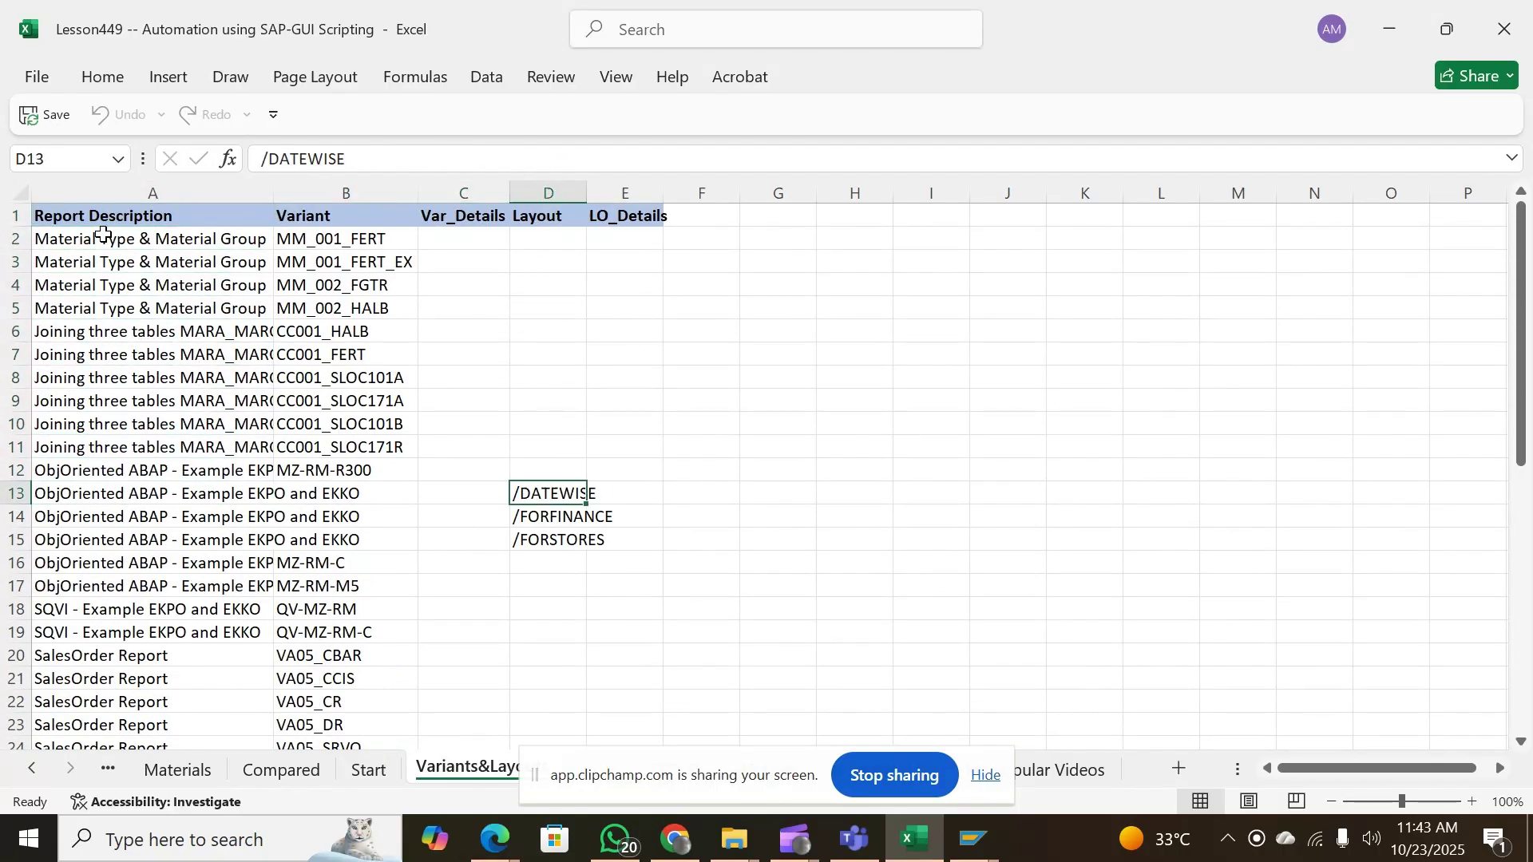
pyautogui.press('Down')
pyautogui.press('Up')
pyautogui.press('Left')
pyautogui.press('Left')
pyautogui.press('Left')
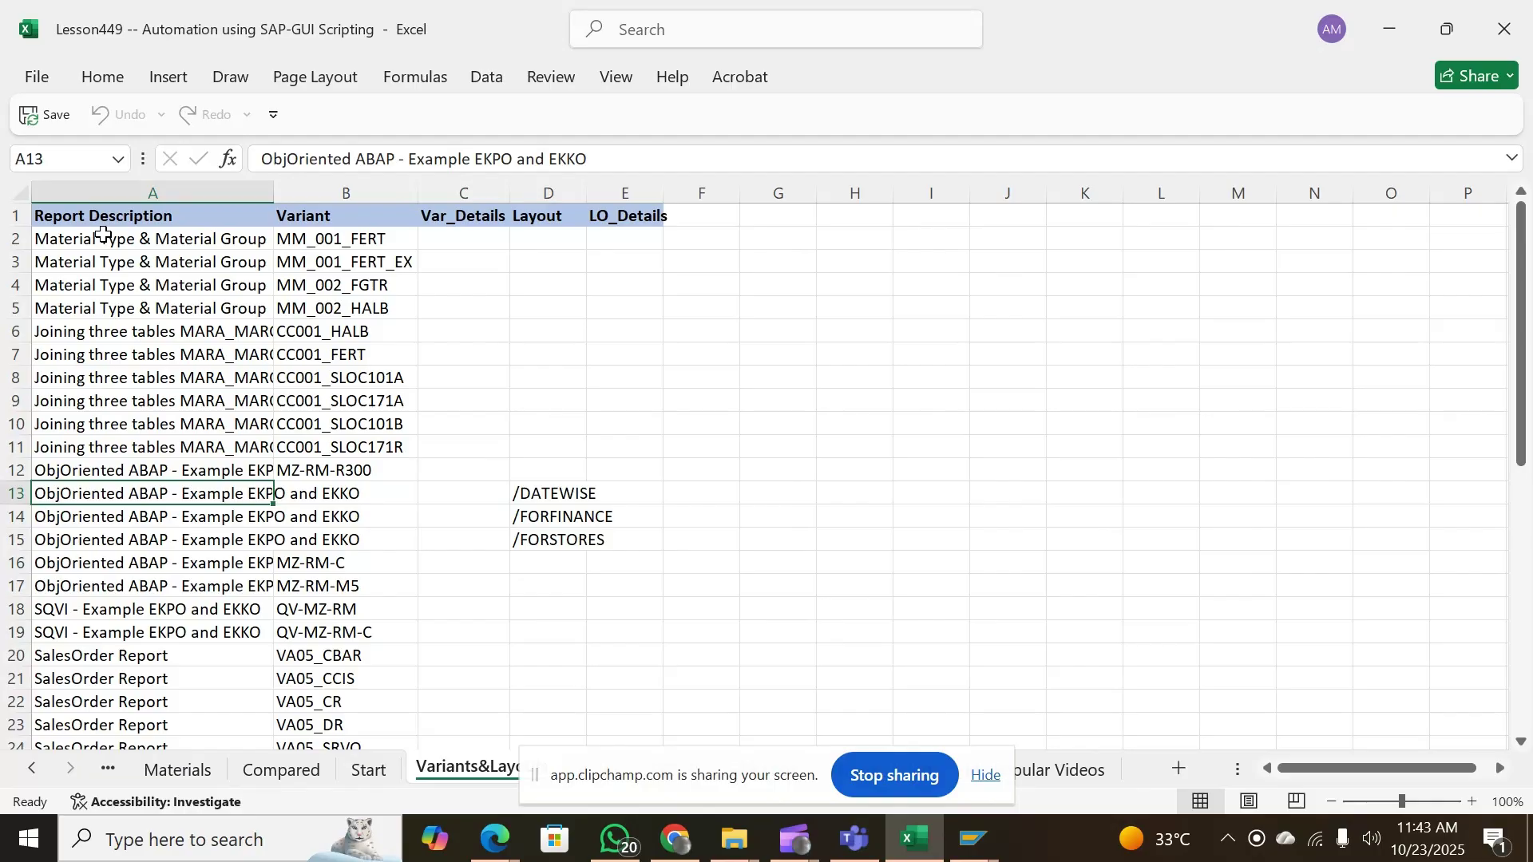
pyautogui.press('Right')
pyautogui.press('Left')
pyautogui.press('Right')
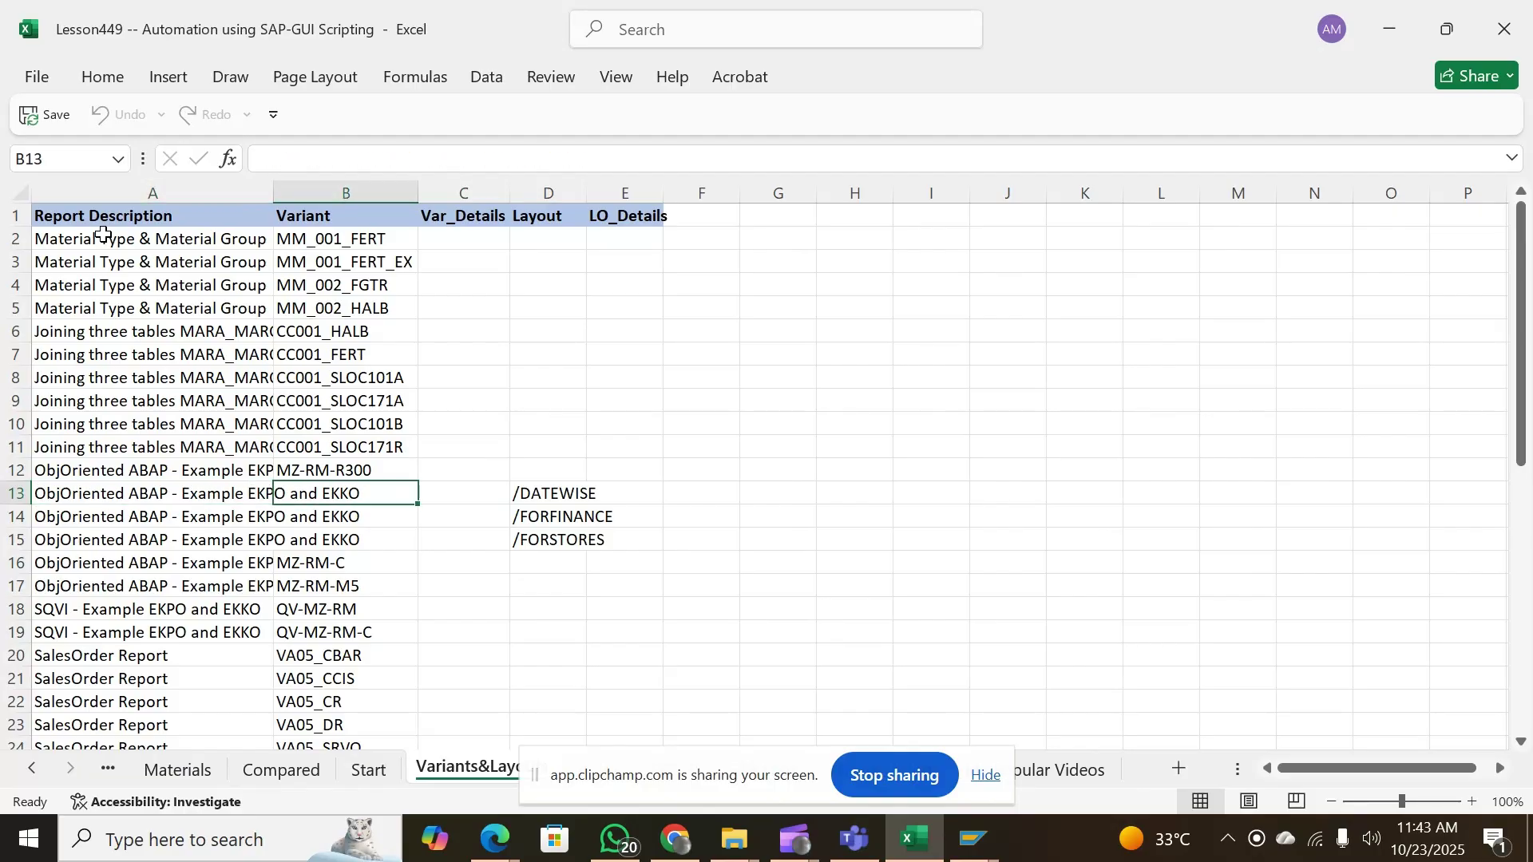
pyautogui.press('Right')
pyautogui.press('Left')
pyautogui.press('Left')
pyautogui.press('Right')
pyautogui.press('Right')
pyautogui.press('Right')
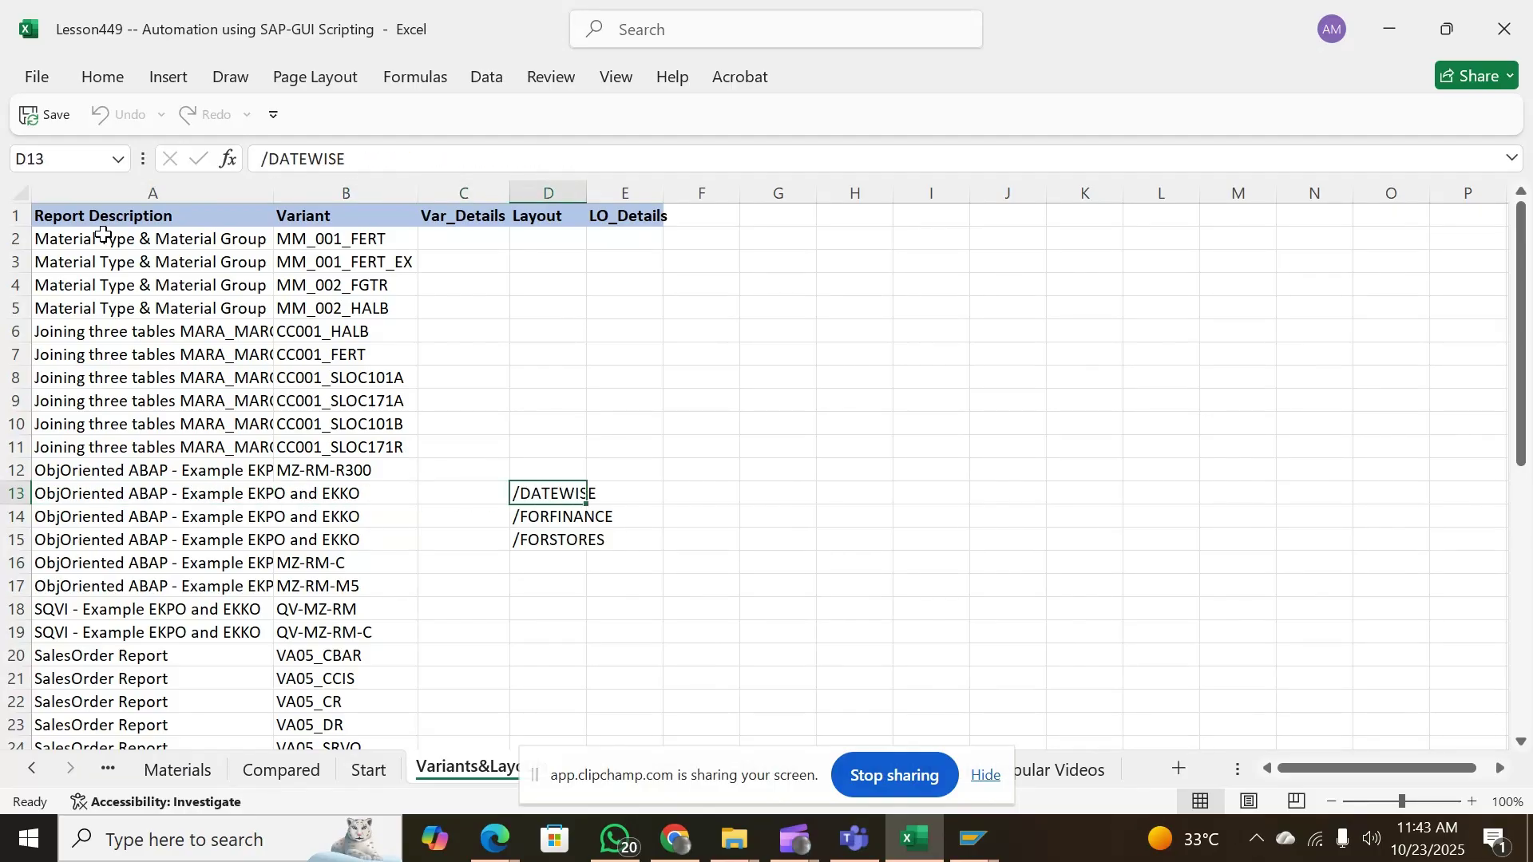
pyautogui.press('Down')
pyautogui.press('Up')
pyautogui.press('Left')
pyautogui.press('Left')
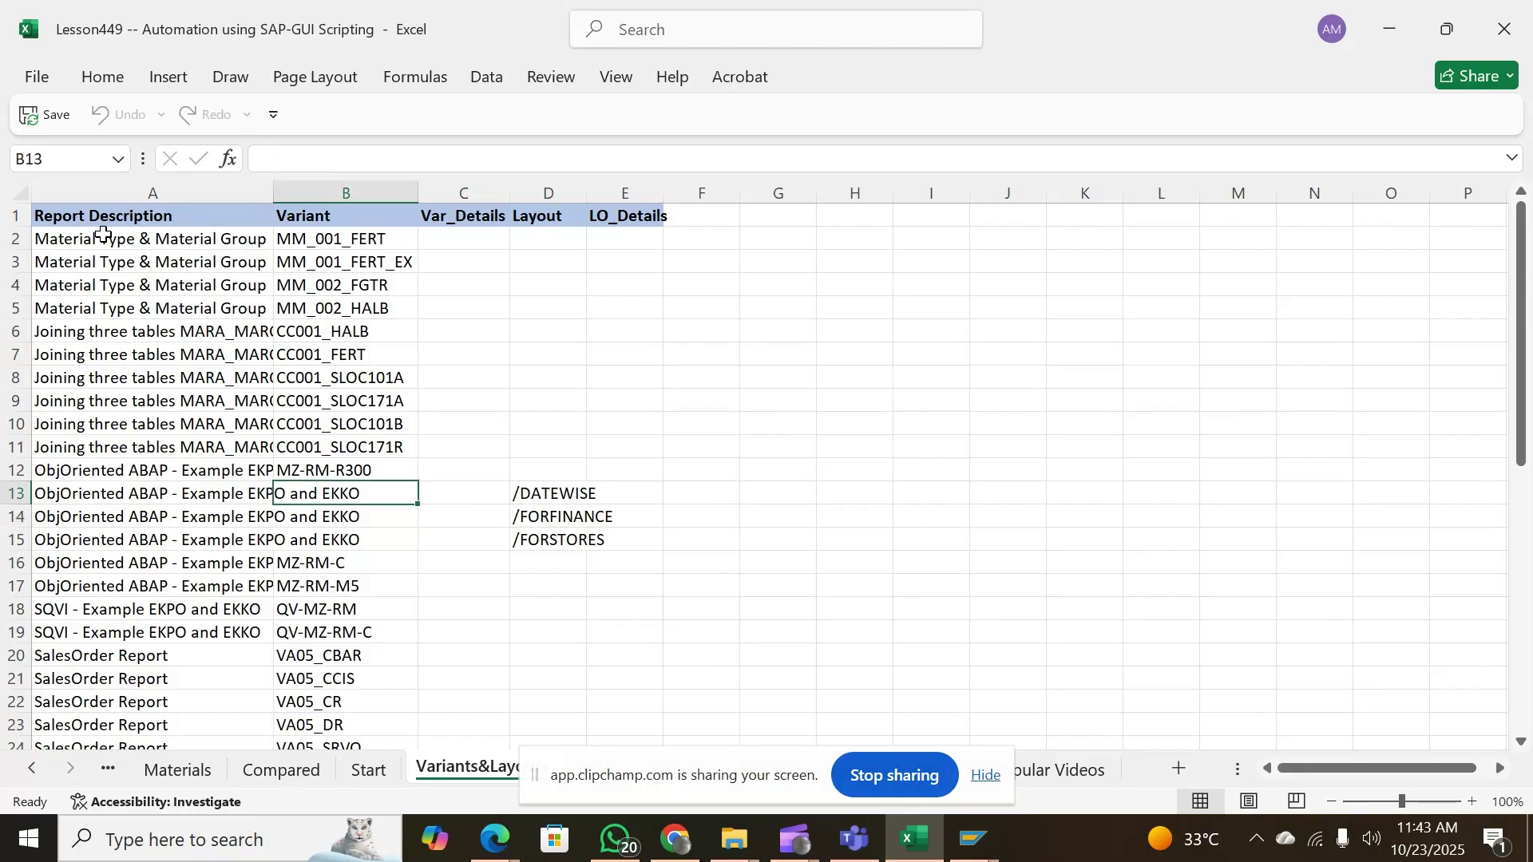
pyautogui.press('Left')
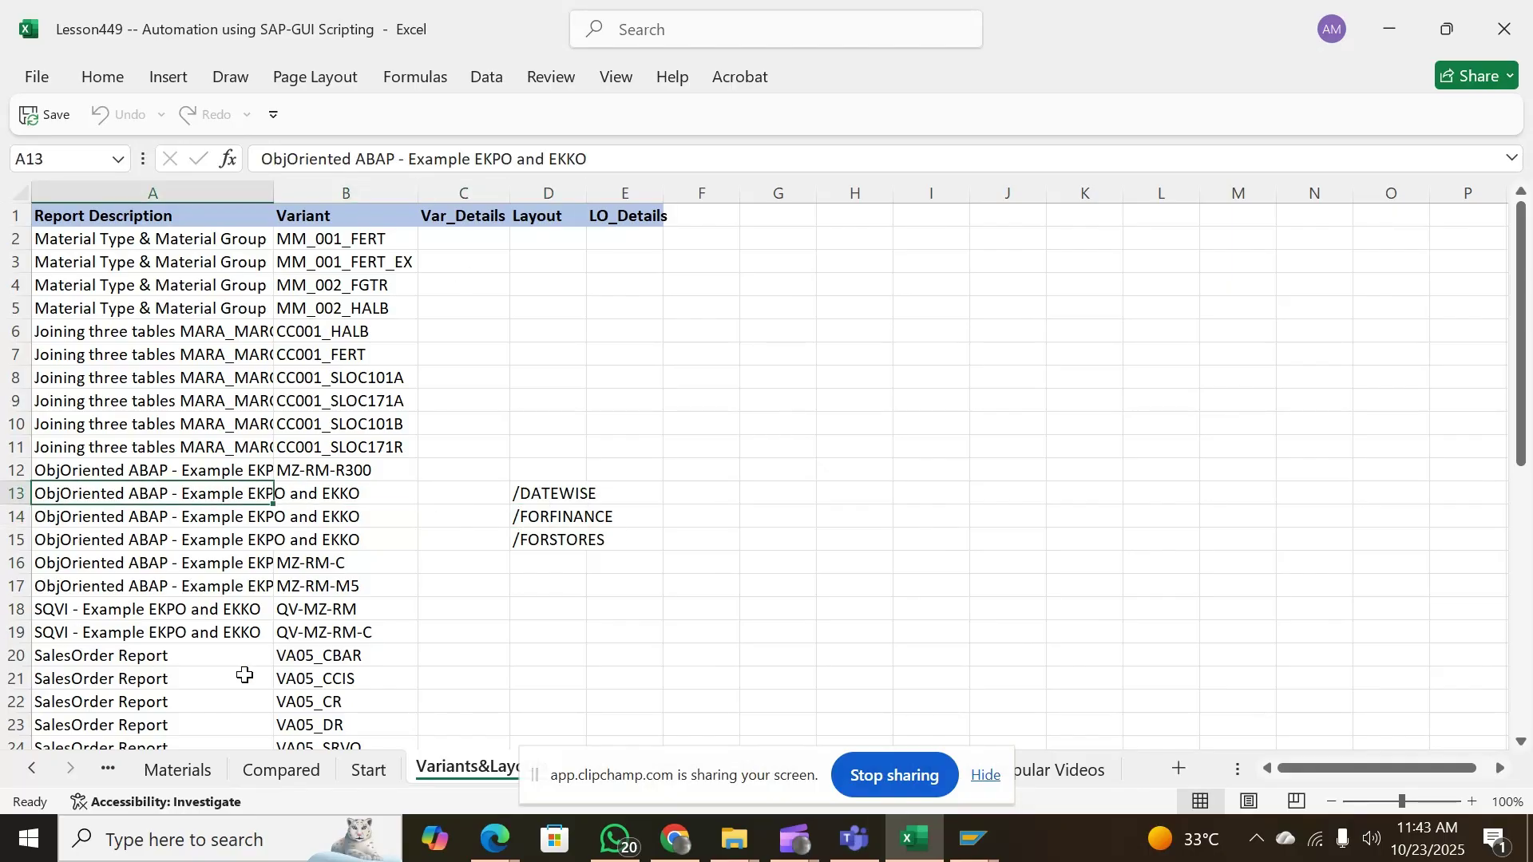
# On the Start sheet, set row 4's module to Common
pyautogui.click(368, 769)
pyautogui.click(159, 333)
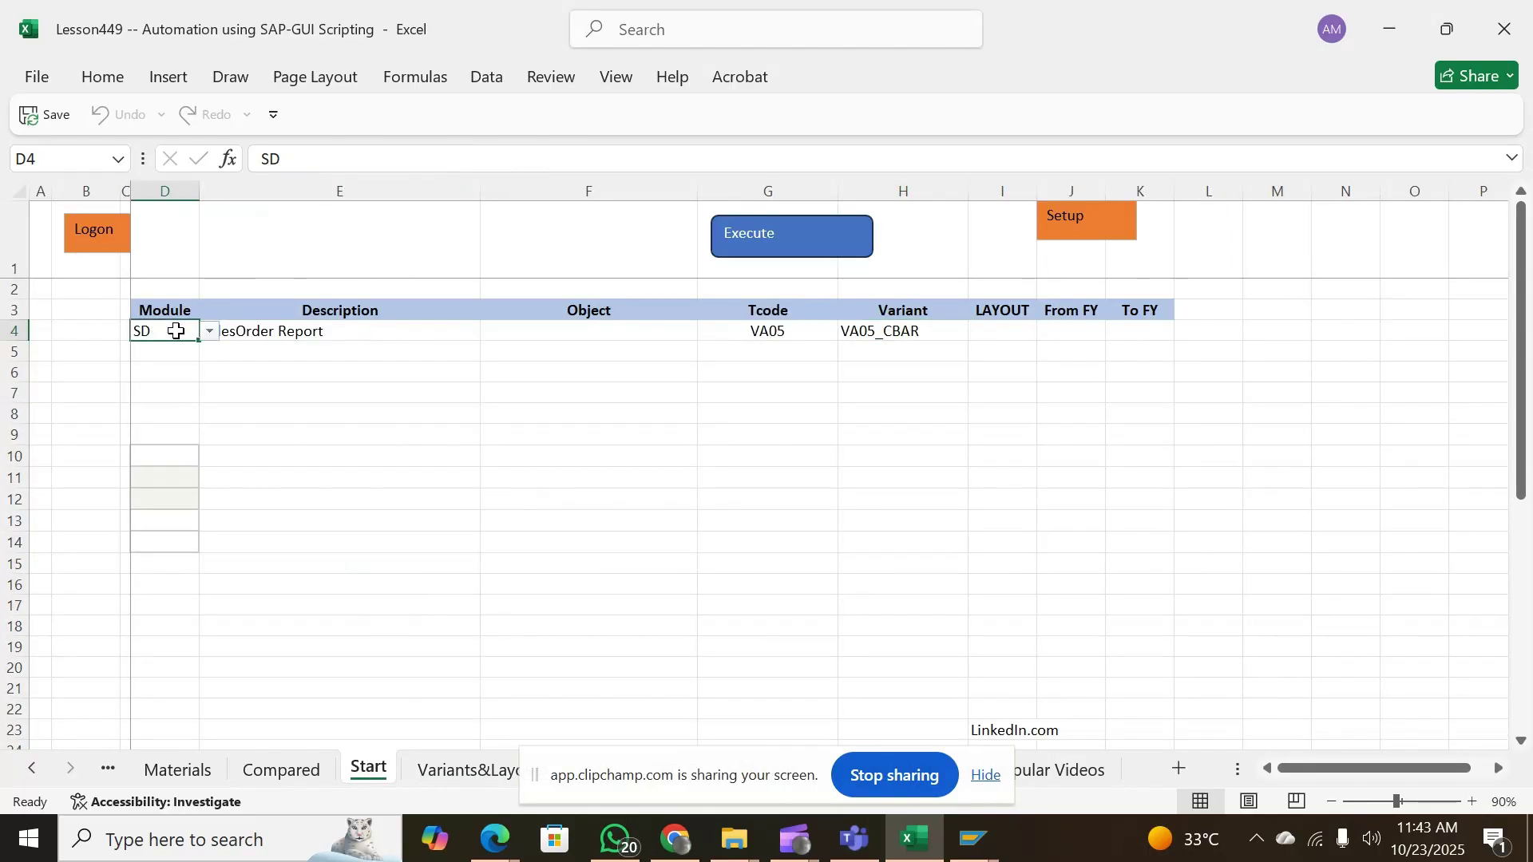
pyautogui.click(209, 331)
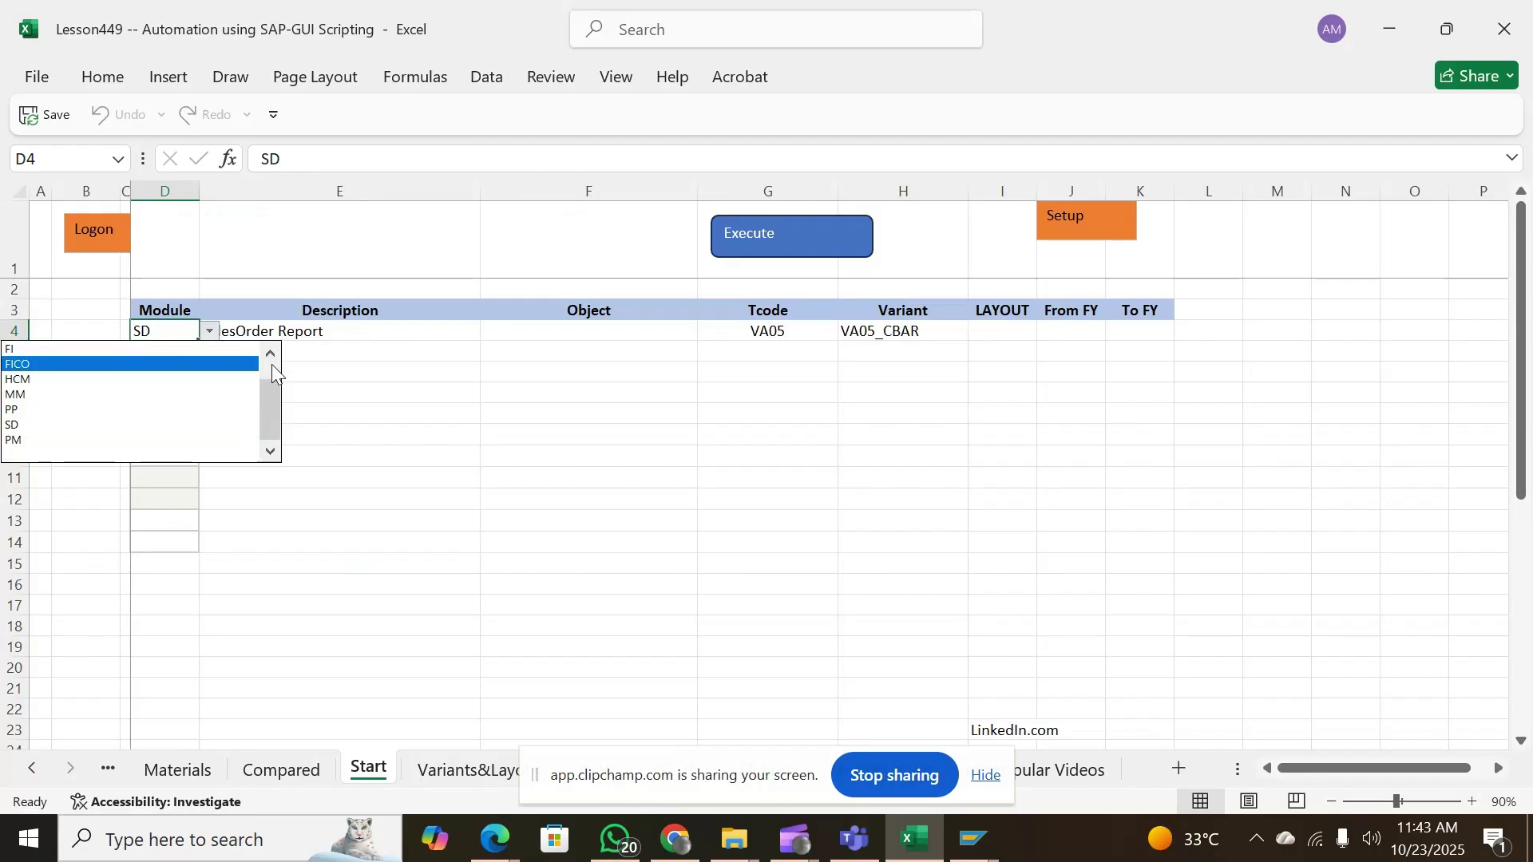
pyautogui.scroll(1, 271, 364)
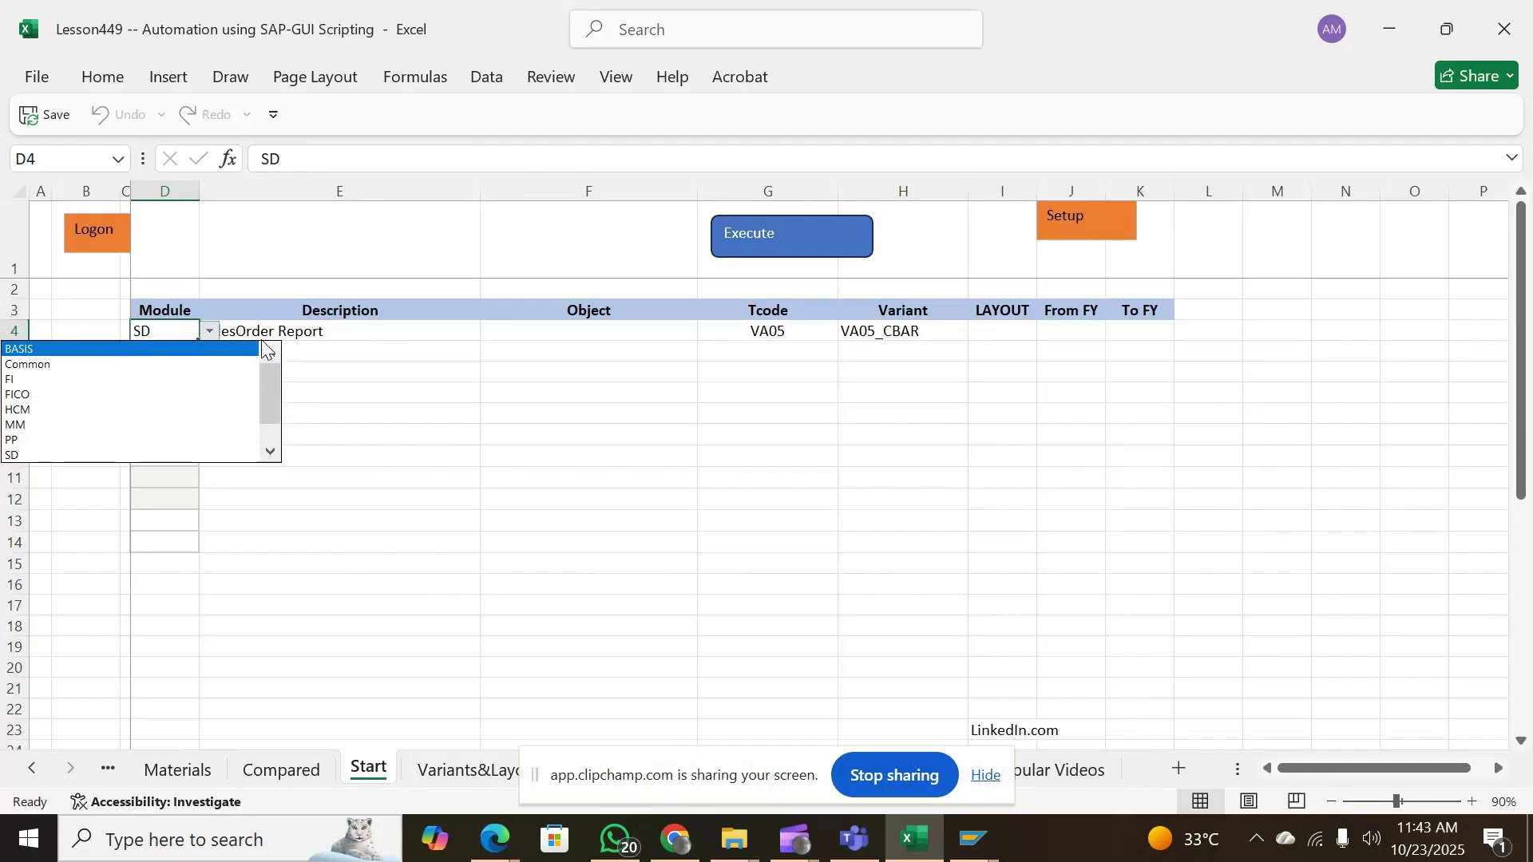
pyautogui.click(271, 452)
pyautogui.click(271, 452)
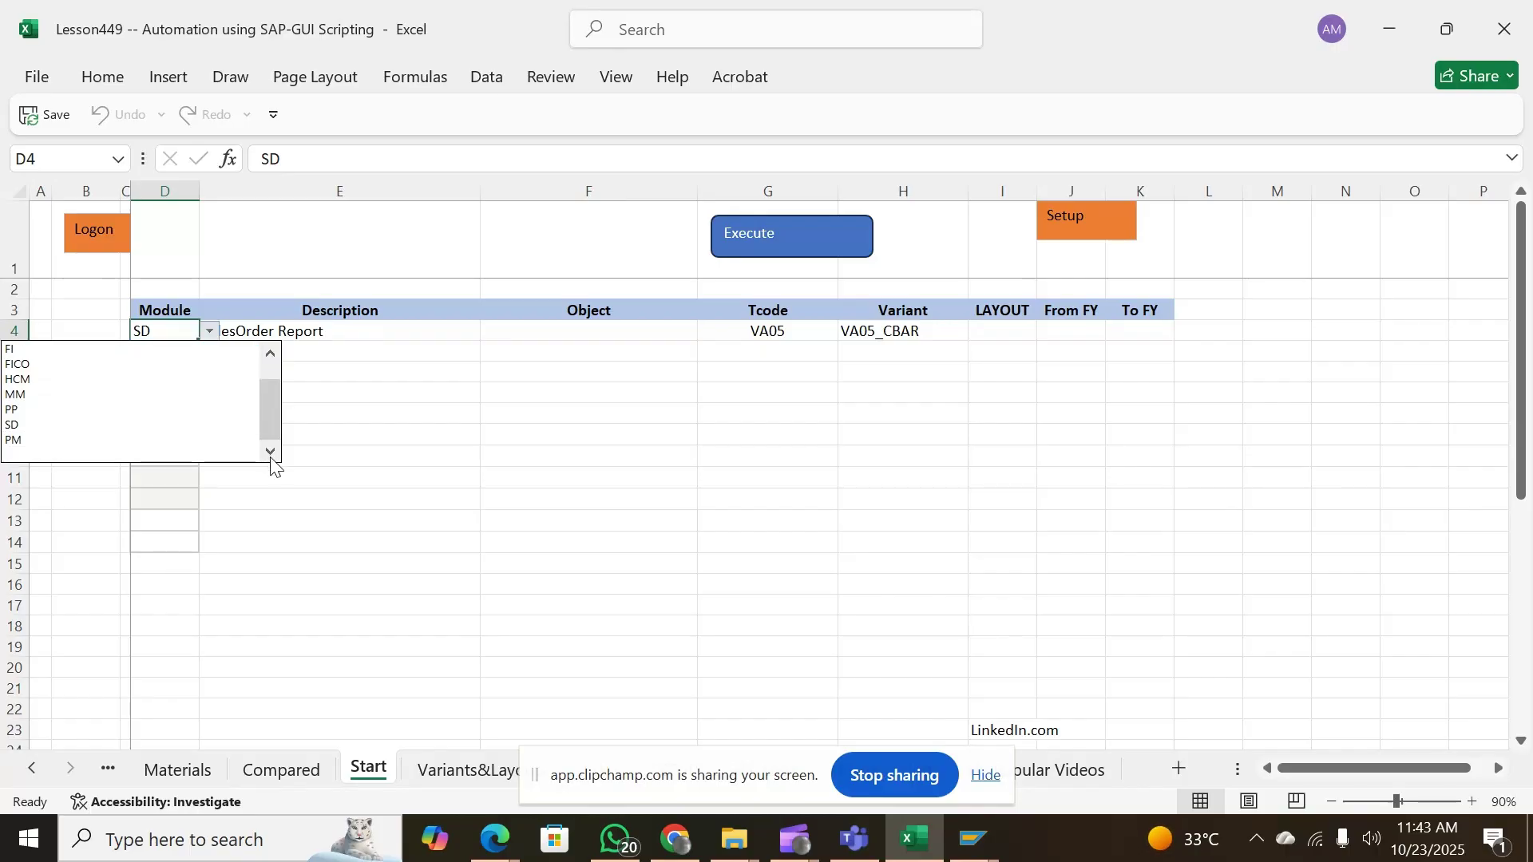
pyautogui.click(272, 353)
pyautogui.click(272, 354)
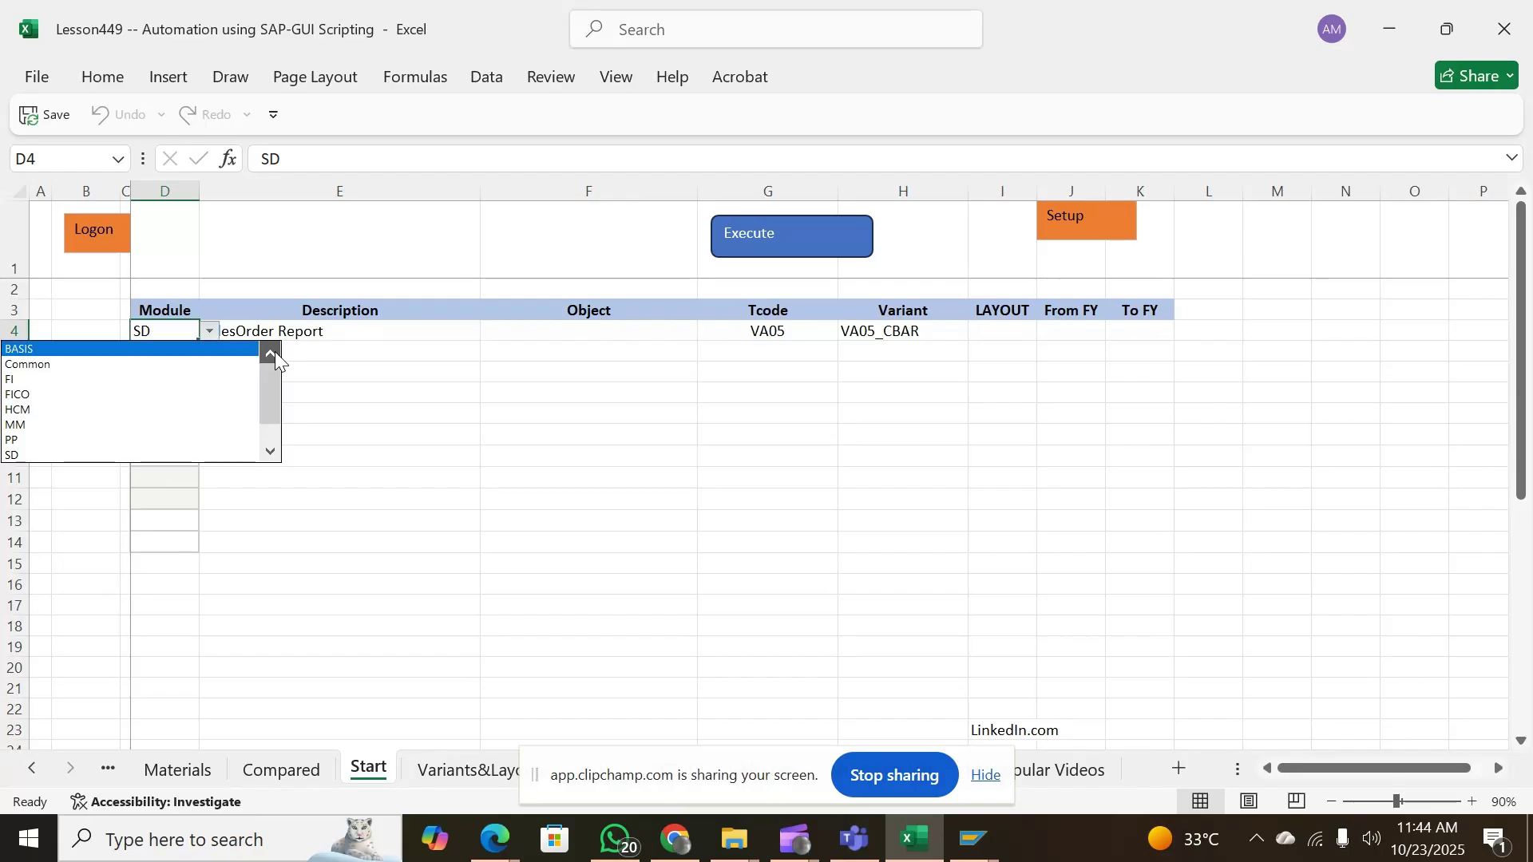
pyautogui.click(31, 363)
# Choose 'Joining three tables for flights report' in E4 and run the automation
pyautogui.click(494, 328)
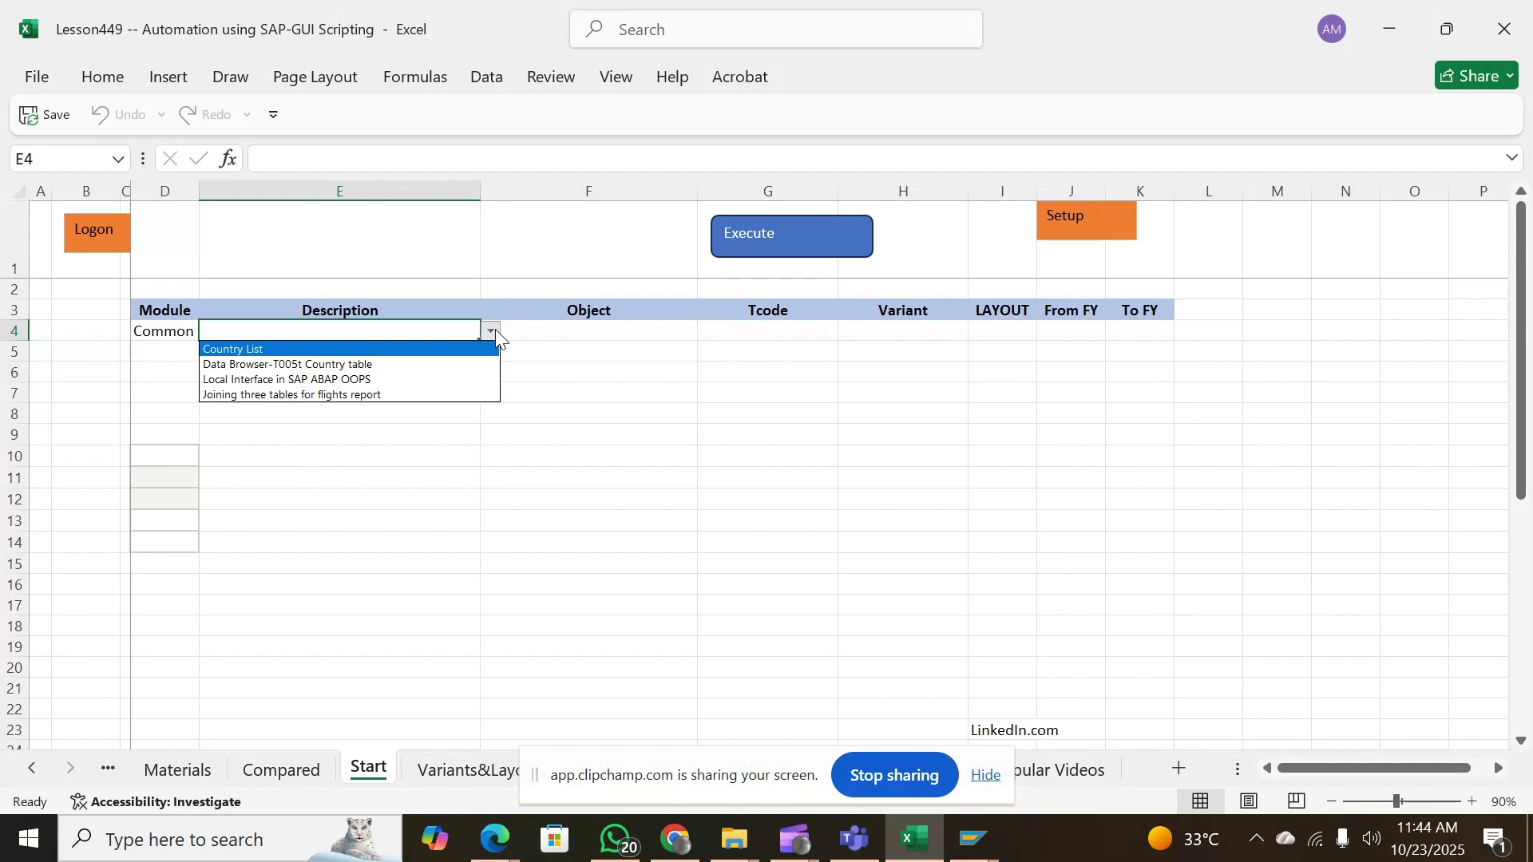
pyautogui.click(241, 380)
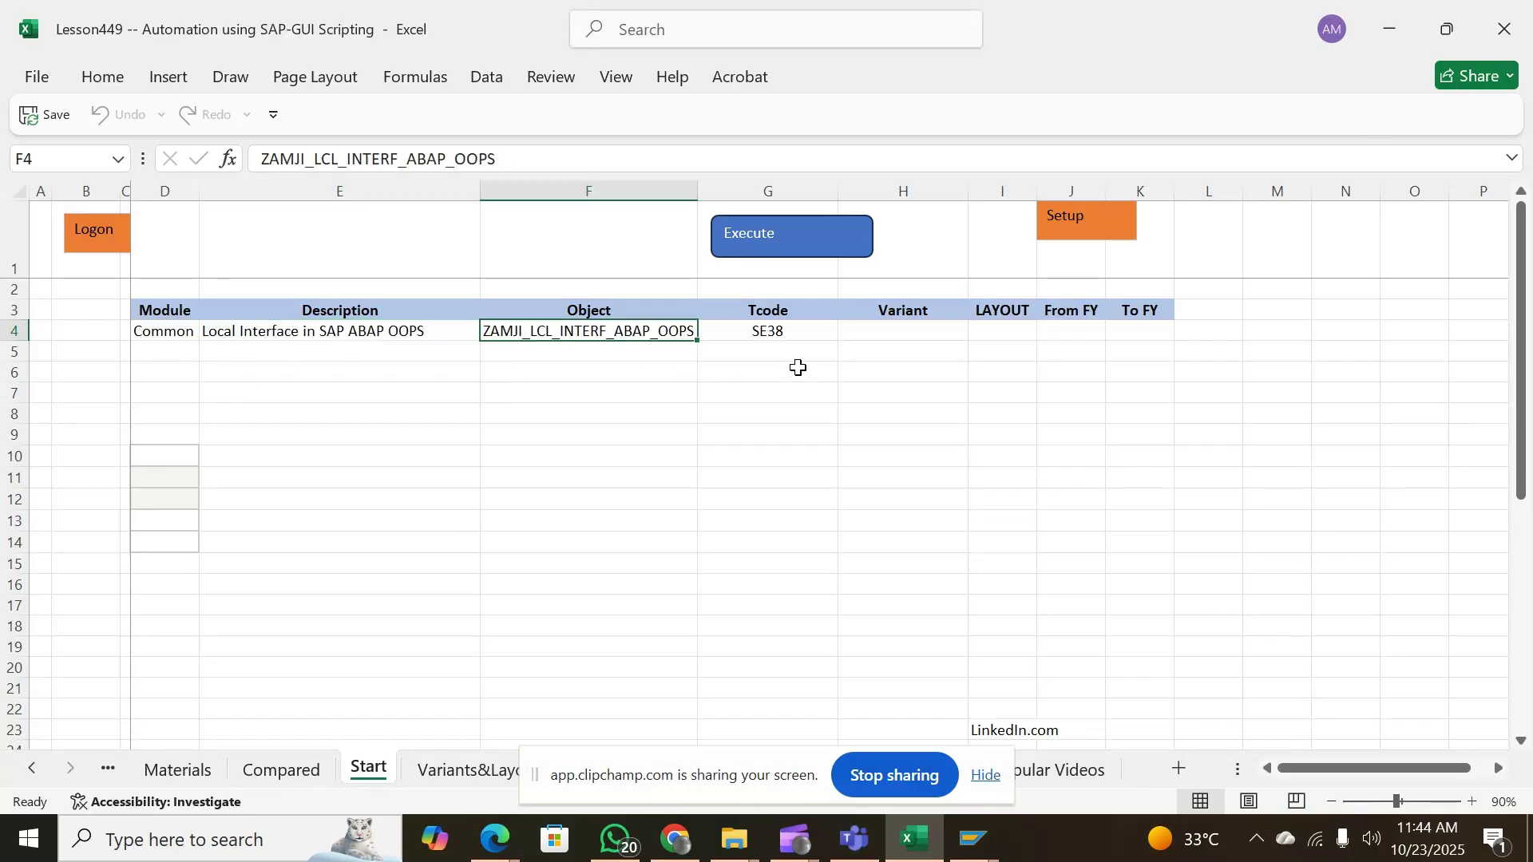
pyautogui.click(912, 335)
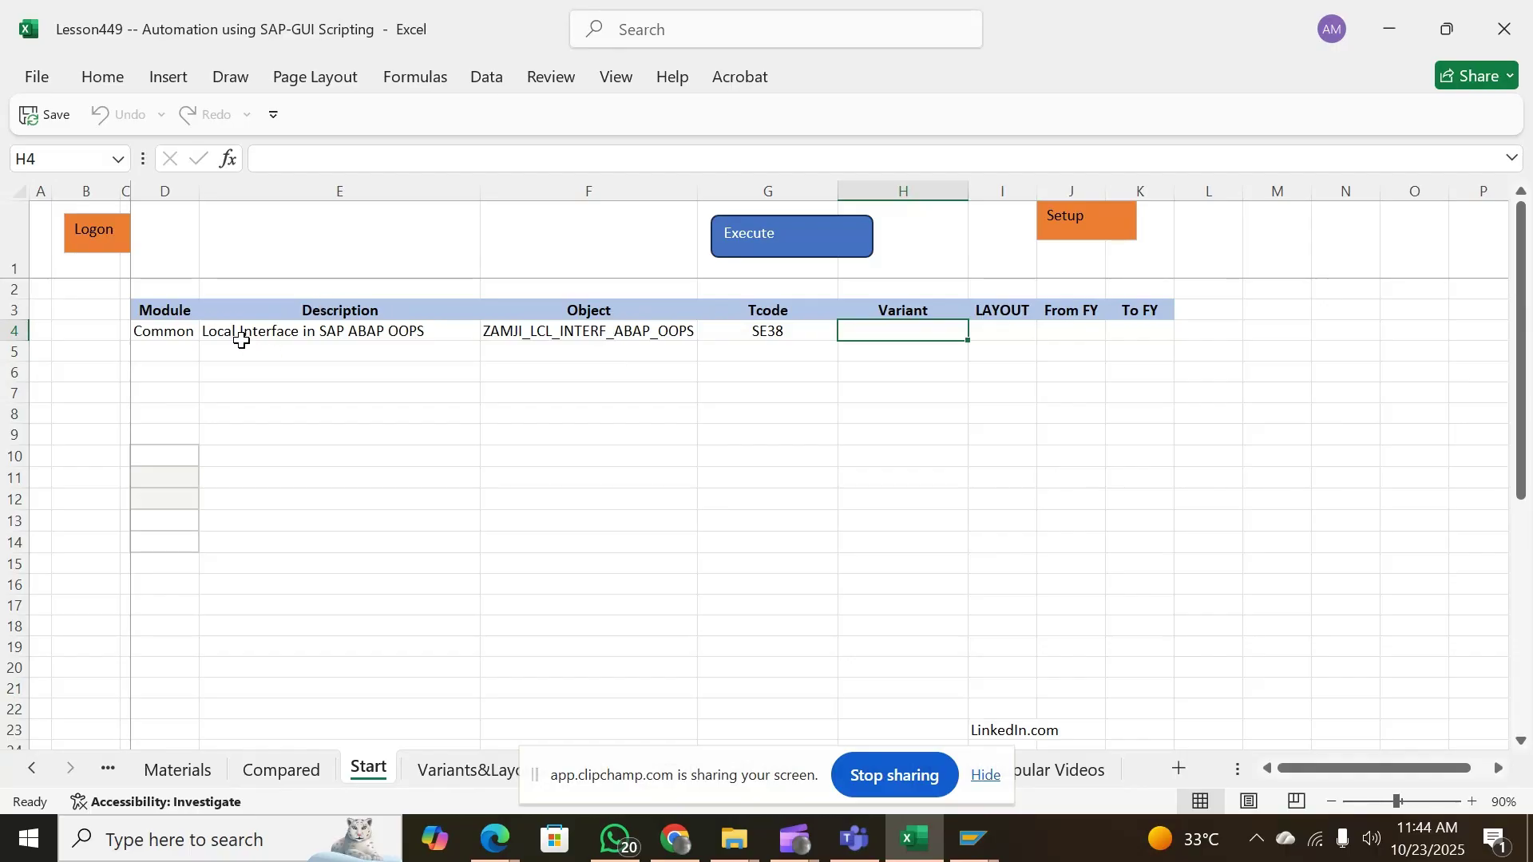
pyautogui.click(241, 340)
pyautogui.click(489, 332)
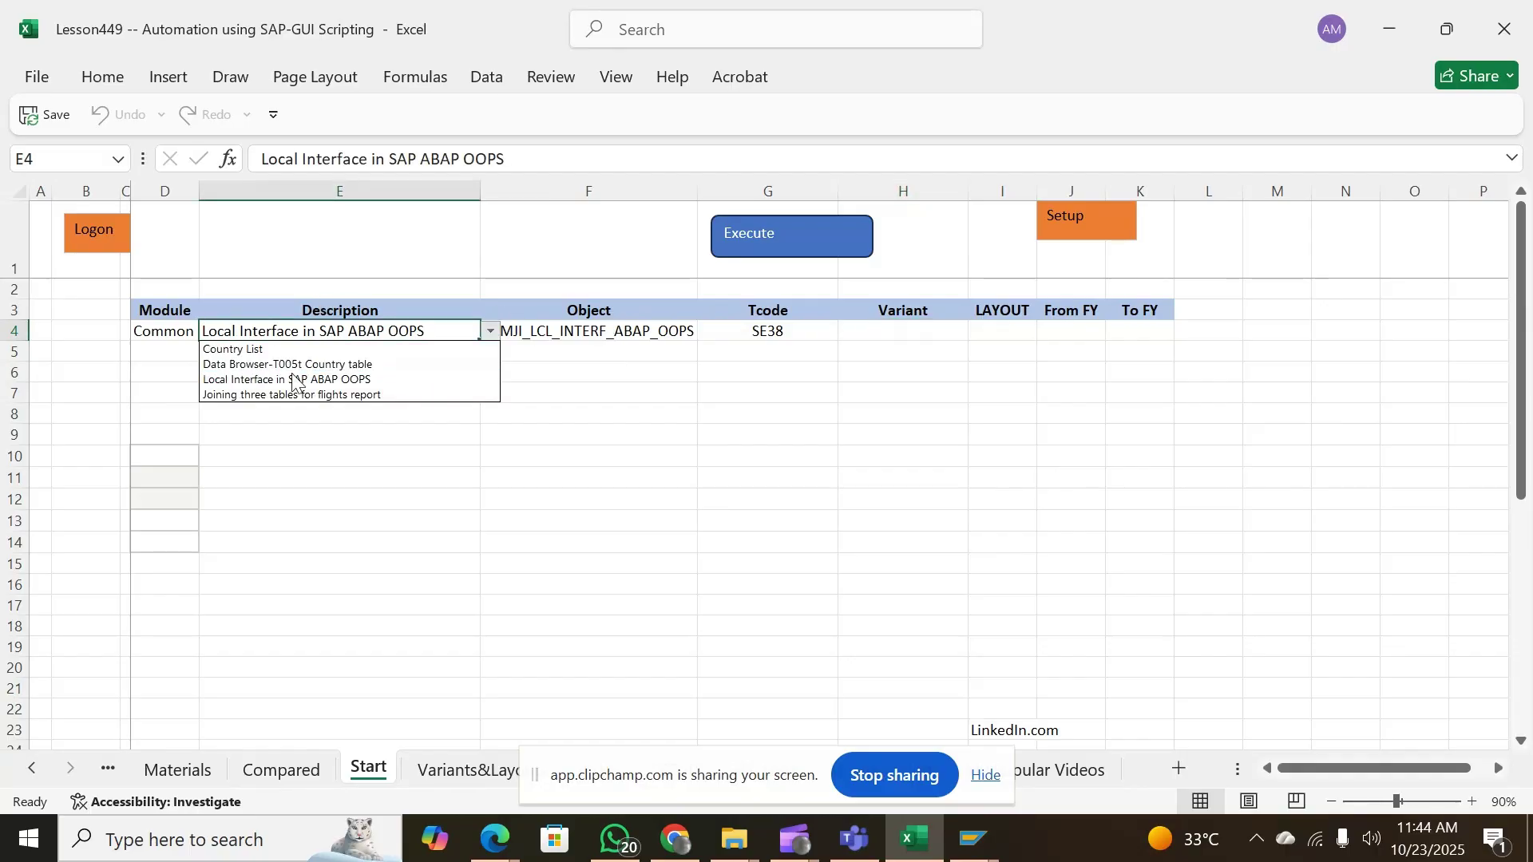
pyautogui.click(263, 395)
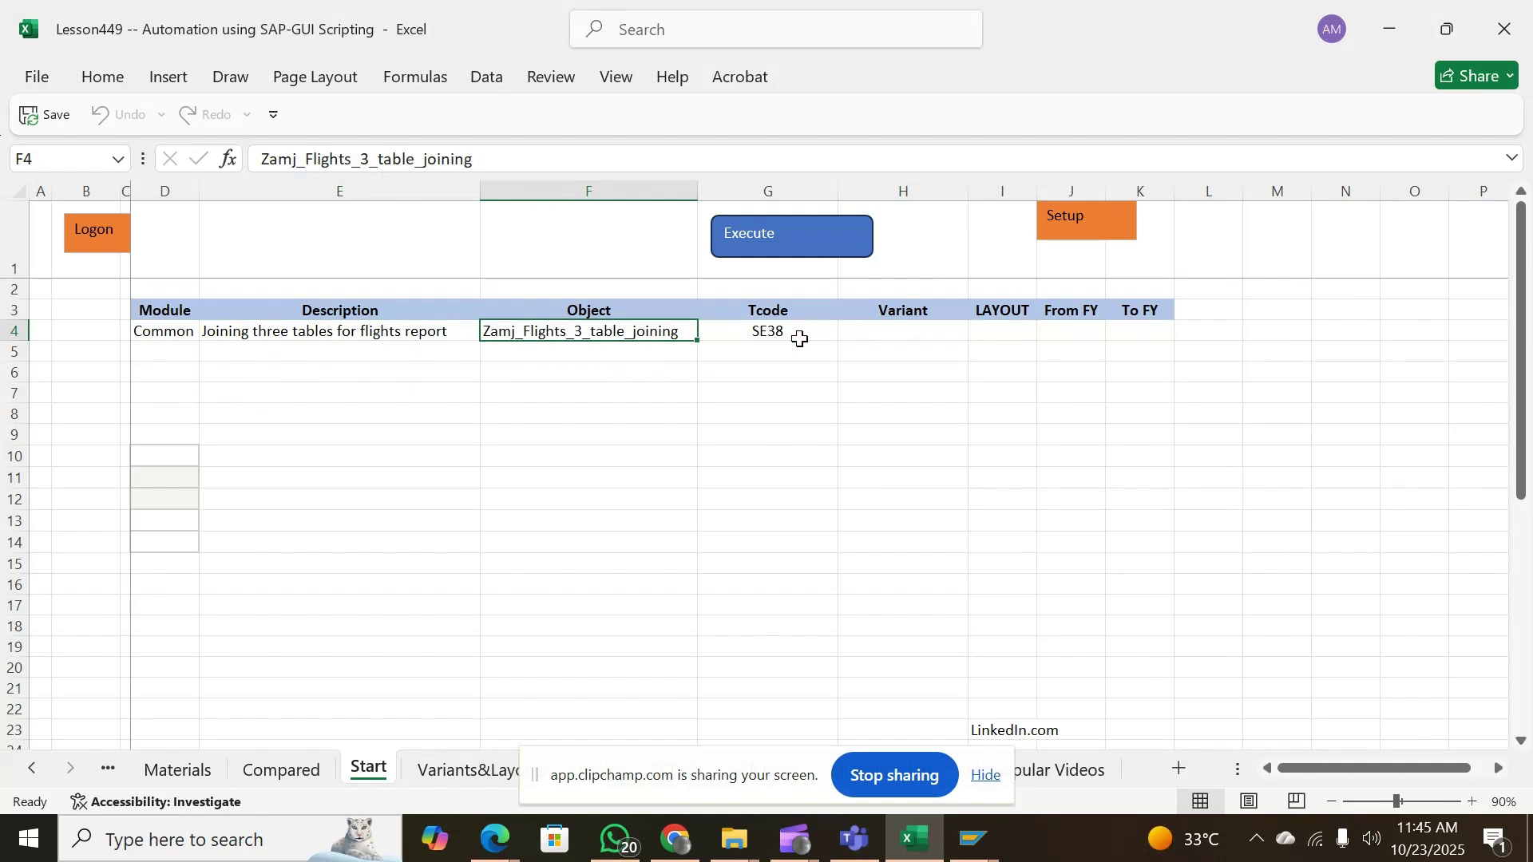
pyautogui.click(767, 244)
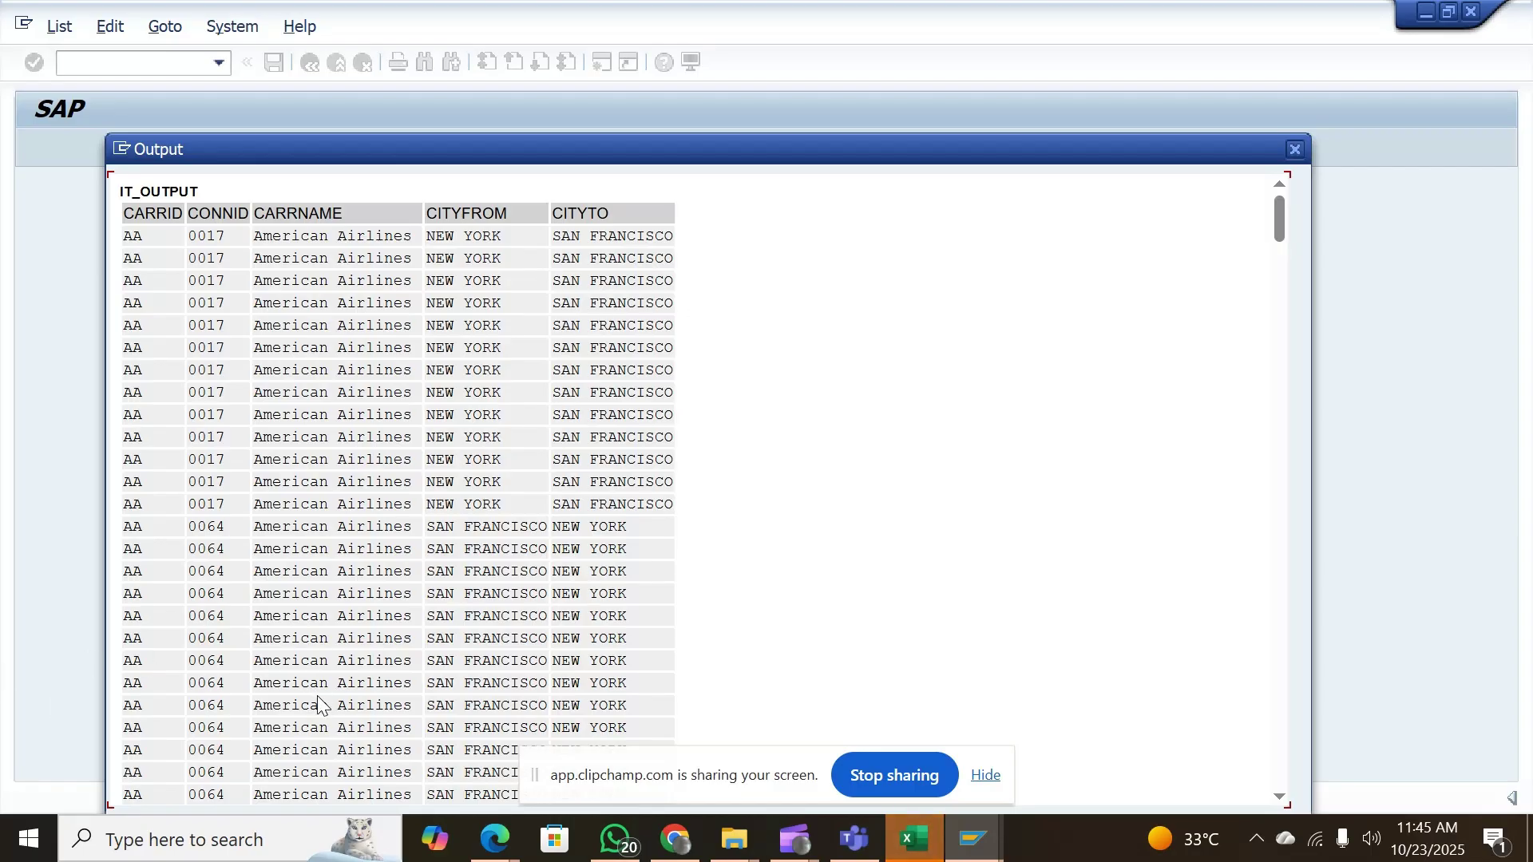
# Close the flight-join output and go back twice to the SAP Easy Access menu
pyautogui.click(1293, 152)
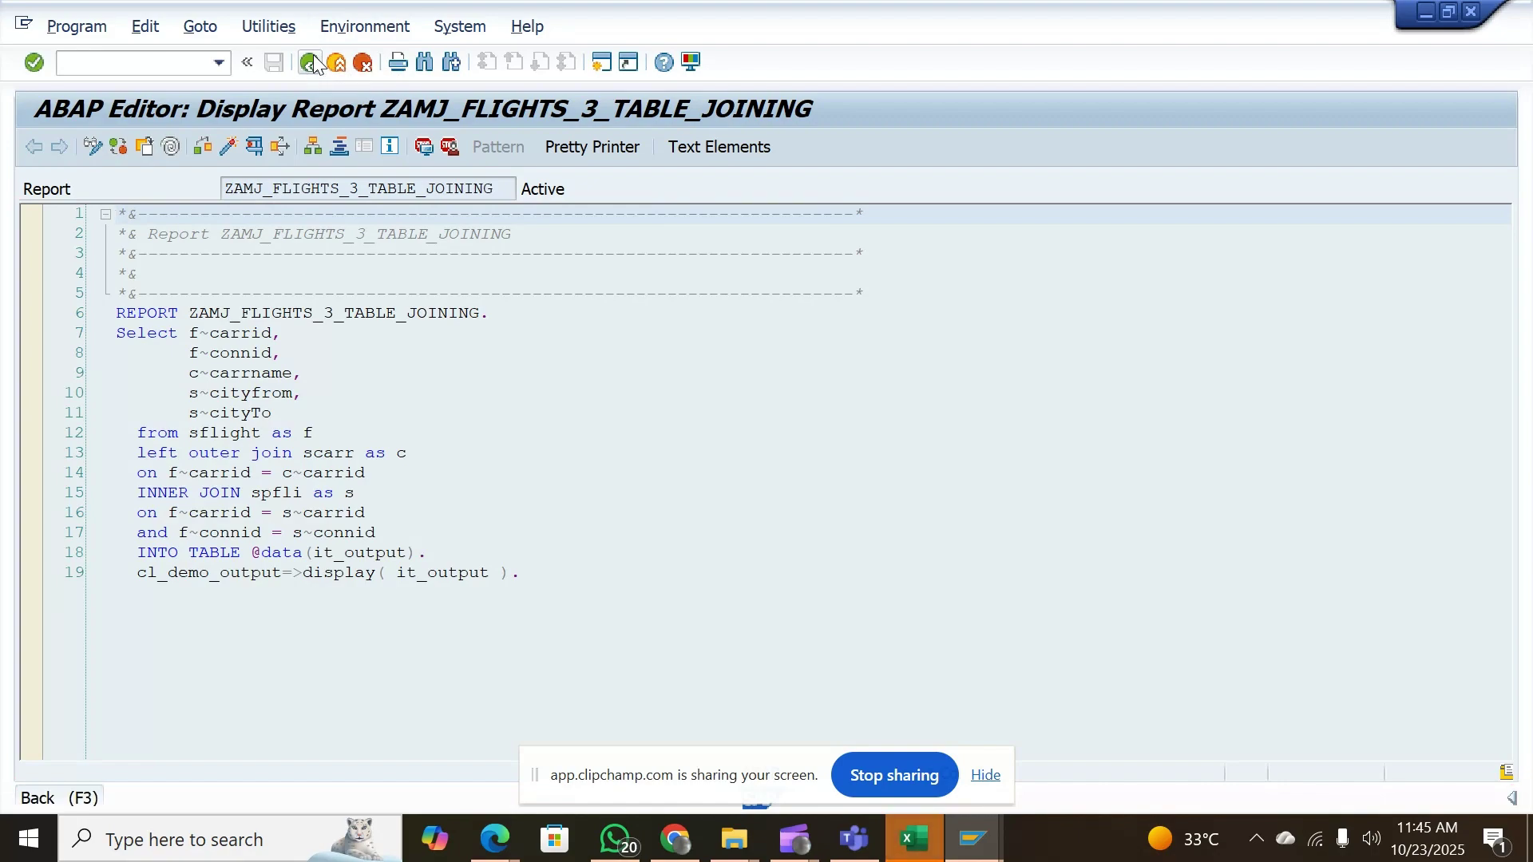
pyautogui.click(311, 63)
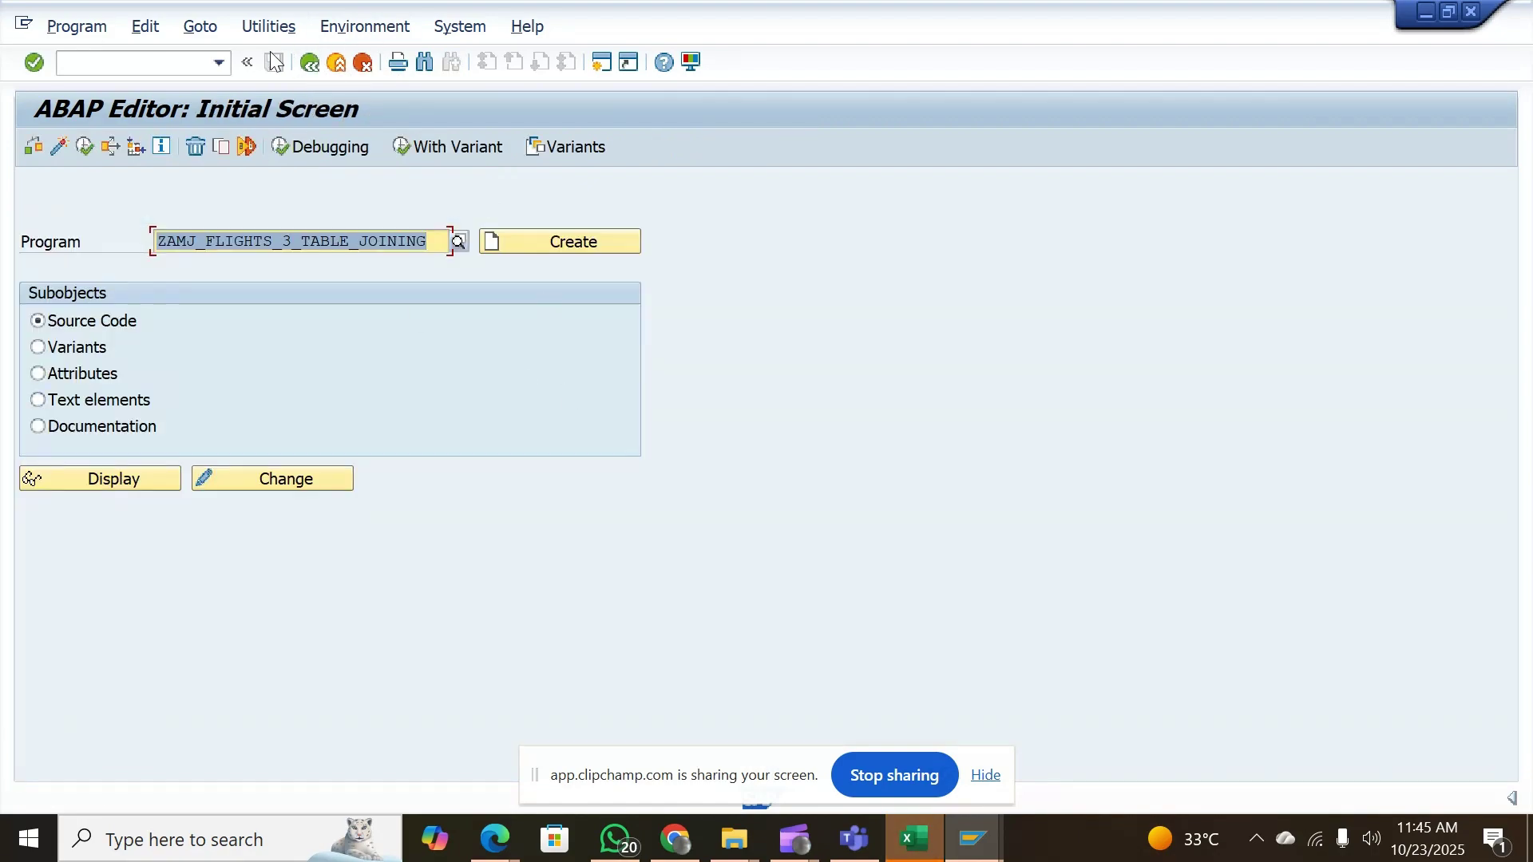
pyautogui.click(314, 67)
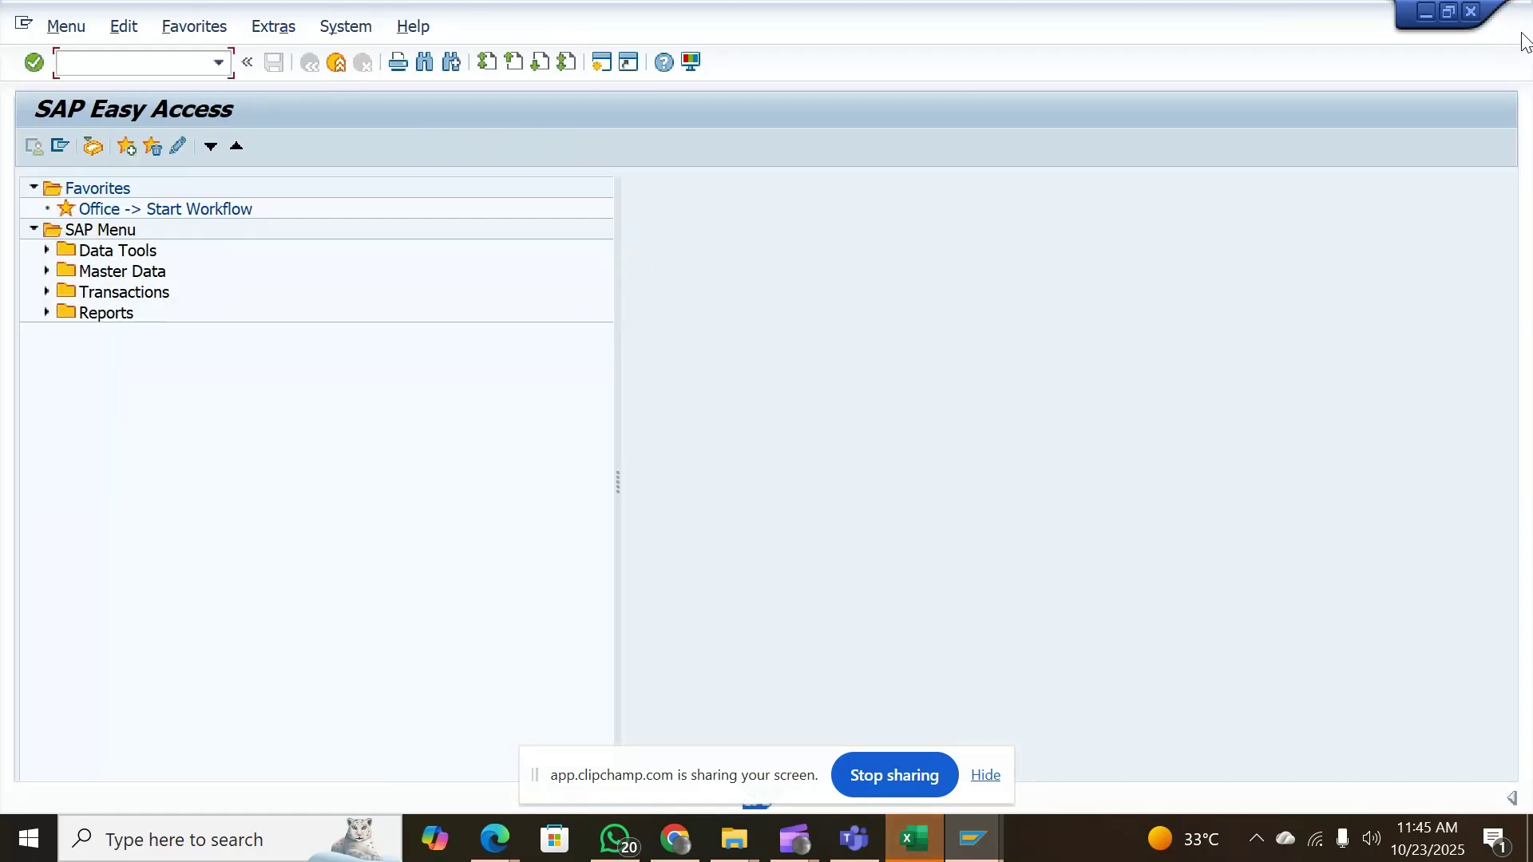
# Minimise SAP, dismiss the close-SAP-windows warning, and return from the VBA editor to the workbook
pyautogui.click(1426, 12)
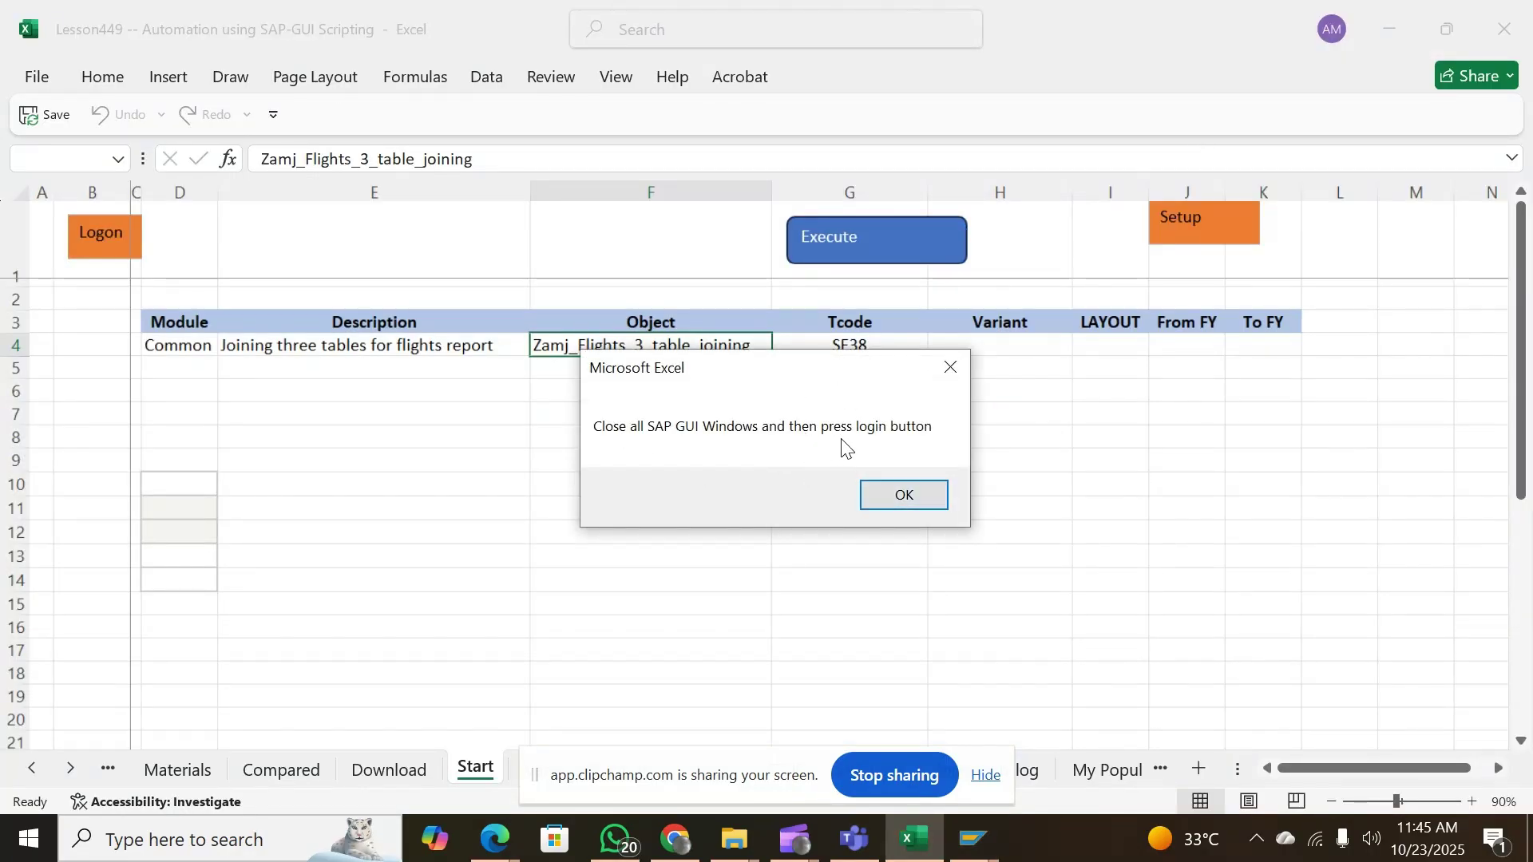
pyautogui.click(932, 495)
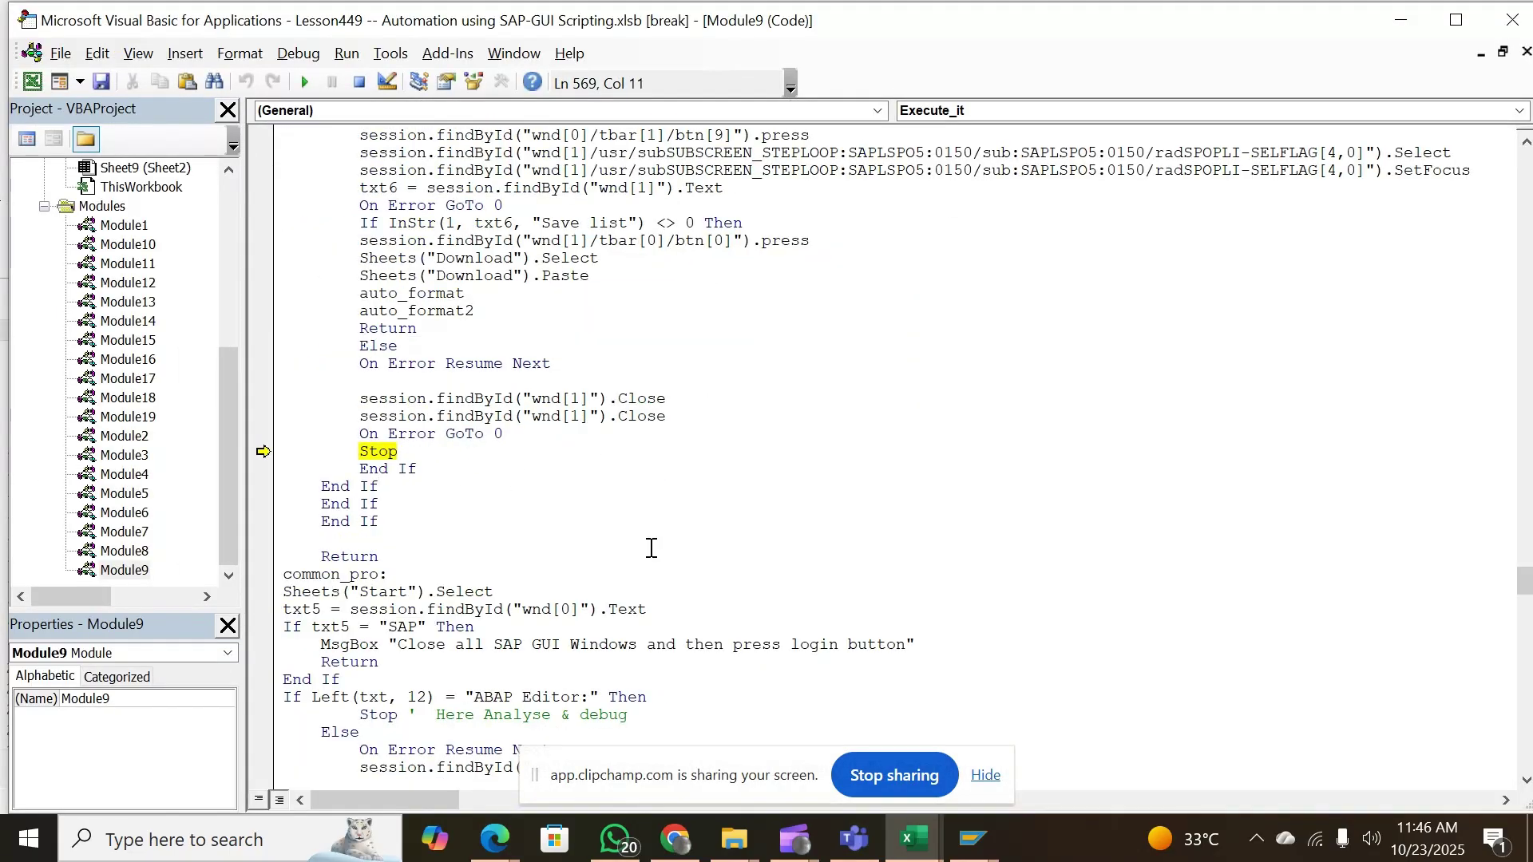
pyautogui.moveTo(972, 838)
pyautogui.click(34, 81)
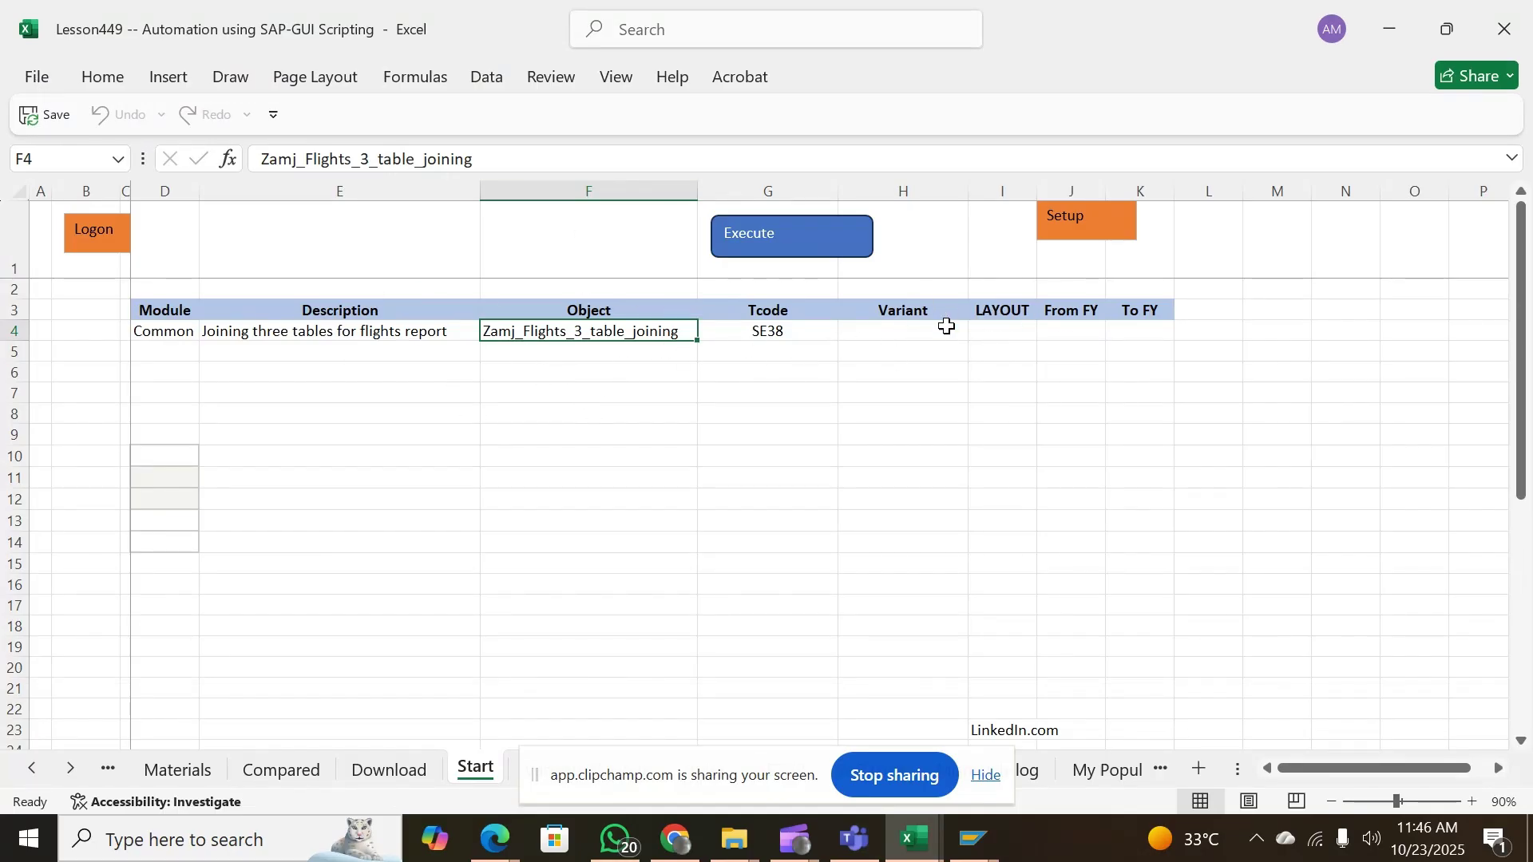
# End the paused macro and reset row 4's module to FICO
pyautogui.click(181, 332)
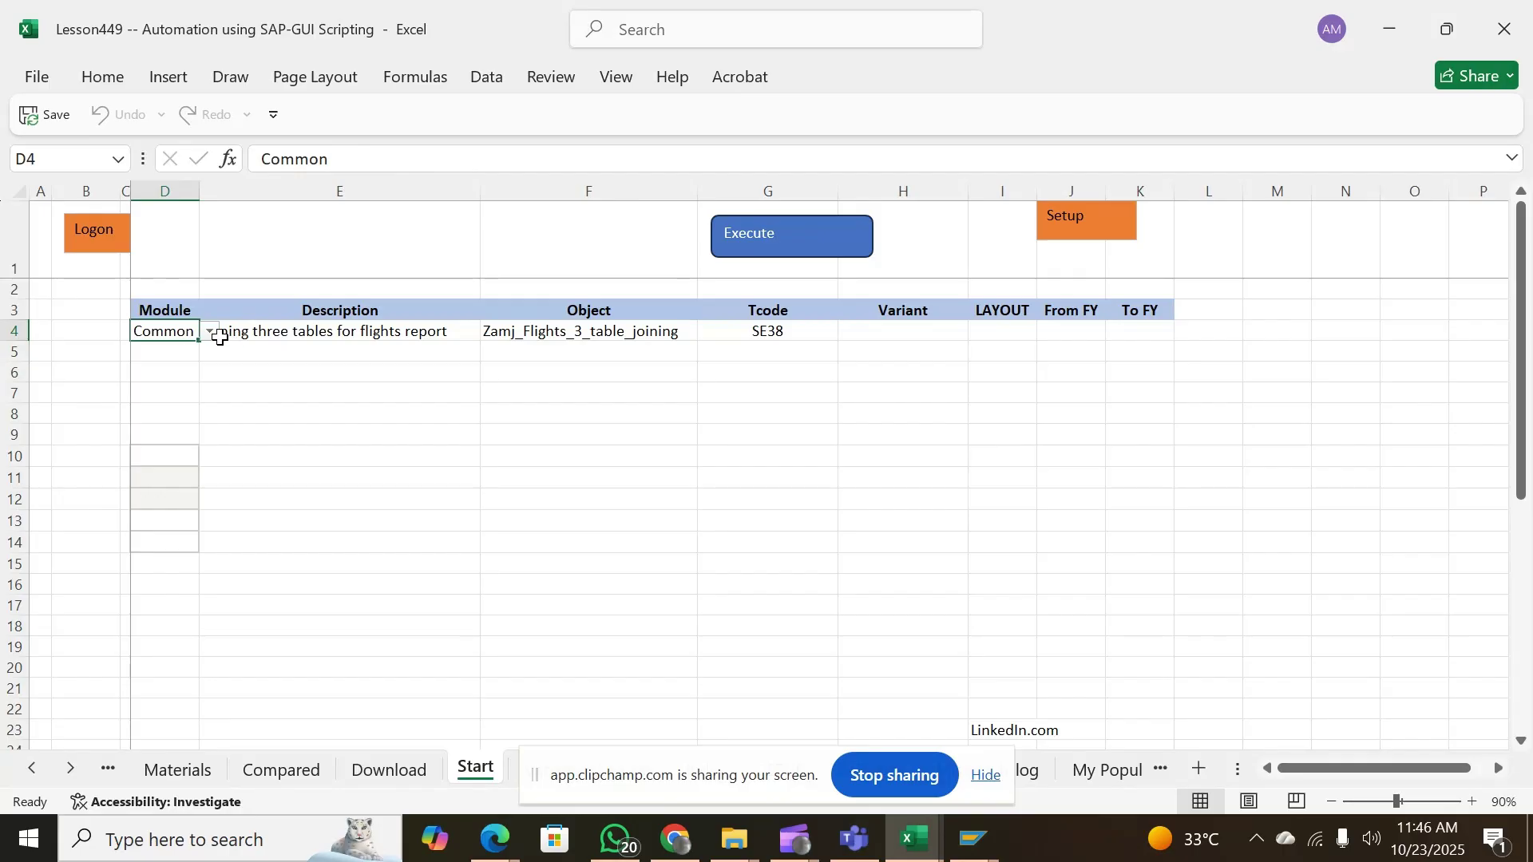
pyautogui.click(210, 333)
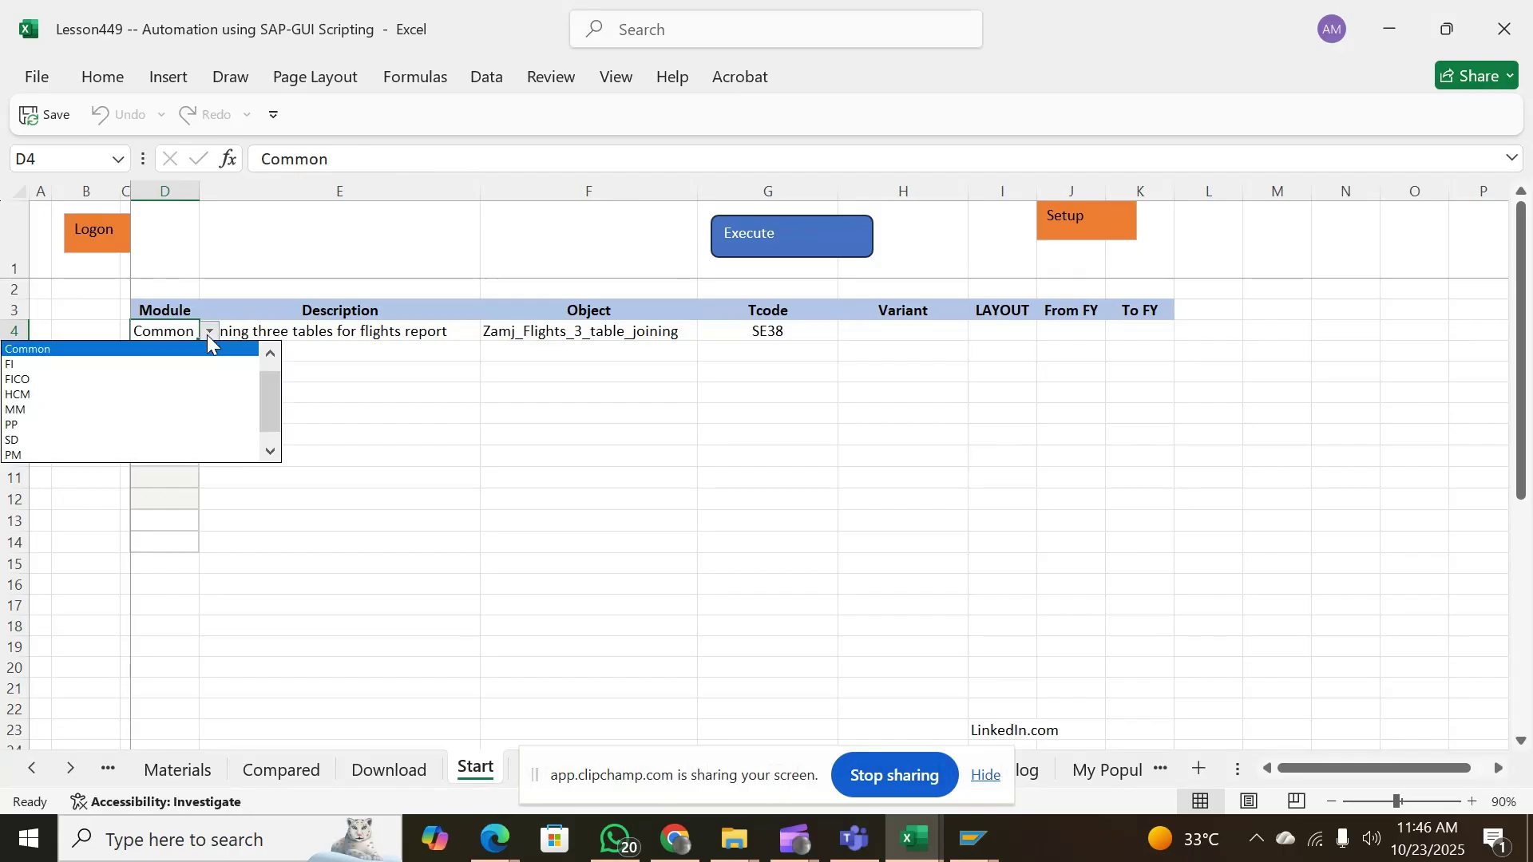
pyautogui.click(69, 381)
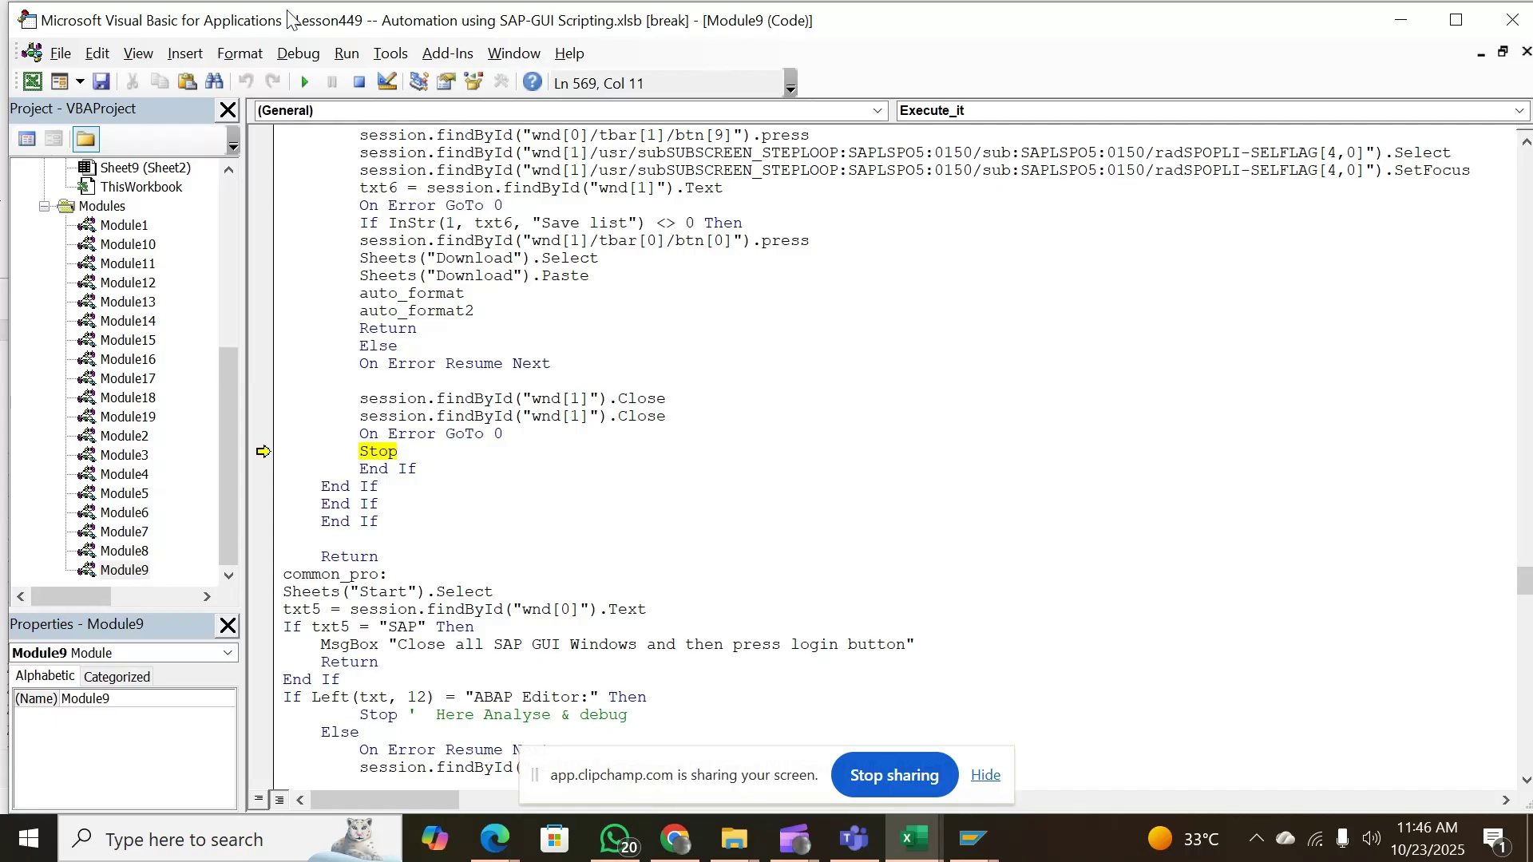
pyautogui.click(356, 83)
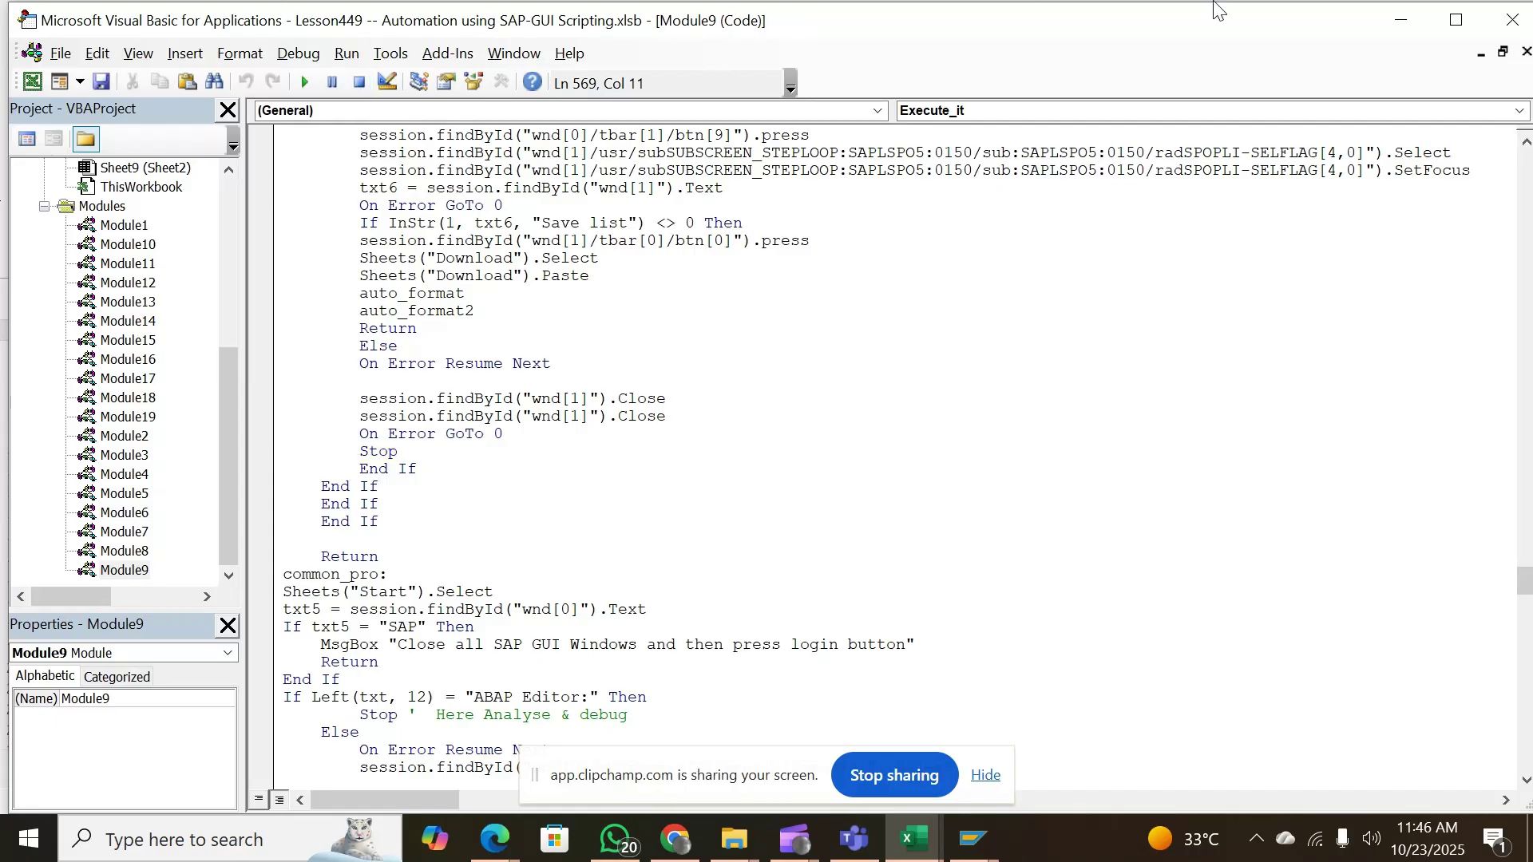
pyautogui.click(1511, 19)
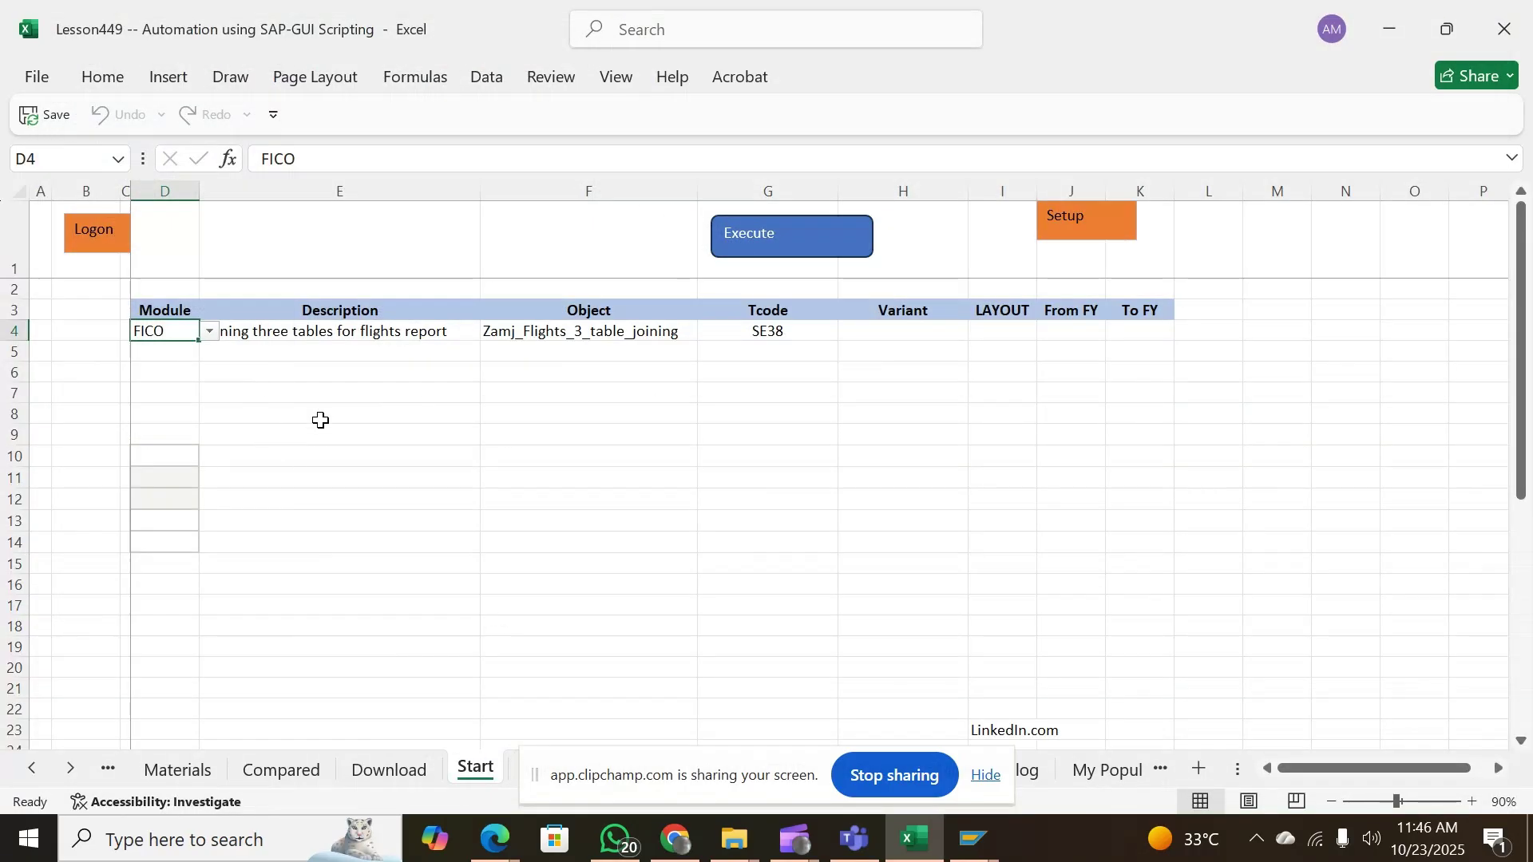
pyautogui.click(210, 331)
pyautogui.click(18, 366)
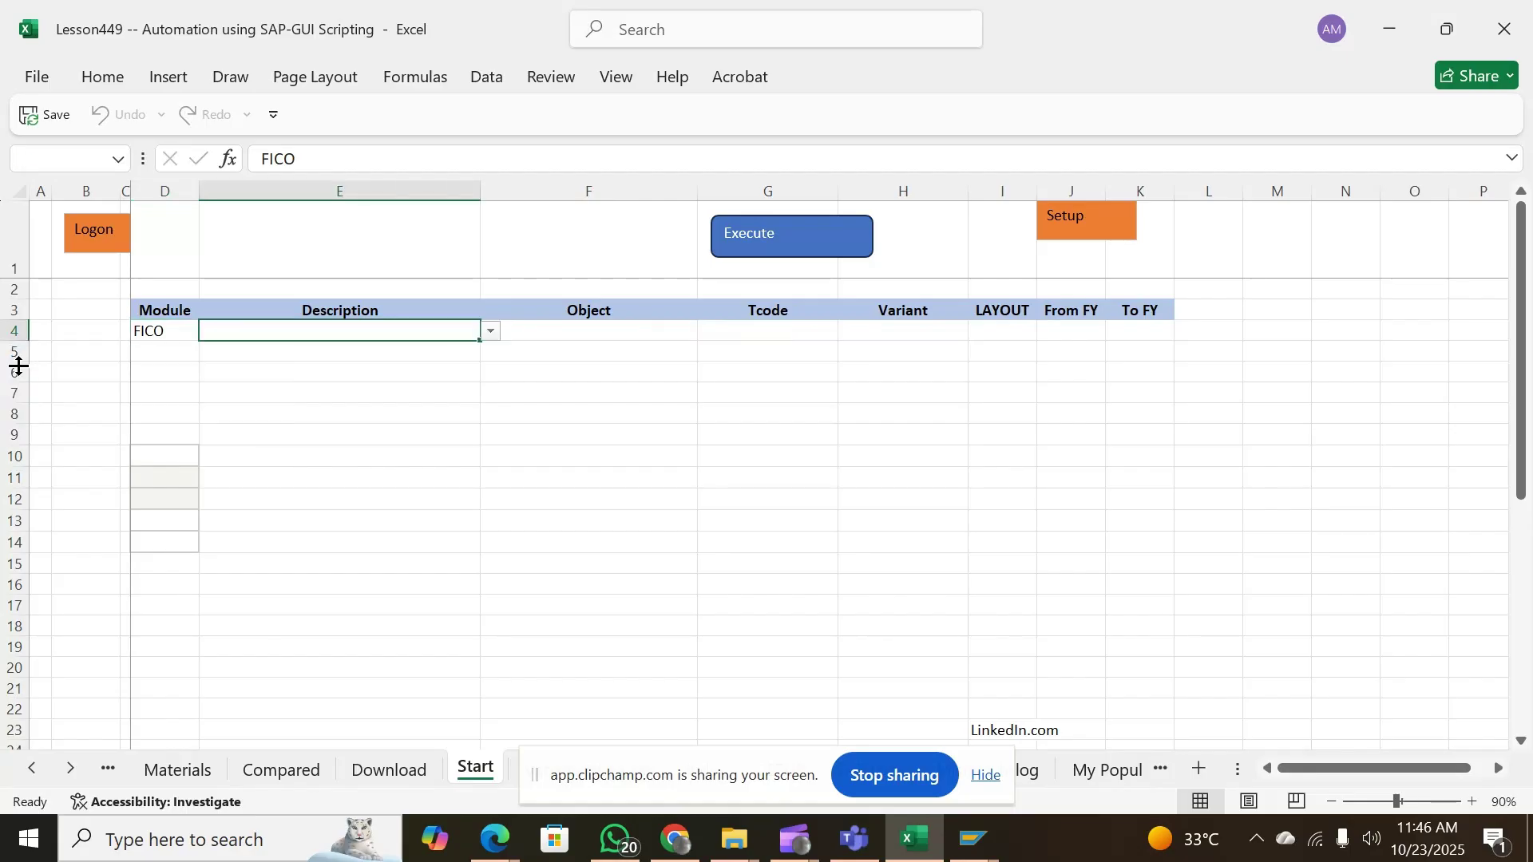
# Choose KOC4 Cost Analysis Report with variant SAP&03 and run the automation
pyautogui.click(492, 331)
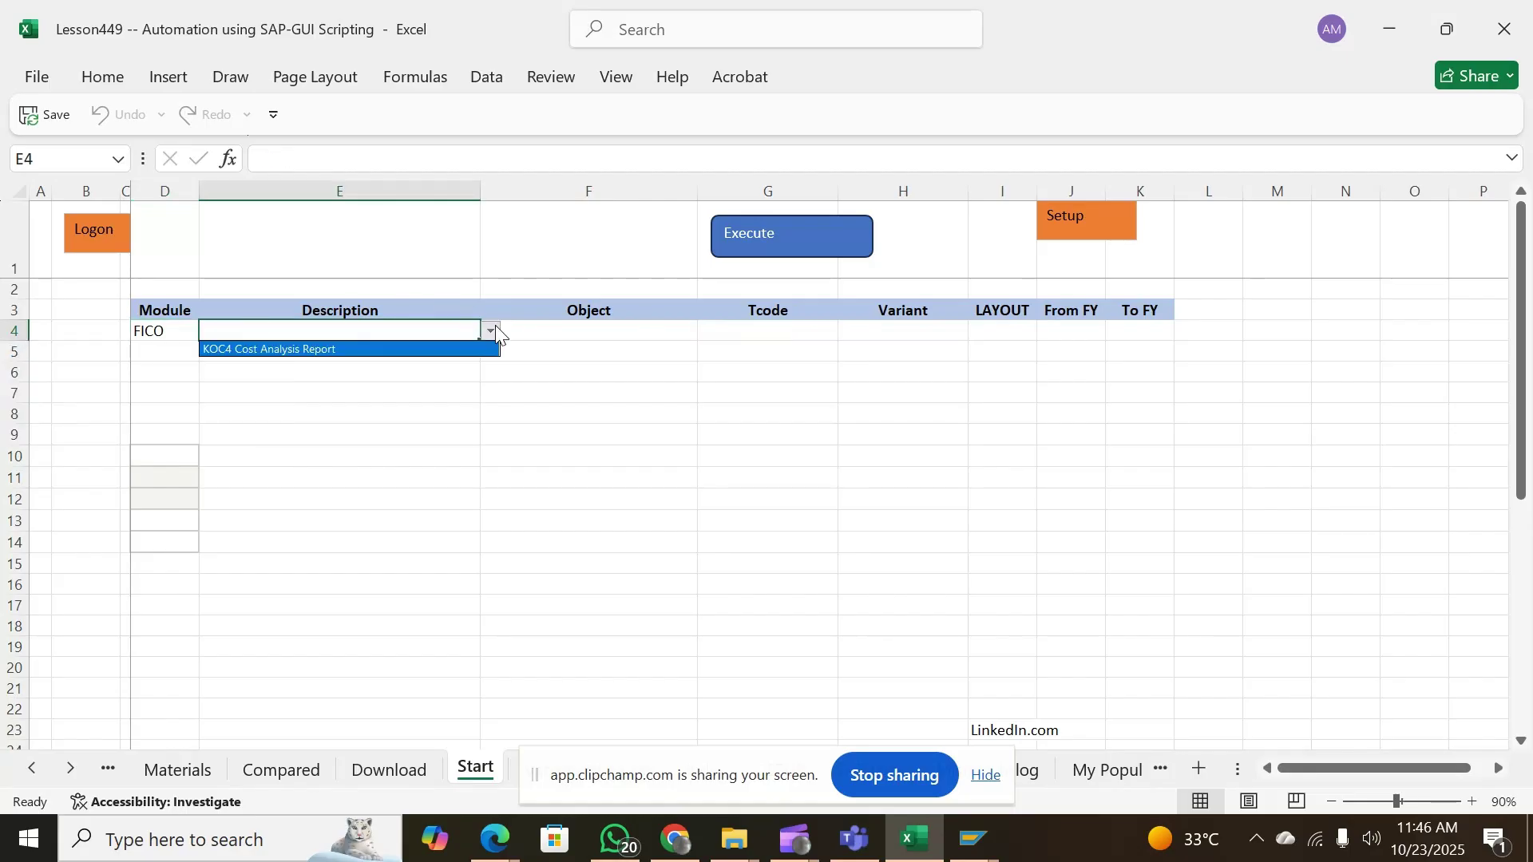
pyautogui.click(242, 349)
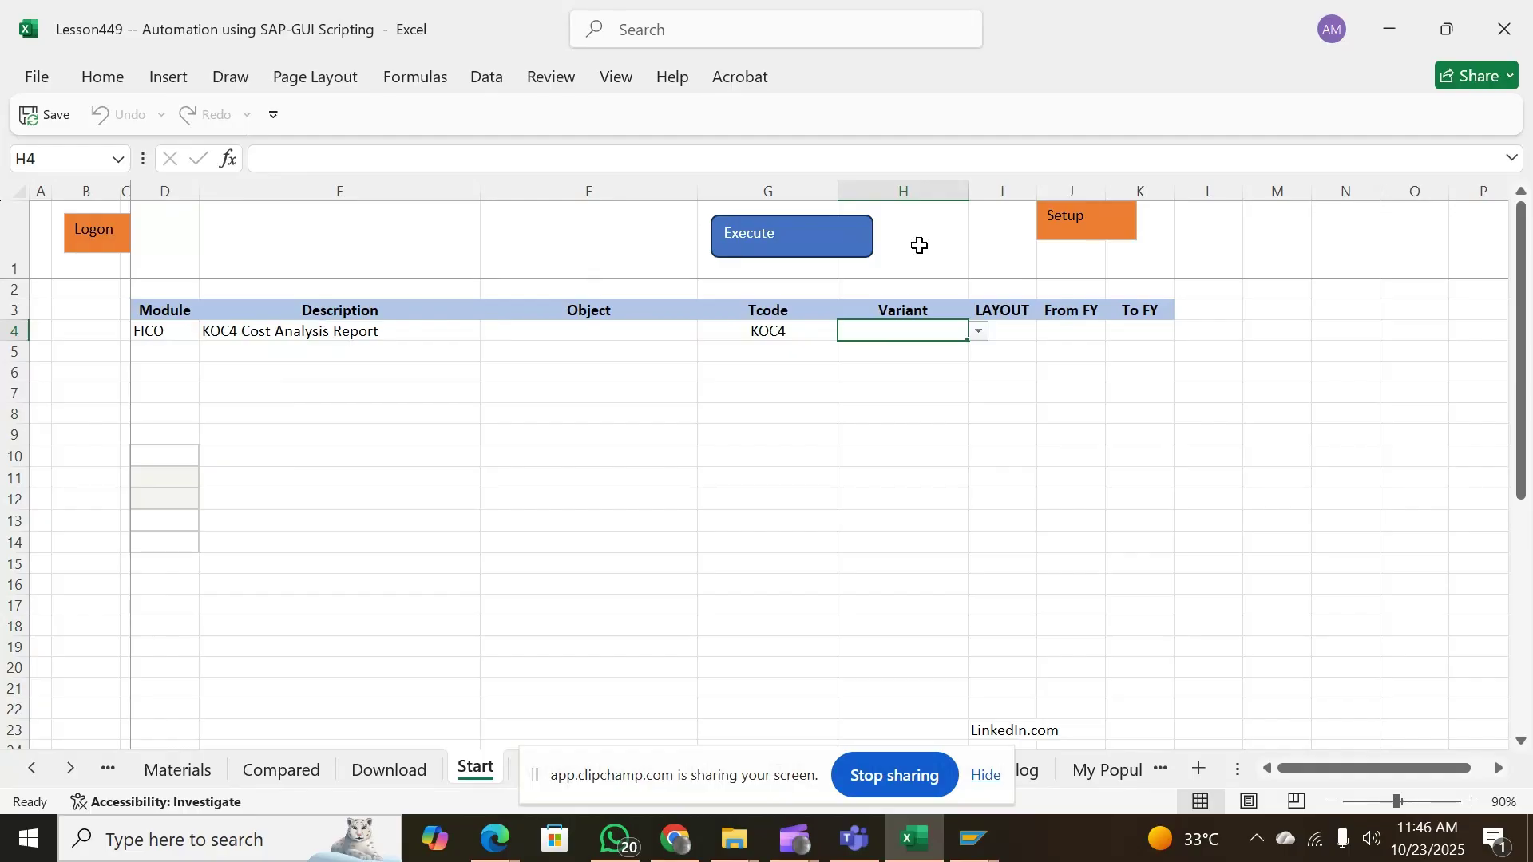
pyautogui.click(977, 330)
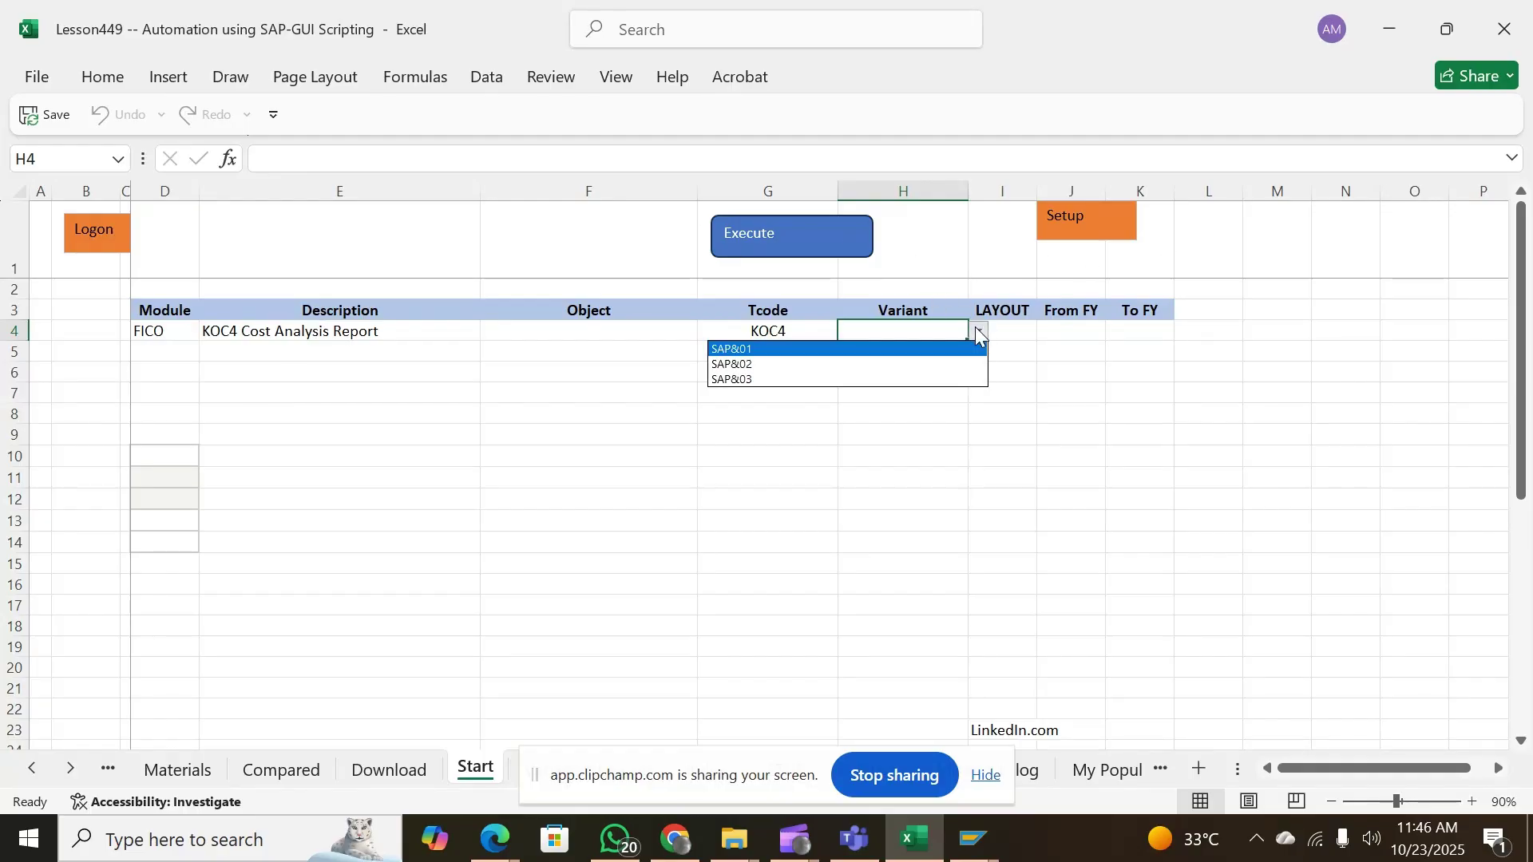
pyautogui.click(721, 380)
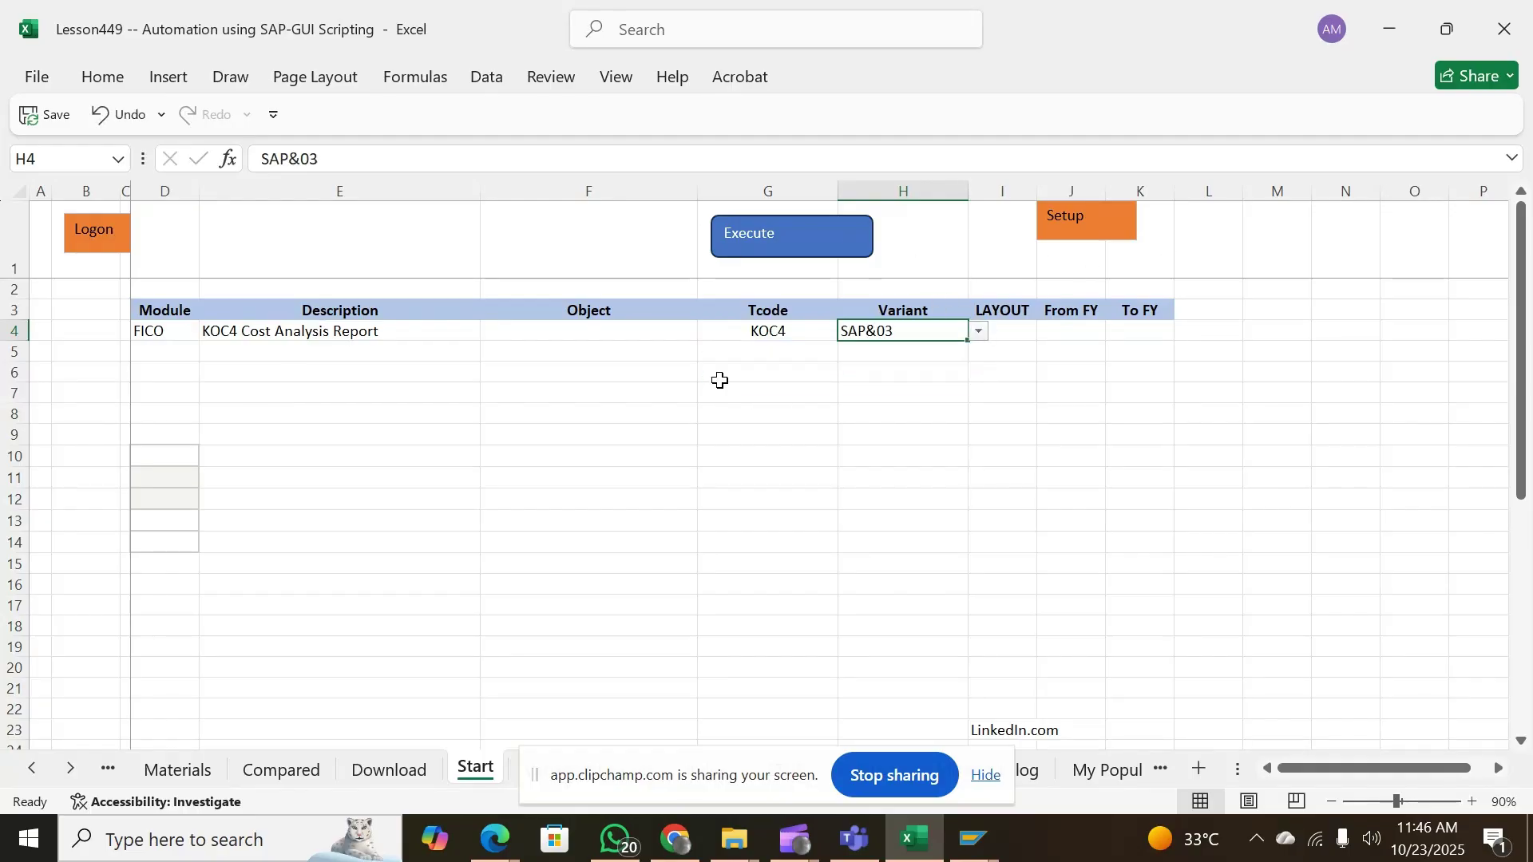
pyautogui.click(790, 236)
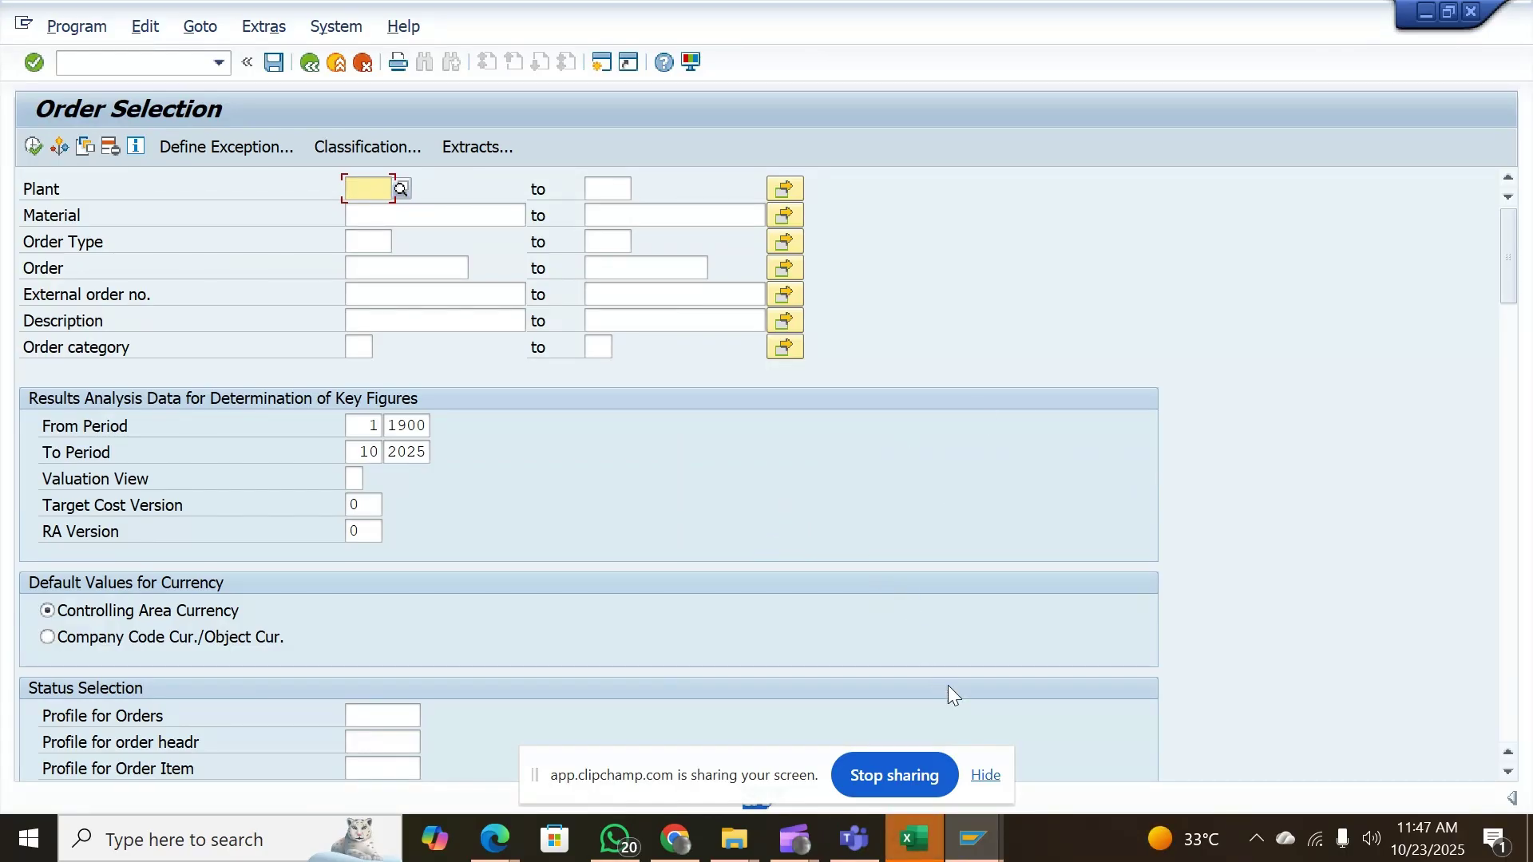
# Switch back to Excel once SAP shows the Order Selection screen
pyautogui.click(914, 838)
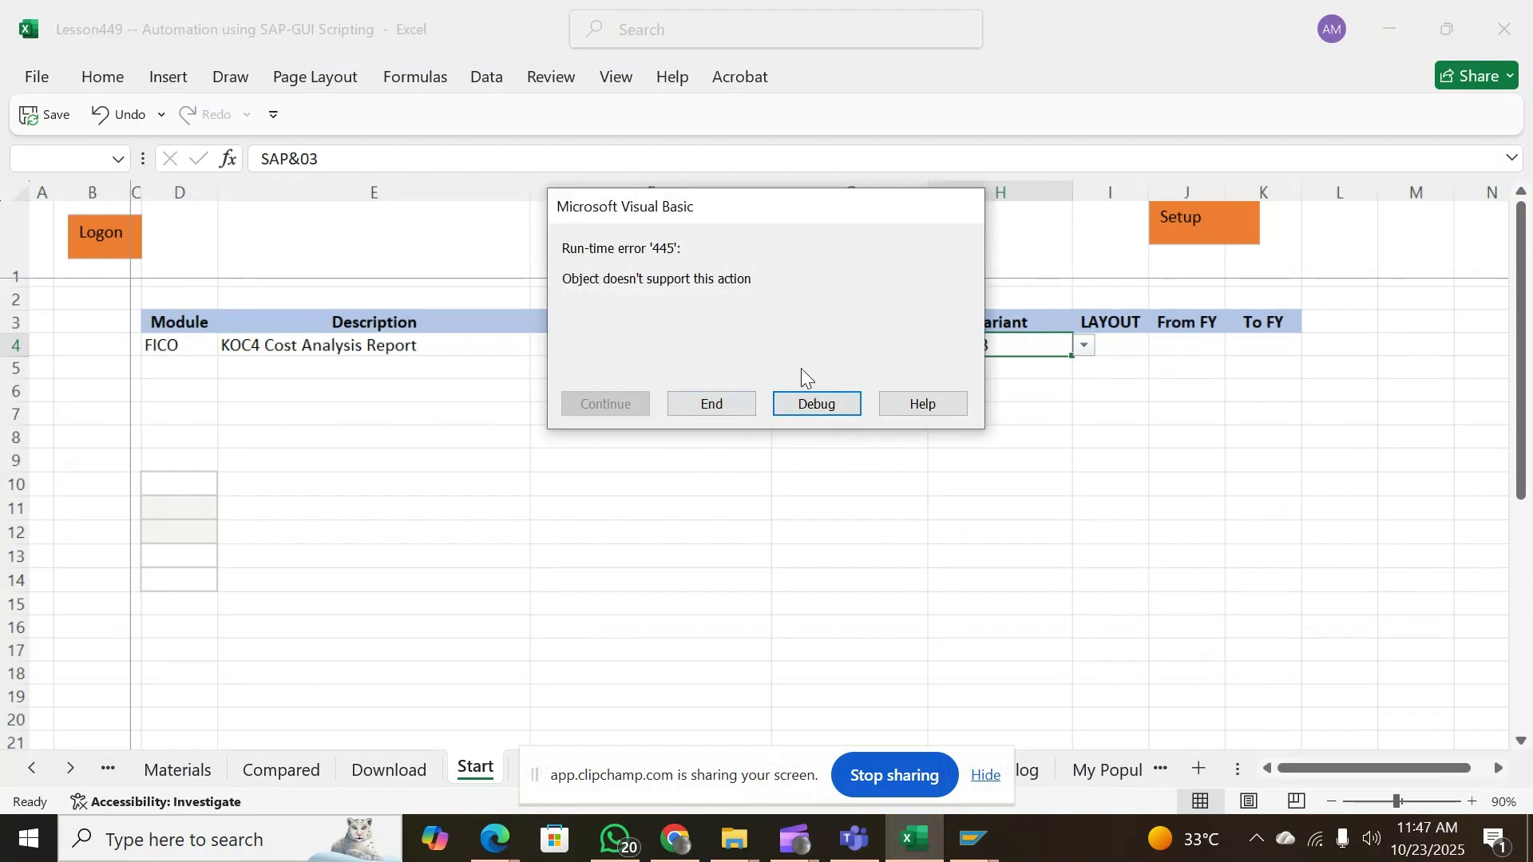
# End the run stopped by error 445 and move to the From FY cell J4
pyautogui.click(740, 398)
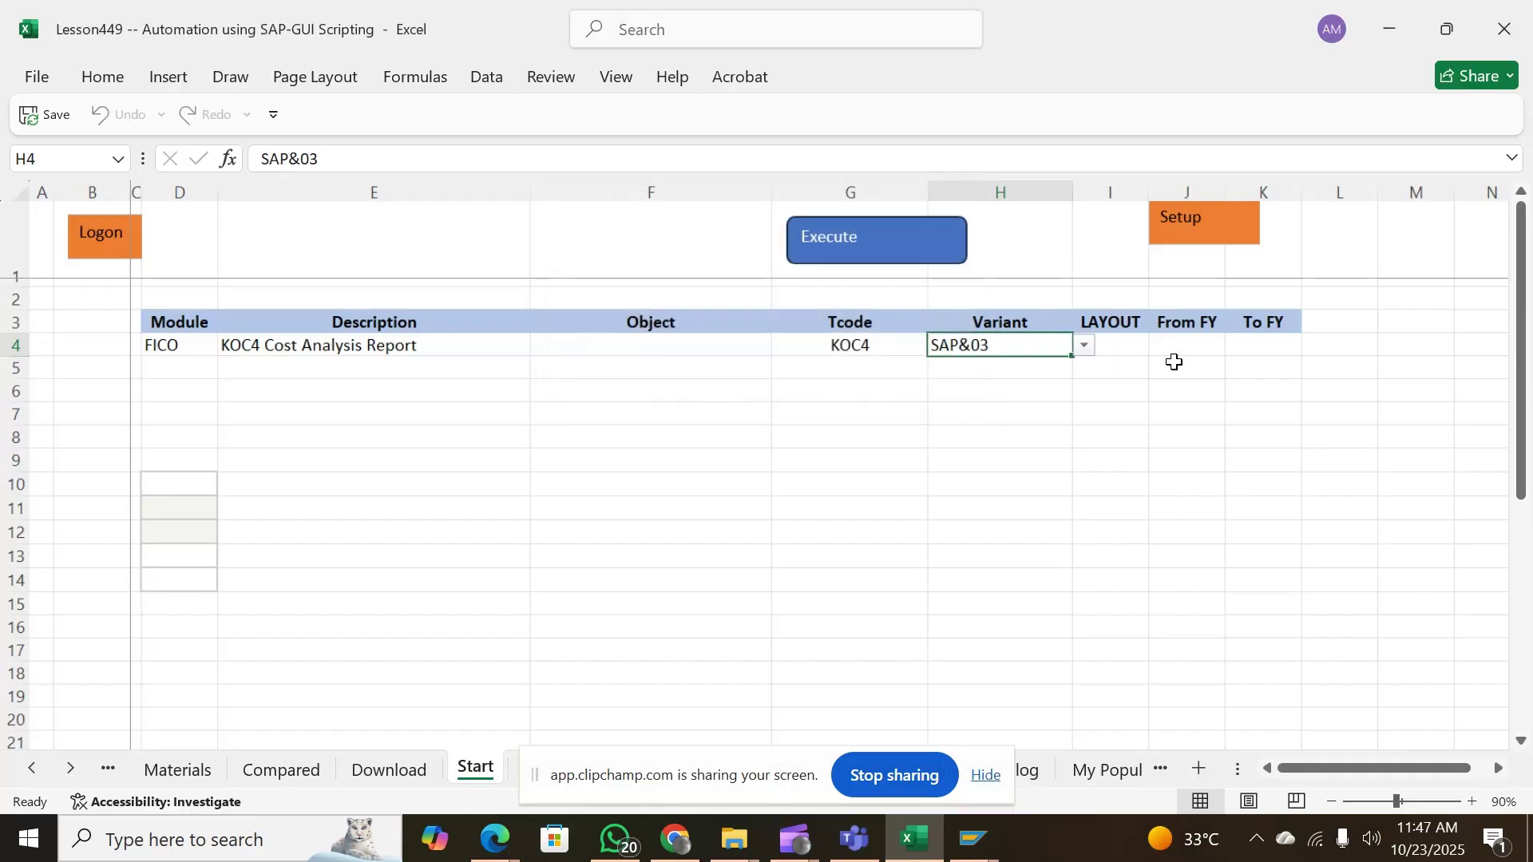
pyautogui.press('Down')
pyautogui.press('Right')
pyautogui.press('Right')
pyautogui.press('Right')
pyautogui.press('Right')
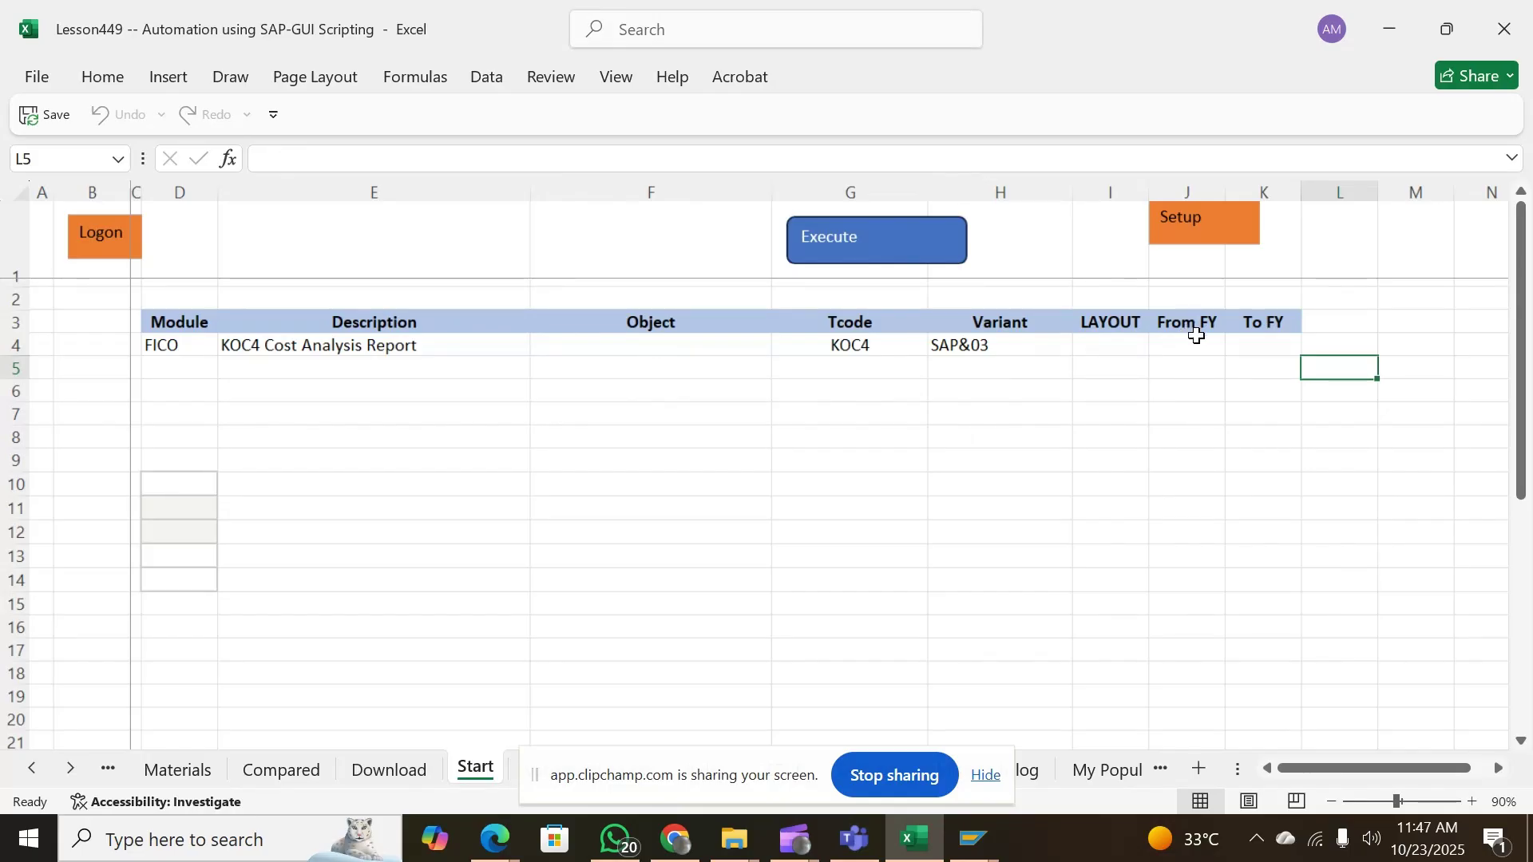
pyautogui.press('Up')
pyautogui.press('Down')
pyautogui.press('Left')
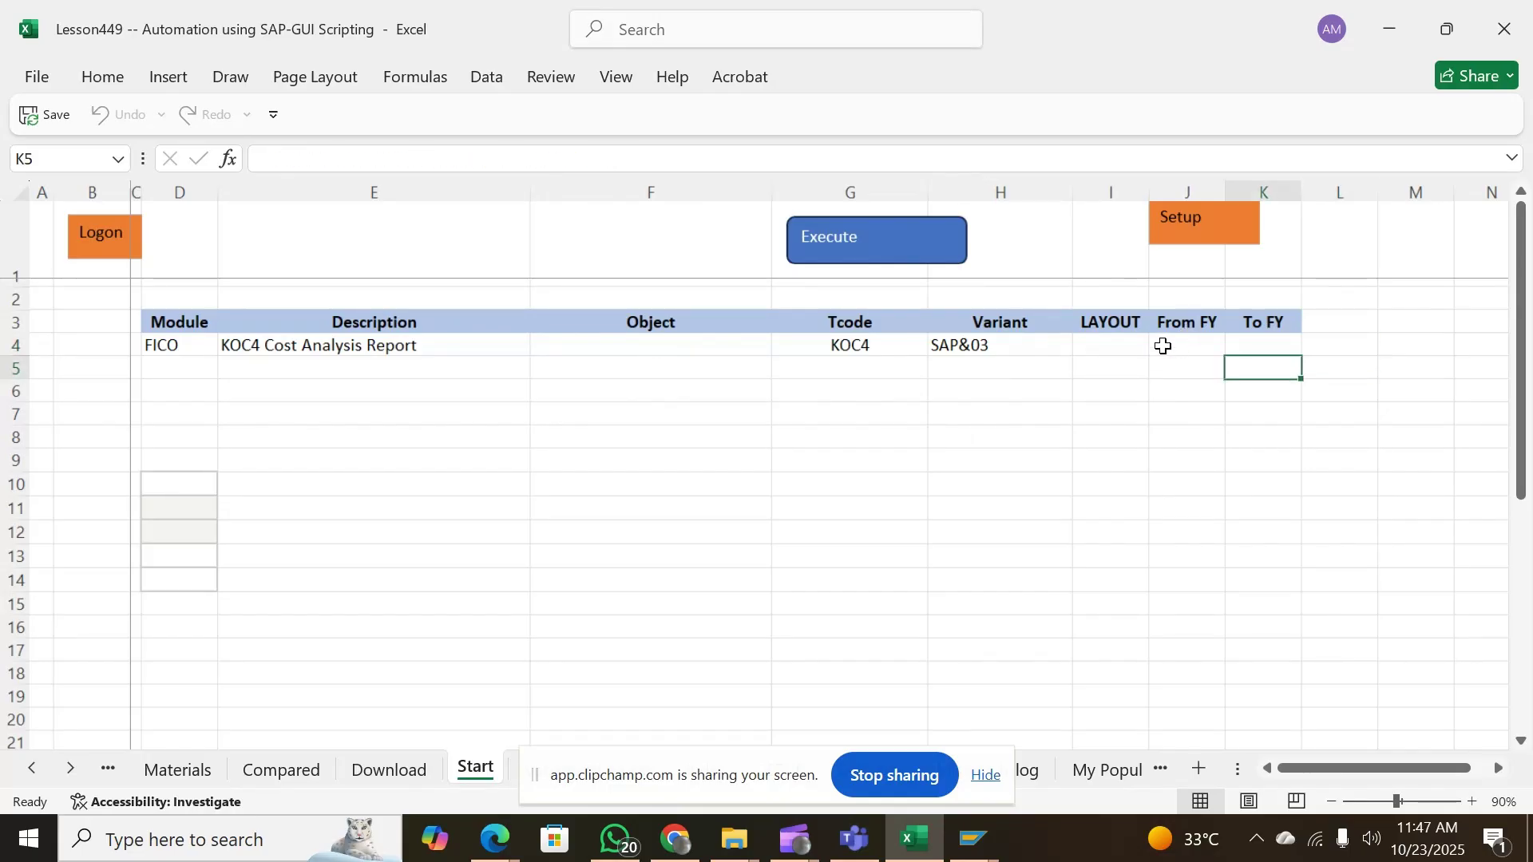
pyautogui.press('Up')
pyautogui.press('Left')
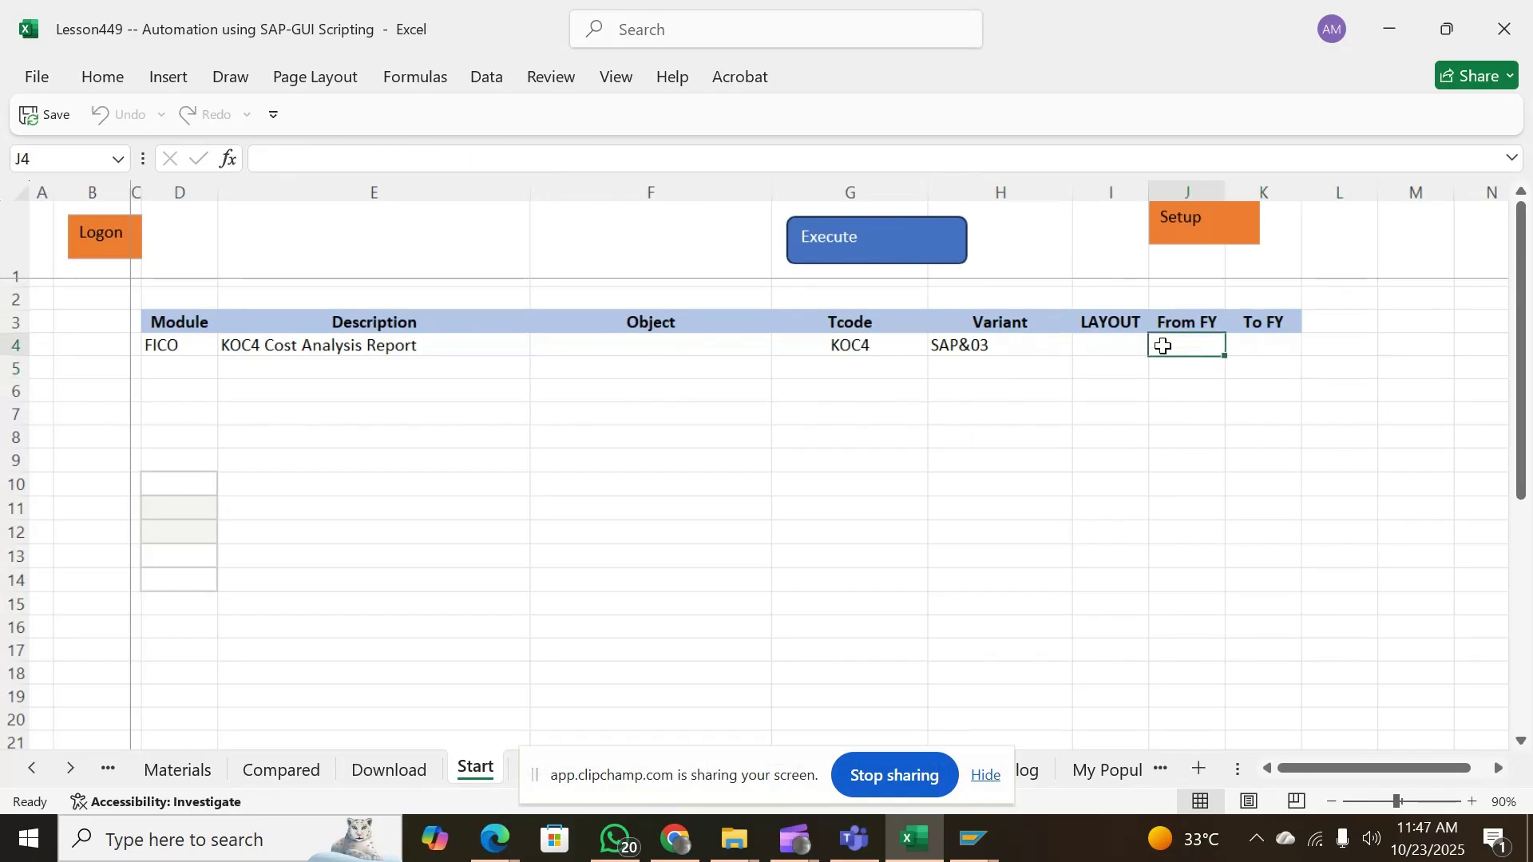
# Enter From FY 2019 and To FY 2023, then run the automation again
pyautogui.write('2019')
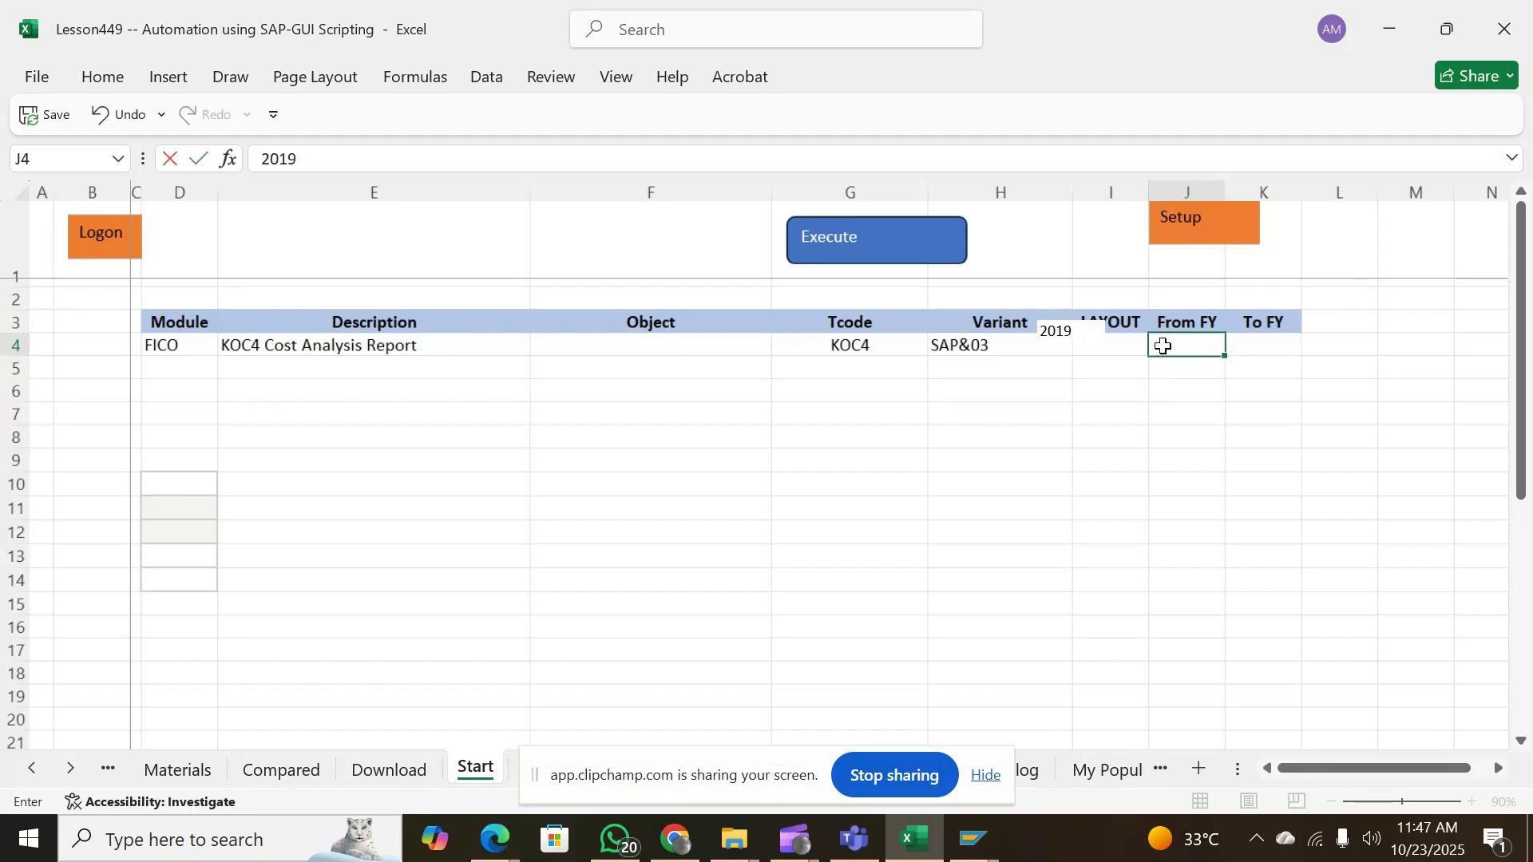
pyautogui.press('Tab')
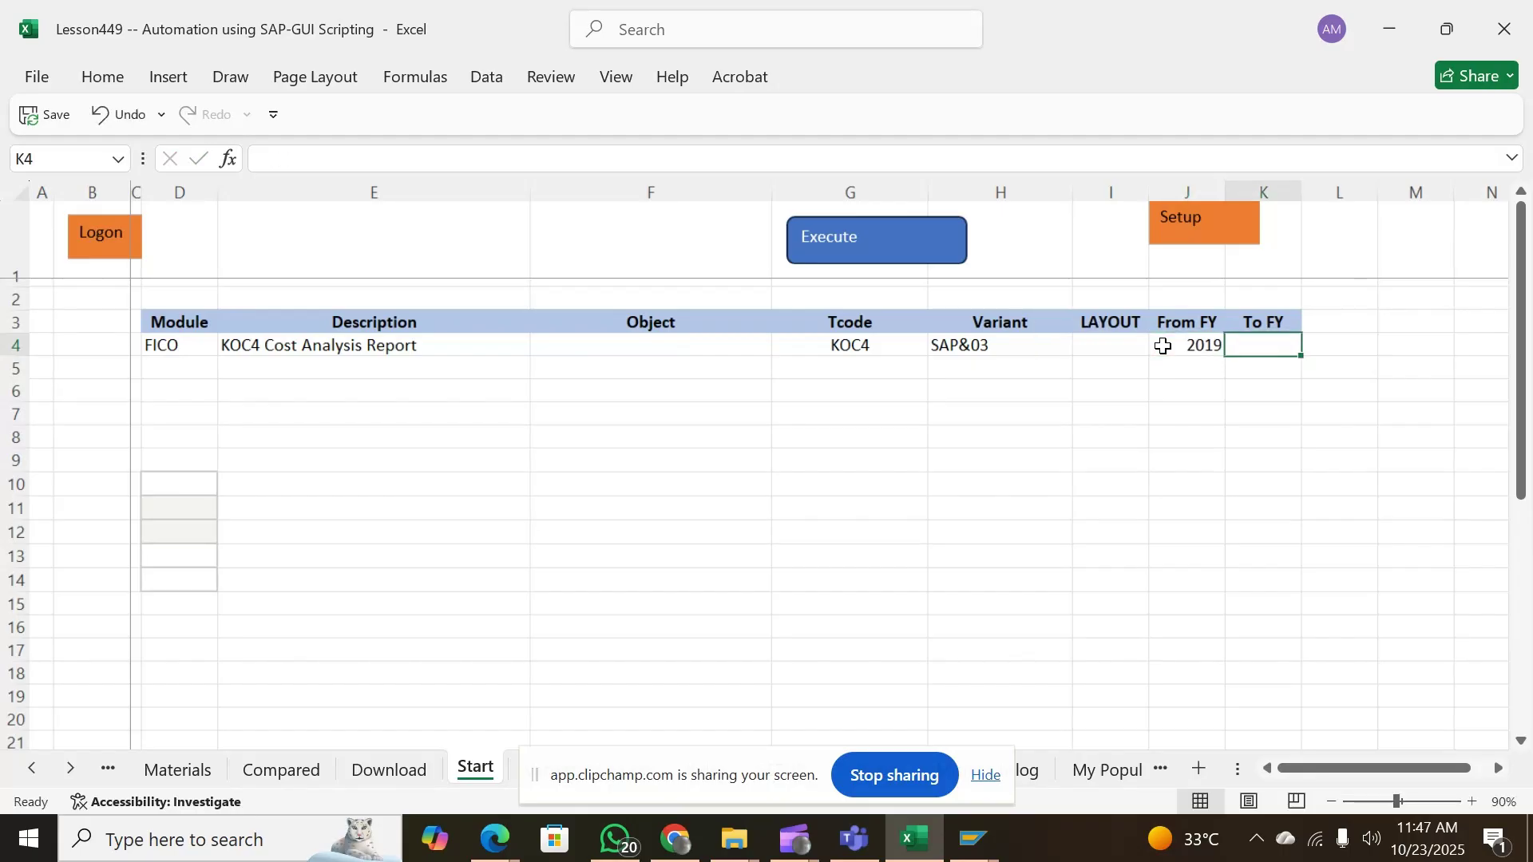
pyautogui.write('2023')
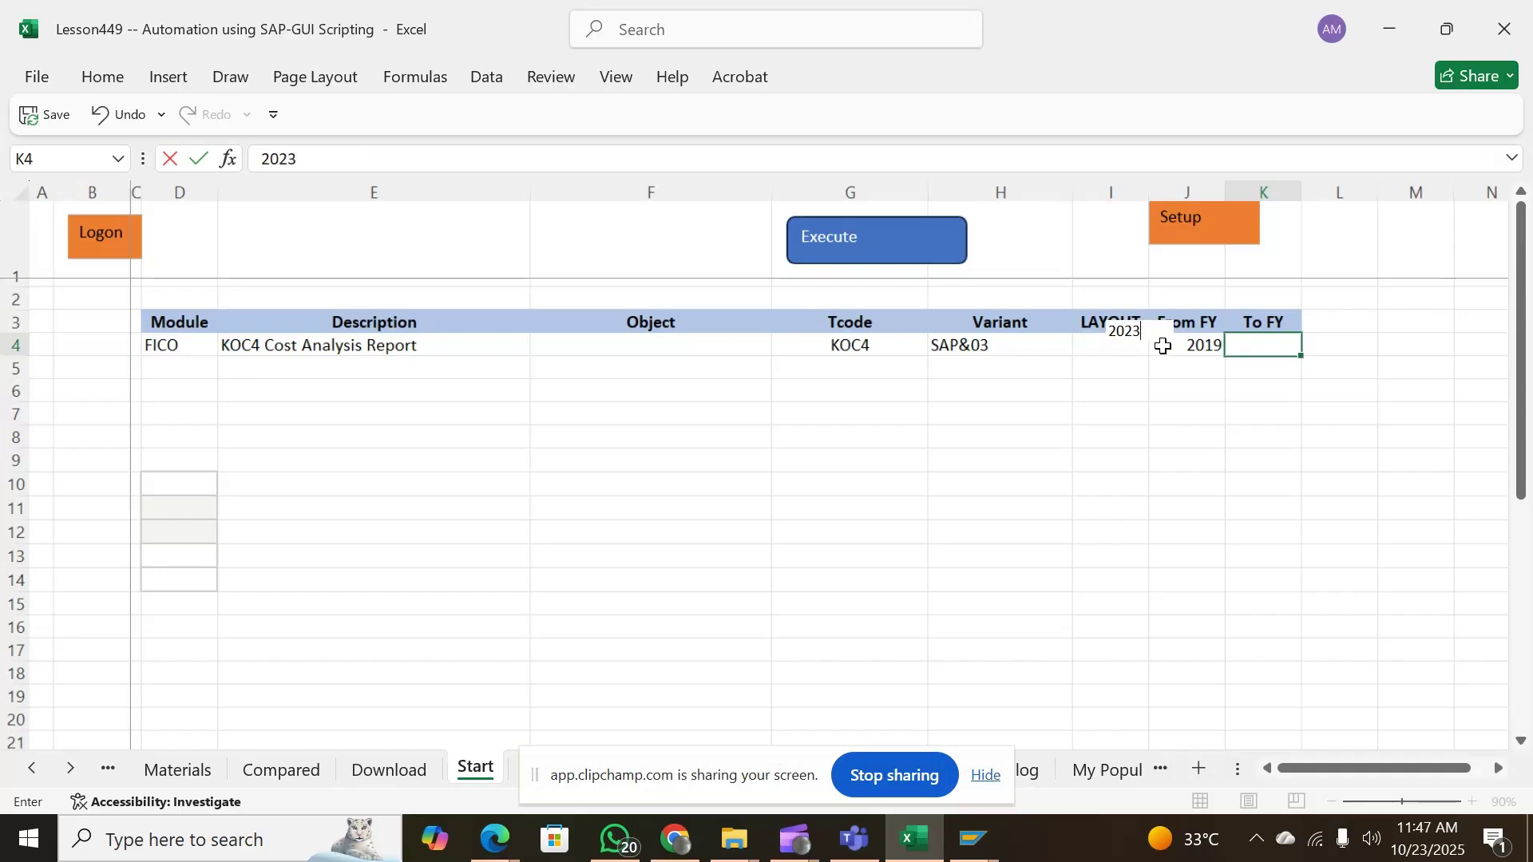
pyautogui.press('Return')
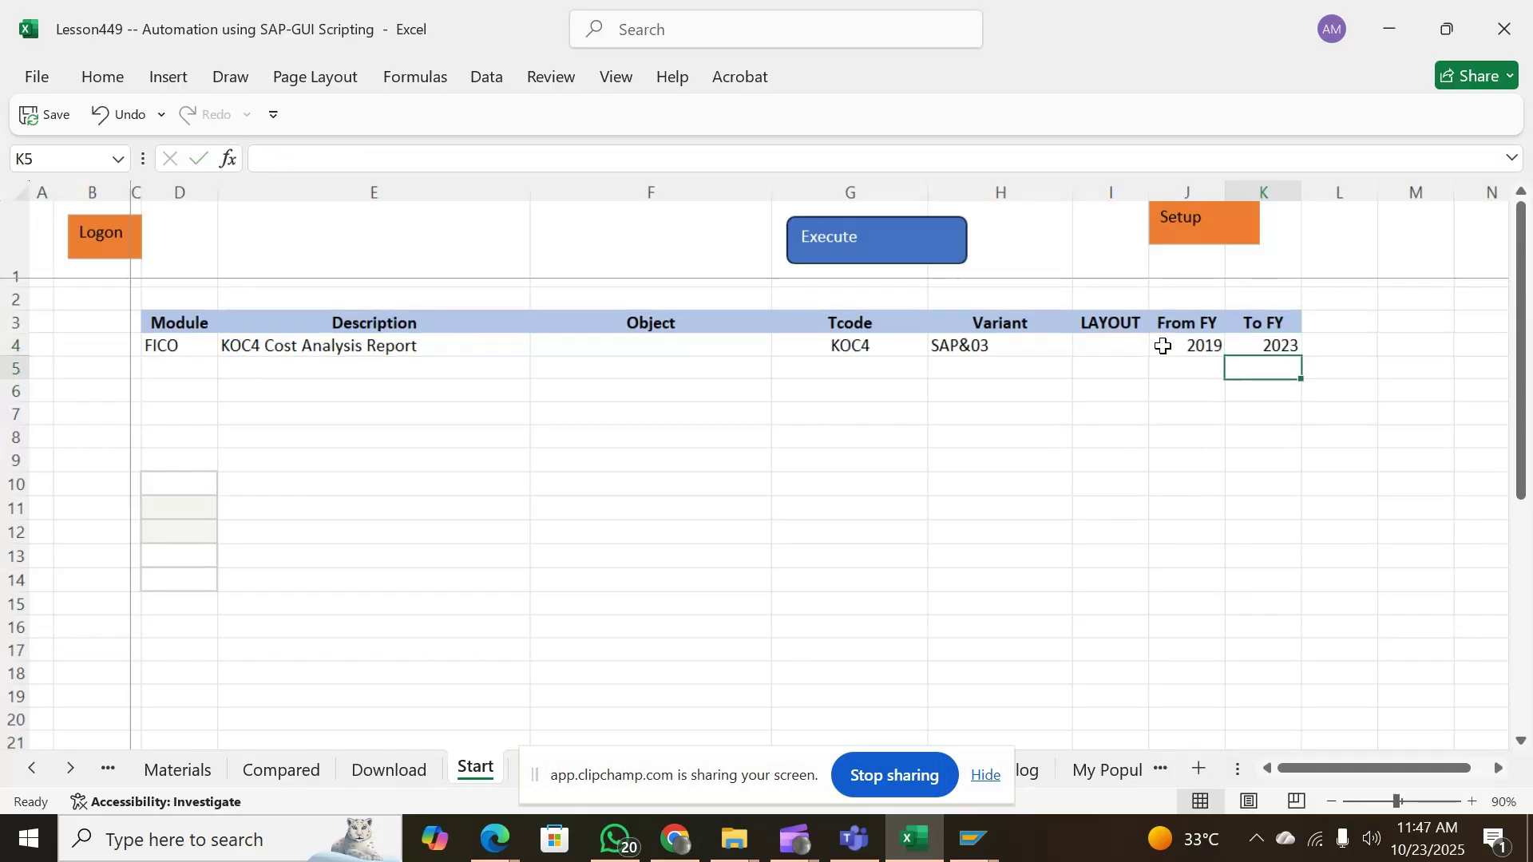
pyautogui.click(850, 241)
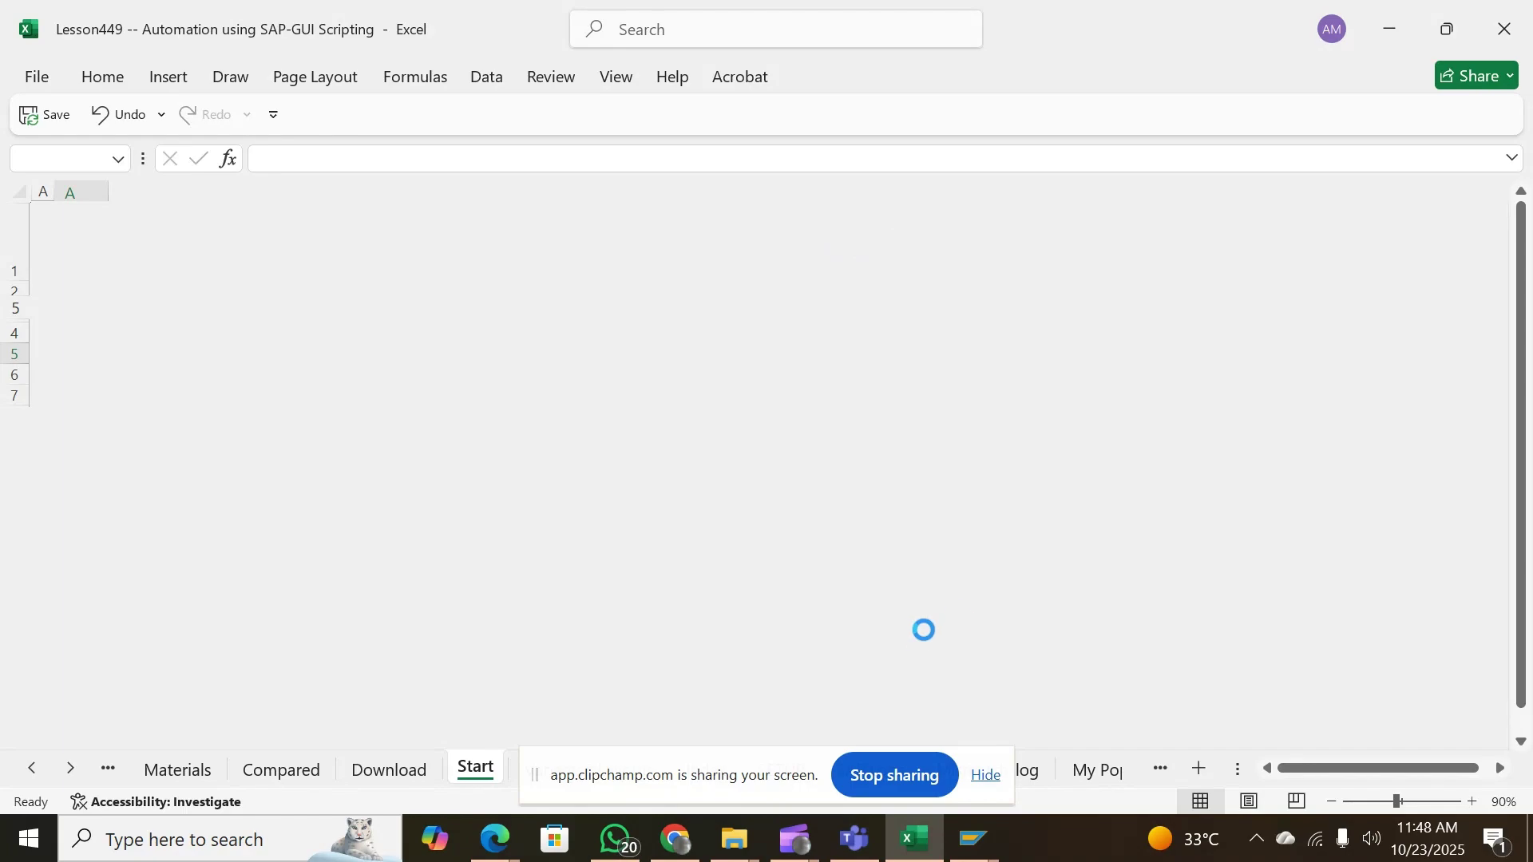
# Bring the Order Selection window forward and close the layout chooser to see the order costs
pyautogui.click(974, 839)
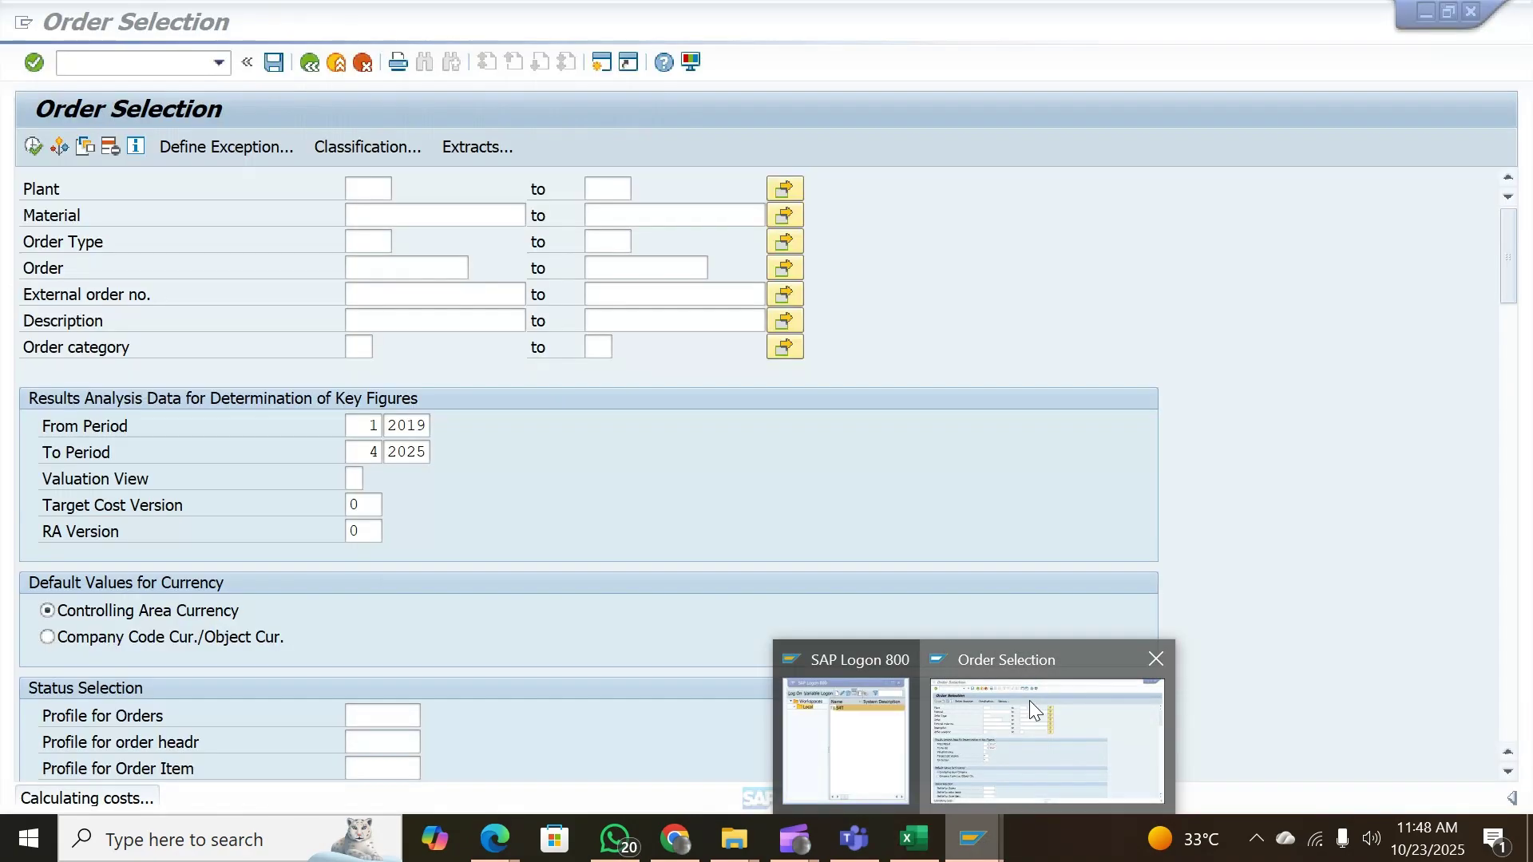
pyautogui.click(1030, 706)
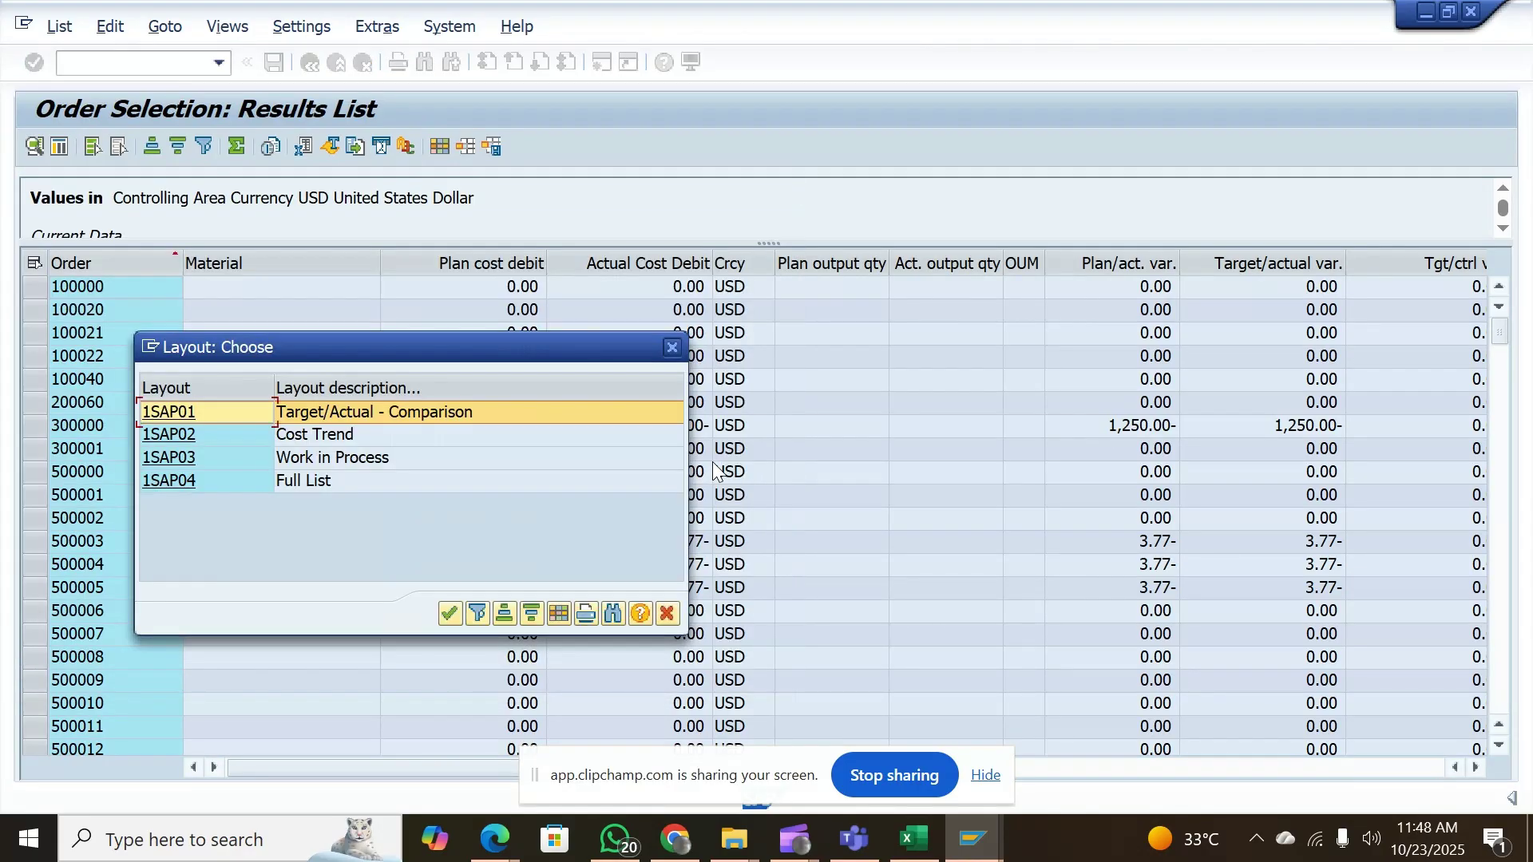
pyautogui.press('Escape')
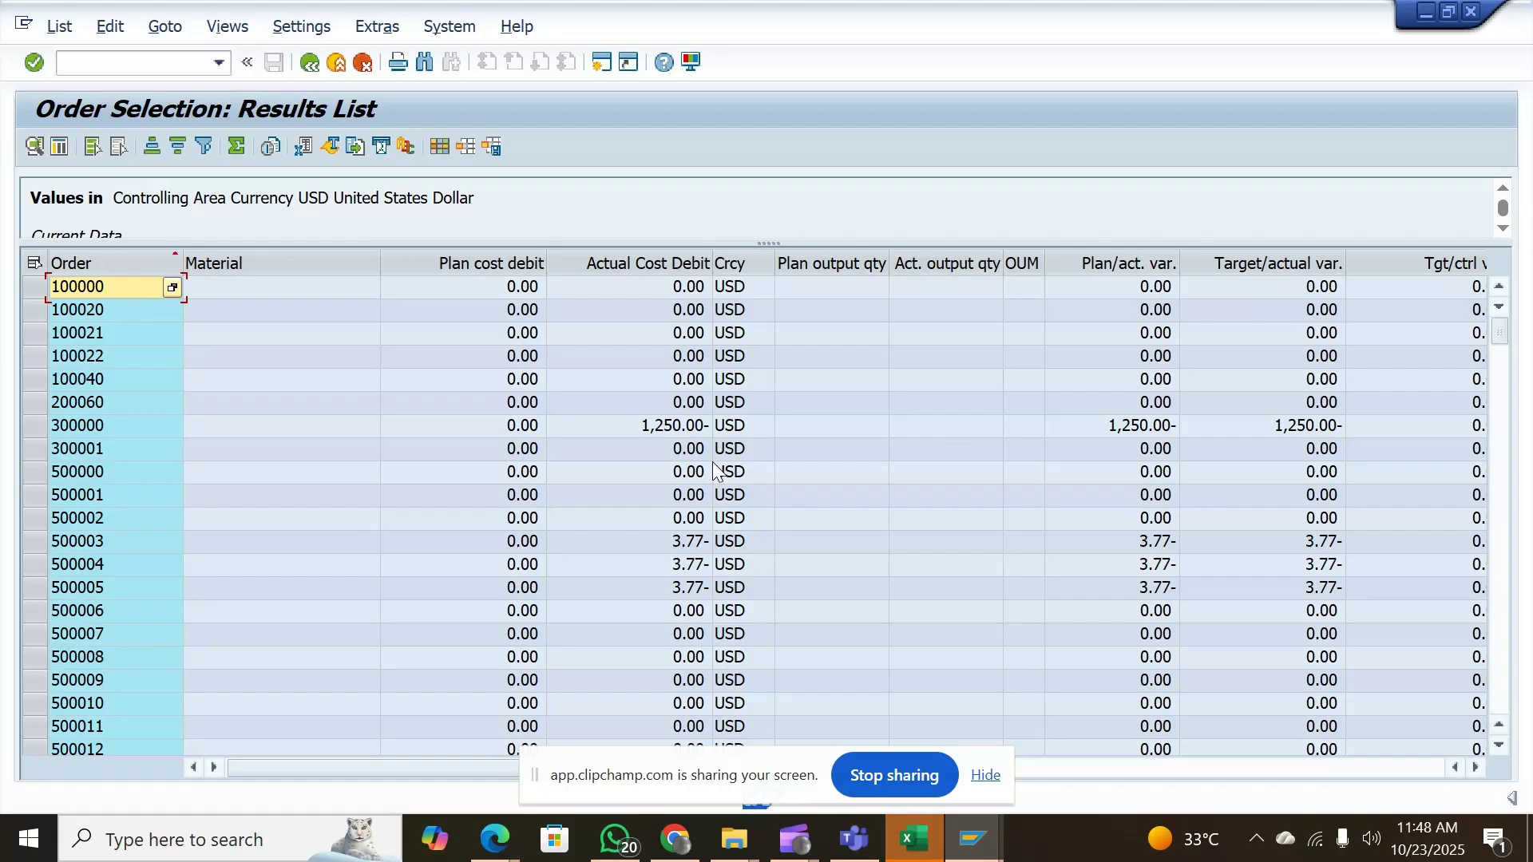
# Debug run-time error 619 to view the failing Execute_it line, then reset the macro
pyautogui.click(914, 838)
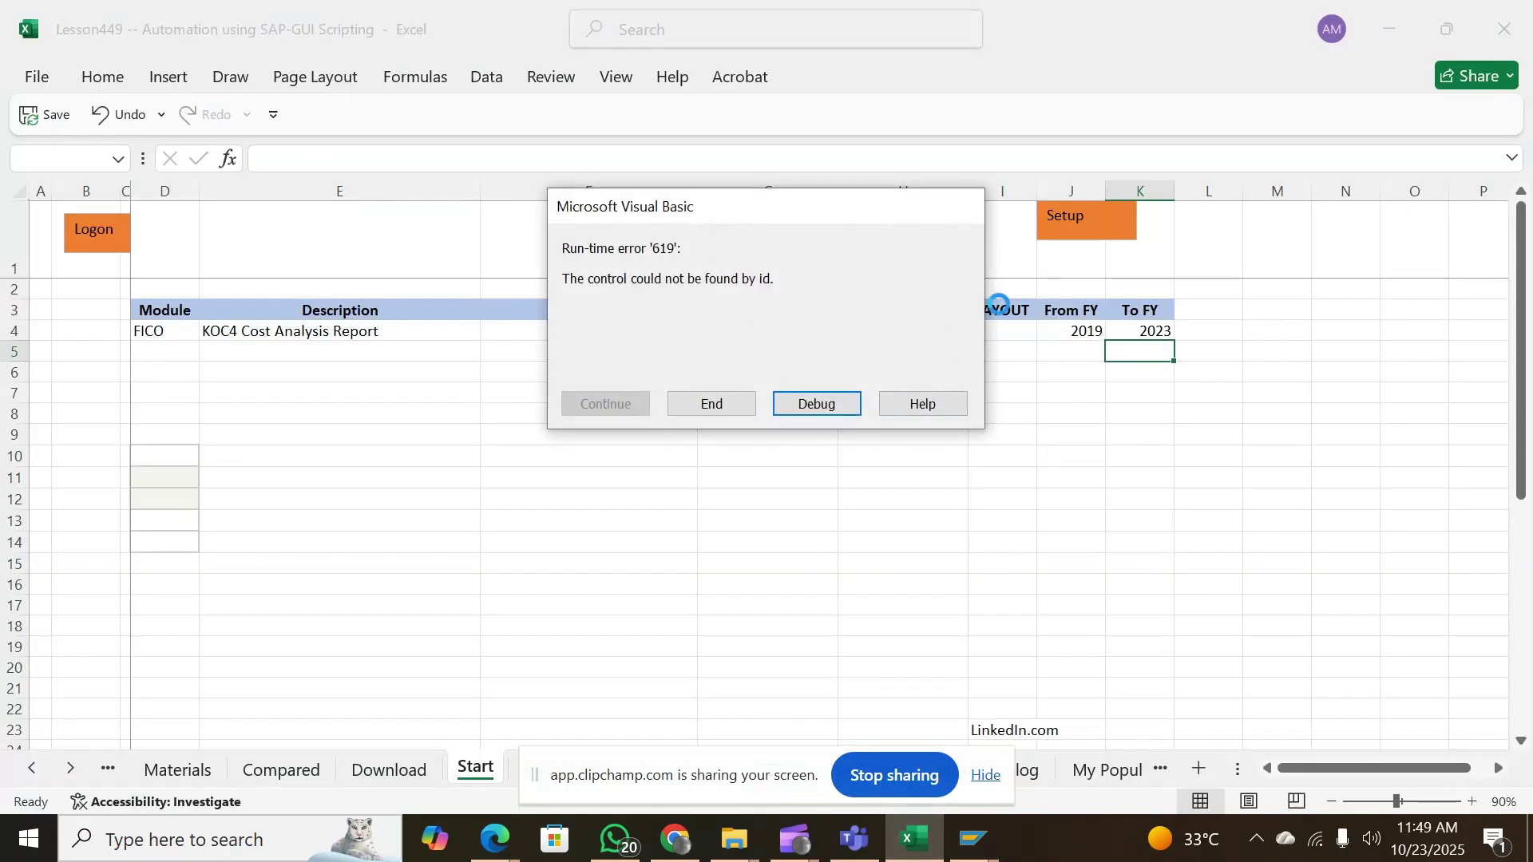
pyautogui.click(827, 417)
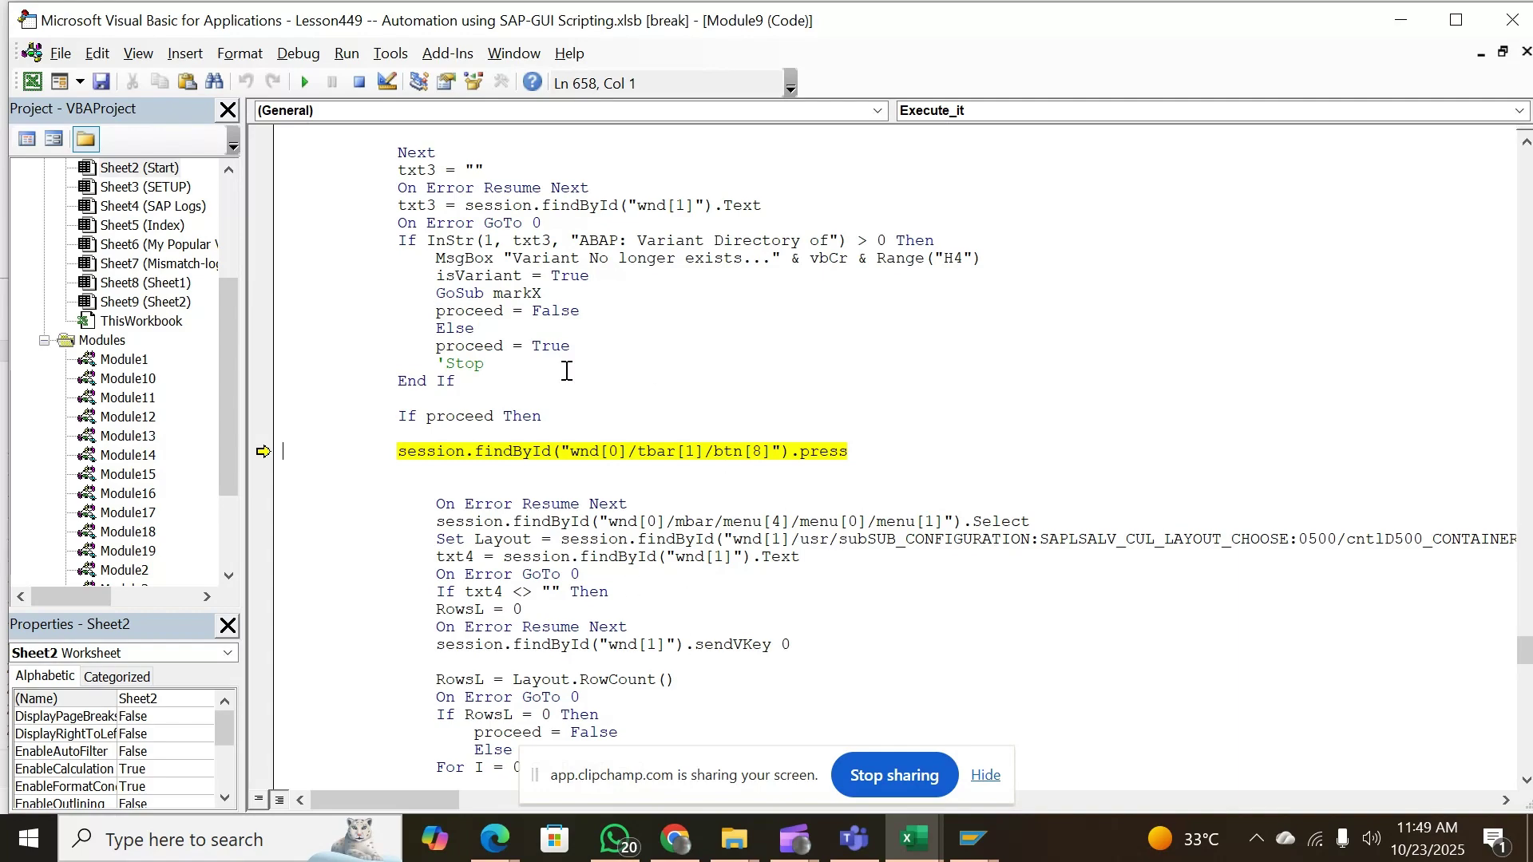
pyautogui.click(358, 83)
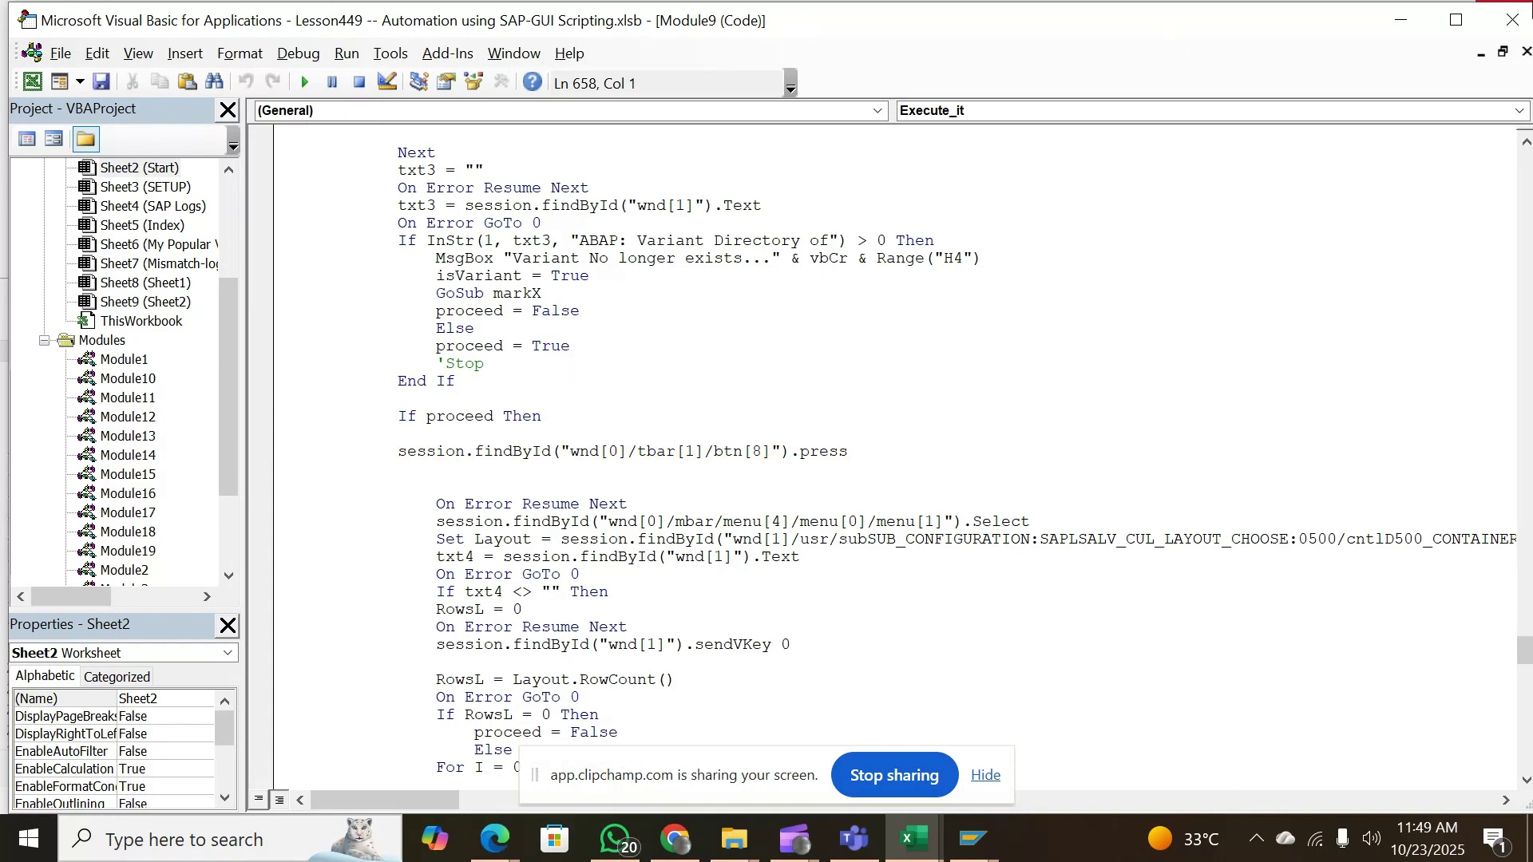
# Set row 4 to FI Vendor Payment History, check From FY, and run the automation
pyautogui.click(1512, 19)
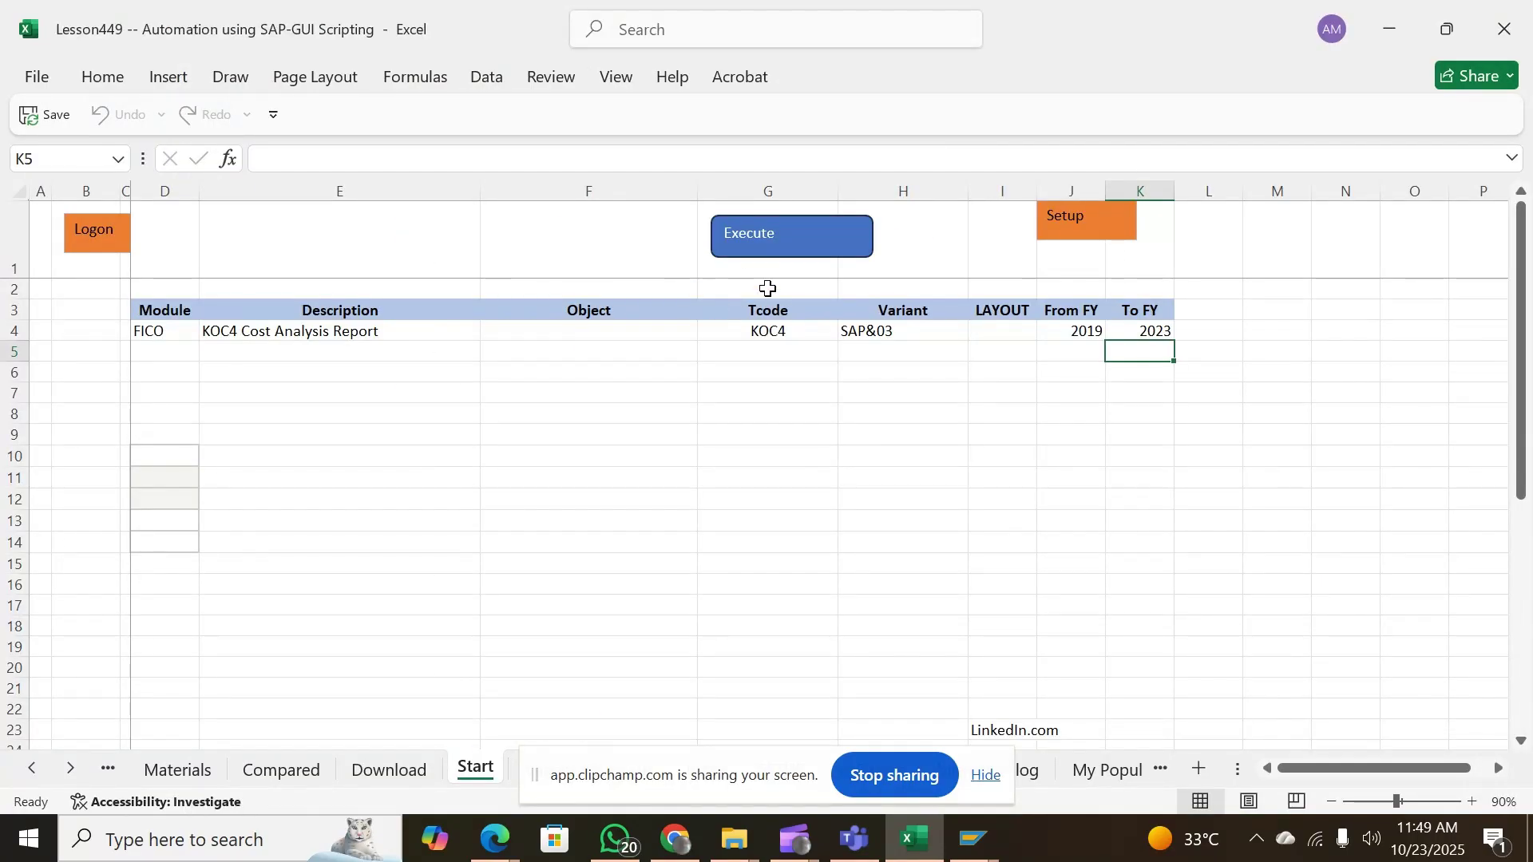
pyautogui.click(166, 333)
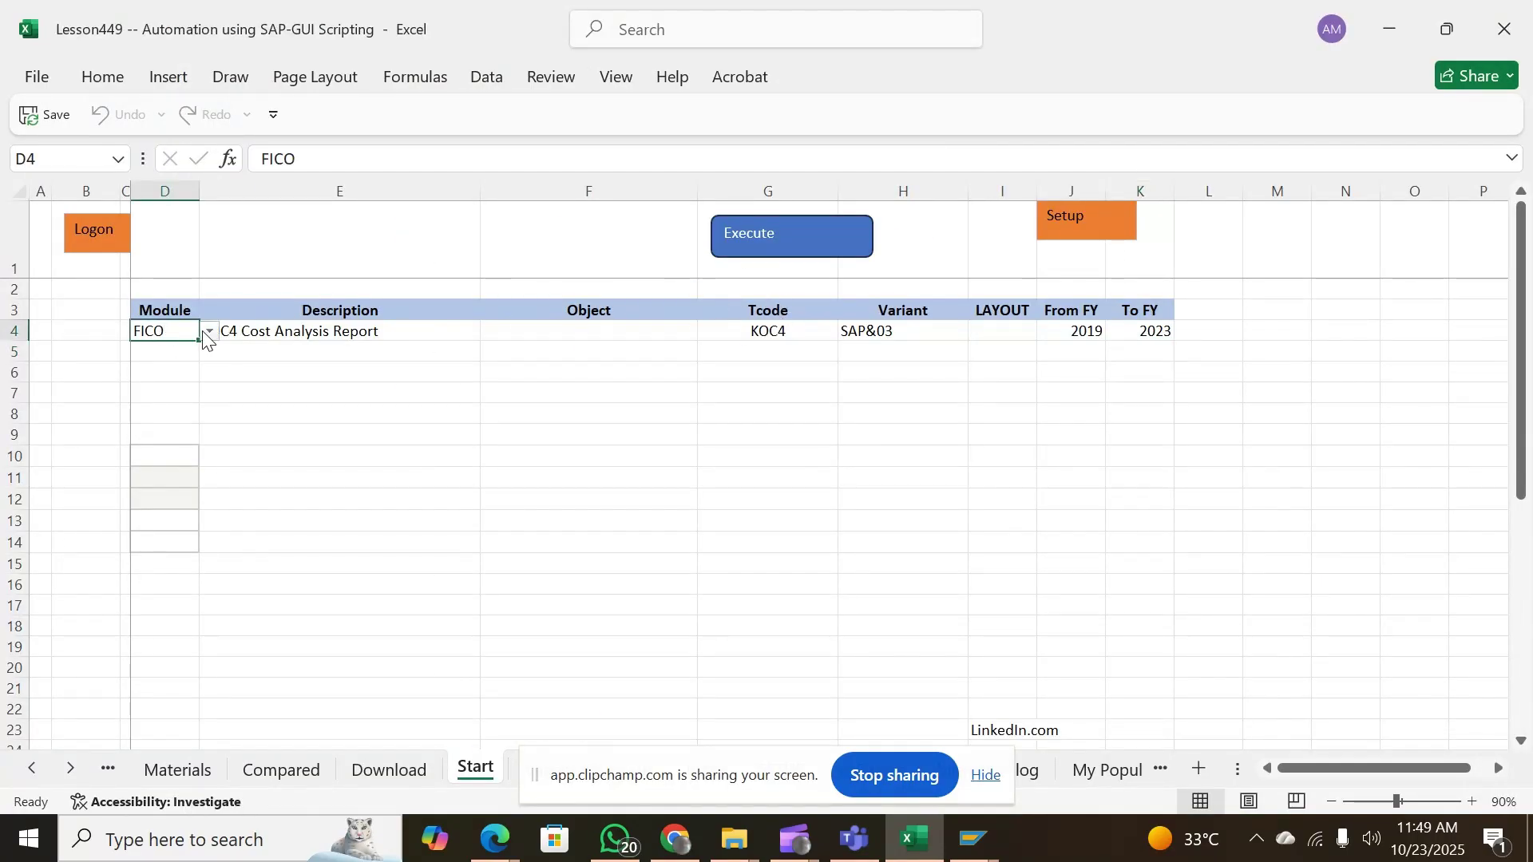
pyautogui.click(209, 331)
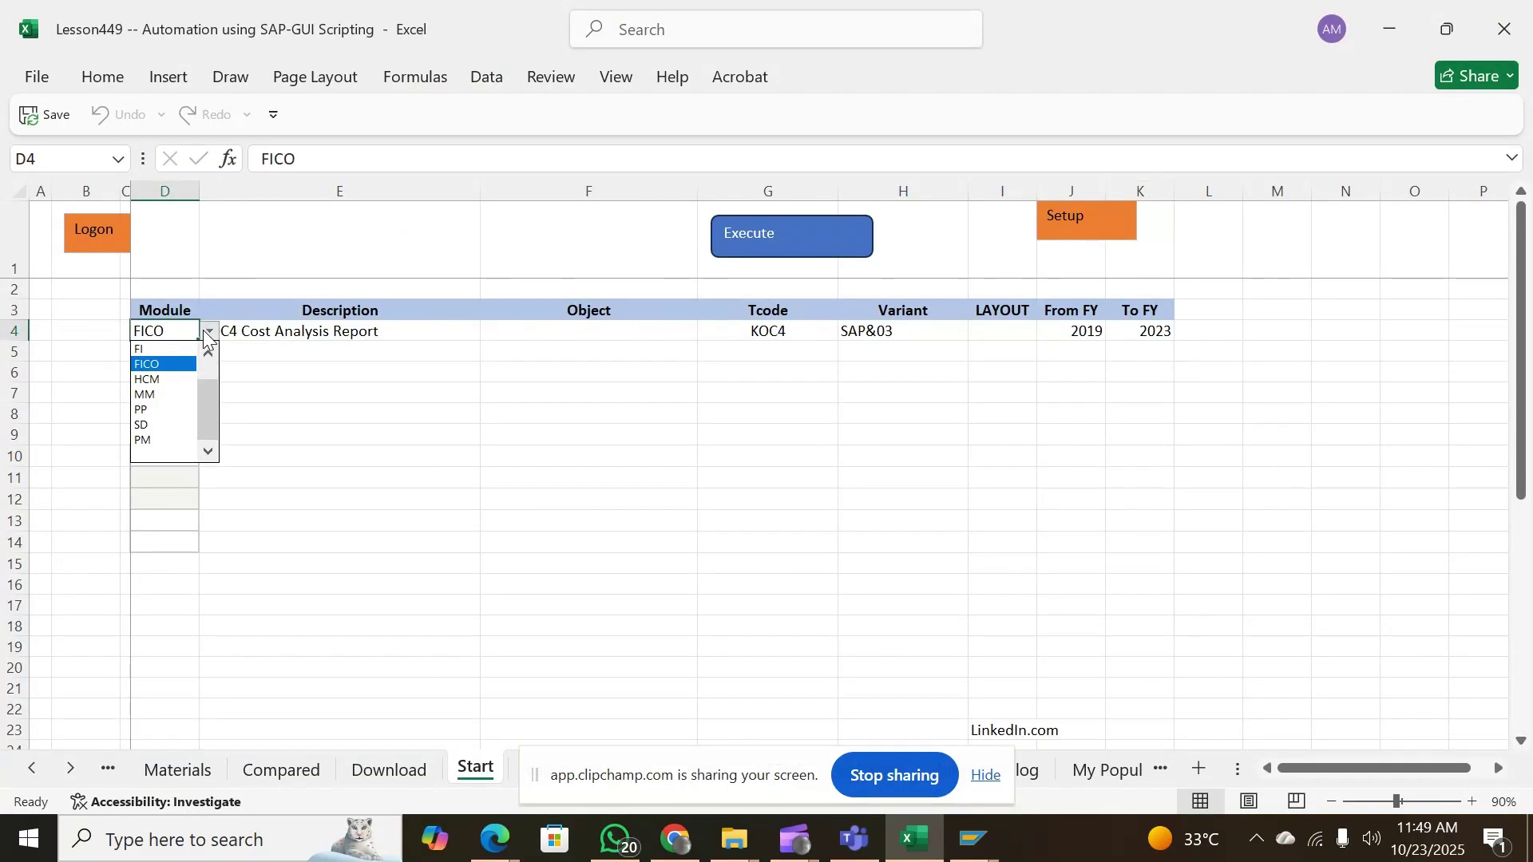
pyautogui.click(151, 351)
pyautogui.click(494, 332)
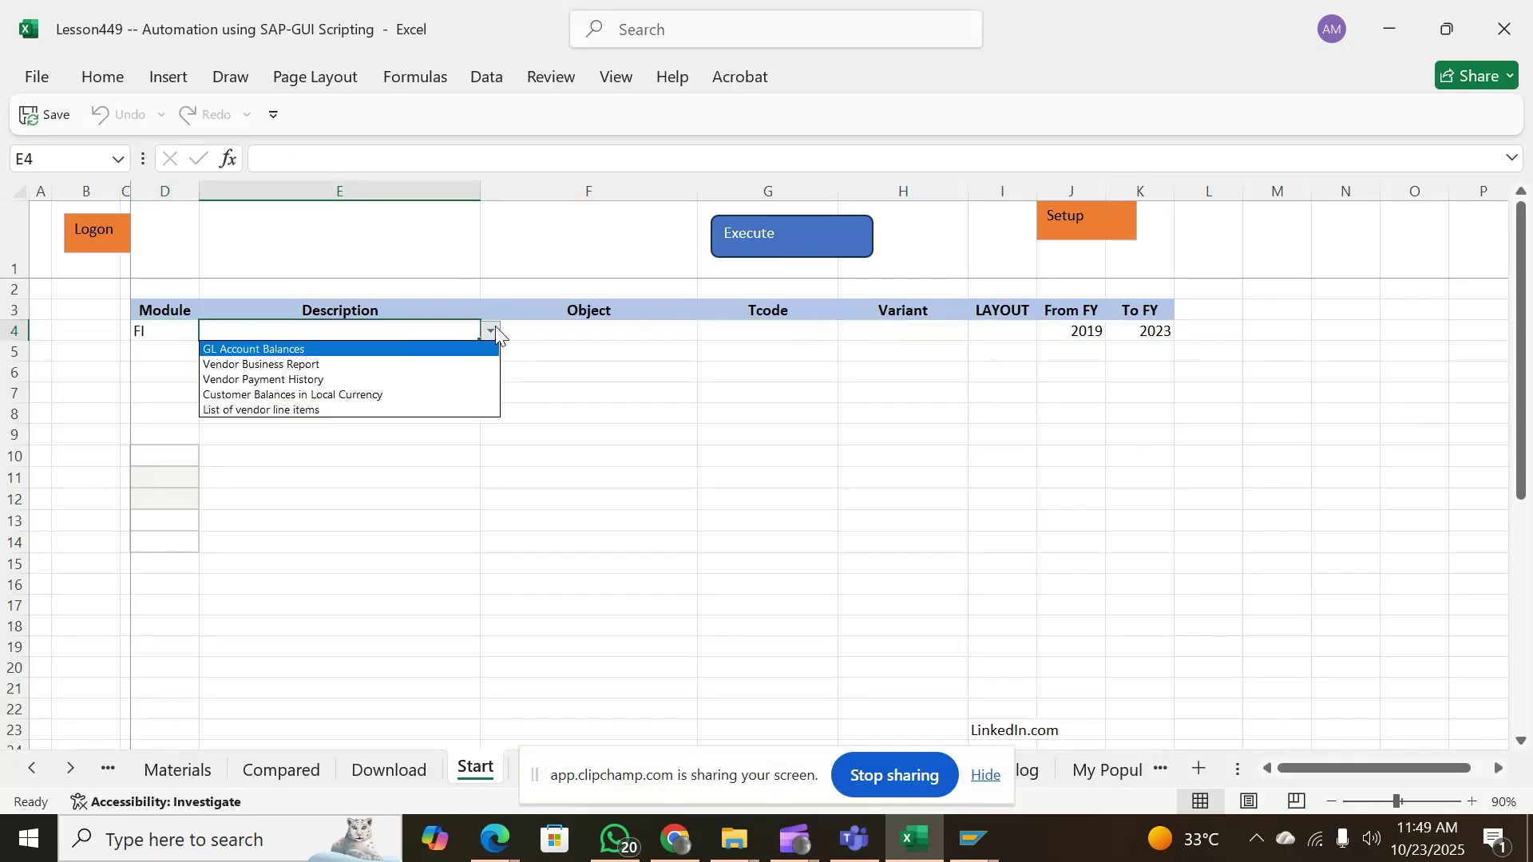
pyautogui.click(285, 381)
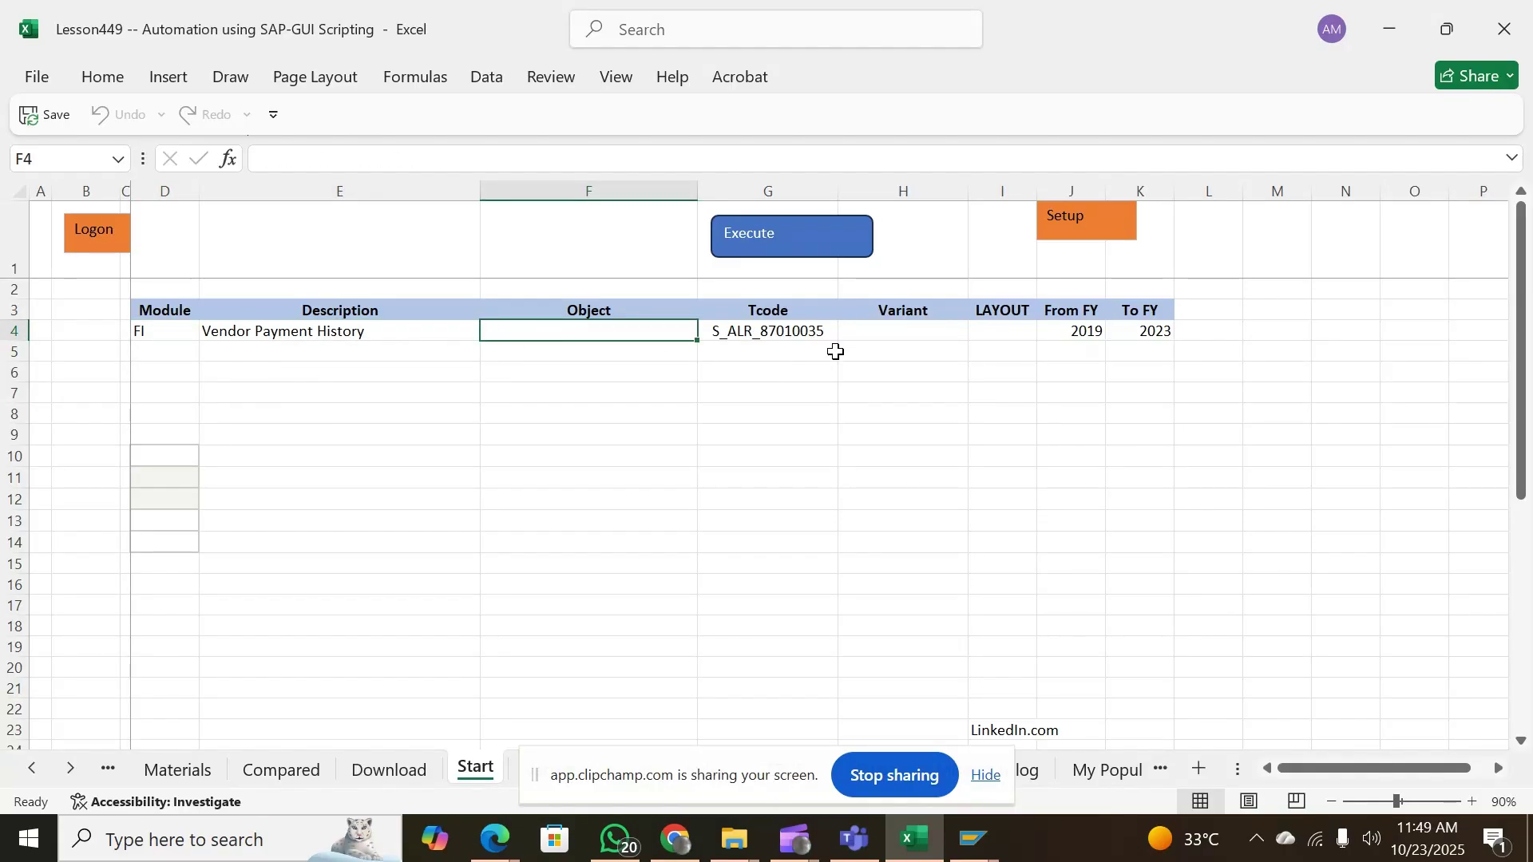
pyautogui.click(1056, 333)
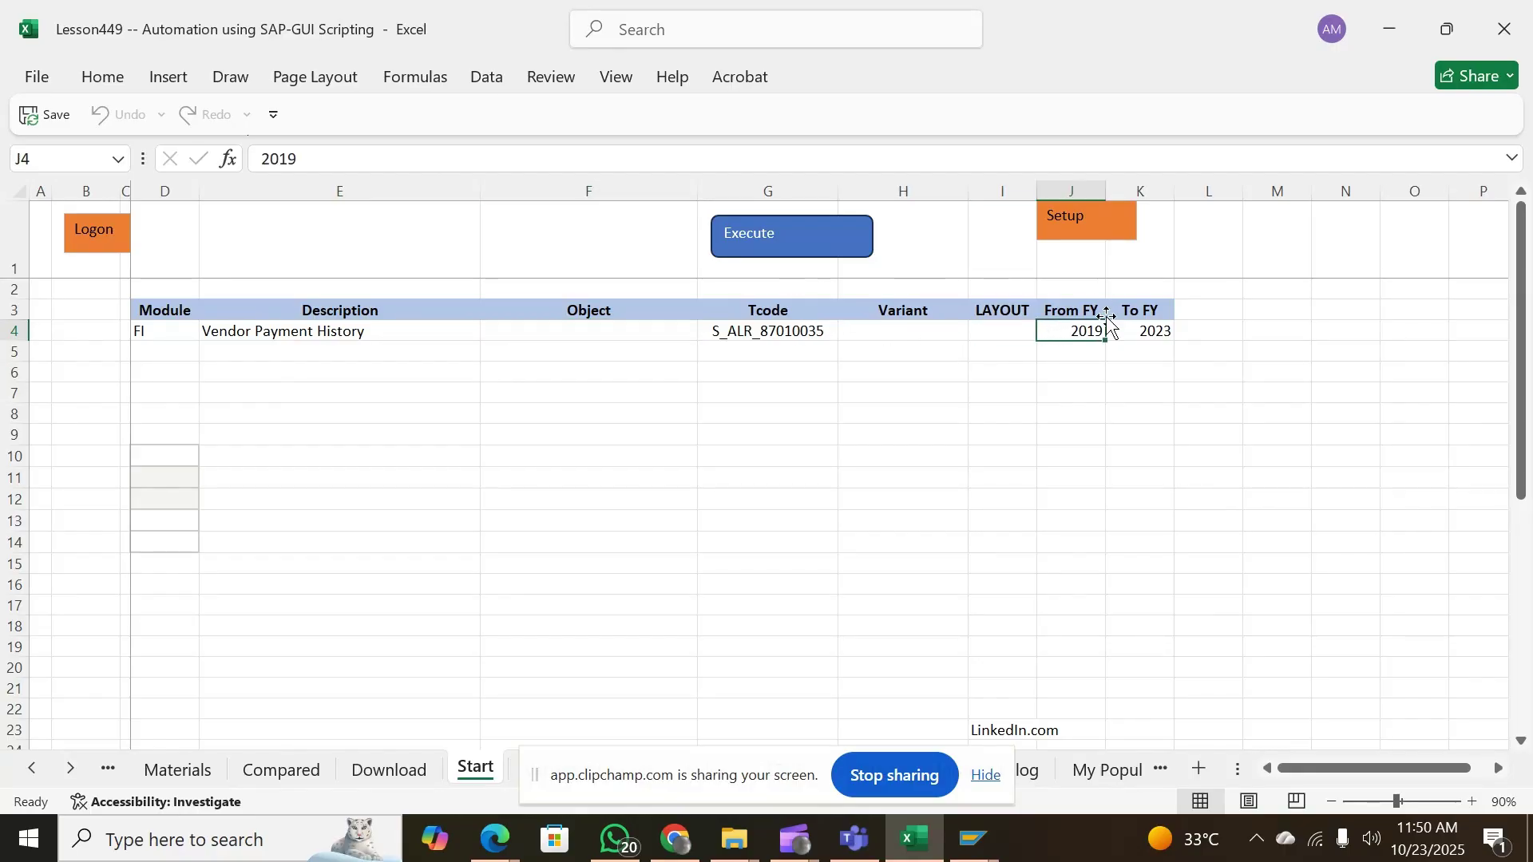
pyautogui.click(764, 242)
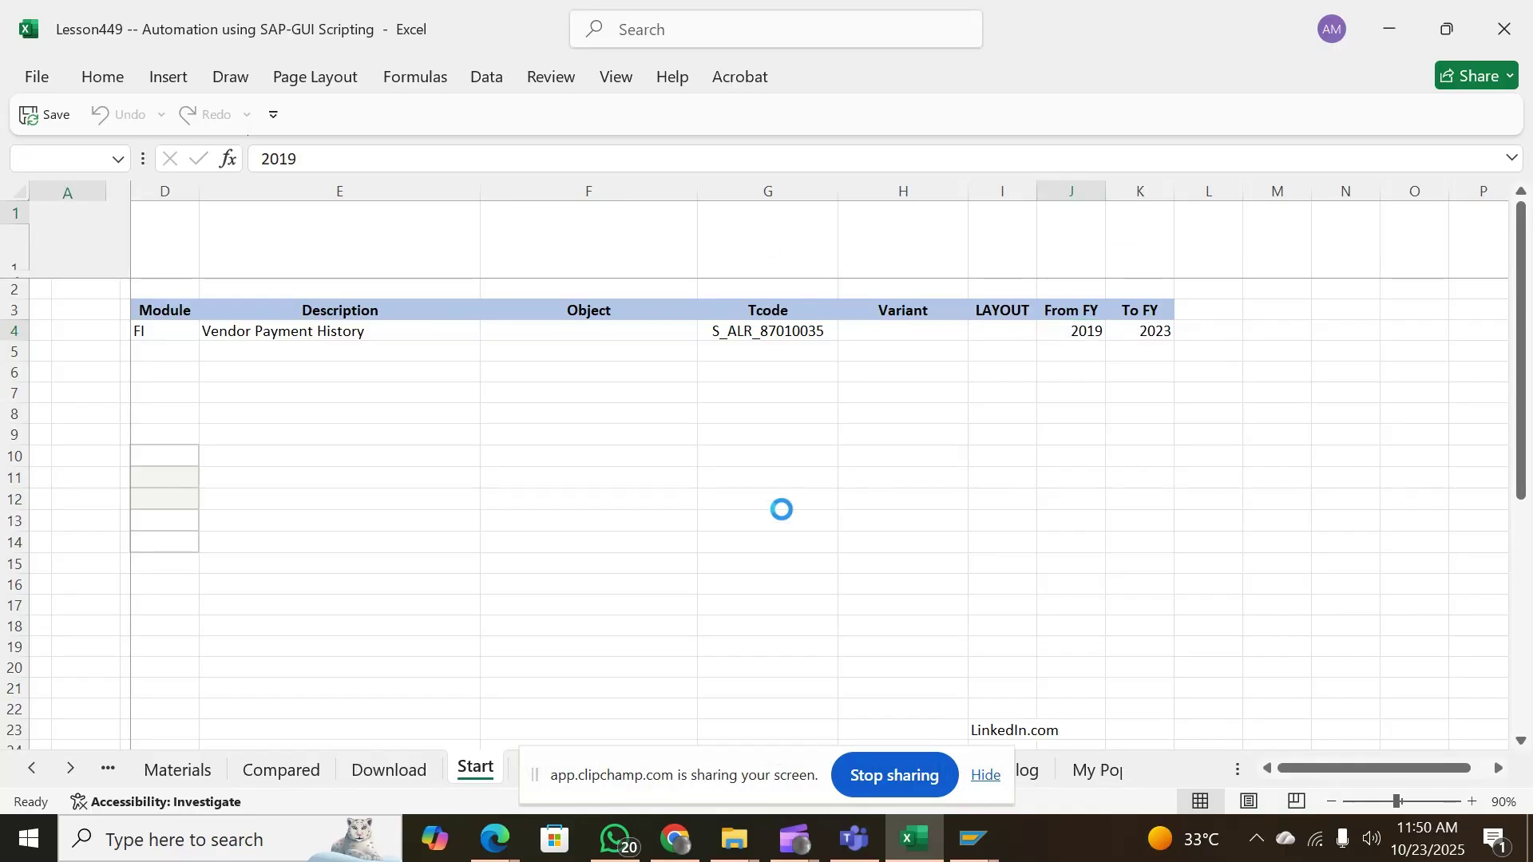
# Bring SAP forward to watch the Vendor Payment History run, then minimise it
pyautogui.moveTo(974, 838)
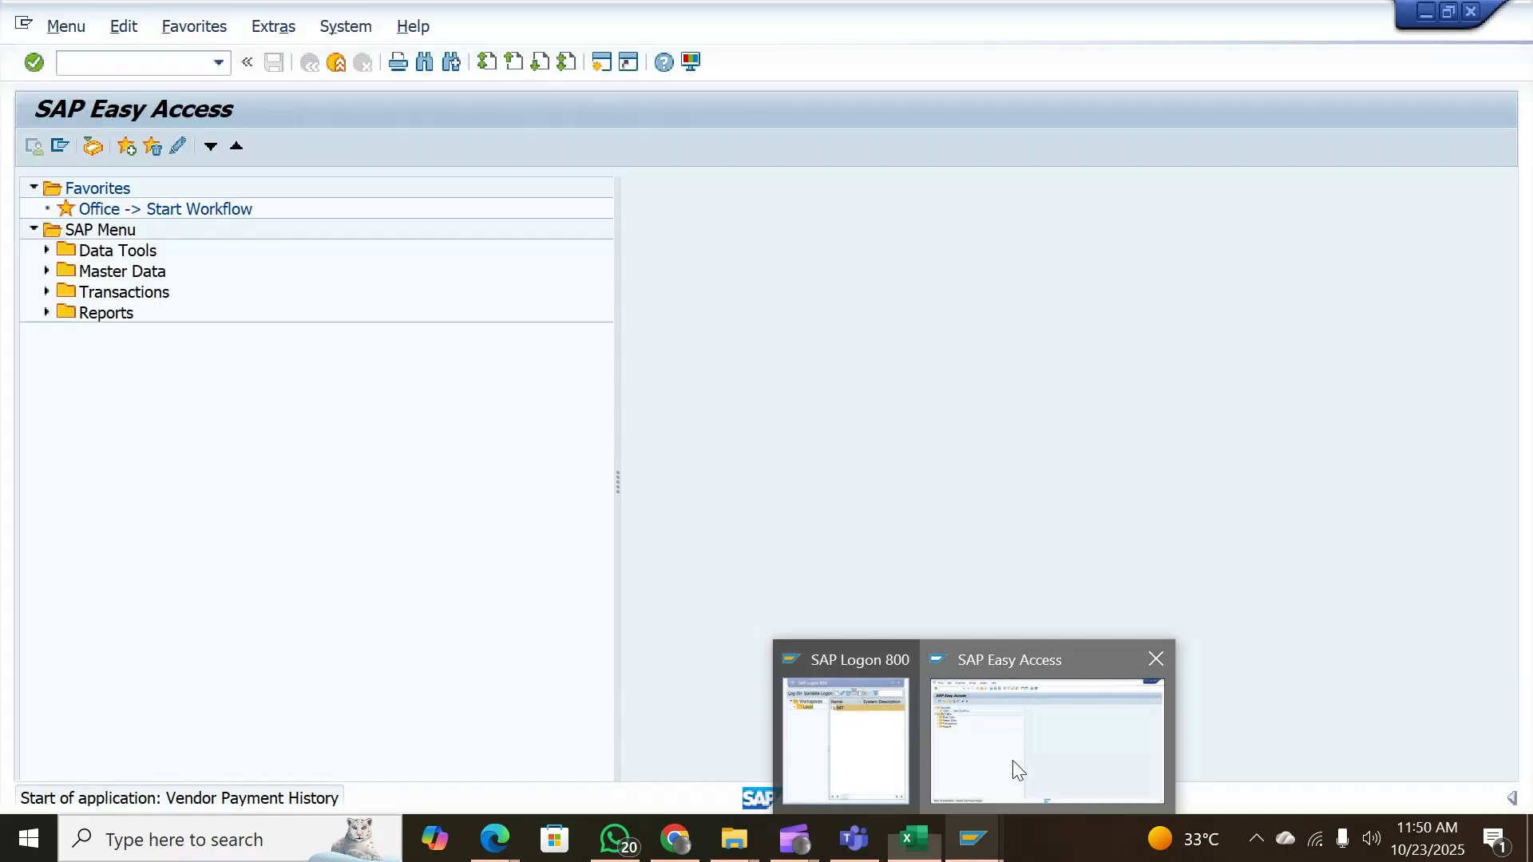
pyautogui.click(1016, 769)
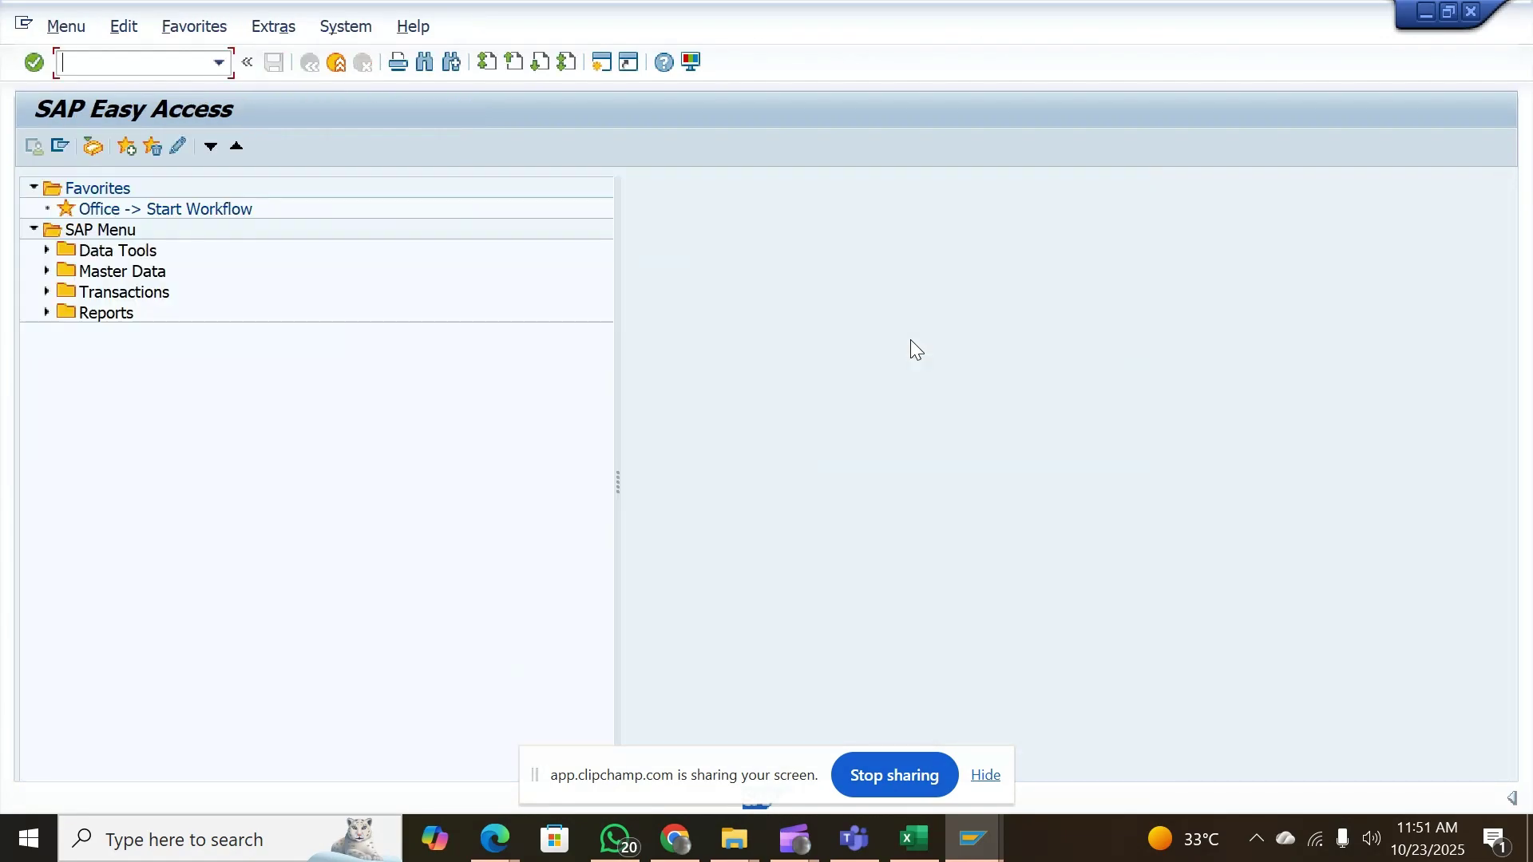
pyautogui.click(1427, 13)
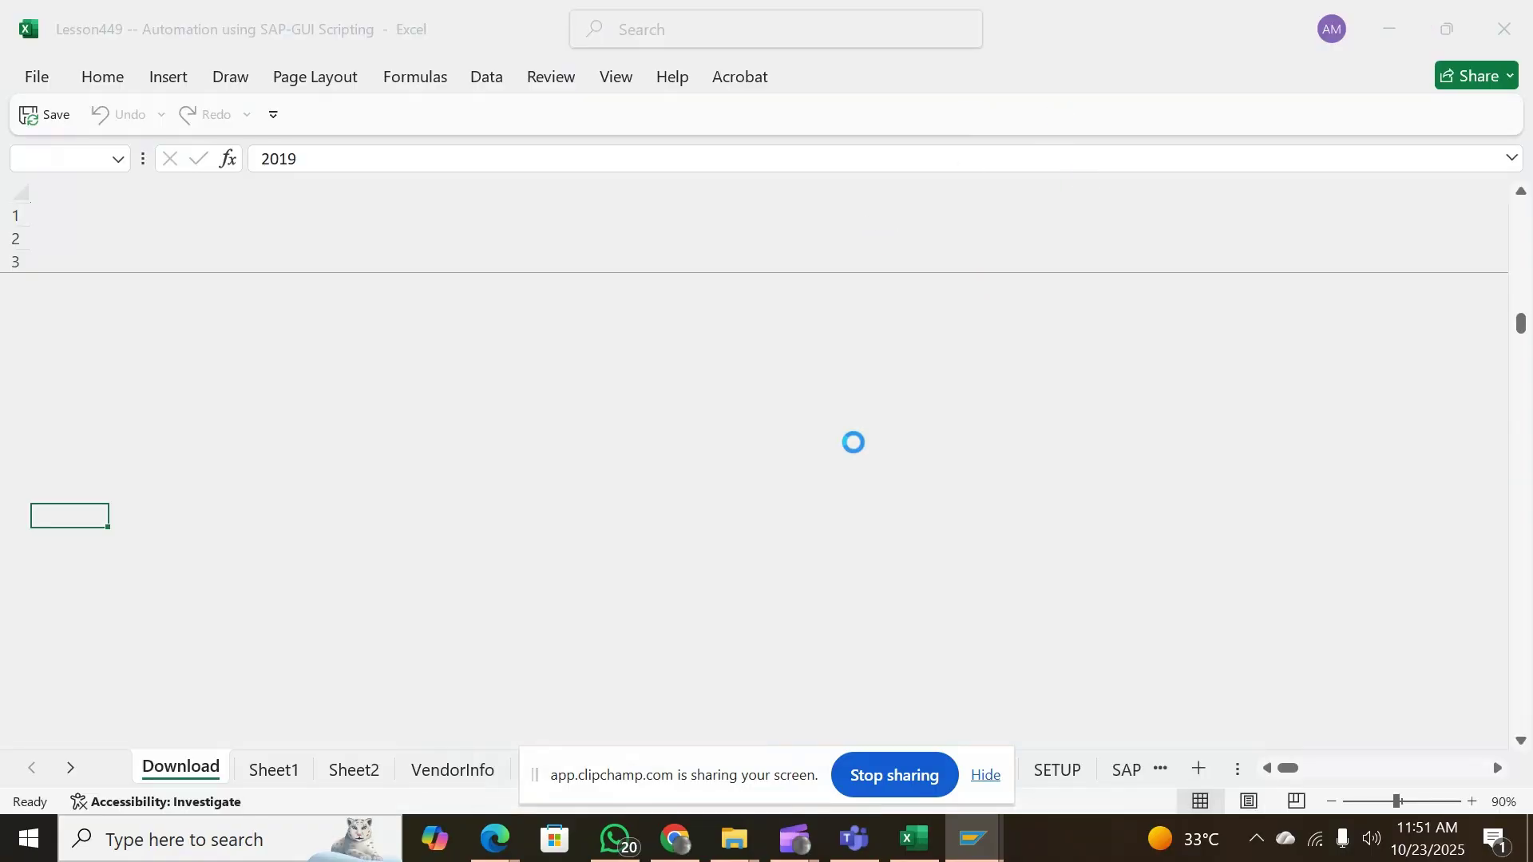
# Wait while the macro pastes the 2019 vendor open-items list (-17,050.00) until Process Completed appears
pyautogui.moveTo(911, 842)
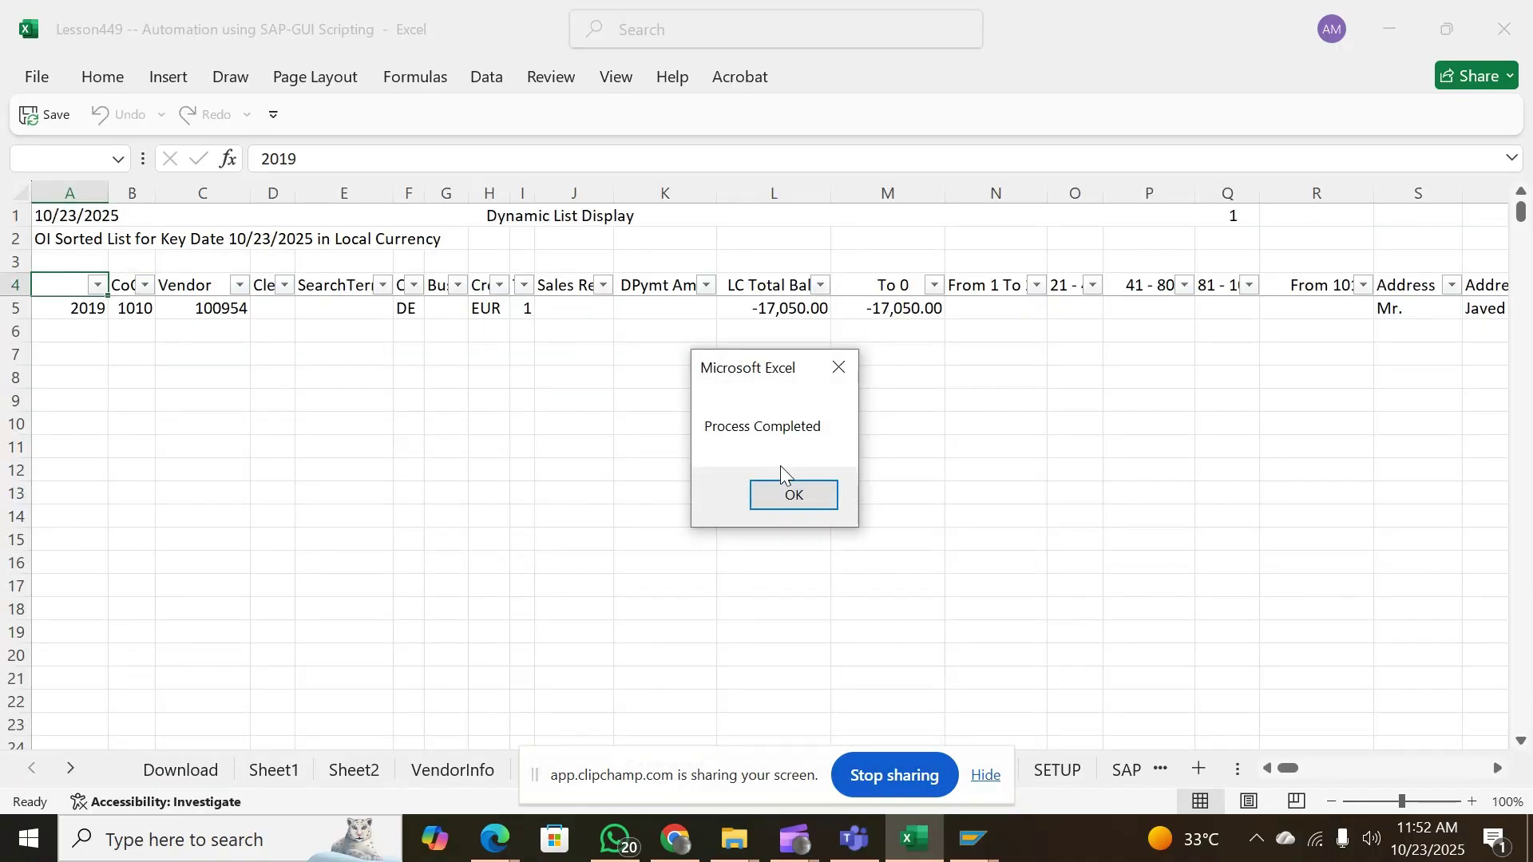
# Dismiss the Process Completed message and check the values in column A's filter
pyautogui.click(791, 494)
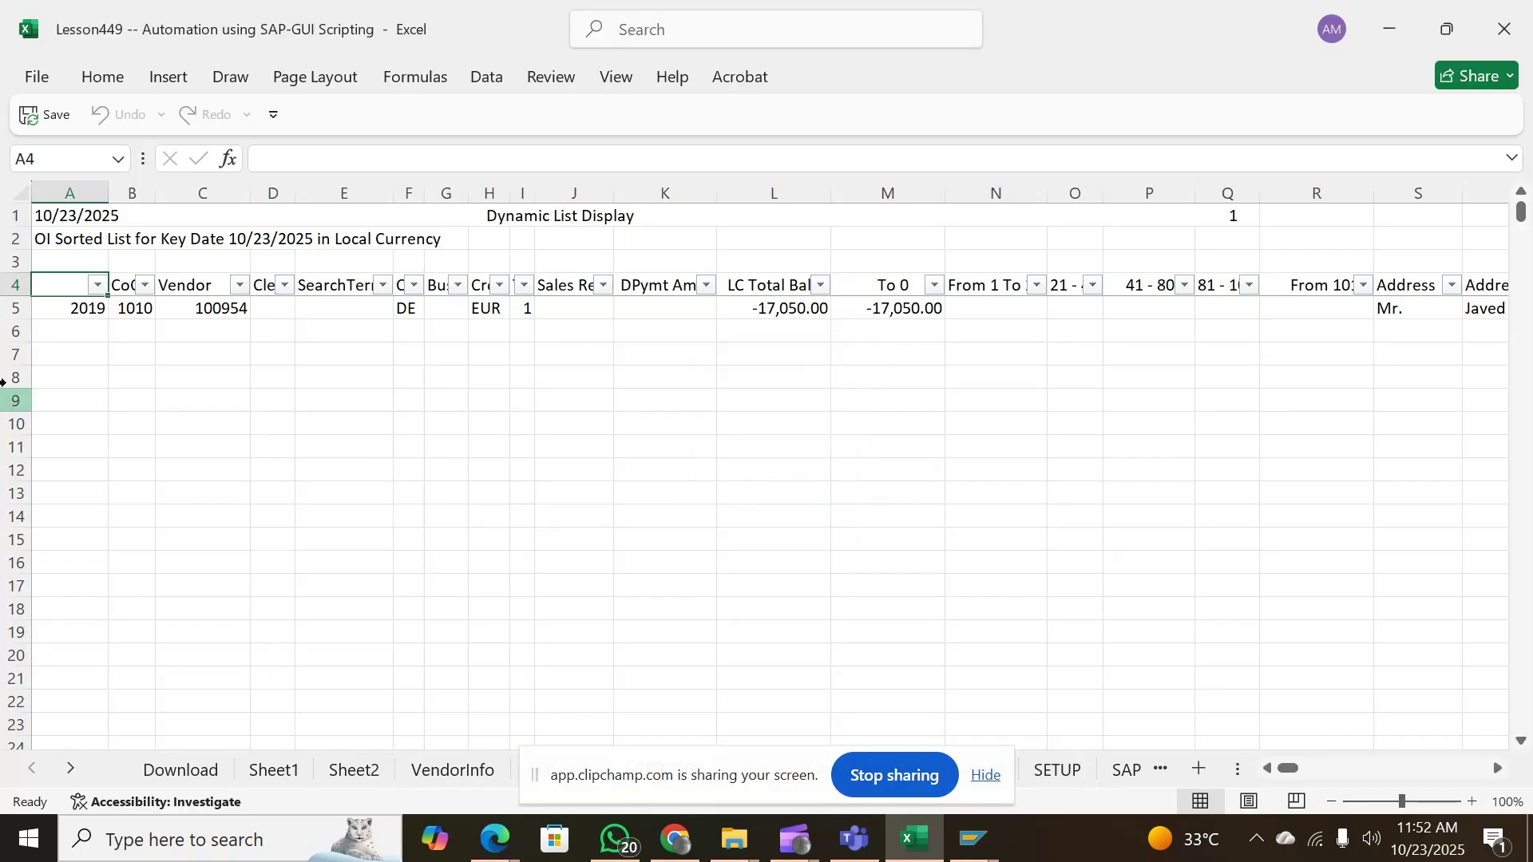
pyautogui.click(98, 286)
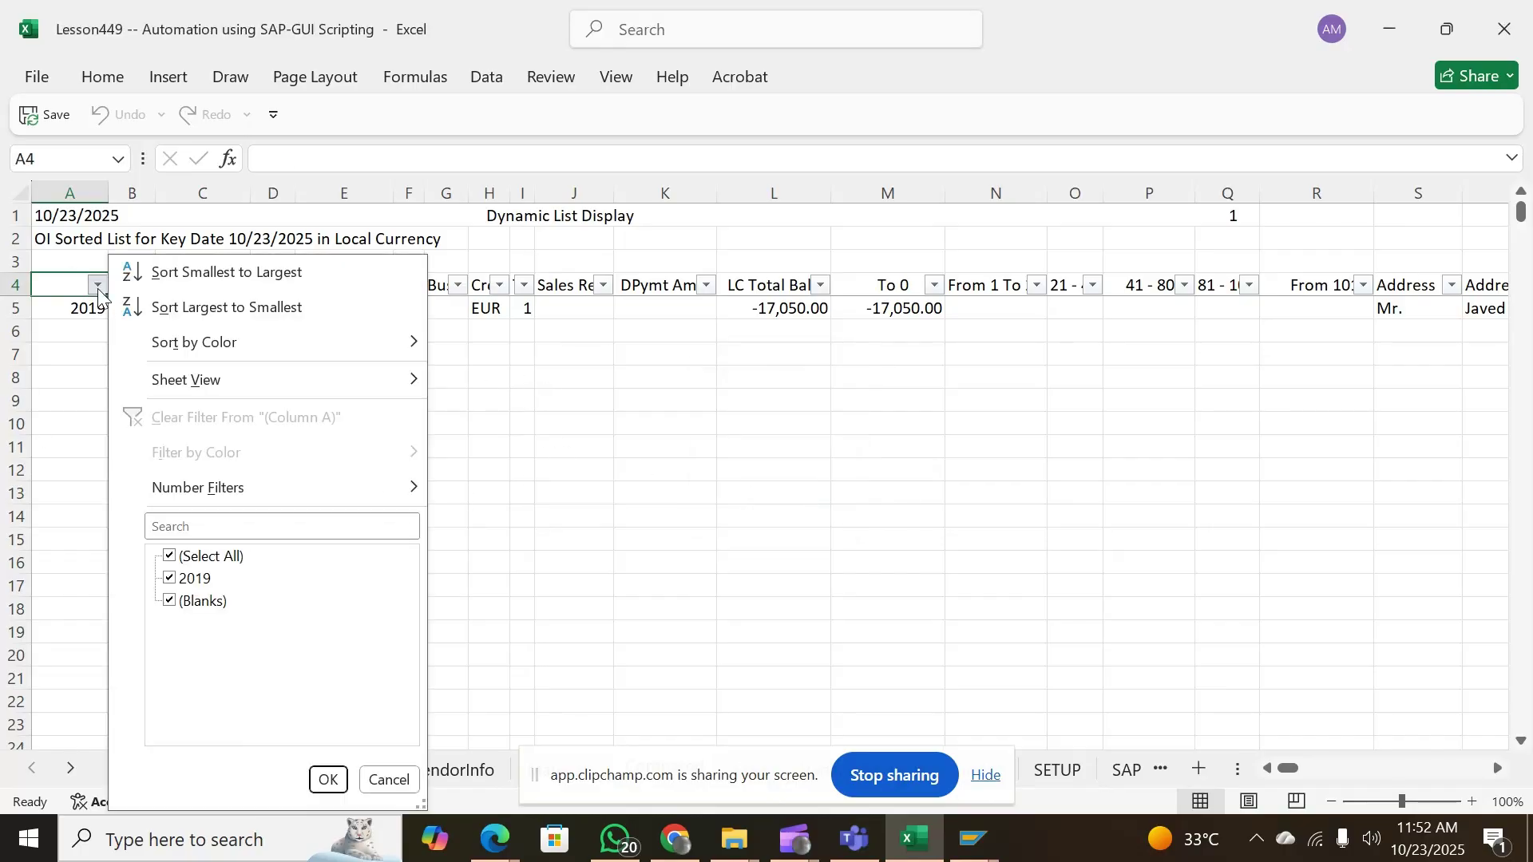
pyautogui.click(97, 286)
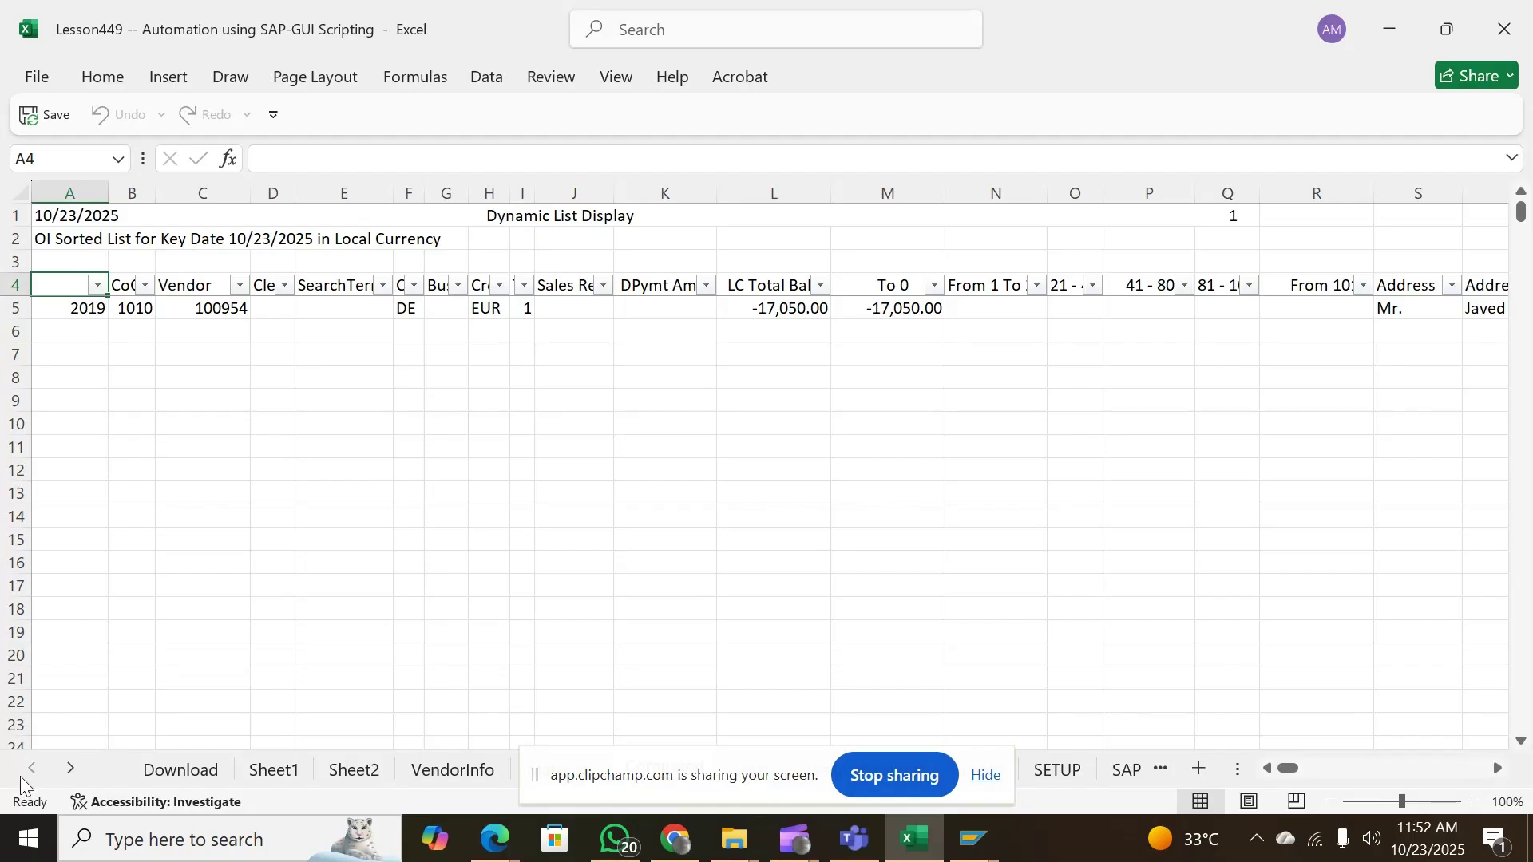
pyautogui.click(72, 768)
pyautogui.click(72, 769)
pyautogui.click(72, 768)
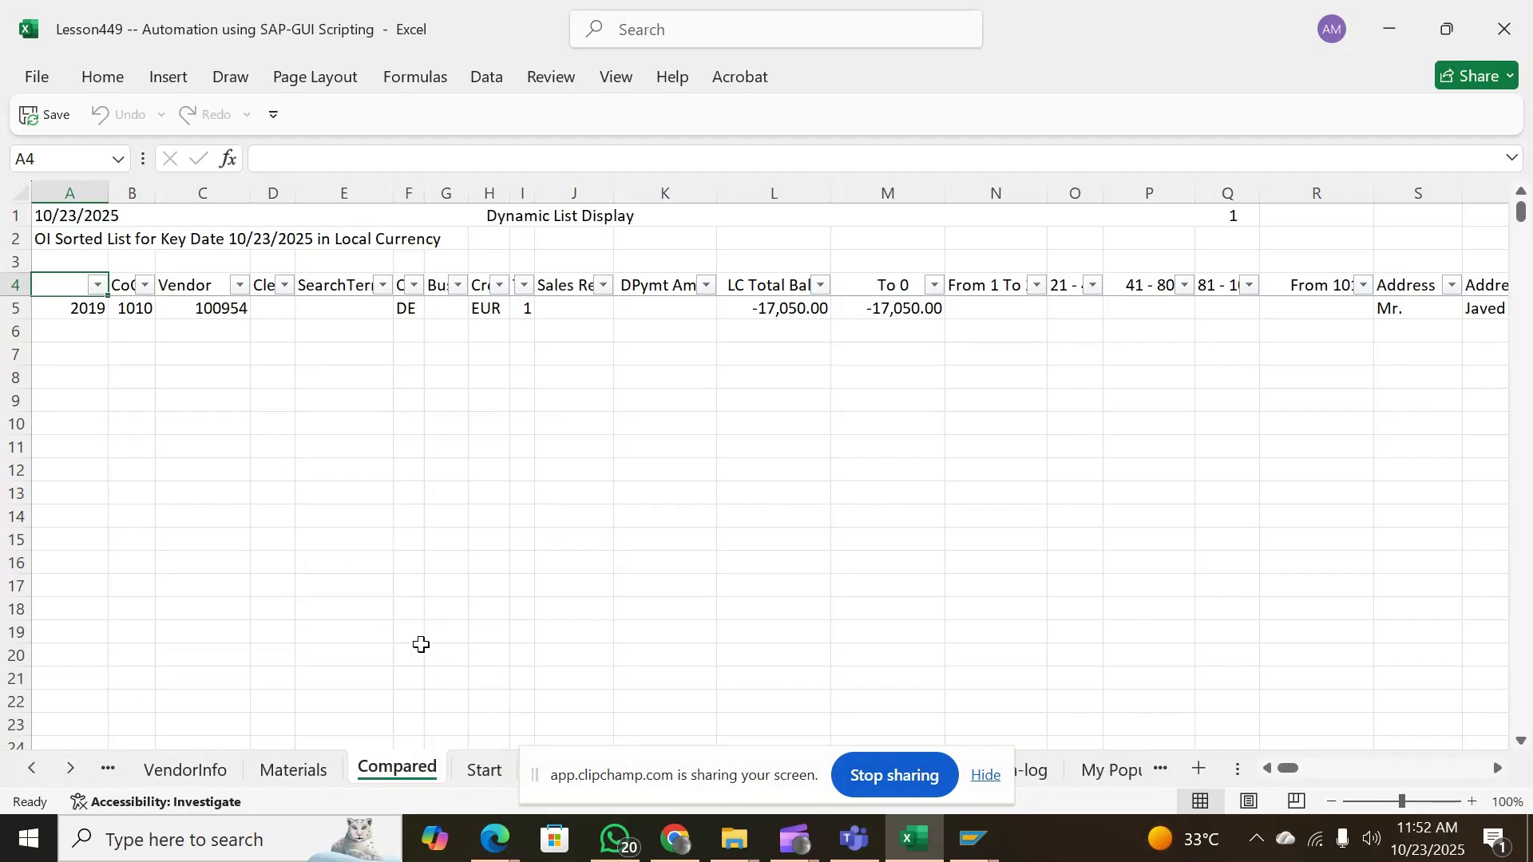
# Inspect the single 2019 vendor row 5, from the year through the address columns
pyautogui.click(72, 306)
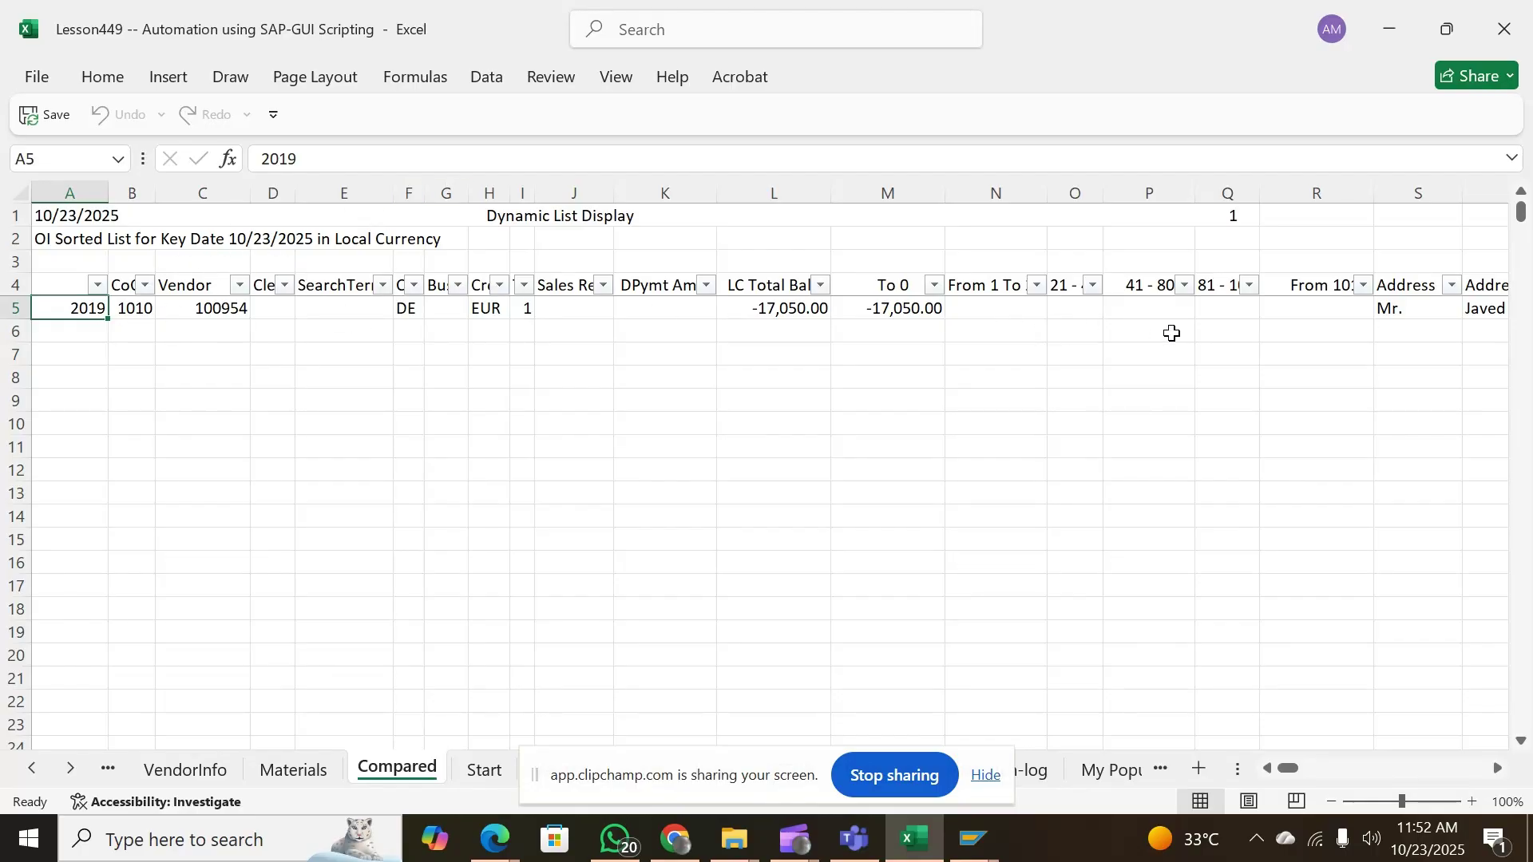
pyautogui.click(68, 337)
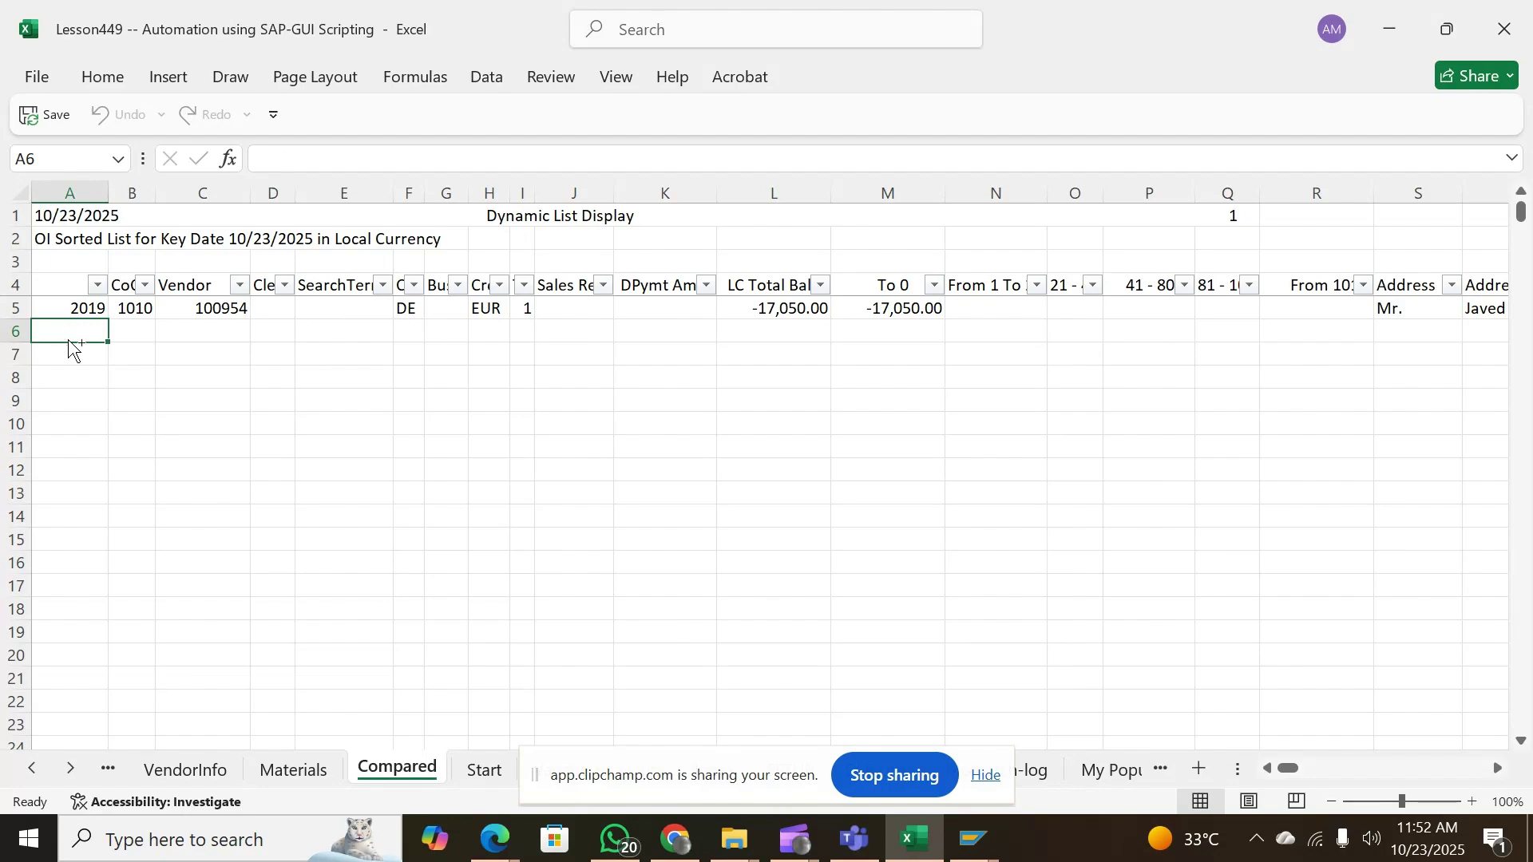
pyautogui.hotkey('ctrl', 'Down')
pyautogui.hotkey('ctrl', 'Up')
pyautogui.hotkey('ctrl', 'Up')
pyautogui.press('Down')
pyautogui.press('Down')
pyautogui.press('Down')
pyautogui.press('Right')
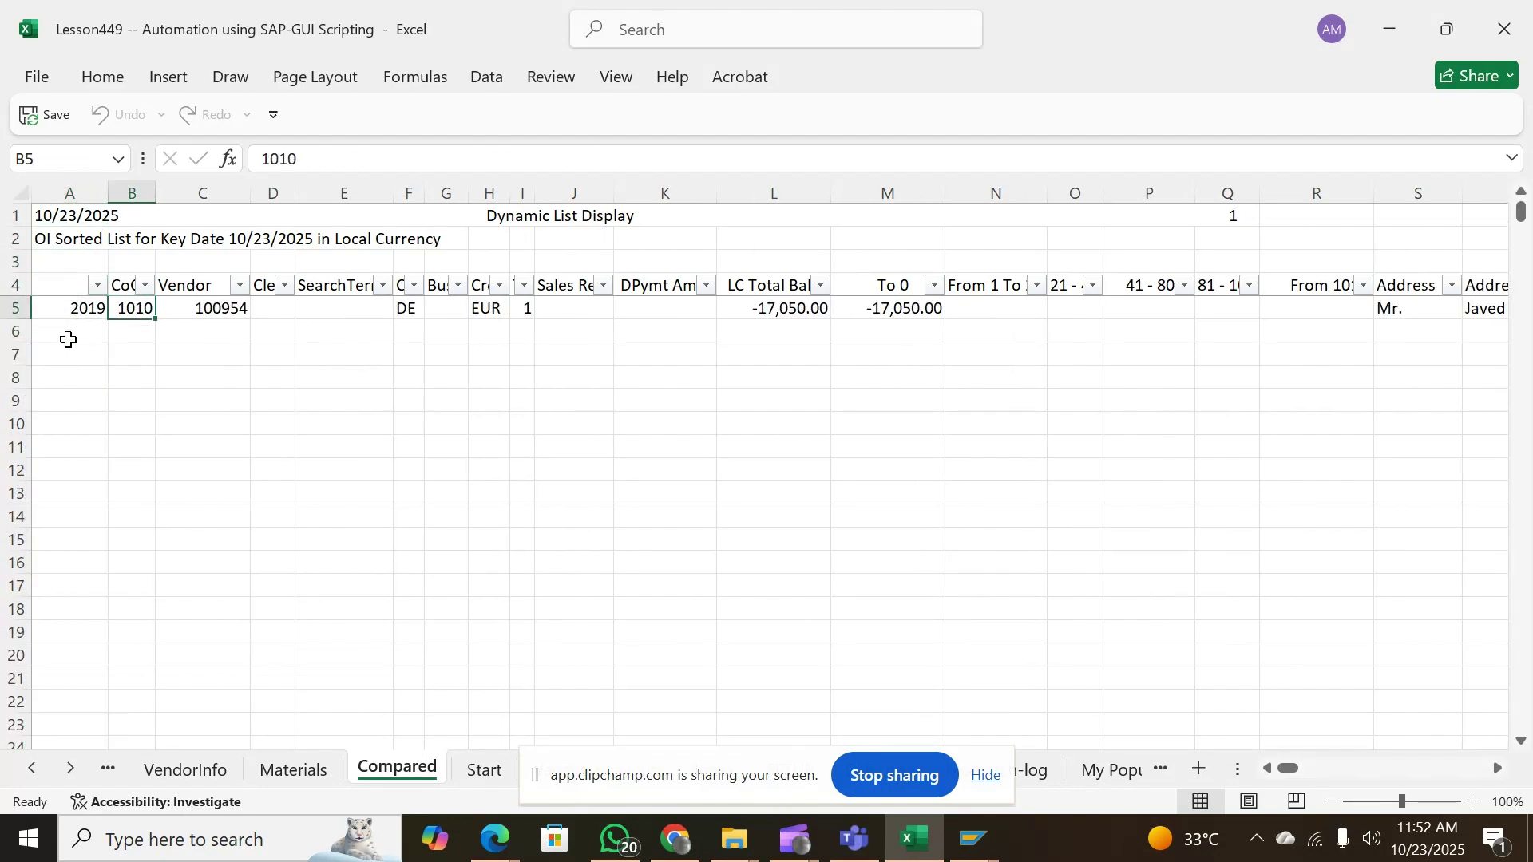
pyautogui.press('Right')
pyautogui.press('Right')
pyautogui.press('Right')
pyautogui.press('Right')
pyautogui.press('Right')
pyautogui.press('Right')
pyautogui.press('Right')
pyautogui.press('Right')
pyautogui.press('Right')
pyautogui.press('Right')
pyautogui.press('Right')
pyautogui.press('Right')
pyautogui.press('Right')
pyautogui.press('Right')
pyautogui.press('Right')
pyautogui.press('Right')
pyautogui.press('Right')
pyautogui.press('Right')
pyautogui.press('Right')
pyautogui.press('Right')
pyautogui.press('Left')
pyautogui.press('Left')
pyautogui.press('Left')
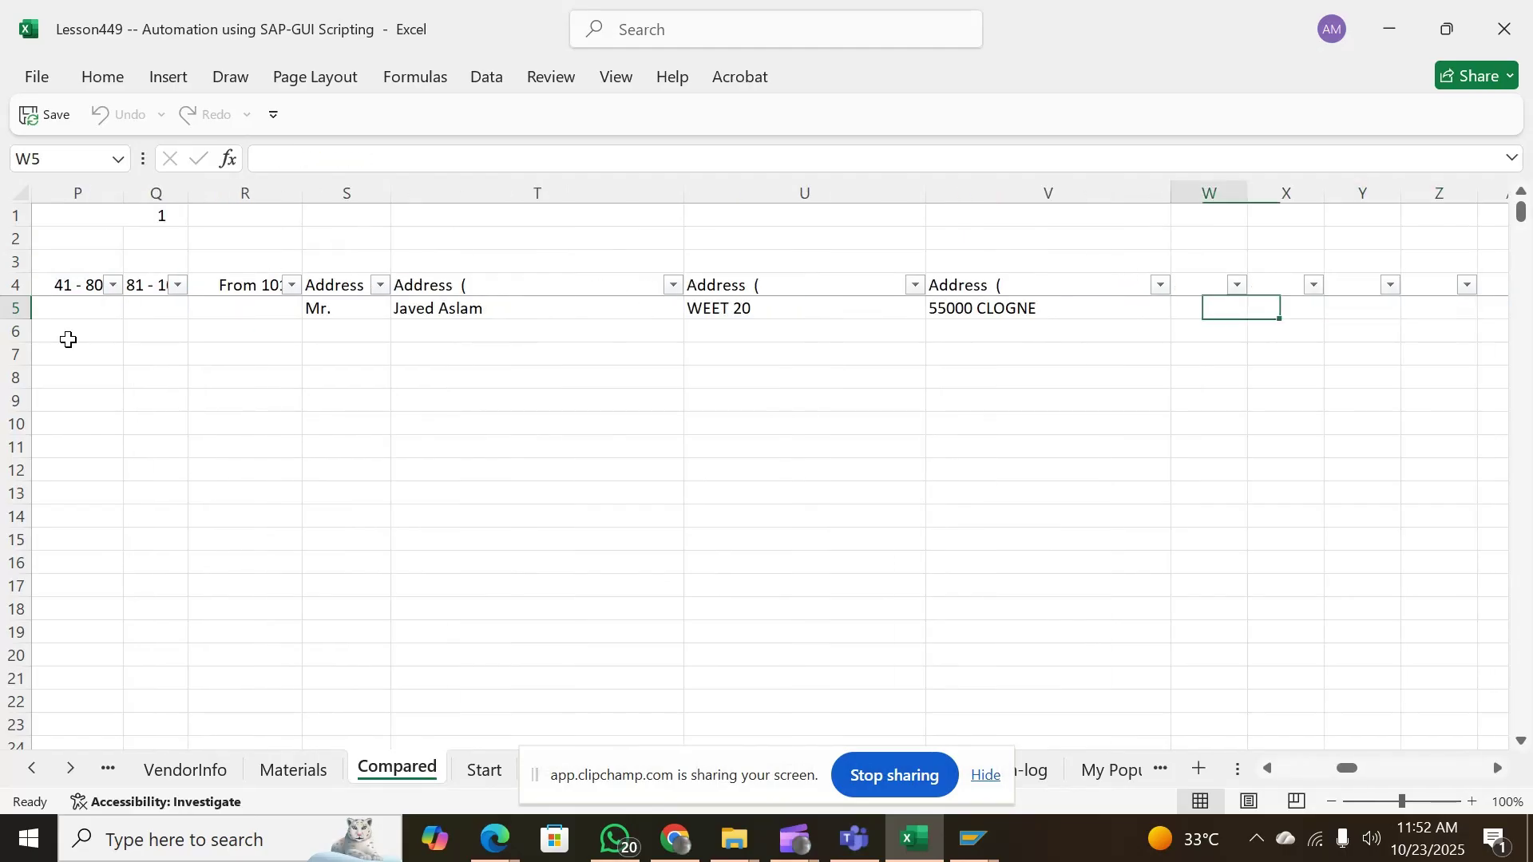
pyautogui.press('Home')
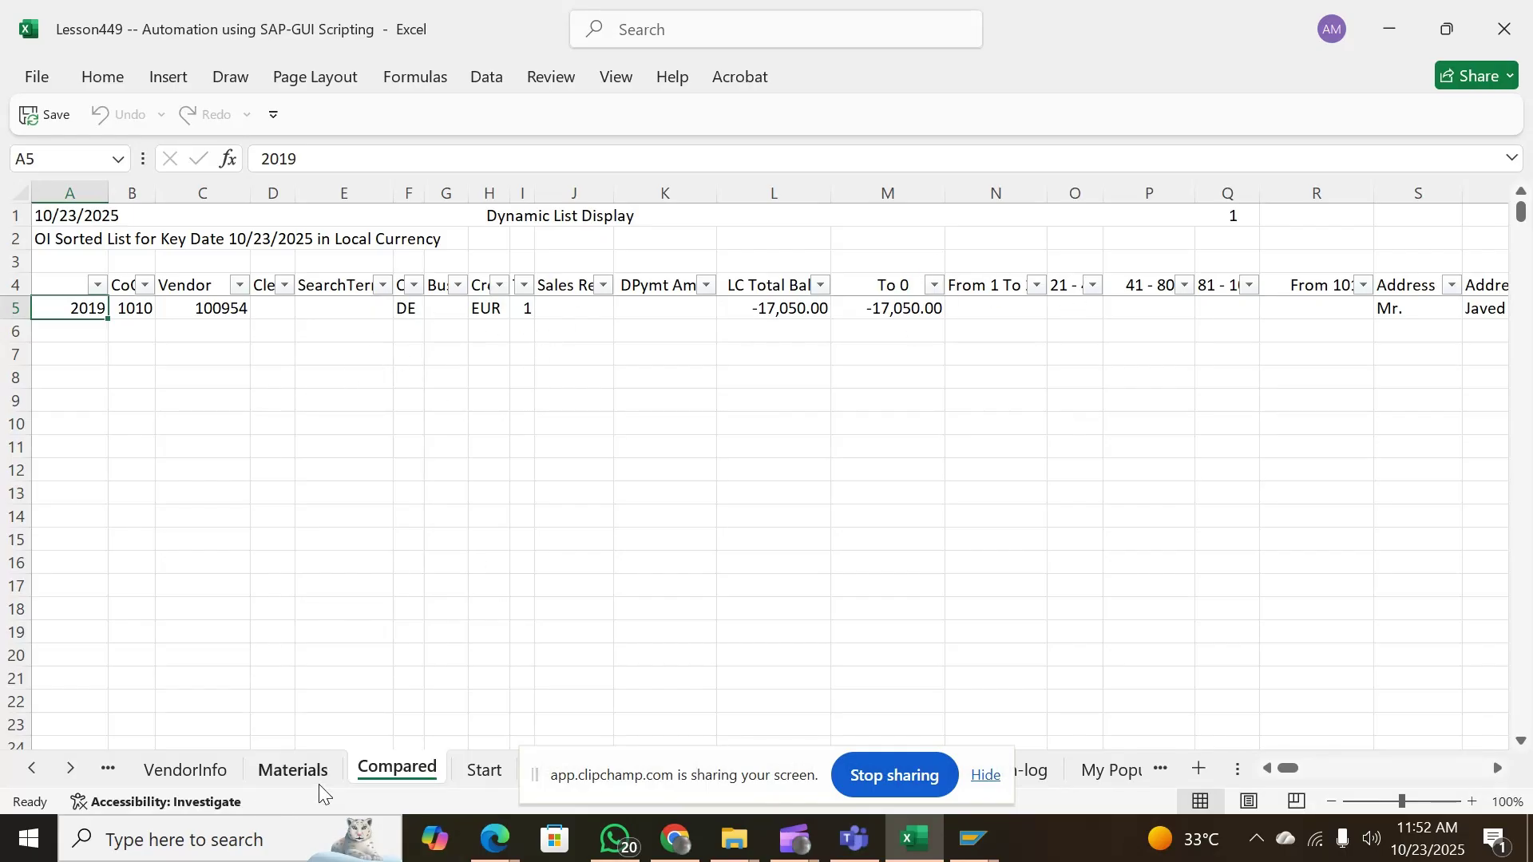
# On the Start sheet, set E4 to Customer Balances in Local Currency (S_ALR_87012172) and run the macro
pyautogui.click(480, 769)
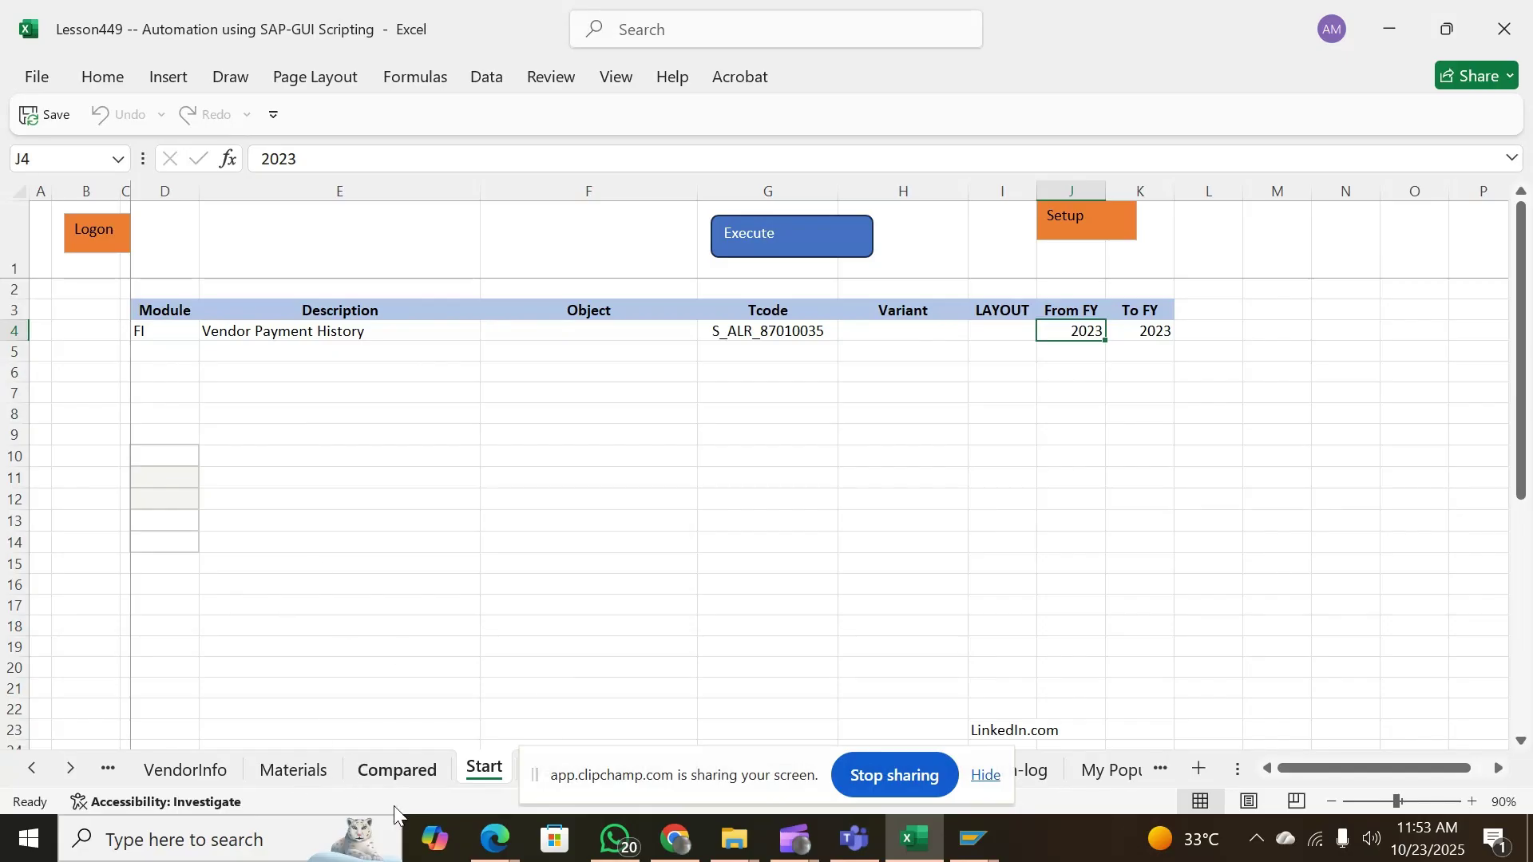
pyautogui.click(739, 338)
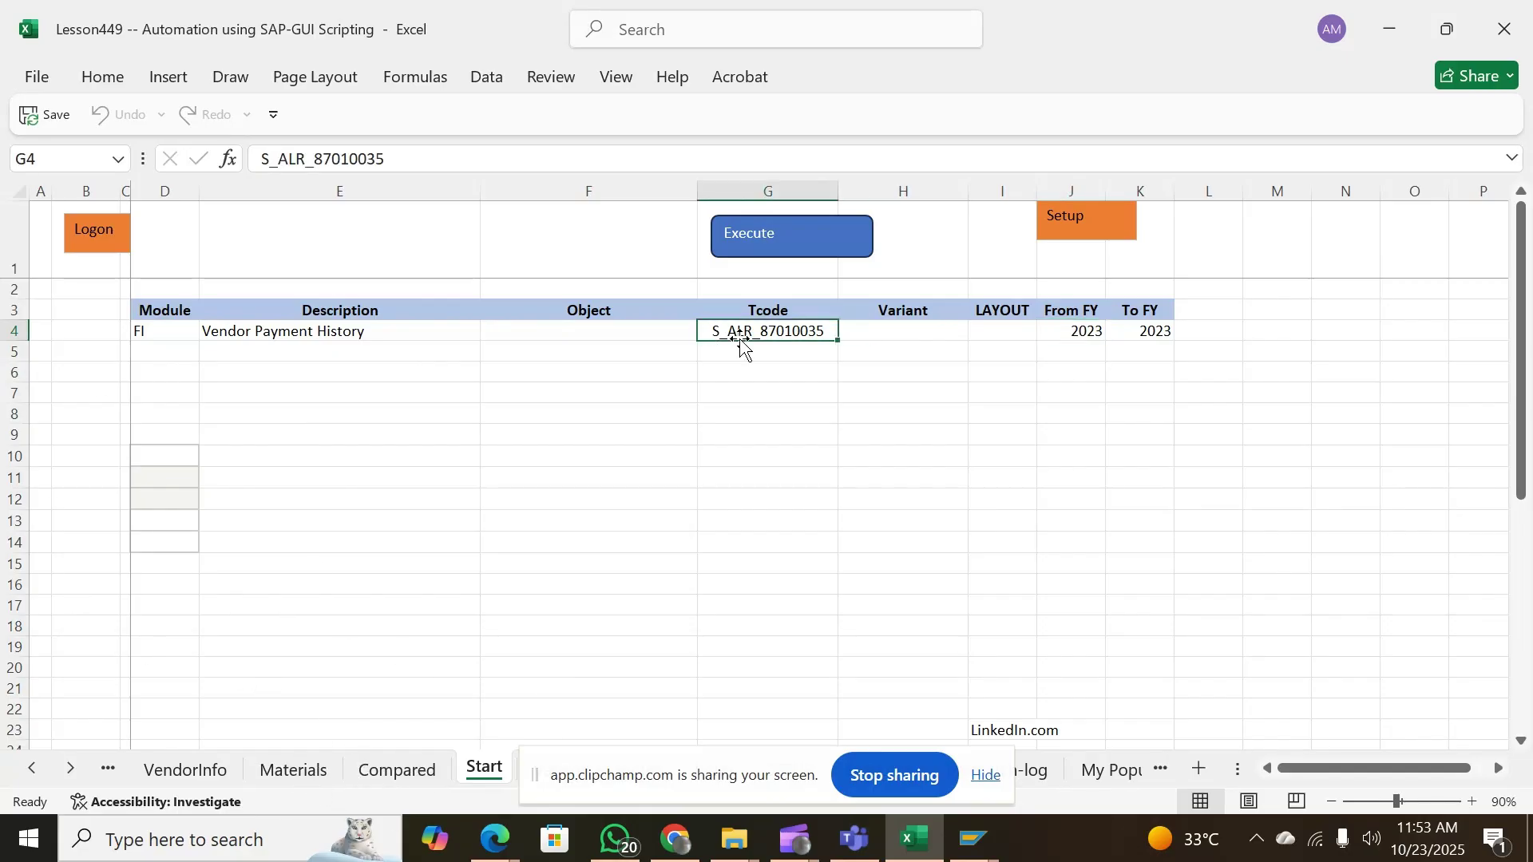
pyautogui.click(277, 332)
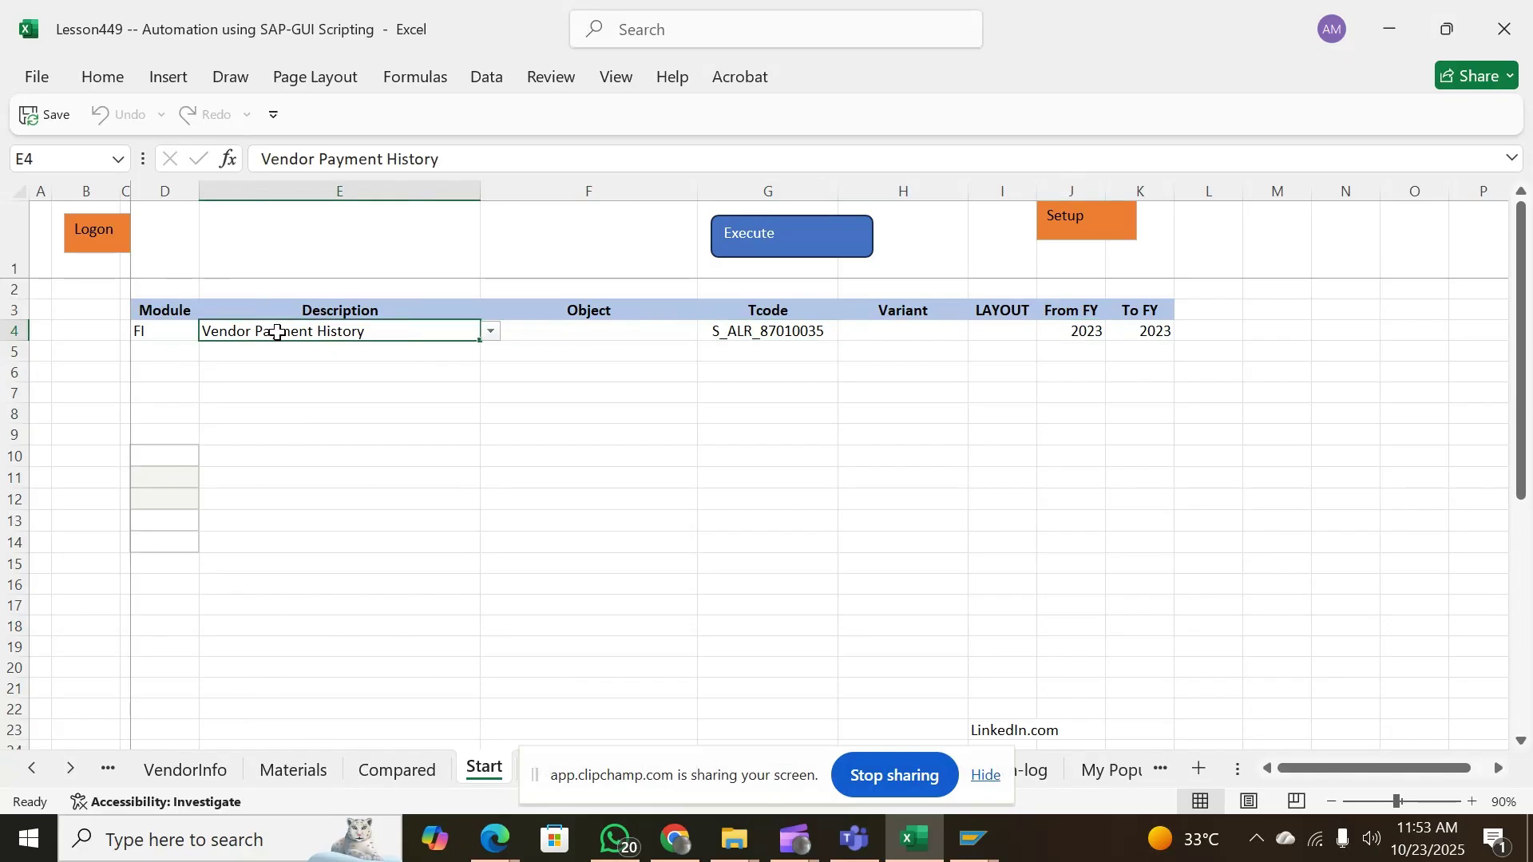
pyautogui.click(492, 332)
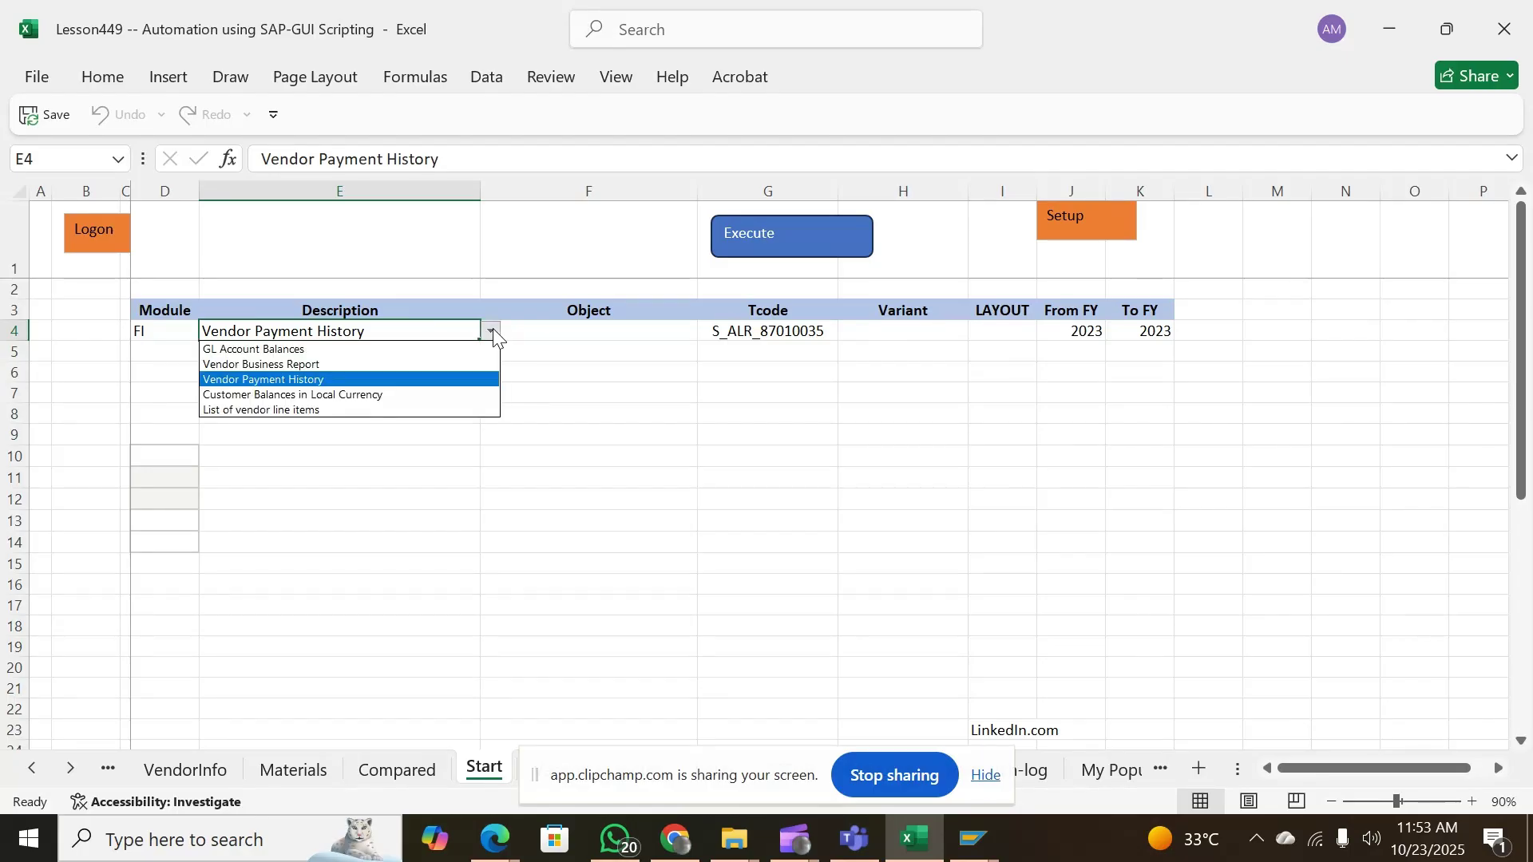
pyautogui.click(246, 395)
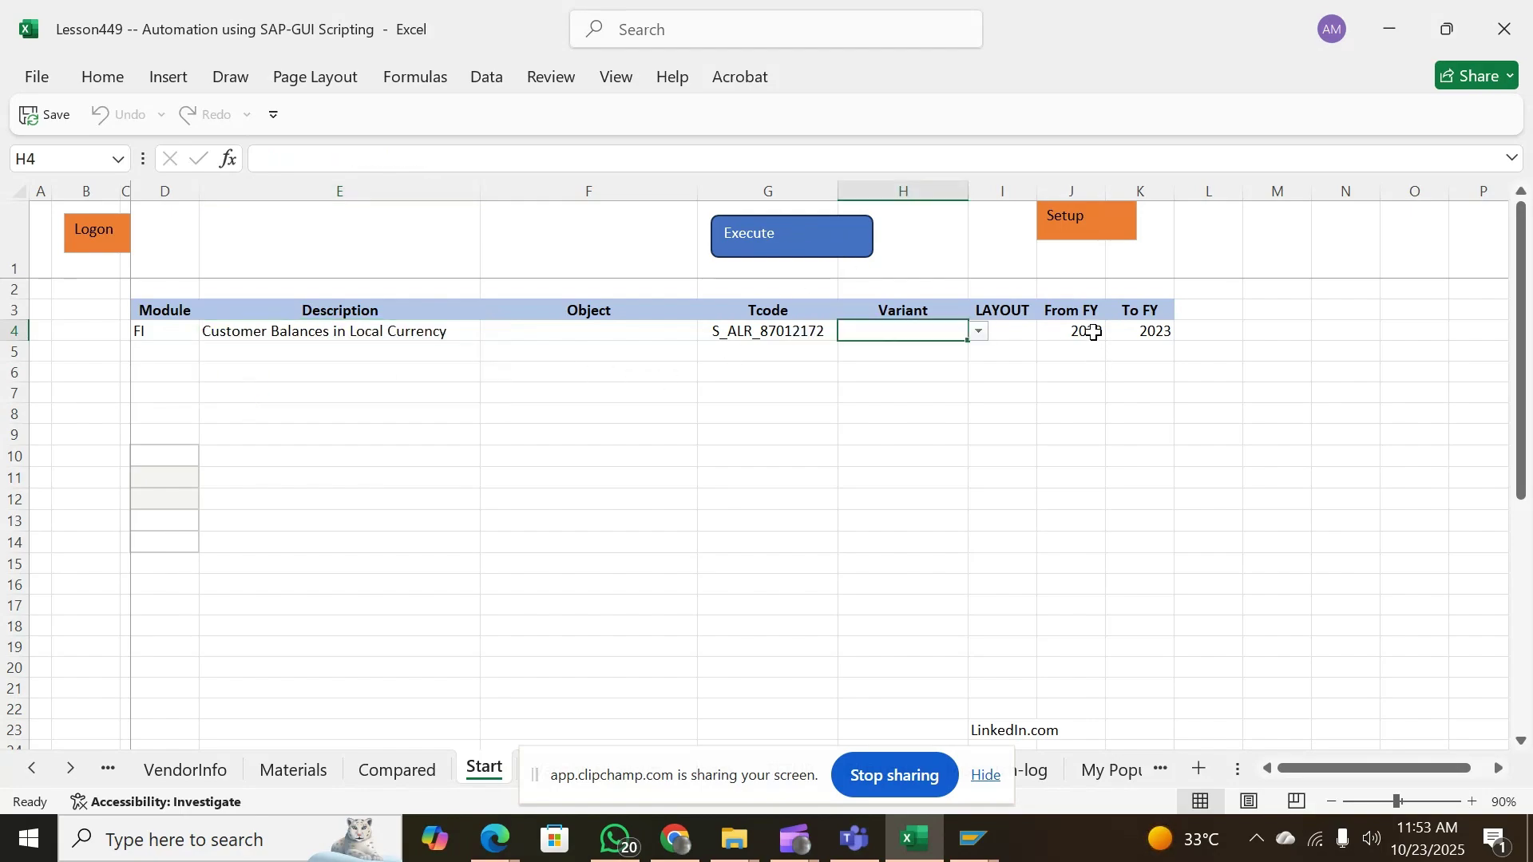
pyautogui.click(774, 236)
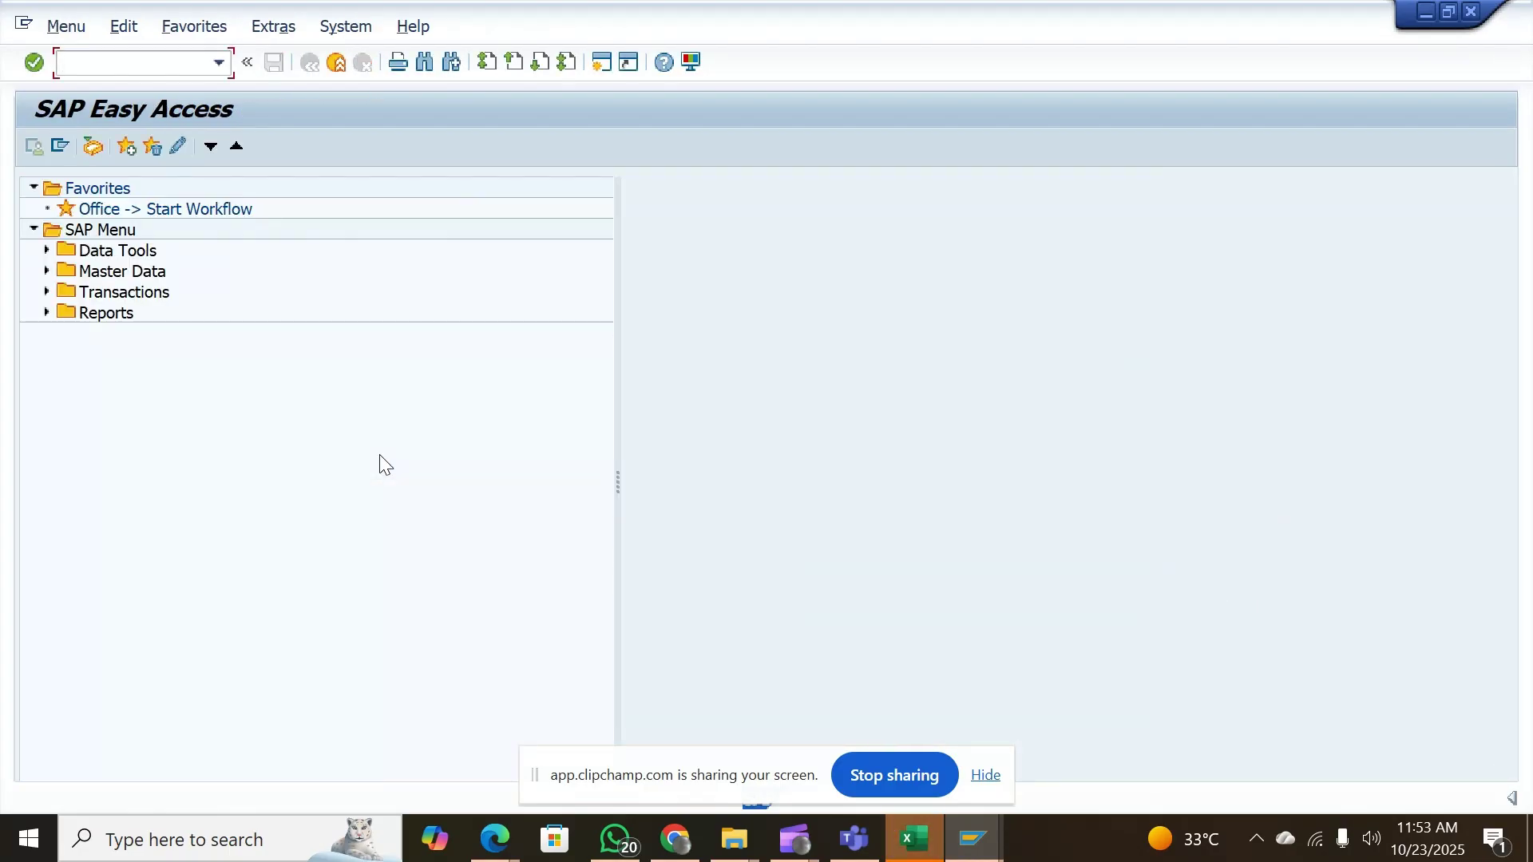
# Minimize SAP after the customer balances run and dismiss the Process Completed message
pyautogui.click(1427, 13)
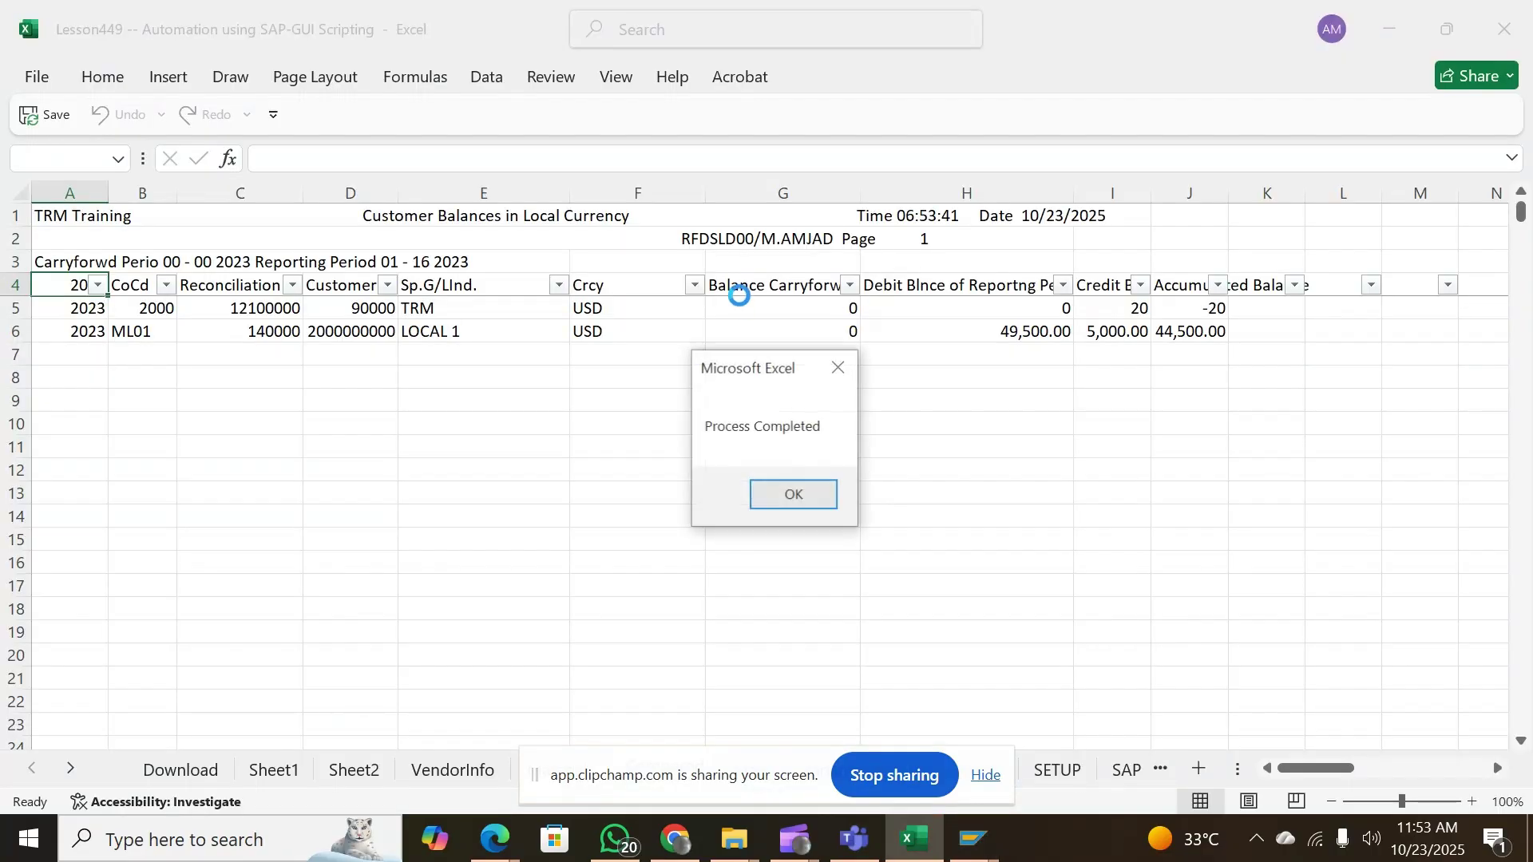
pyautogui.click(795, 497)
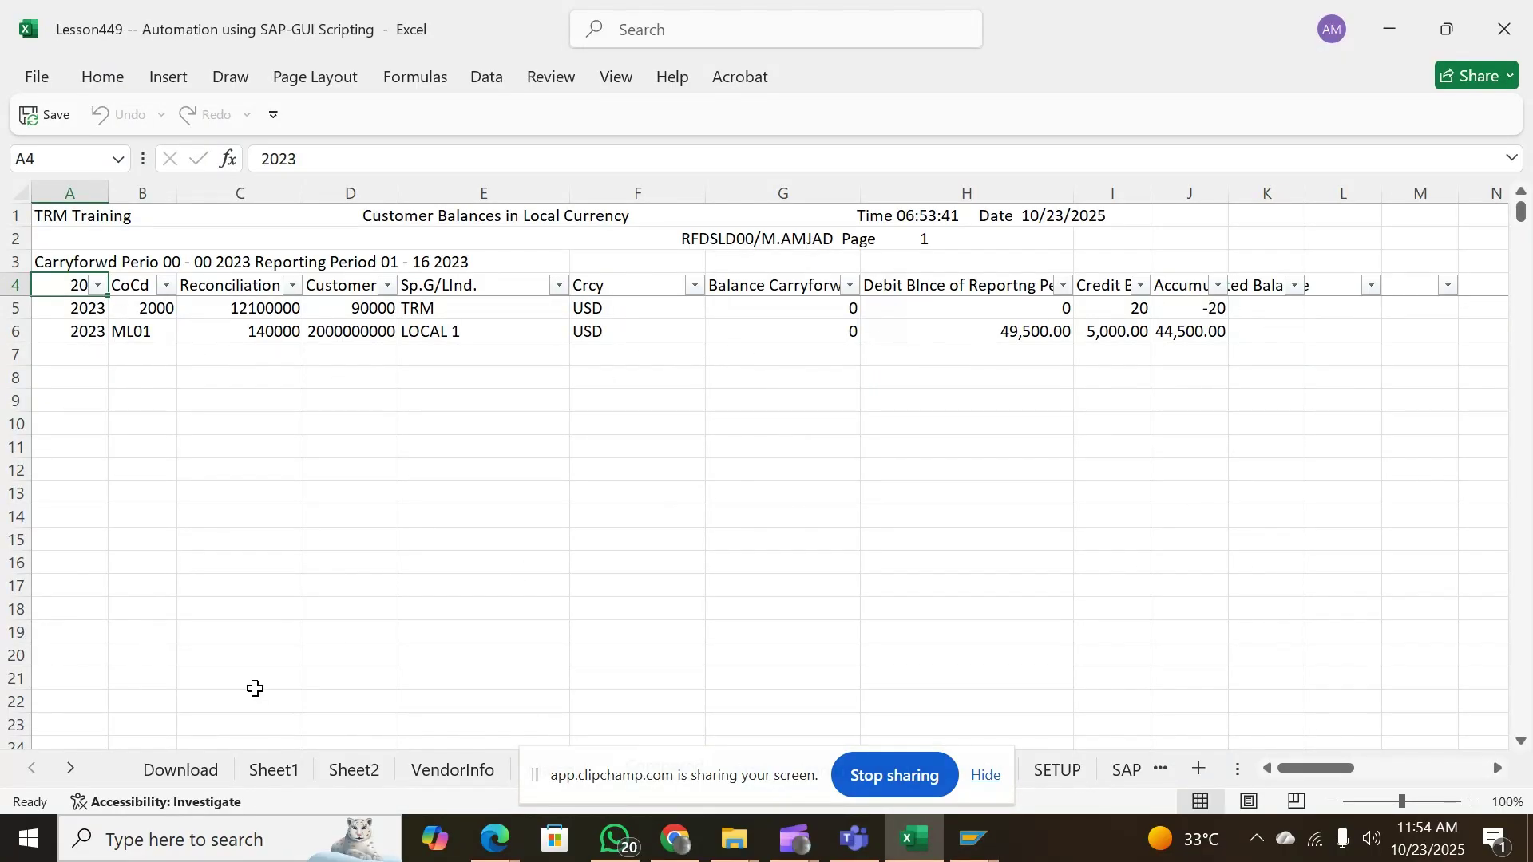
# View the downloaded customer balances for 2000 and ML01 on the Compared sheet, then return to Start
pyautogui.click(70, 769)
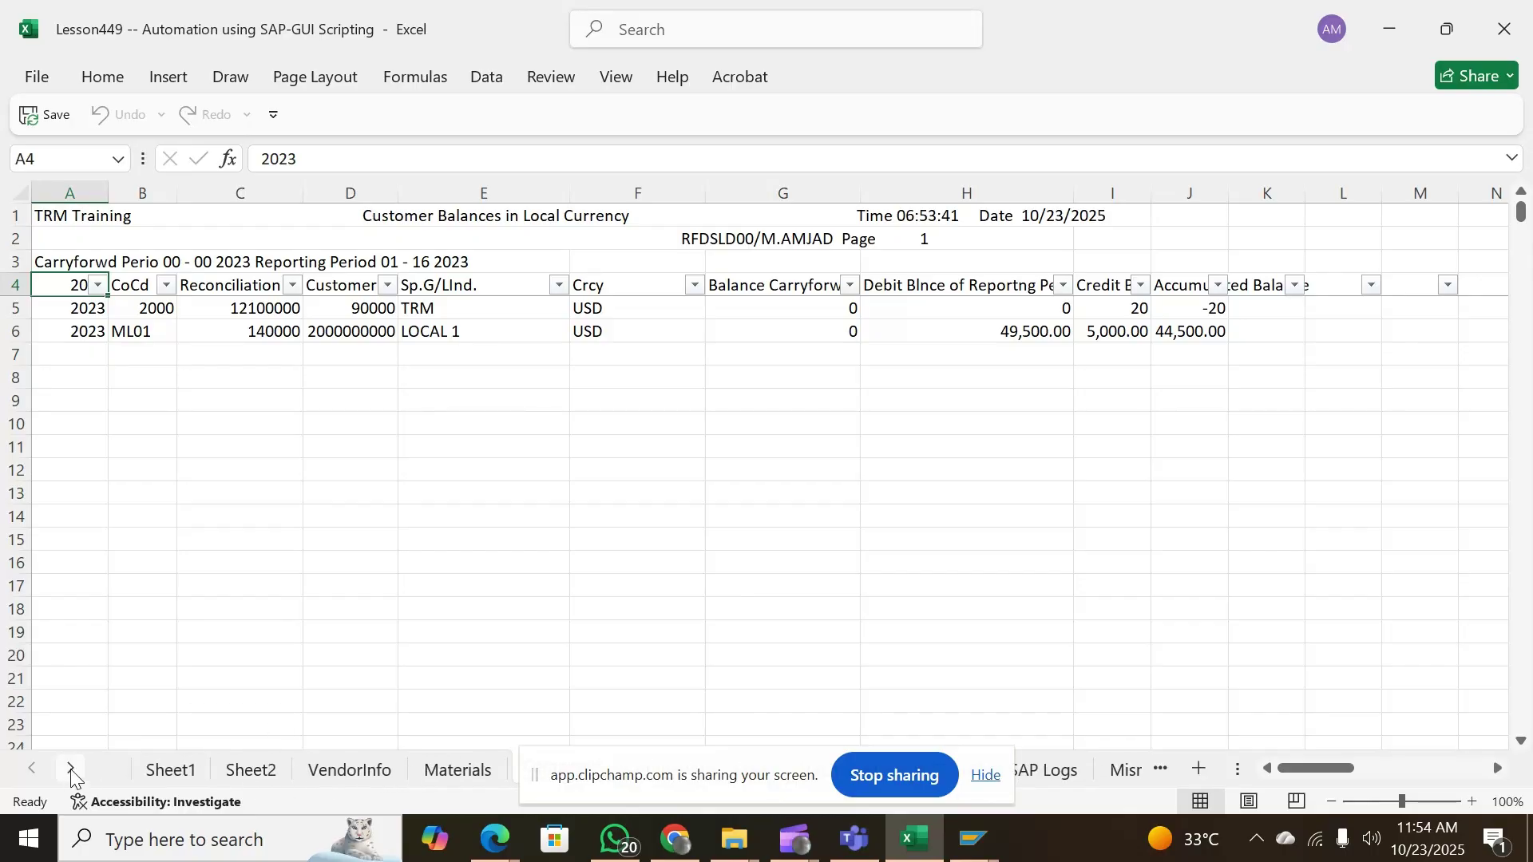
pyautogui.click(70, 770)
pyautogui.click(70, 773)
pyautogui.click(364, 775)
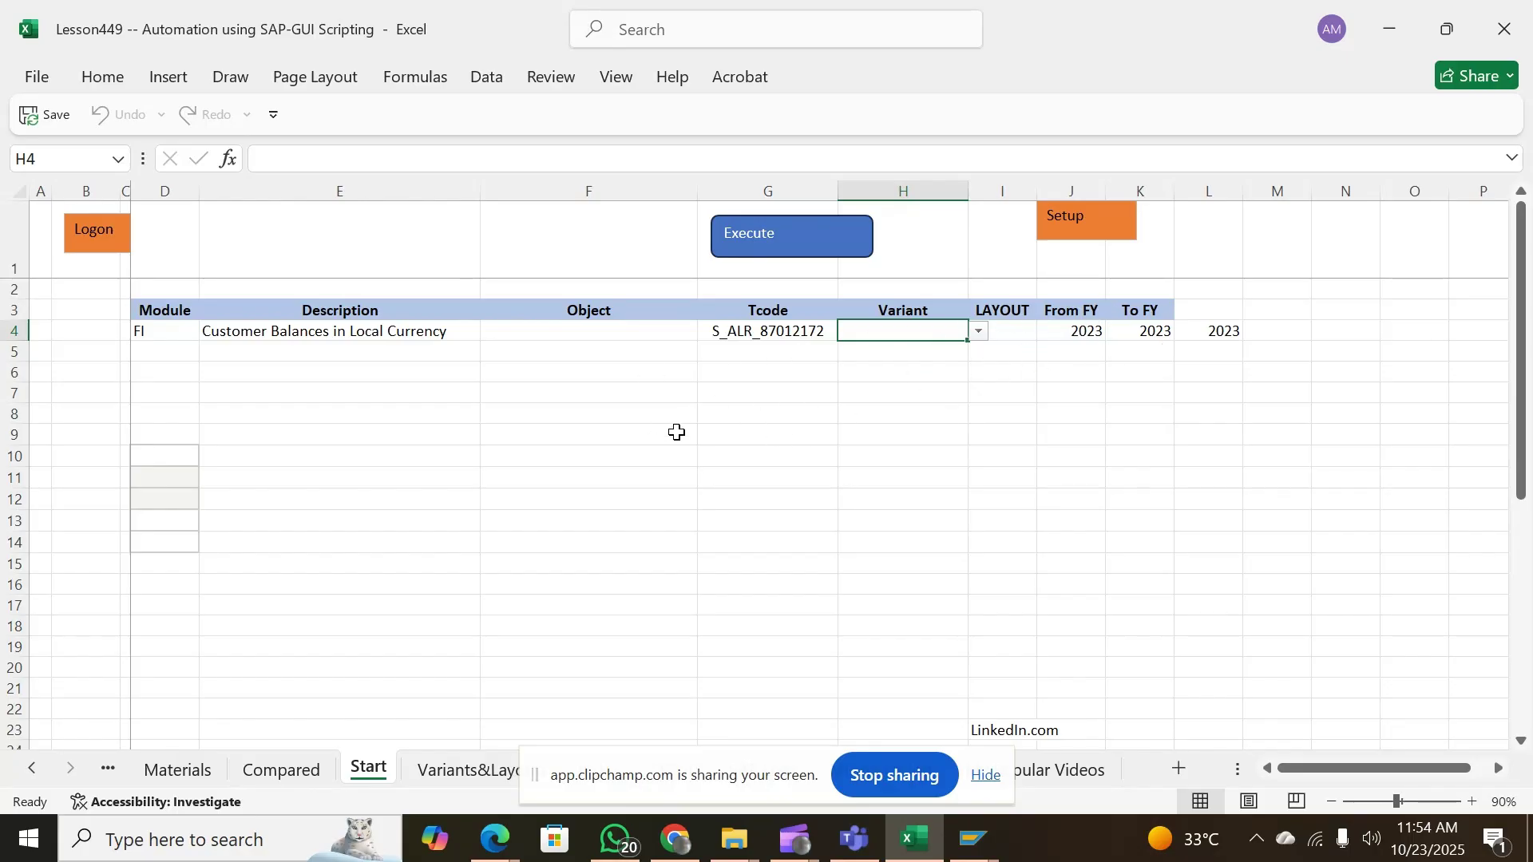
pyautogui.click(284, 771)
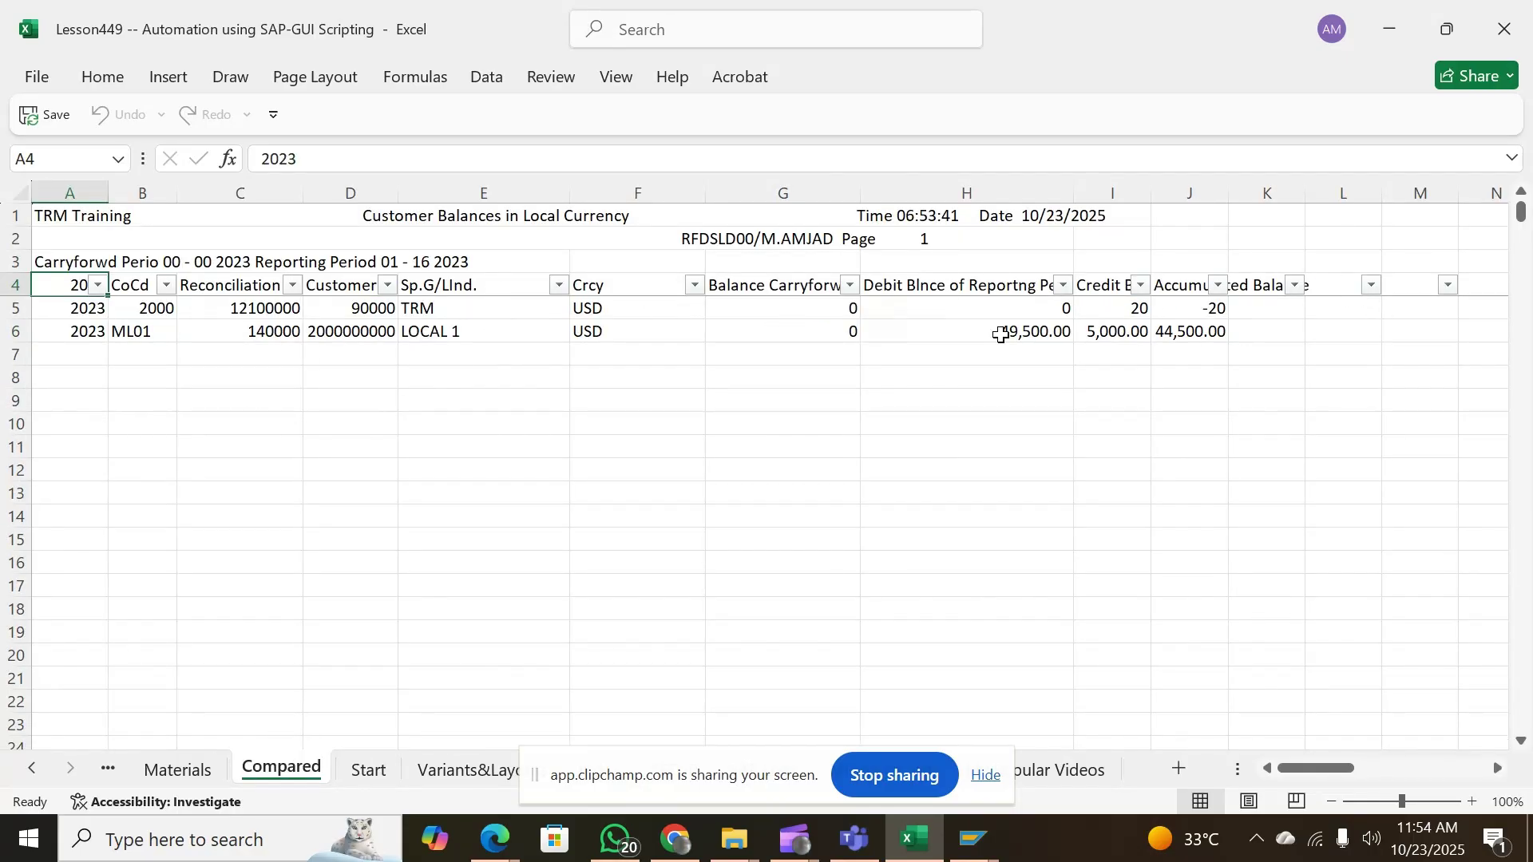
pyautogui.click(347, 772)
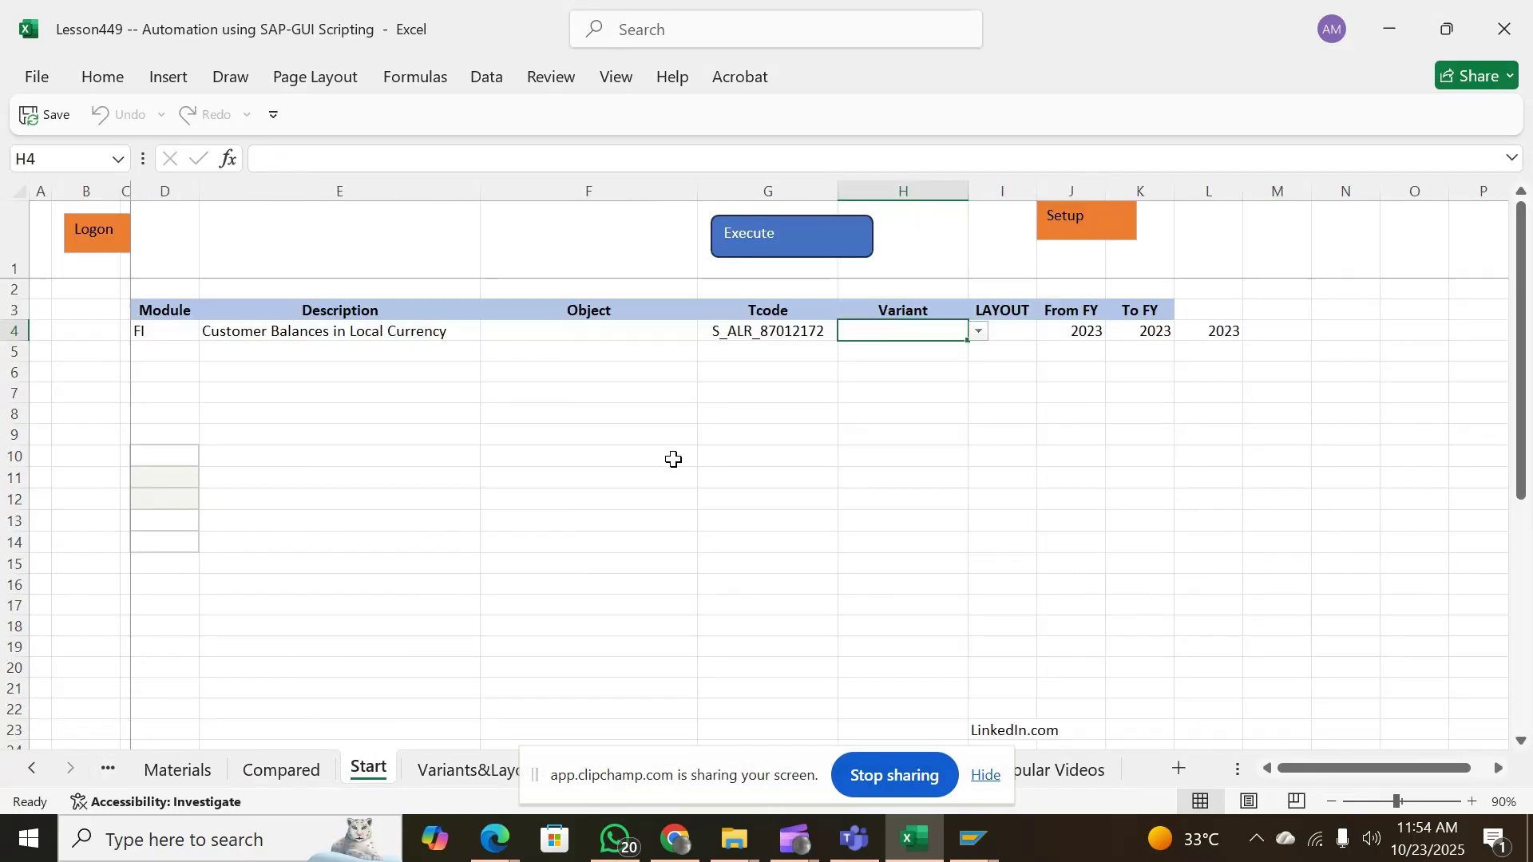